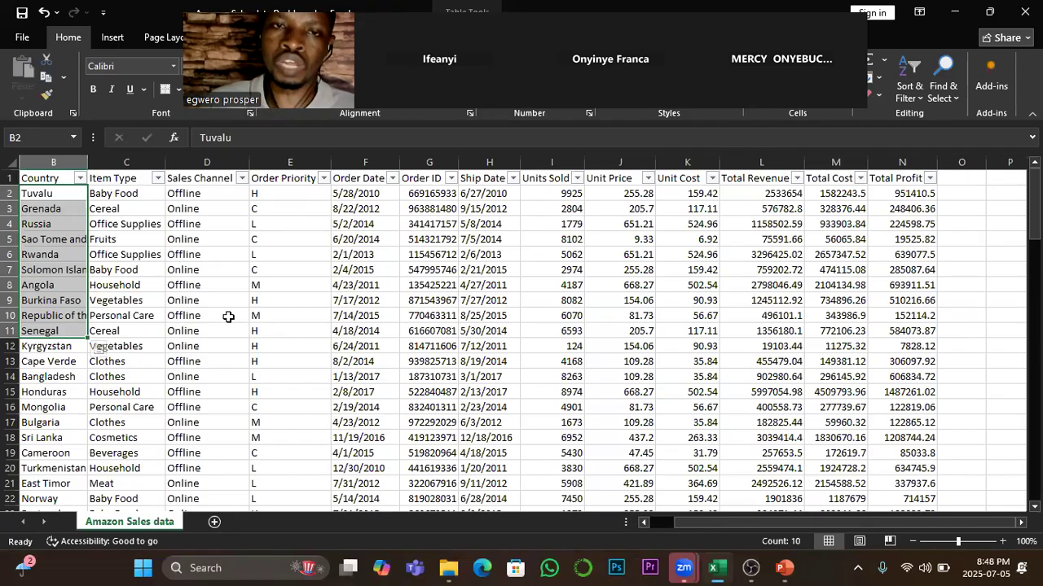
Step: Examine the Region, Country, Item Type, Sales Channel and Order ID columns of the Amazon sales table
click(205, 255)
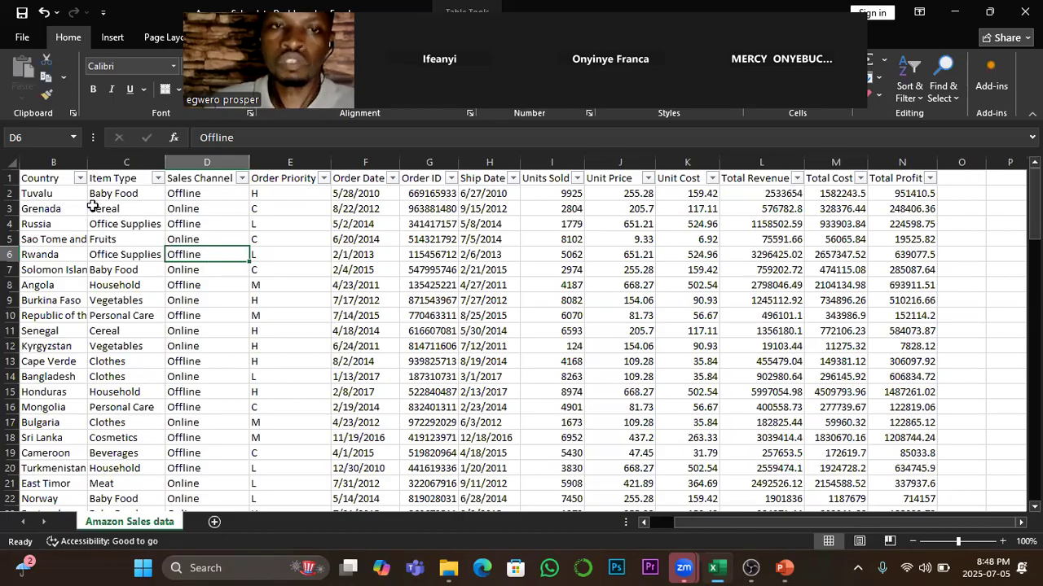
mouse_move(727, 525)
mouse_down()
mouse_move(661, 521)
mouse_move(781, 519)
mouse_move(627, 514)
mouse_up()
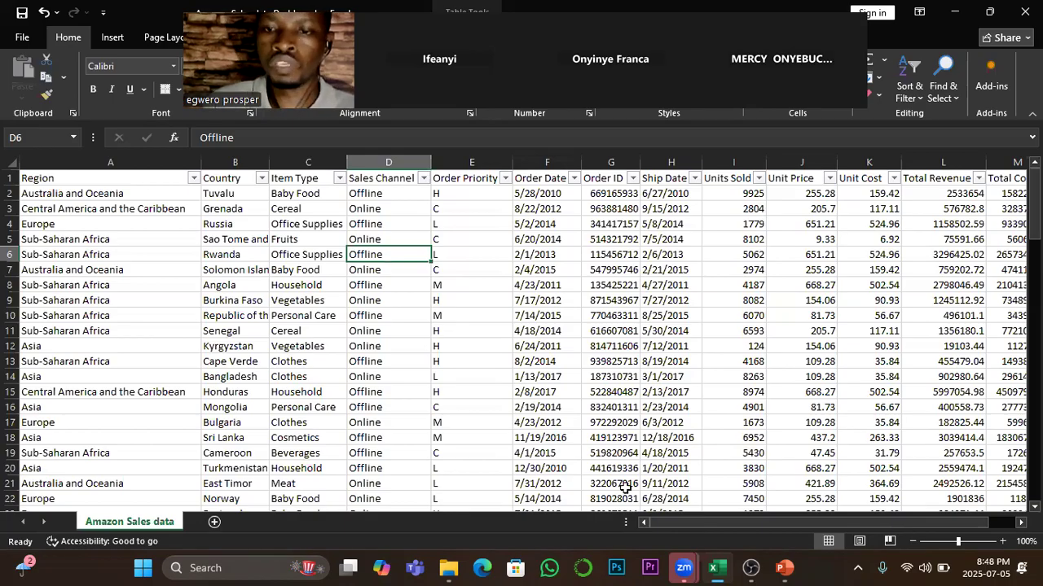
mouse_move(684, 523)
mouse_down()
mouse_move(794, 513)
mouse_move(675, 507)
mouse_up()
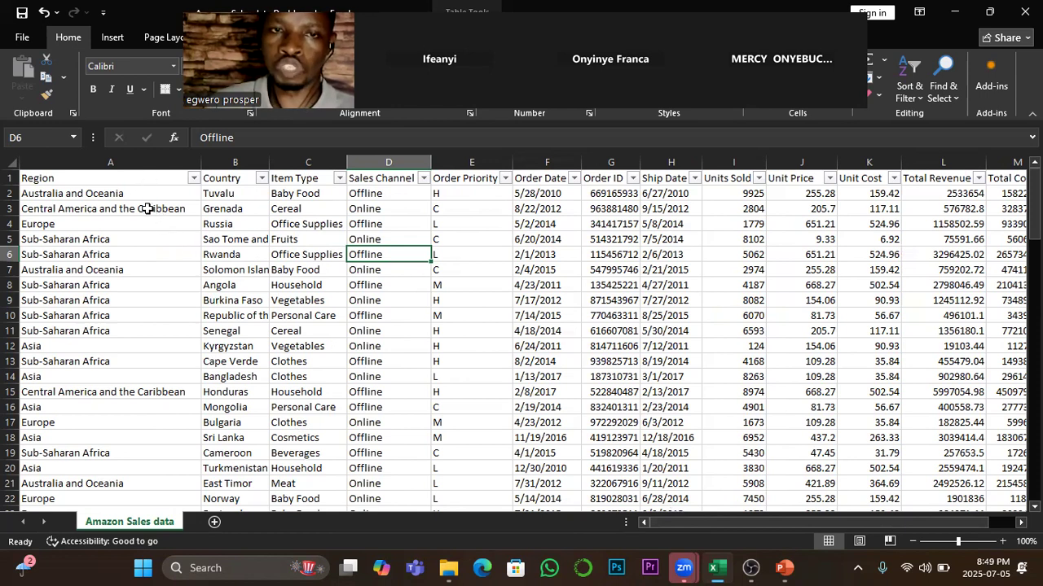
click(93, 196)
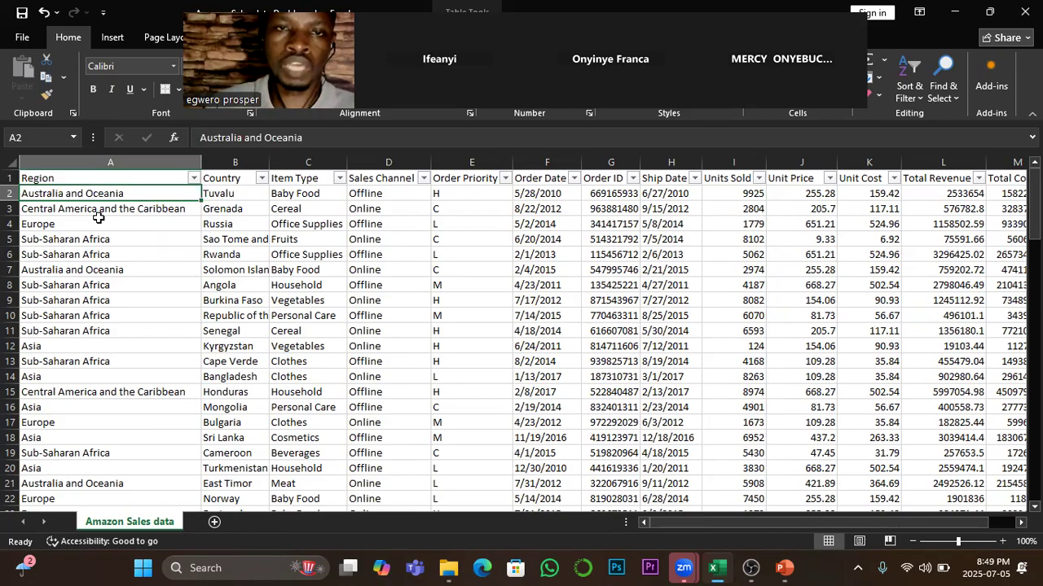
click(238, 192)
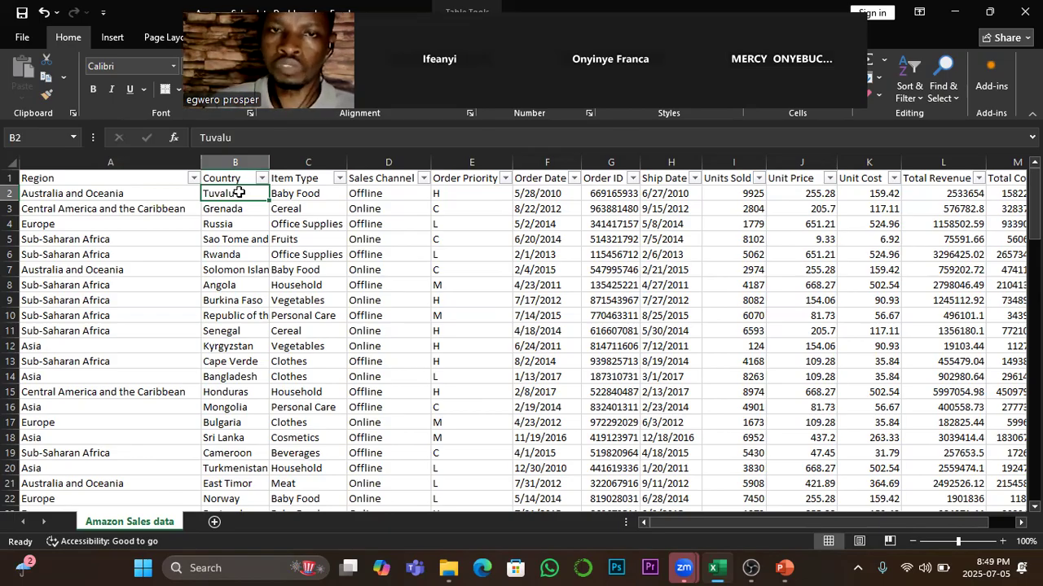
click(301, 199)
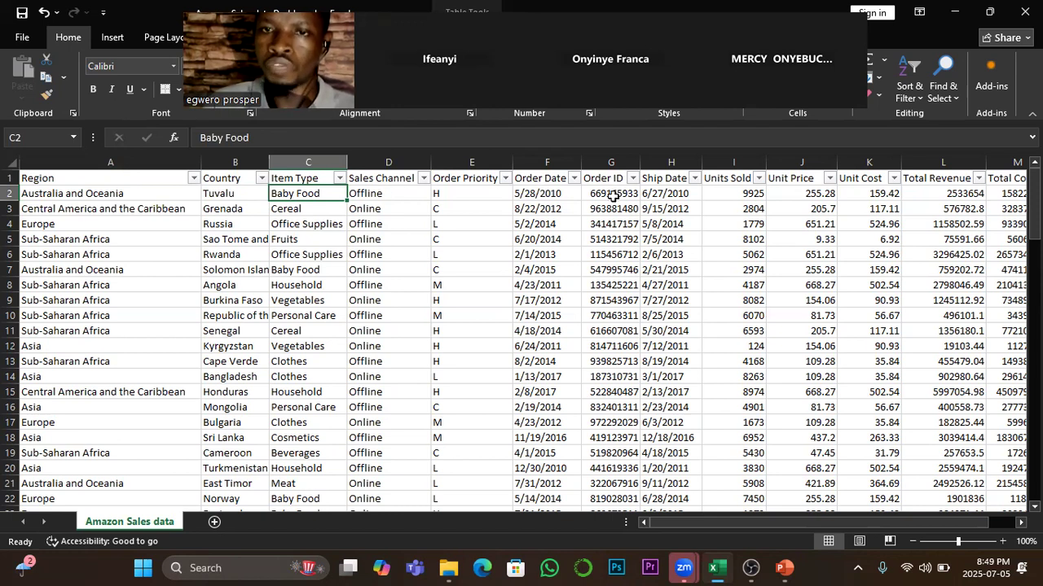
drag(614, 198, 613, 318)
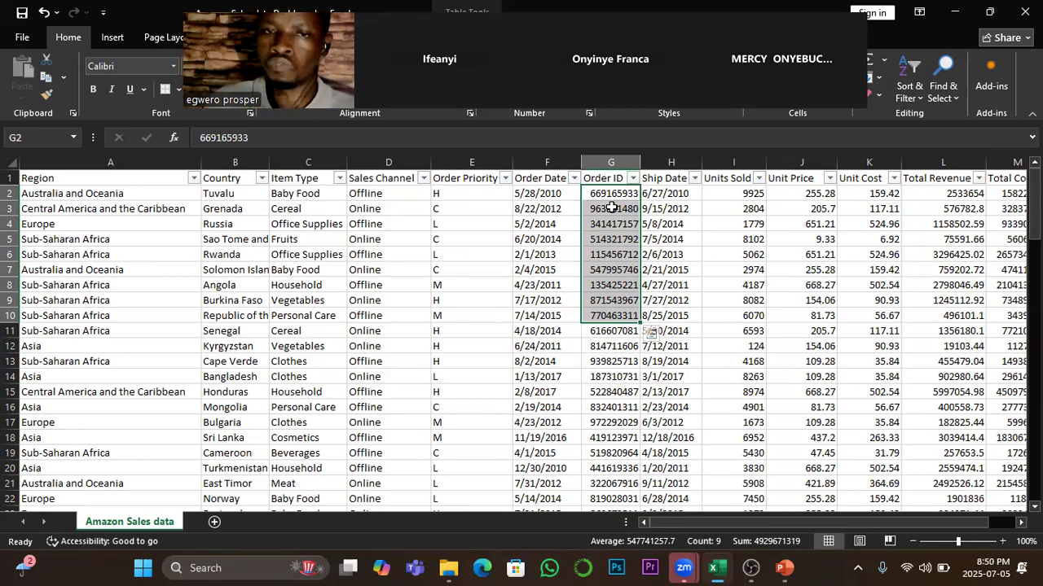
click(375, 193)
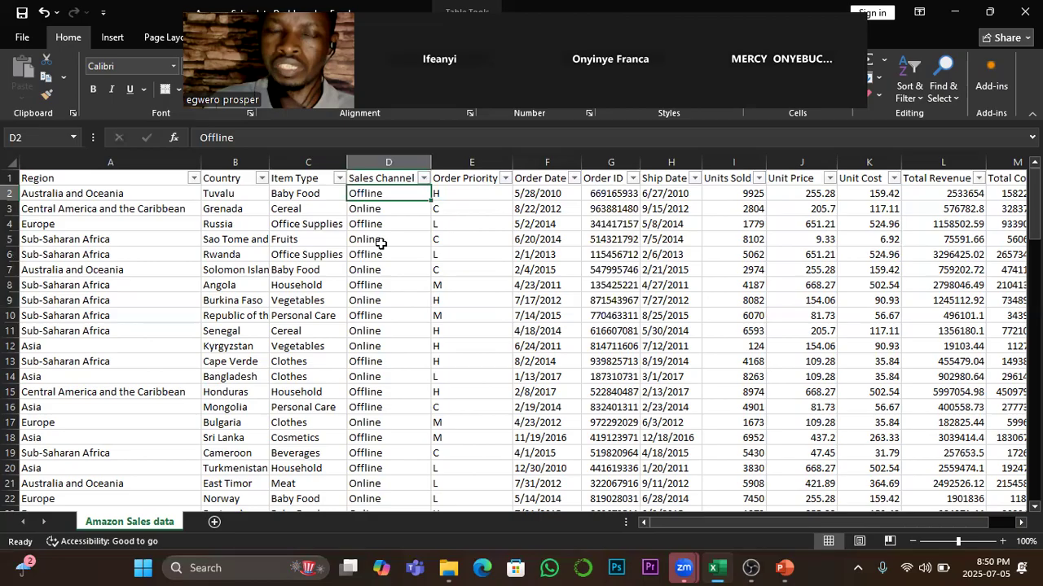
scroll(380, 245, down, 2)
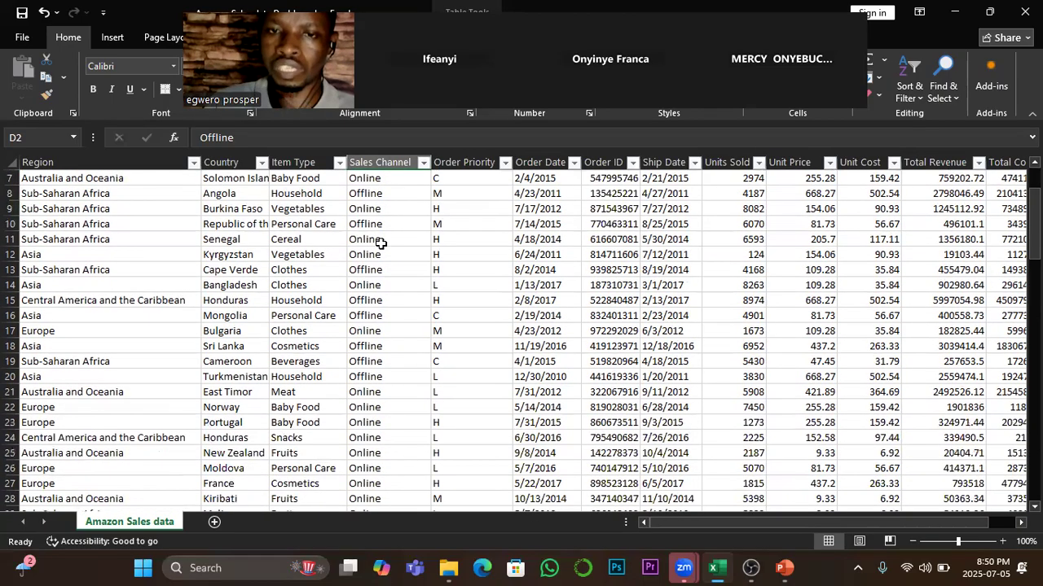
scroll(380, 244, up, 2)
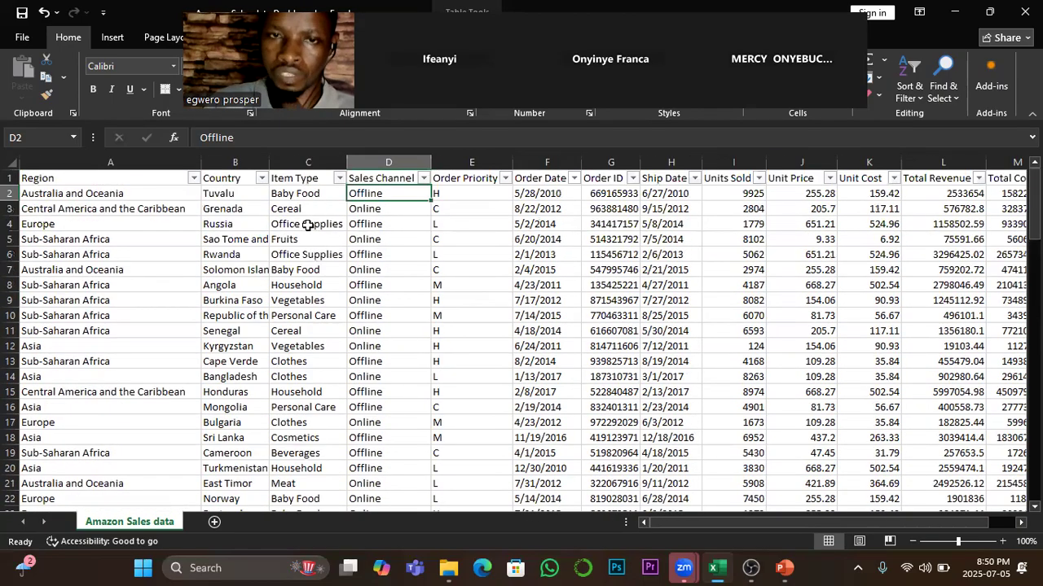
click(307, 225)
click(226, 237)
click(87, 267)
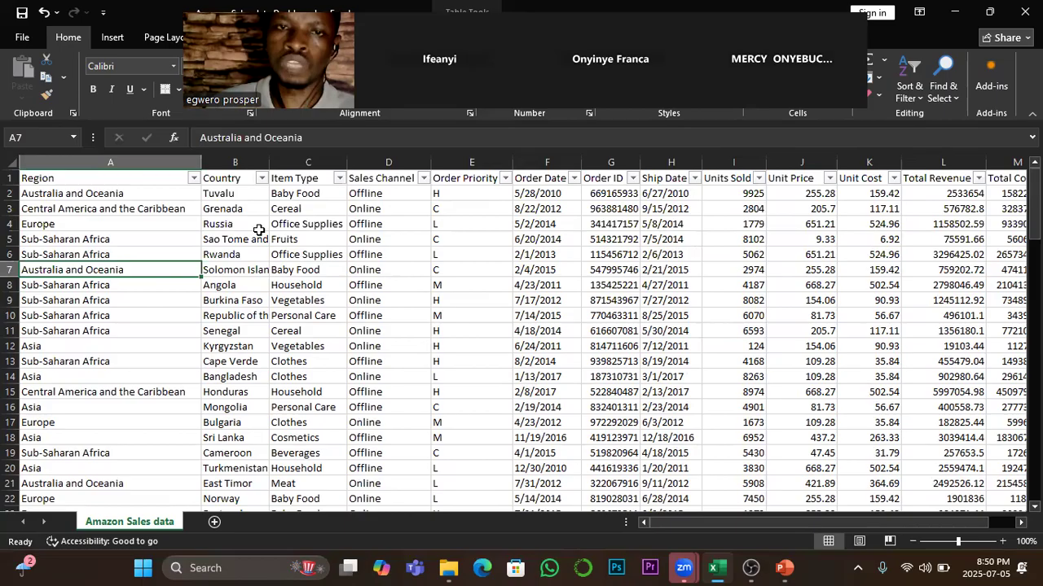
Step: Review the table from the Region column across to Total Profit, focusing on the Units Sold, Total Revenue and Total Profit figures
drag(55, 181, 363, 424)
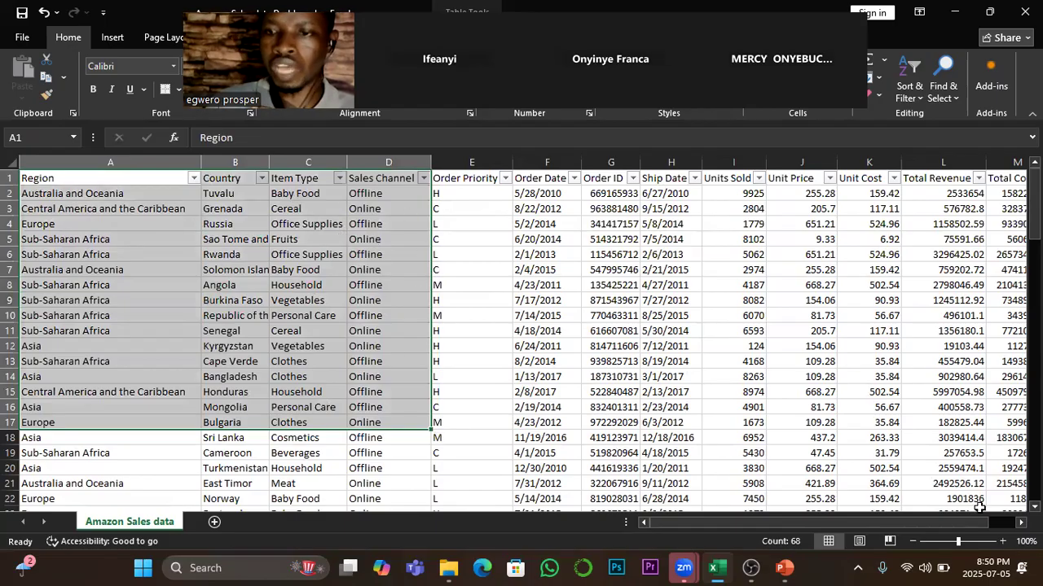
drag(959, 530, 990, 526)
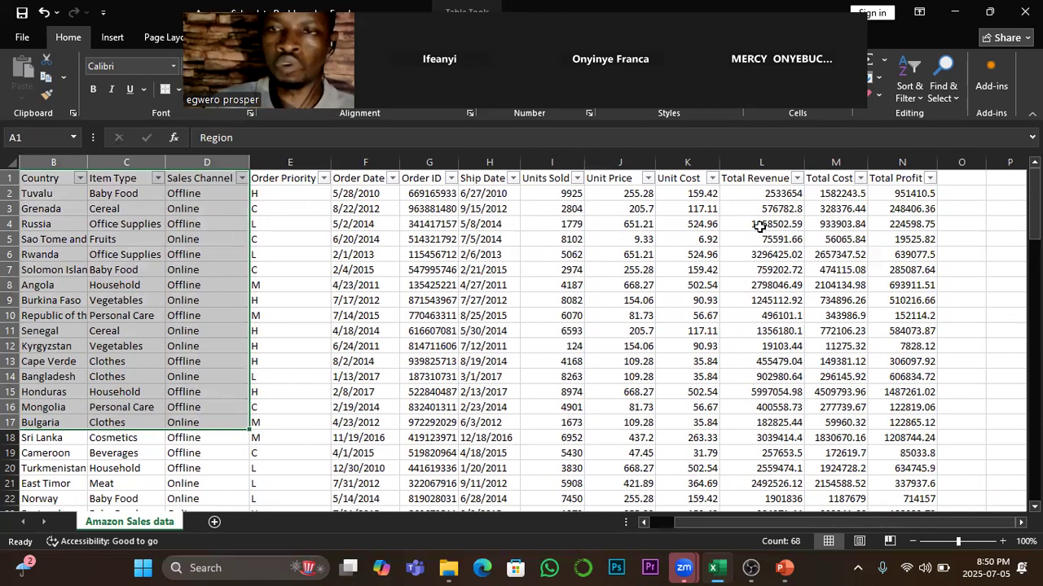
click(904, 194)
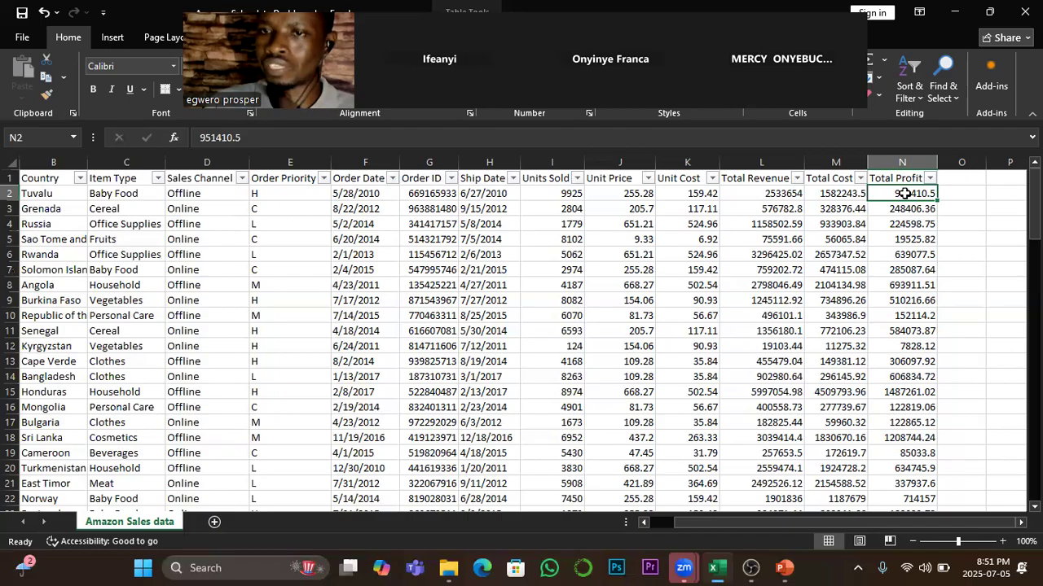
click(776, 198)
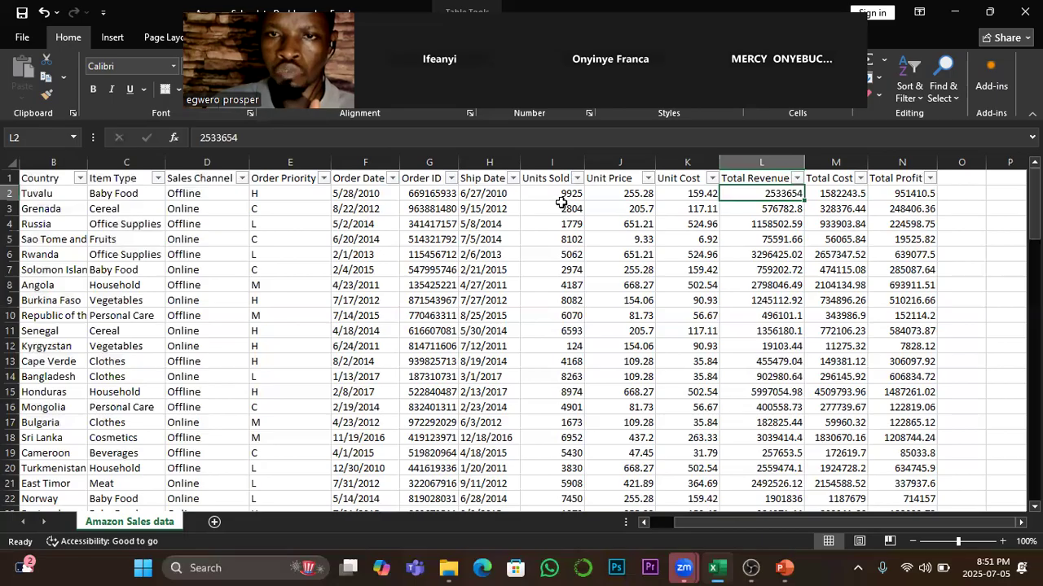
mouse_move(584, 161)
mouse_down()
mouse_move(596, 161)
mouse_move(580, 157)
mouse_up()
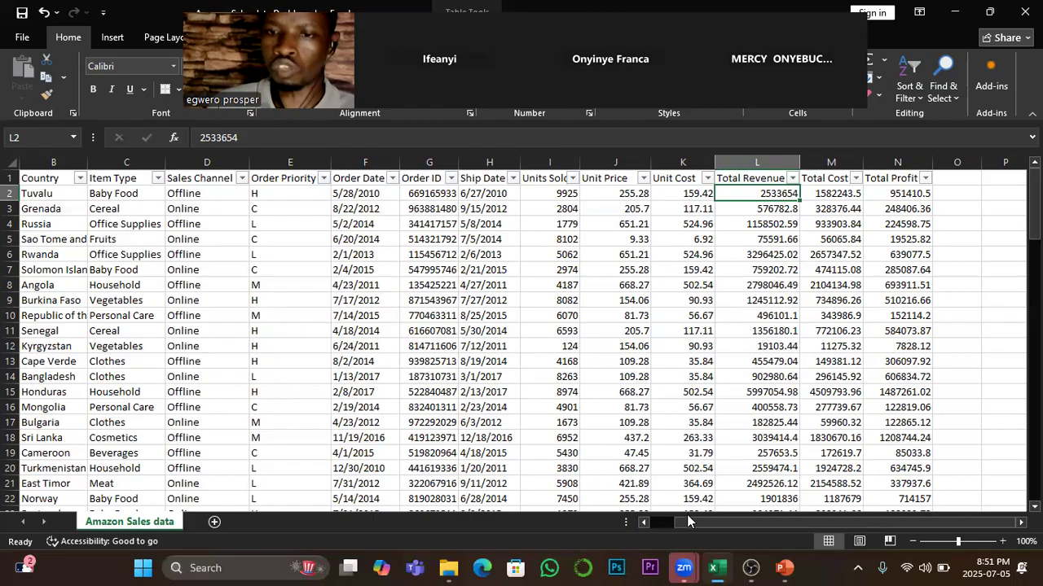
drag(693, 523, 668, 518)
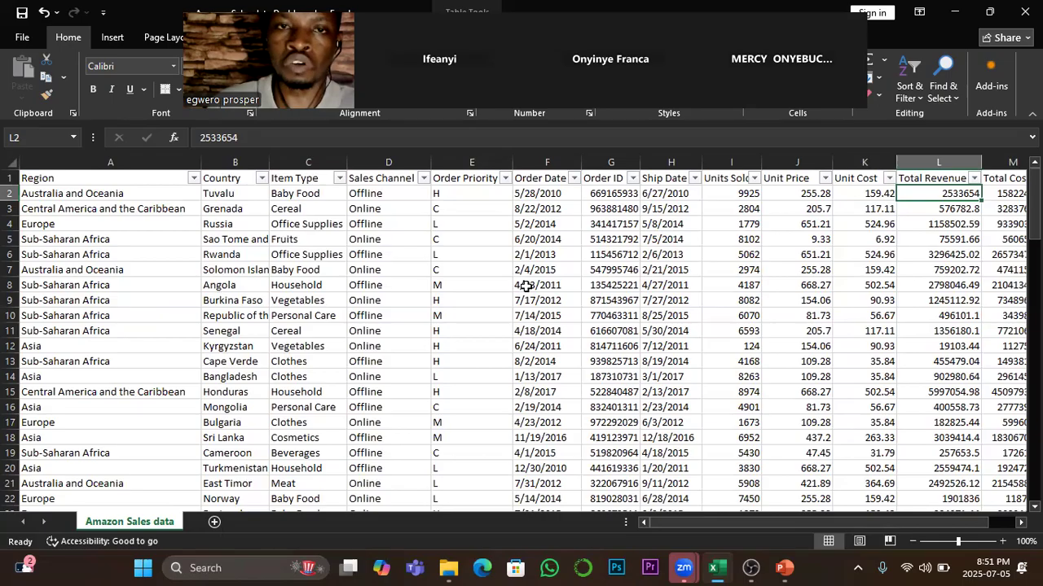
drag(866, 524, 824, 525)
drag(725, 525, 974, 505)
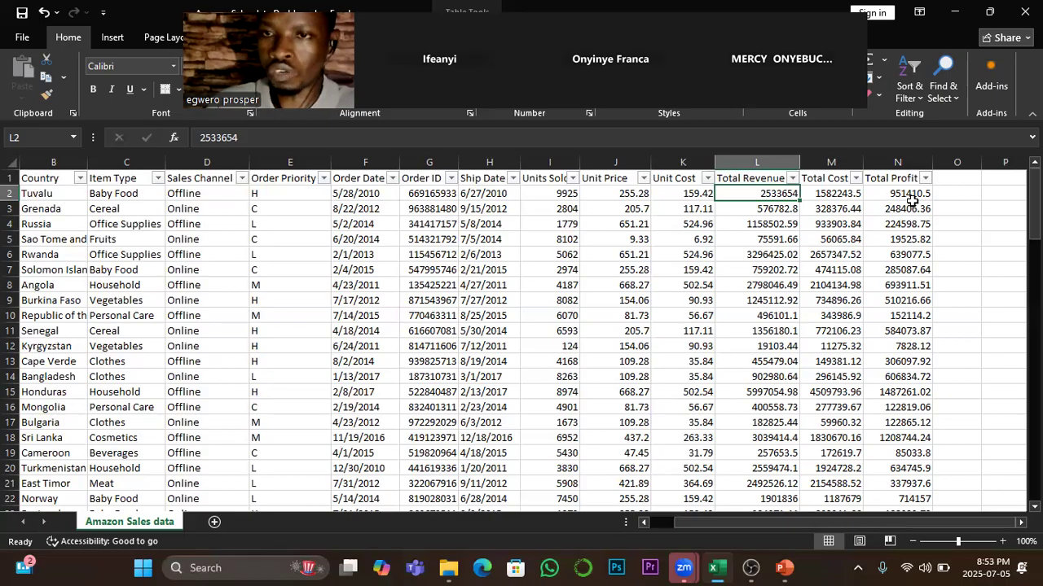
drag(760, 194, 751, 394)
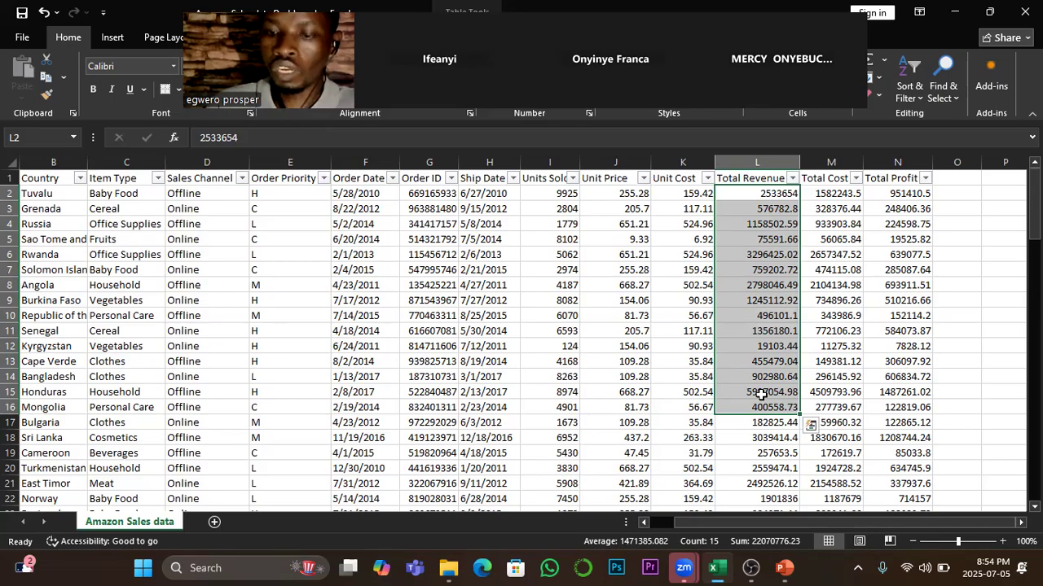
Step: Switch to PowerPoint and create a blank presentation
click(238, 568)
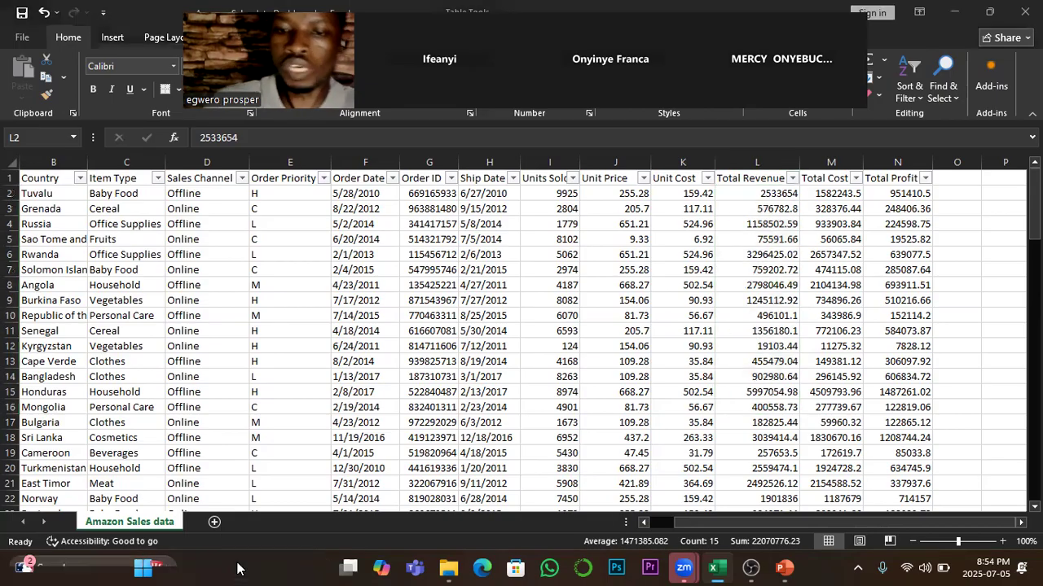
text(po)
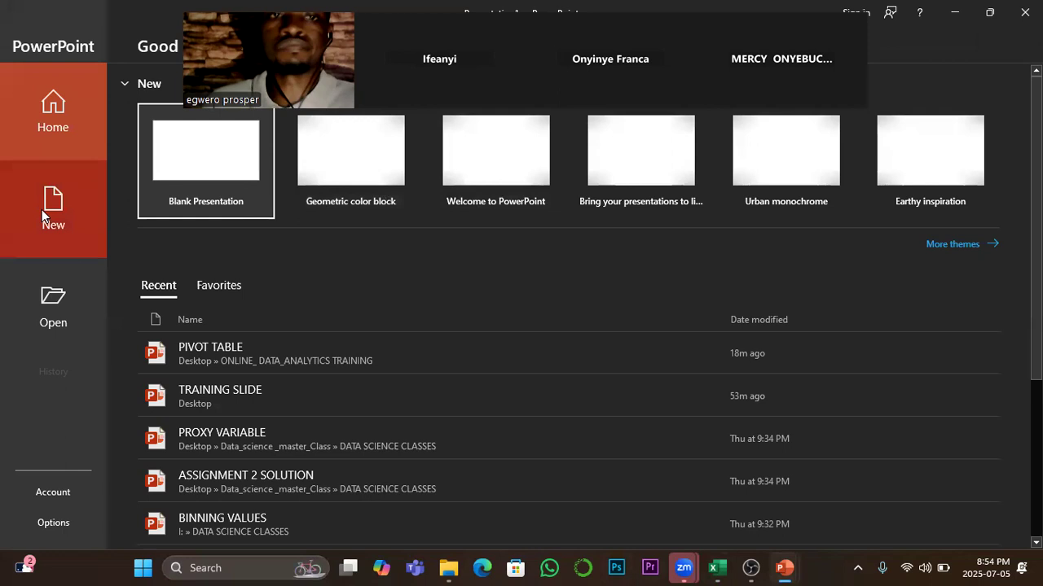
click(233, 167)
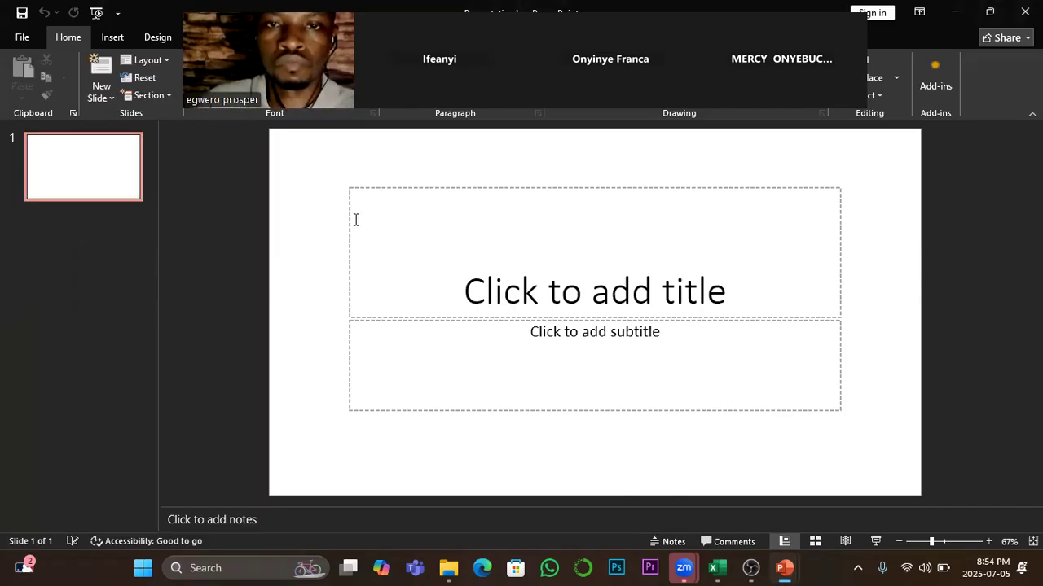
Step: Delete the title and subtitle placeholders from the first slide
click(348, 232)
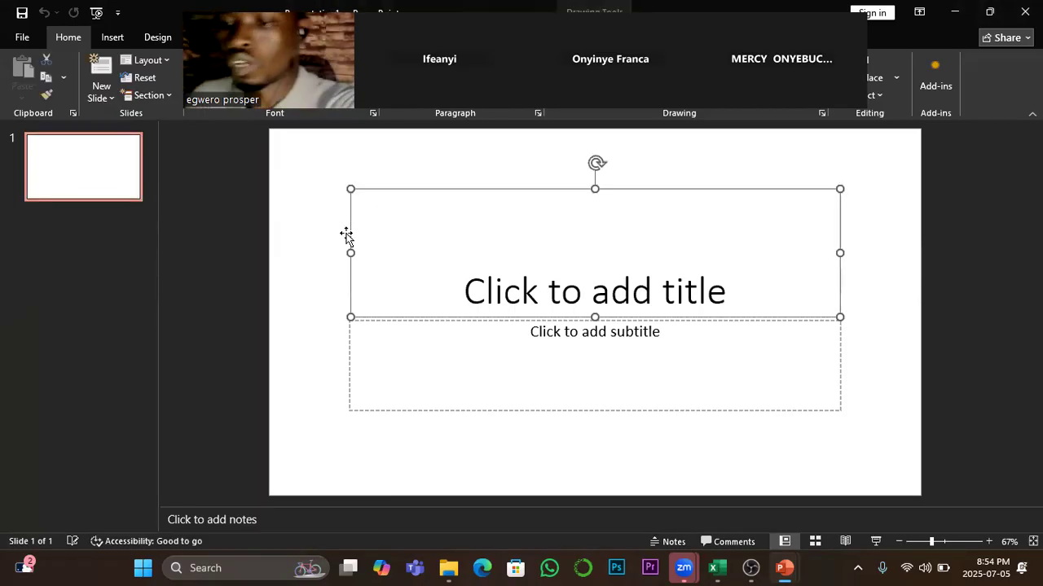
key(Delete)
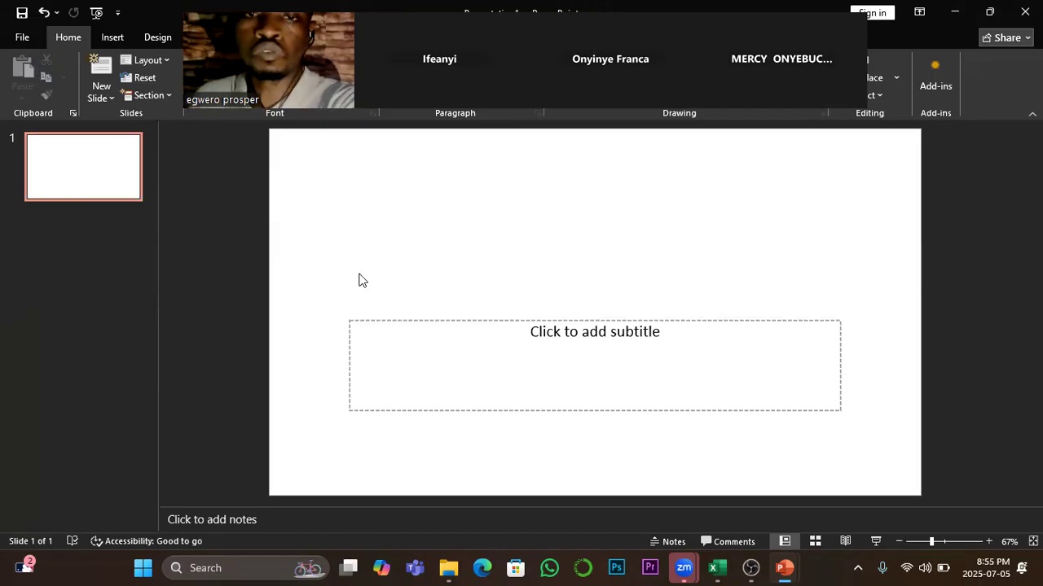
click(352, 337)
click(369, 323)
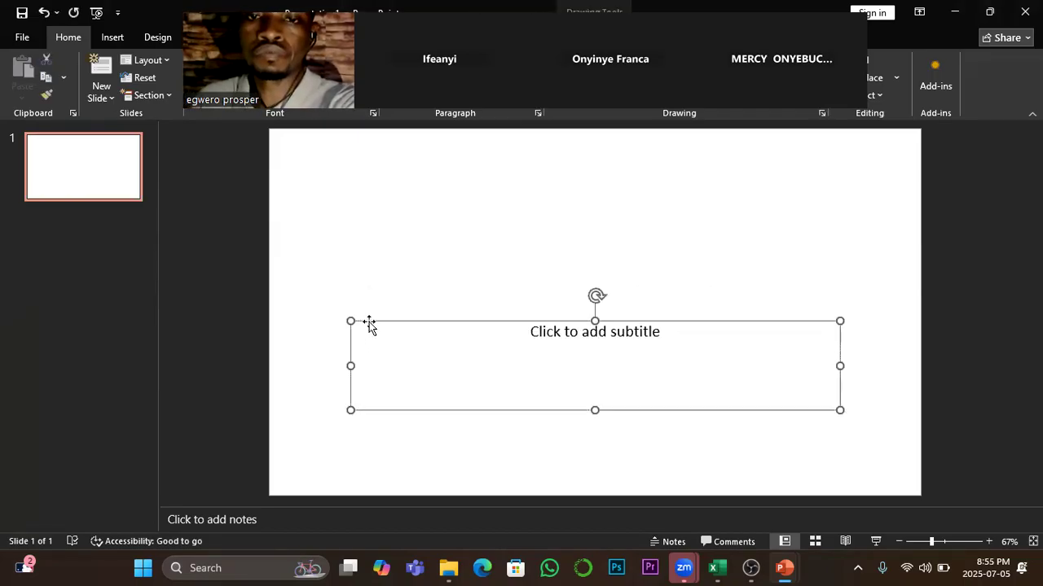
key(Delete)
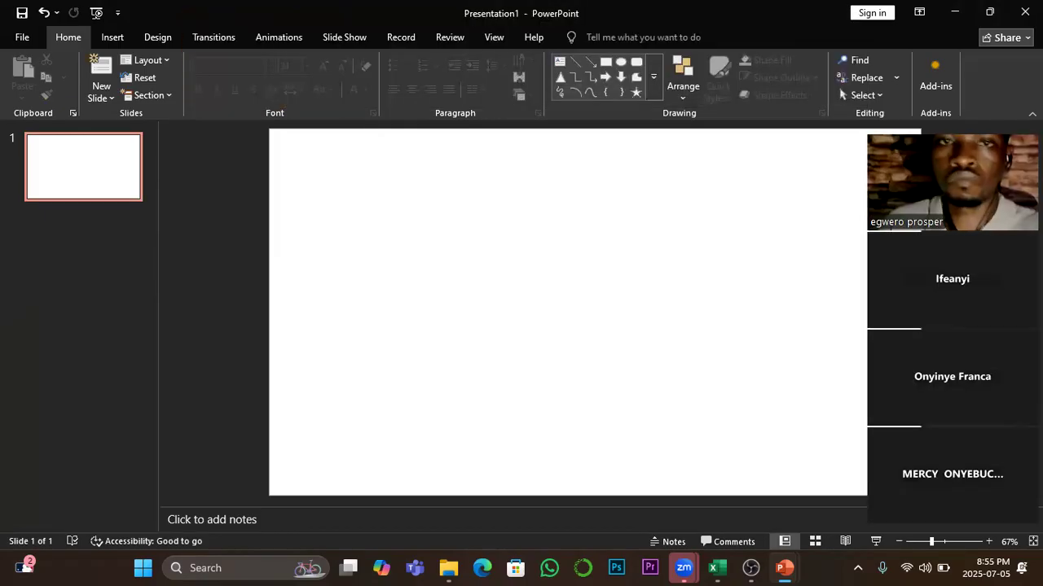
Step: Insert gold WordArt on the empty slide reading "SINGLE METRIC ANALYSIS QUESTIONS"
click(110, 39)
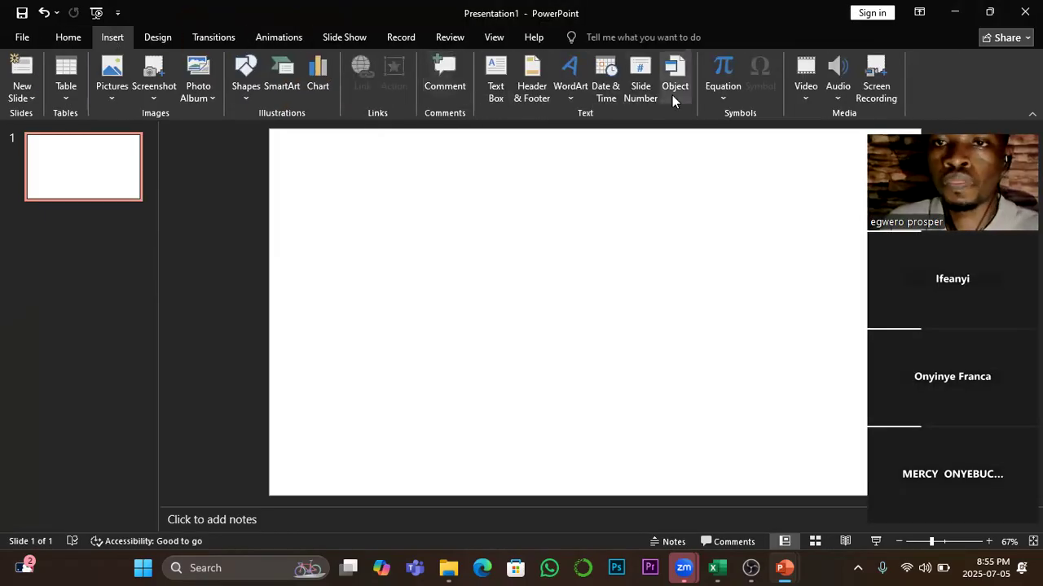
click(569, 96)
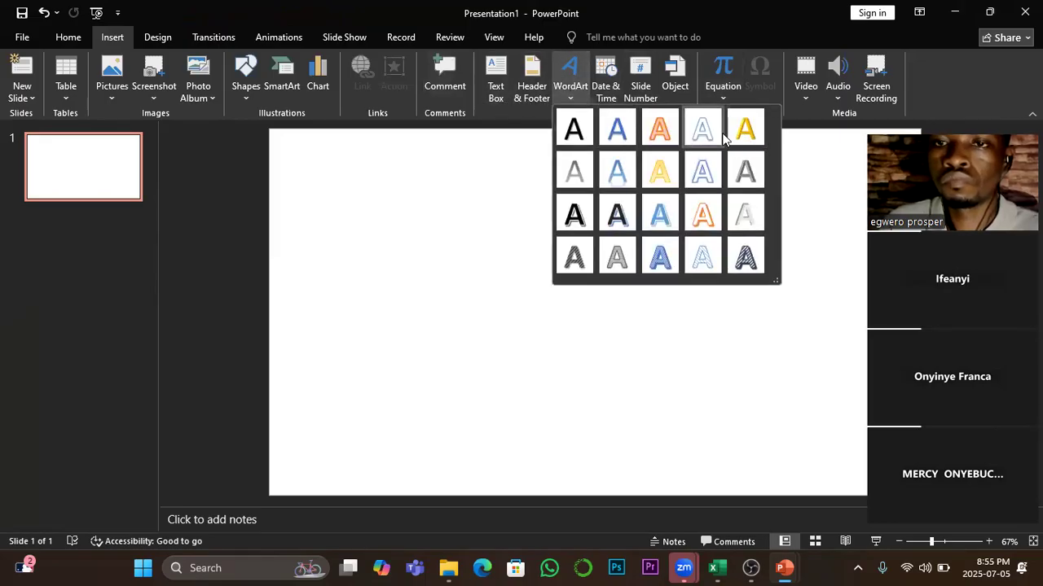
click(798, 143)
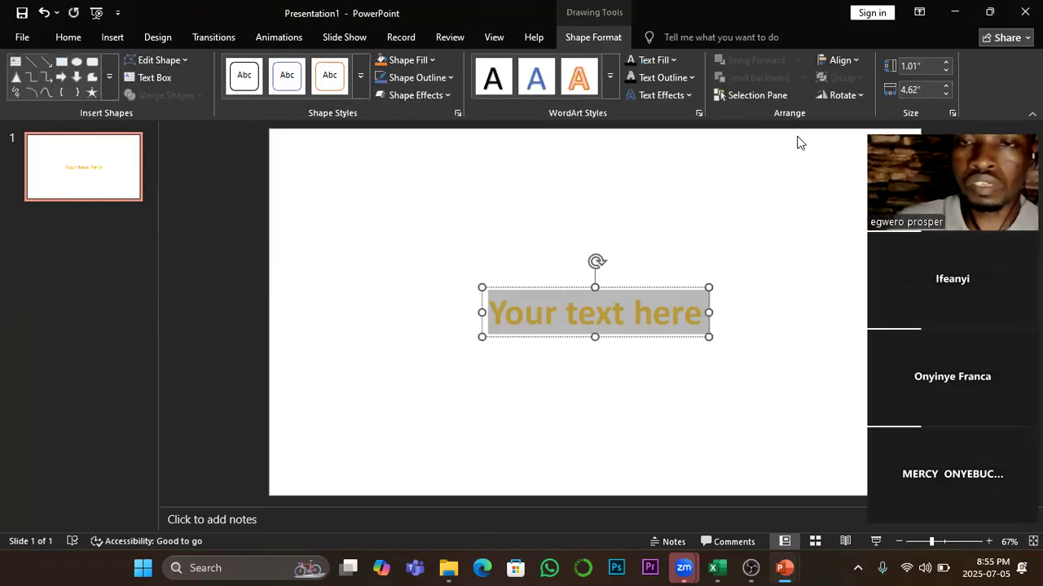
text(SI)
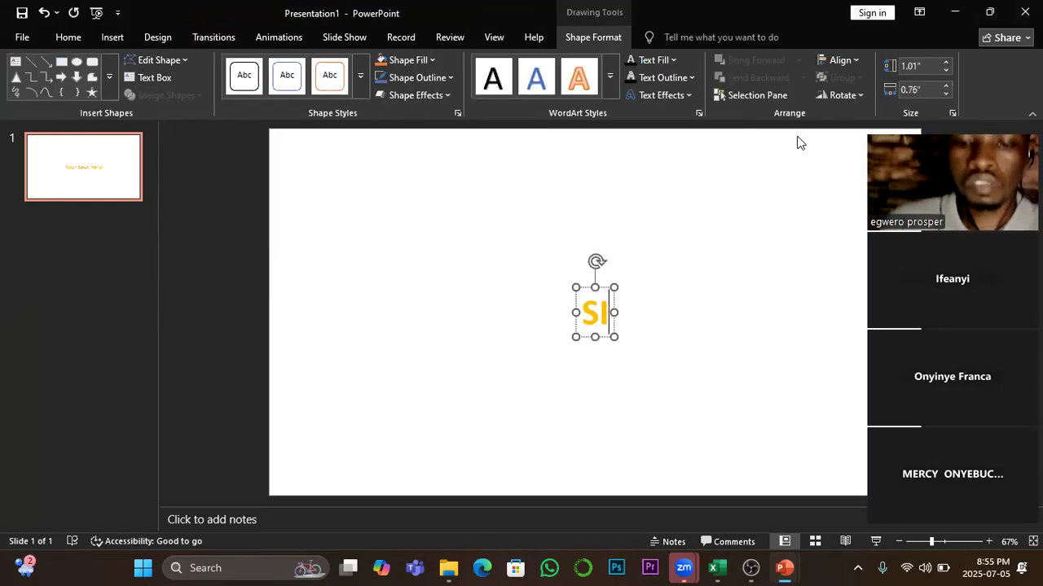
text(NGLE)
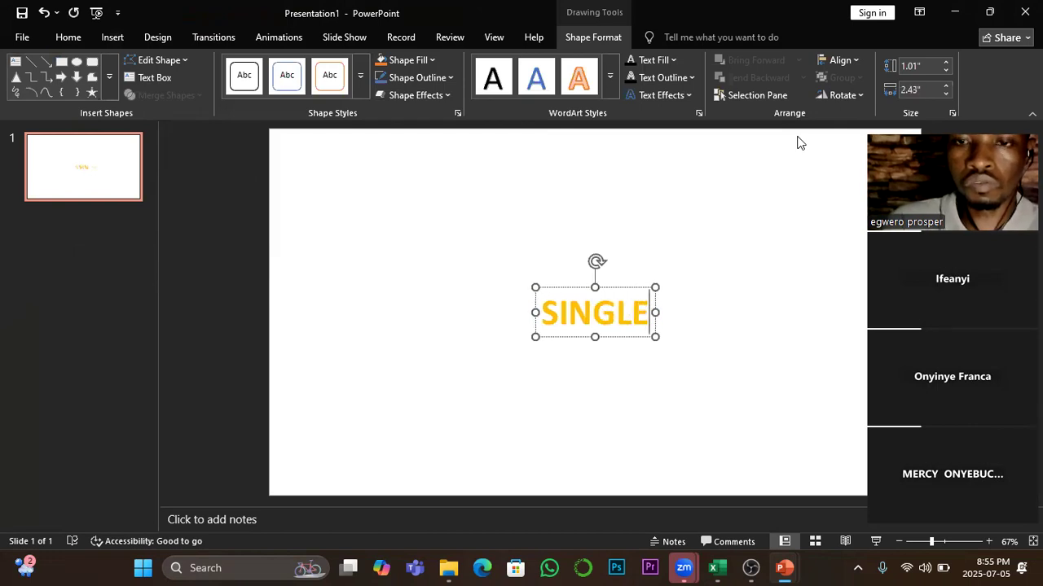
text( MET)
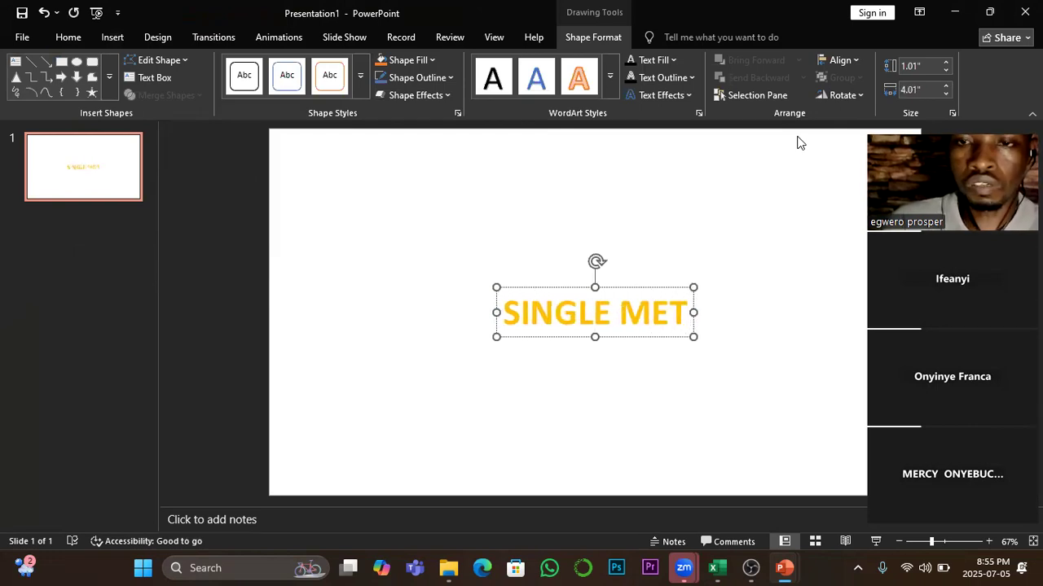
text(RIC)
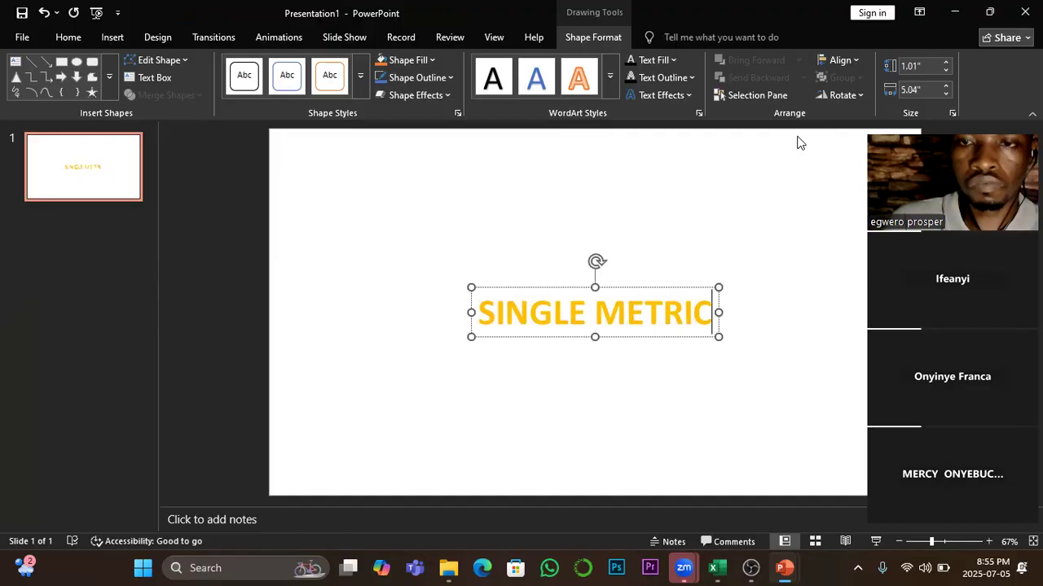
text( ANALYSIS)
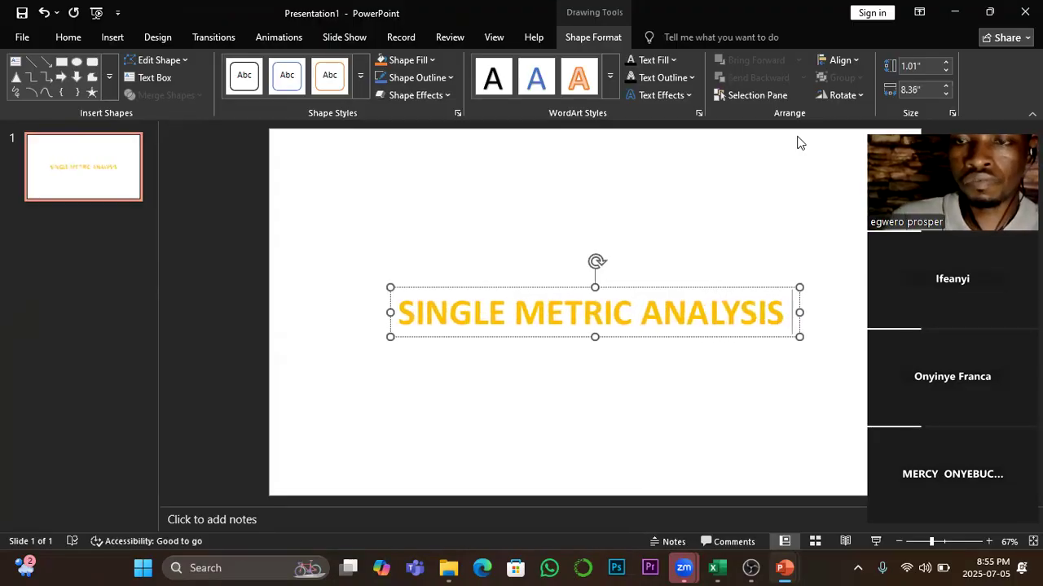
text( QUESTIONS)
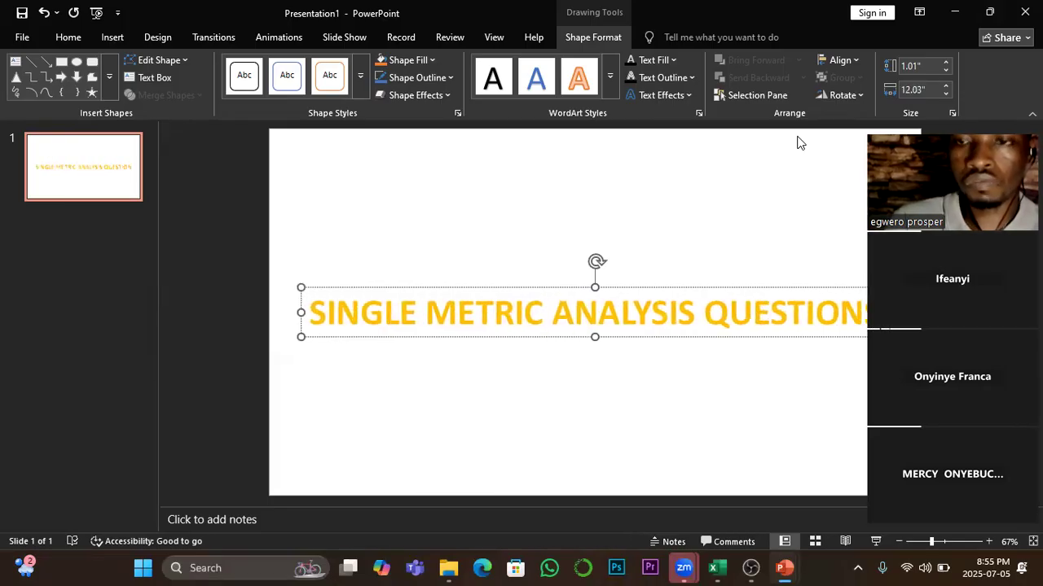
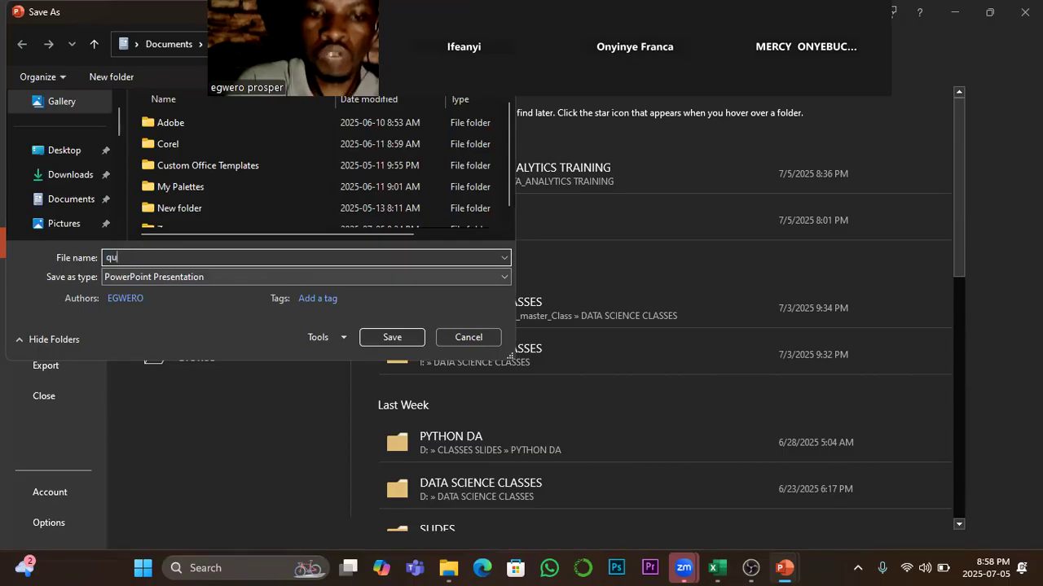
Step: Save the presentation in the Documents folder under the file name "questions"
text(ions)
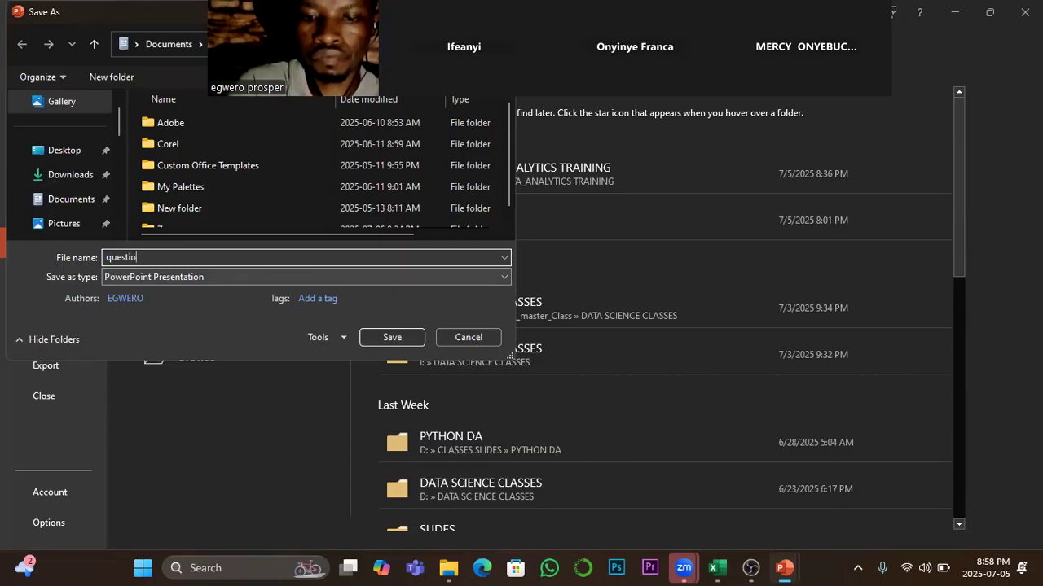
click(394, 334)
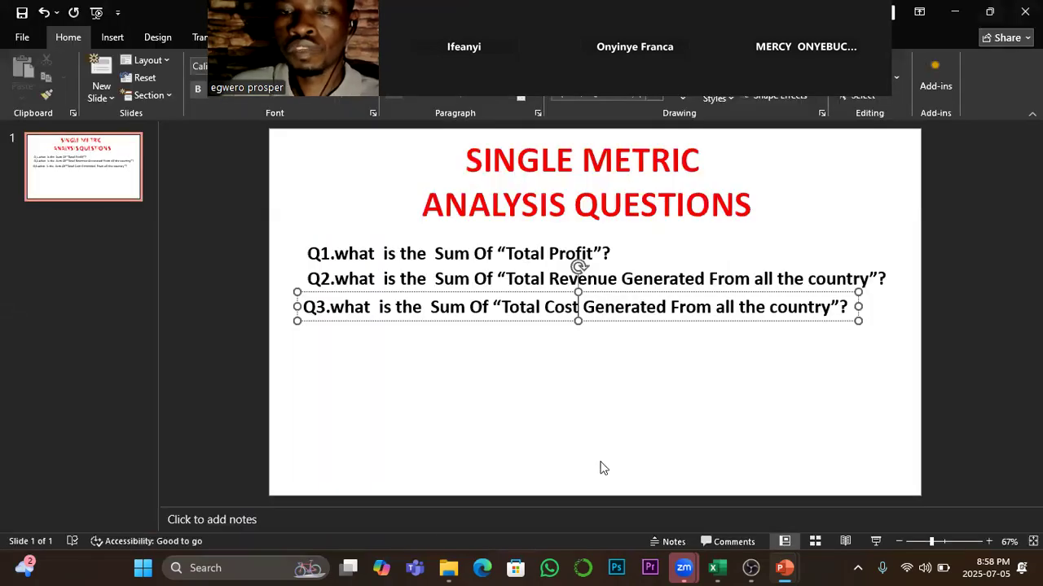
Step: Switch to the Amazon Sales data Dashboard workbook in Excel and replace the Total Revenue selection with cell H11
mouse_move(716, 567)
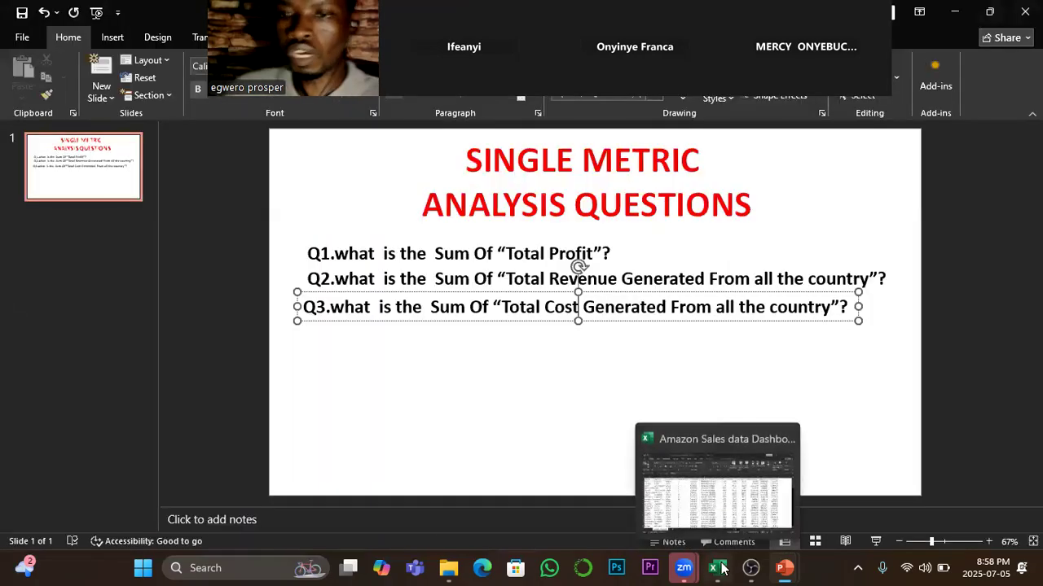
click(729, 513)
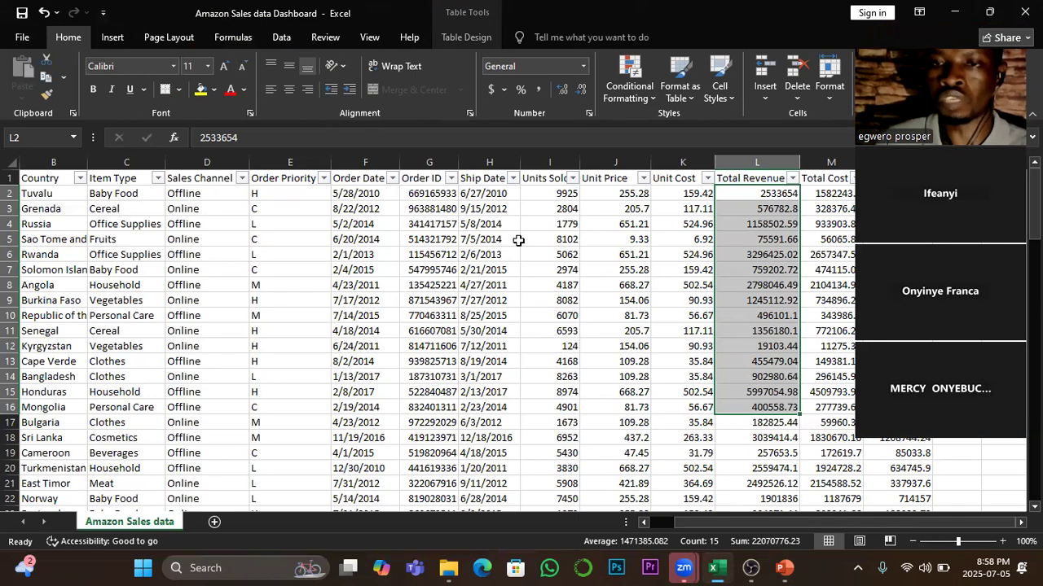
click(469, 327)
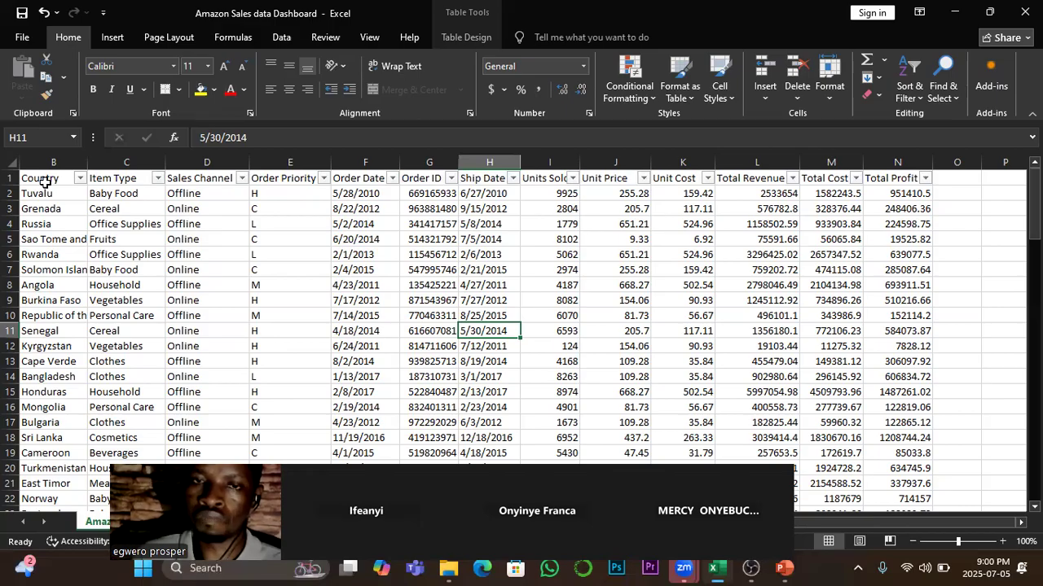
scroll(65, 199, down, 1)
scroll(66, 199, up, 1)
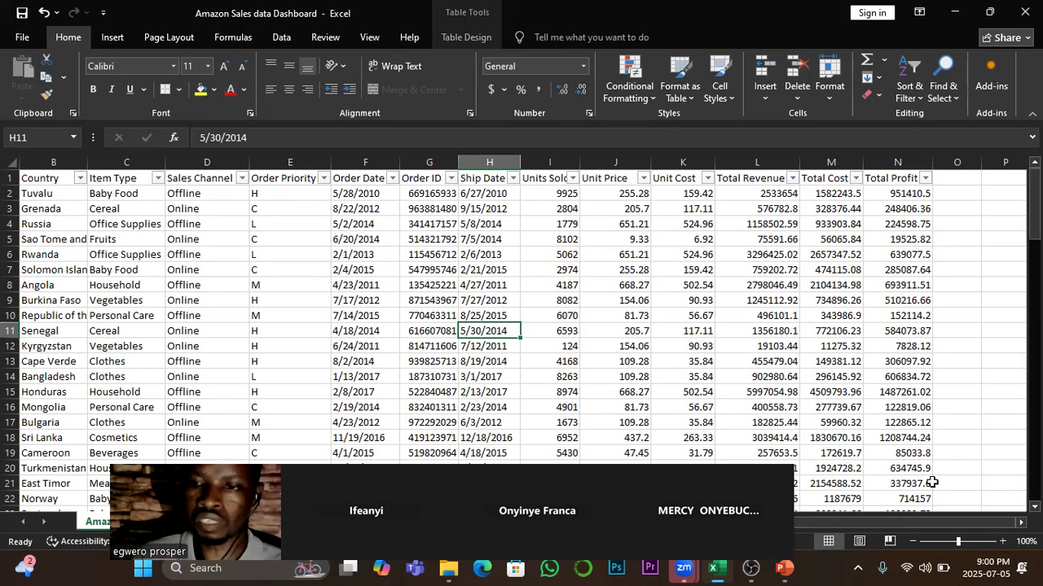
Step: Format the entire sales table, from the Region header through the last Total Profit row, with the light black-gridline, grey-banded table style
drag(961, 531, 51, 176)
click(52, 178)
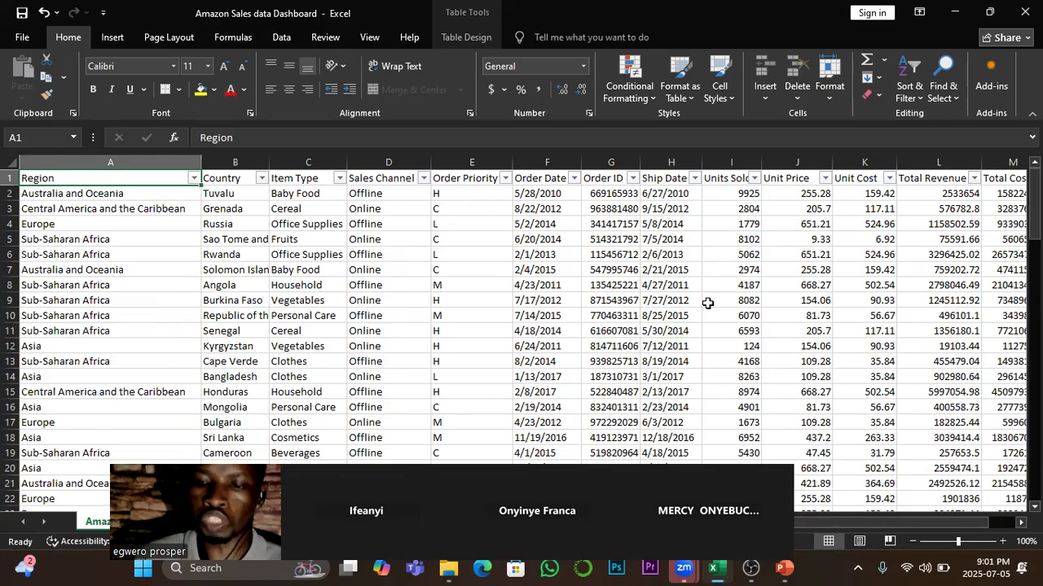
key(ctrl+shift+Right)
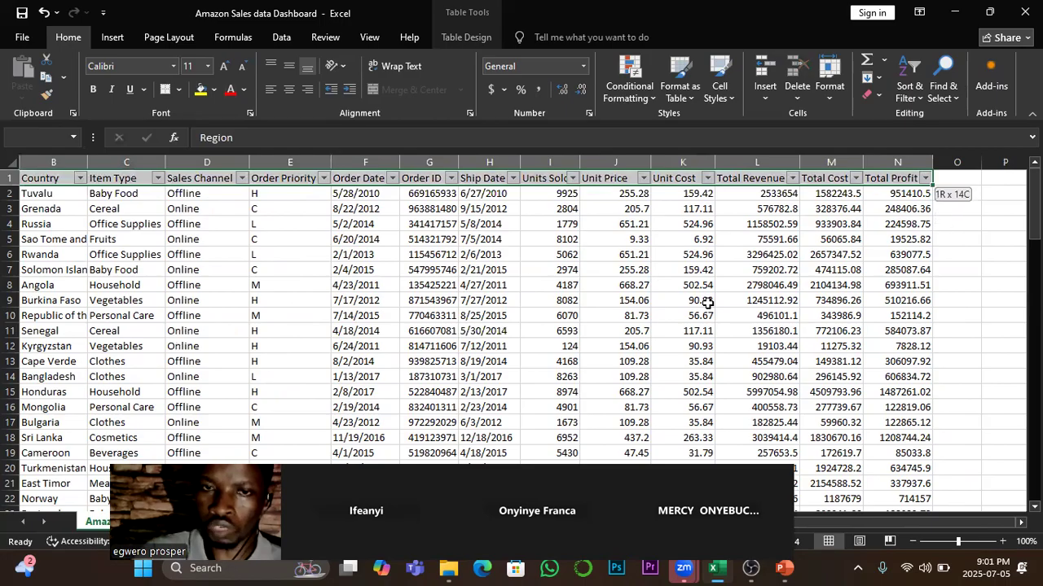
key(ctrl+shift+Down)
scroll(855, 346, down, 3)
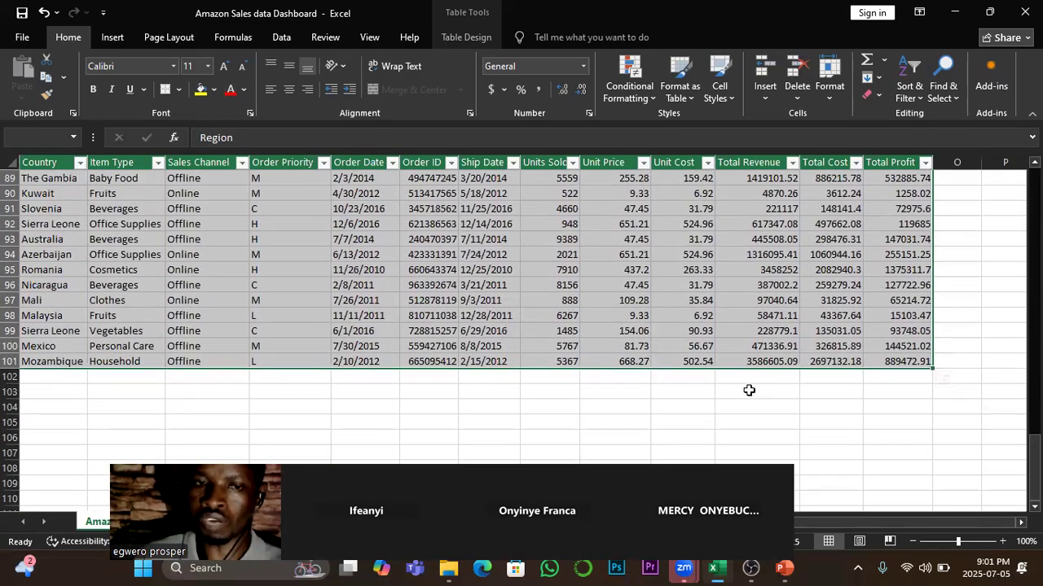
drag(932, 529, 815, 521)
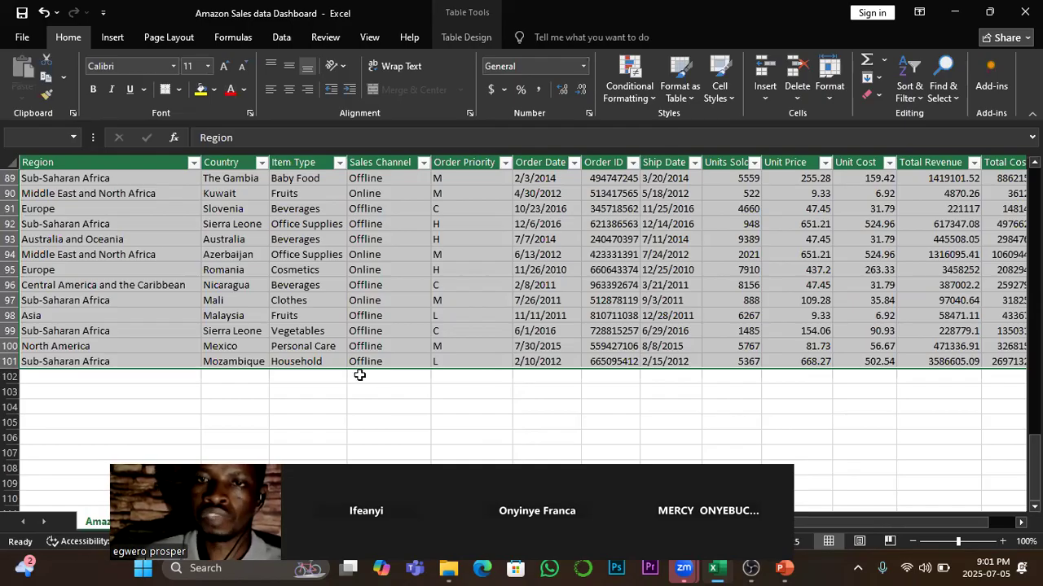
scroll(359, 375, up, 5)
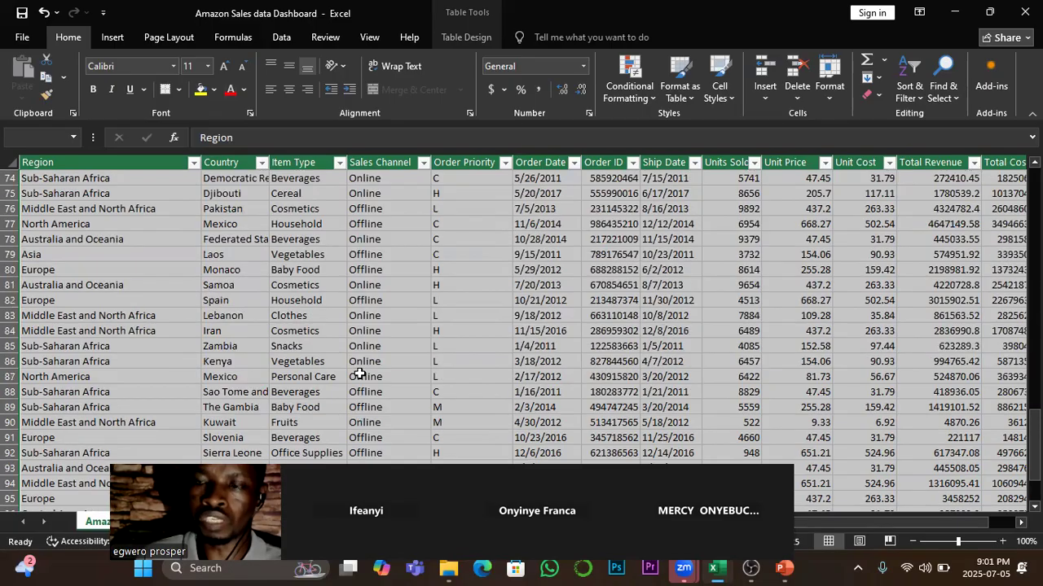
scroll(359, 374, up, 1)
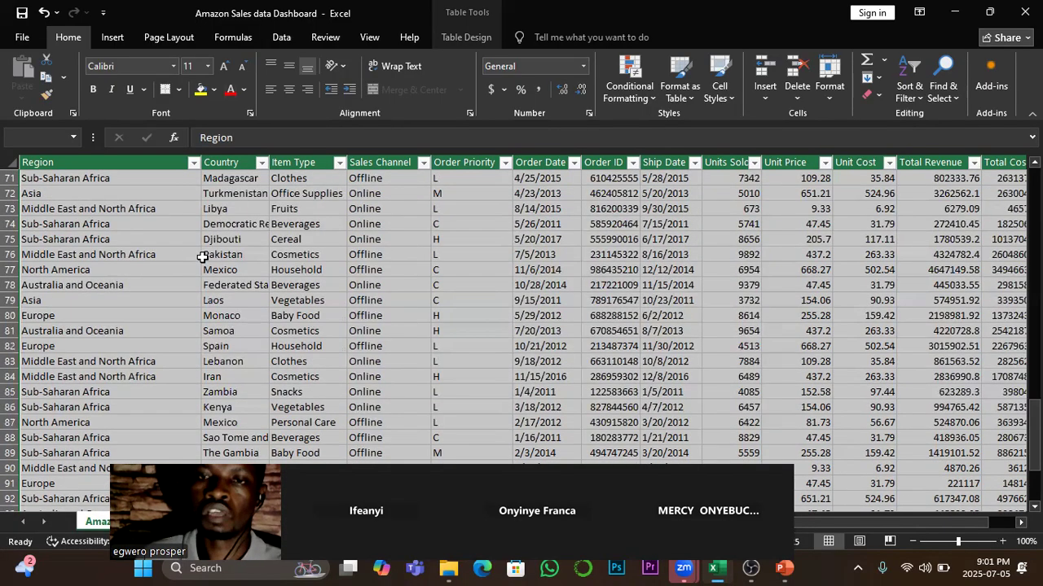
scroll(202, 257, up, 3)
scroll(202, 257, up, 2)
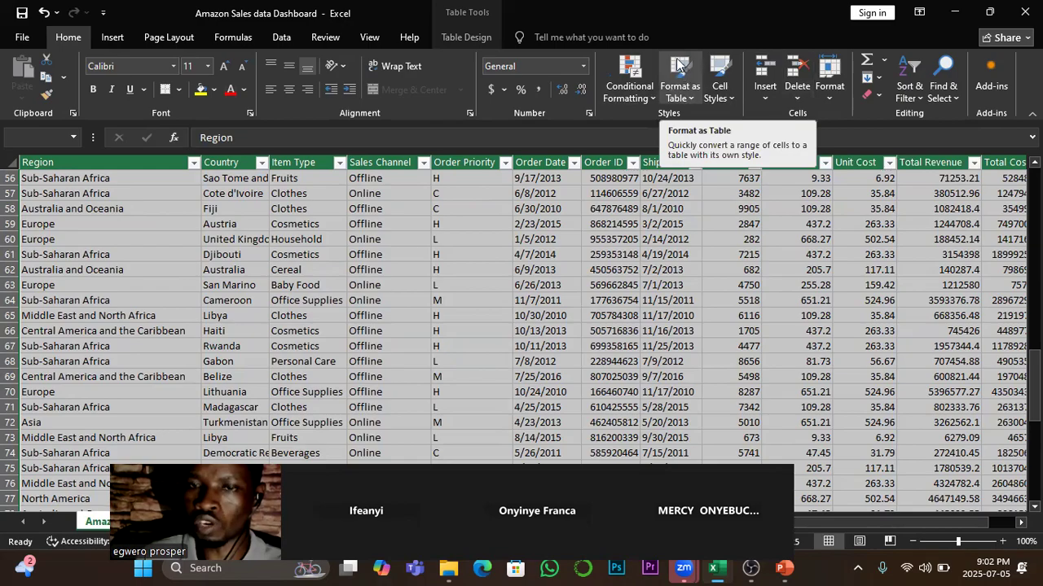
click(689, 98)
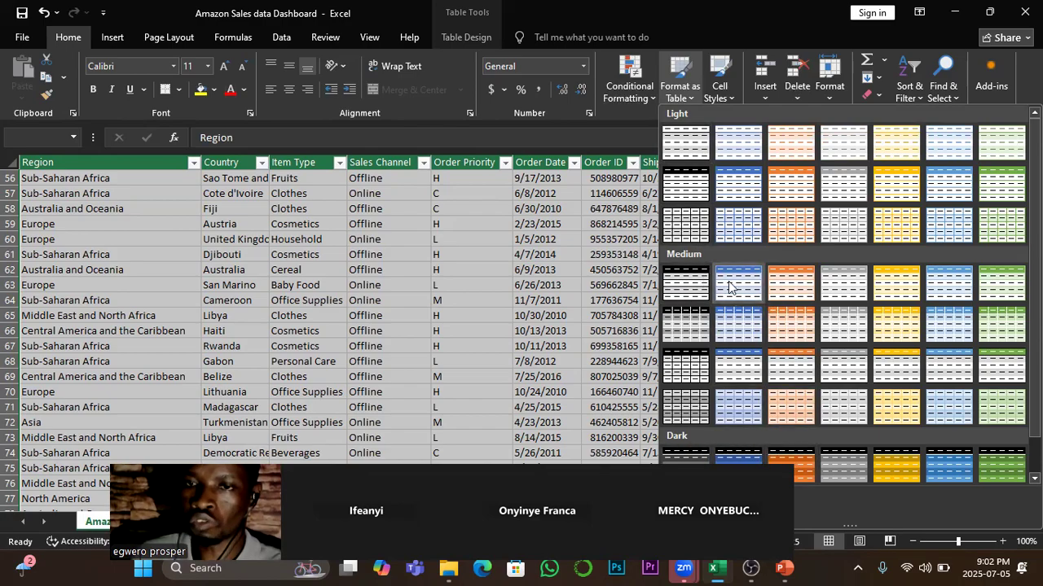
click(691, 224)
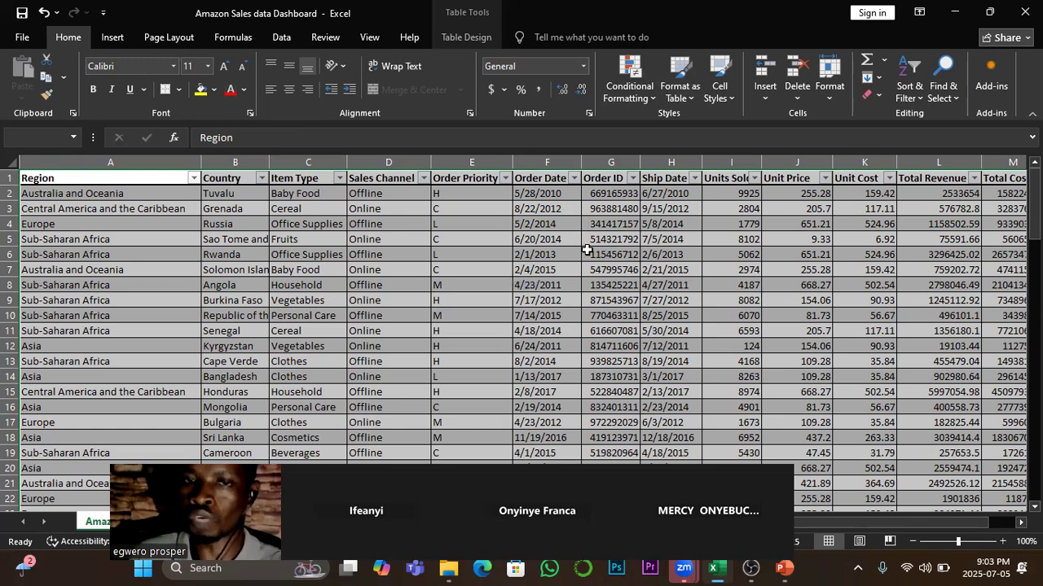
Step: Check the print preview of the formatted sales sheet and return to the worksheet
click(18, 39)
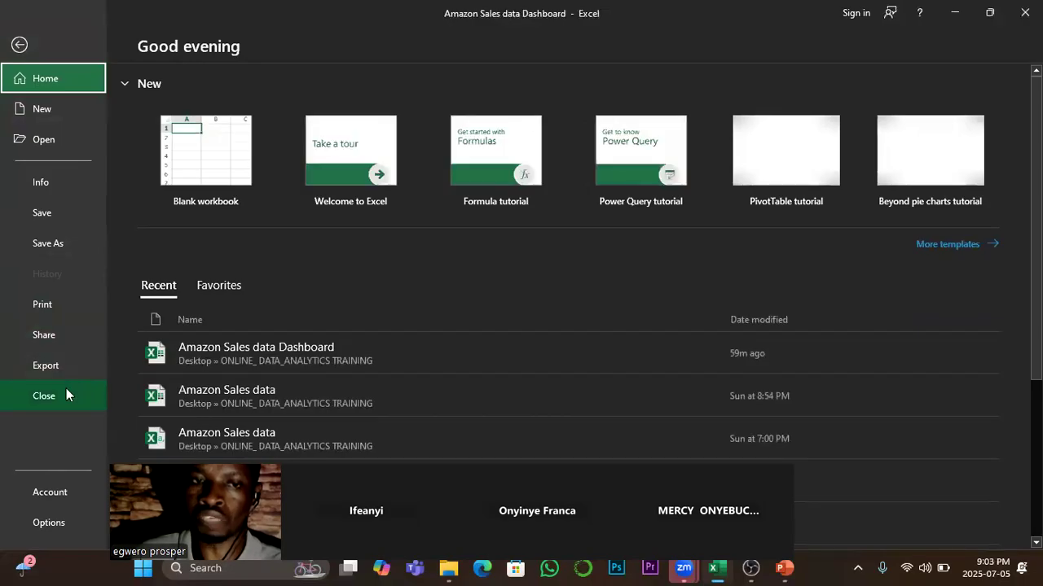
click(44, 305)
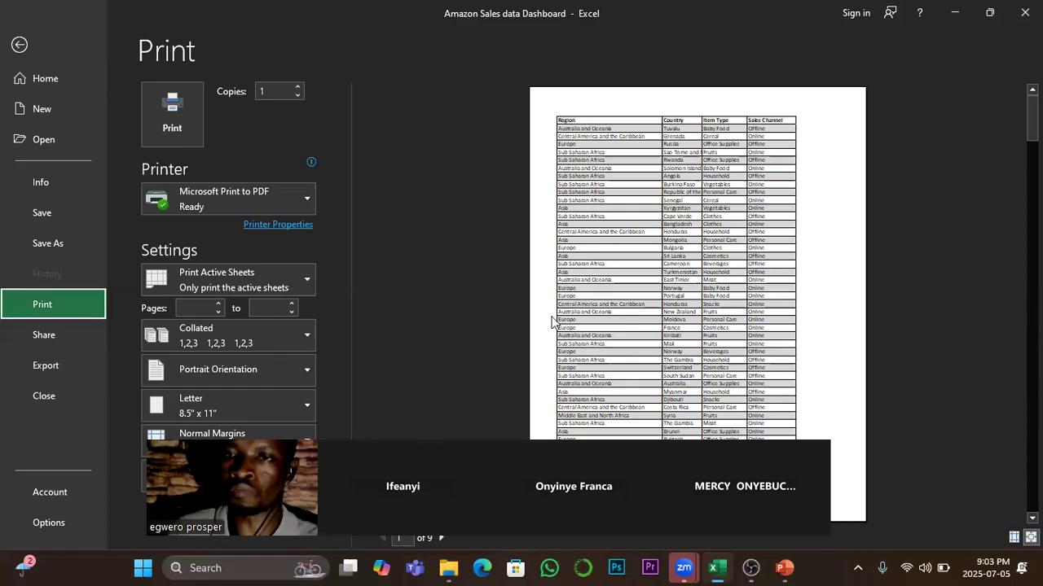
click(16, 47)
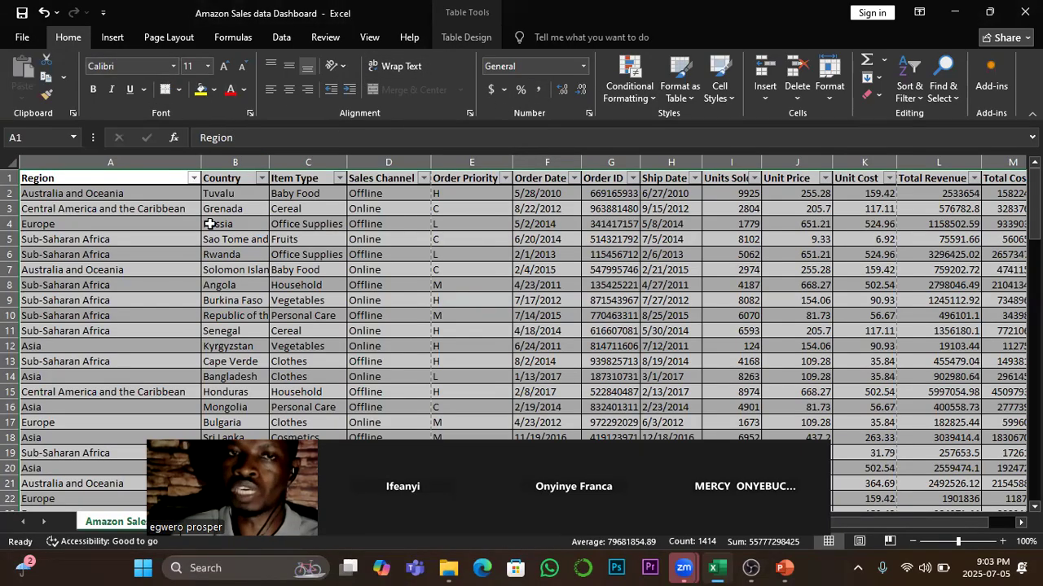
Step: Switch to the PIVOT TABLE presentation in PowerPoint and review slide 4 on the key components of a pivot table
click(114, 42)
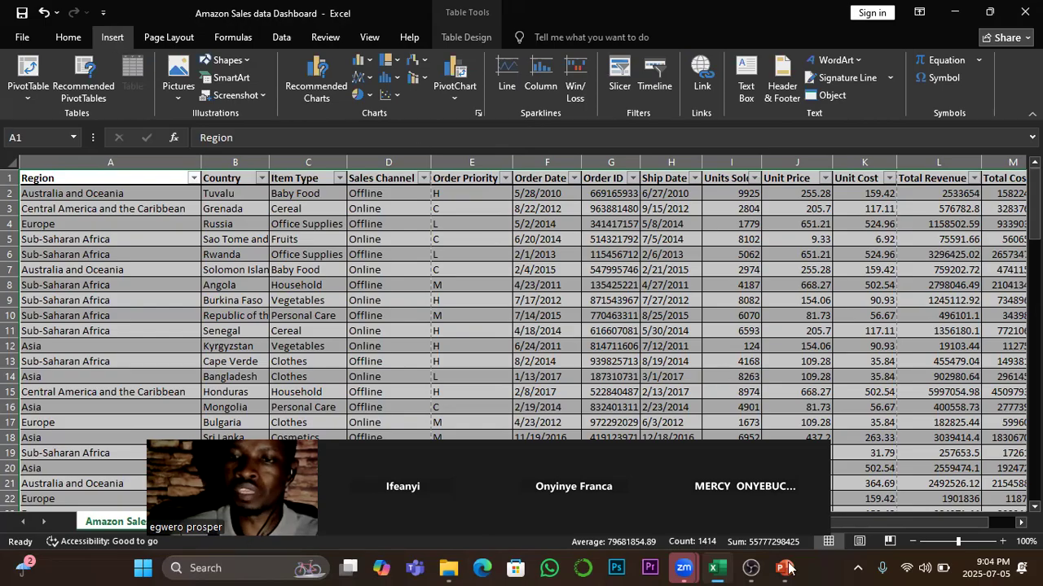
mouse_move(786, 568)
click(696, 485)
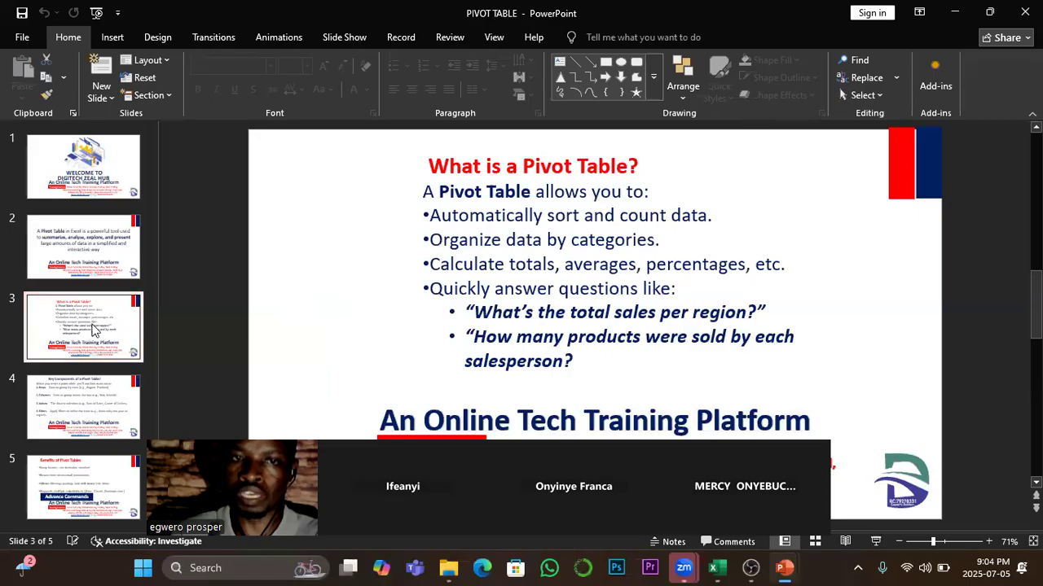
click(93, 415)
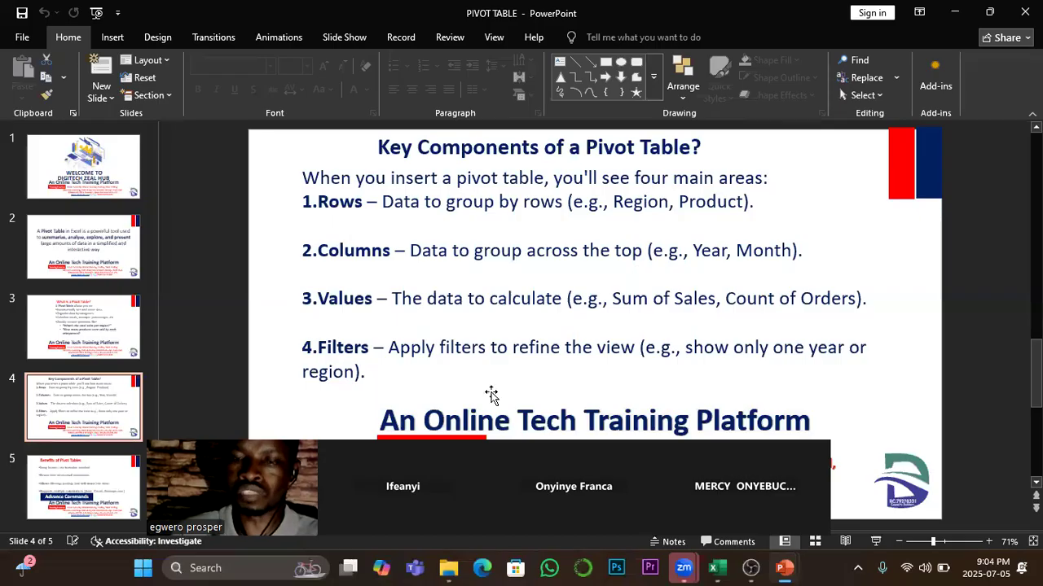
Step: Switch back to Excel and insert a PivotTable from Table1 on the existing Amazon Sales data worksheet at cell Q2
click(721, 567)
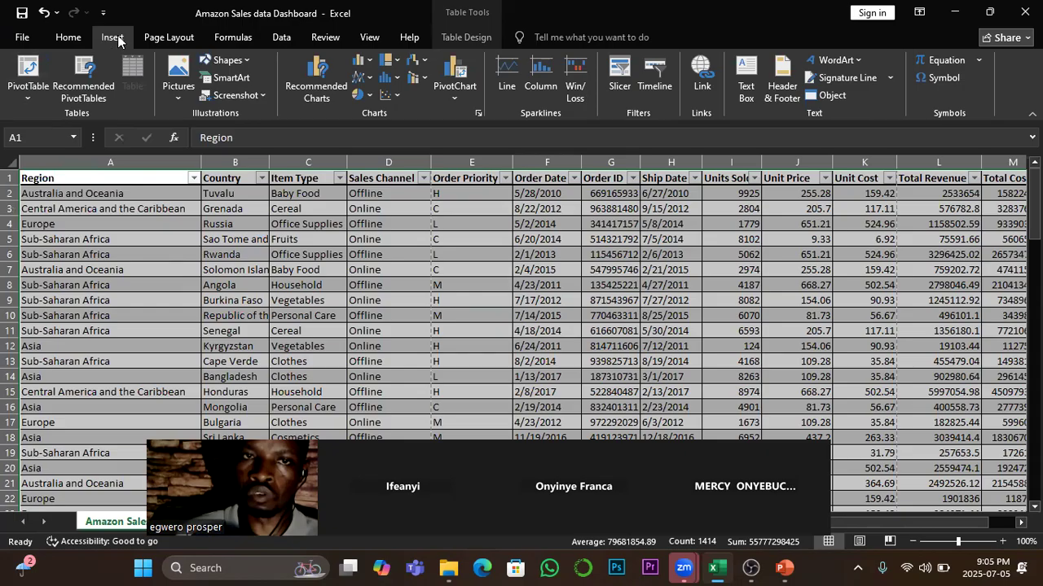
click(23, 71)
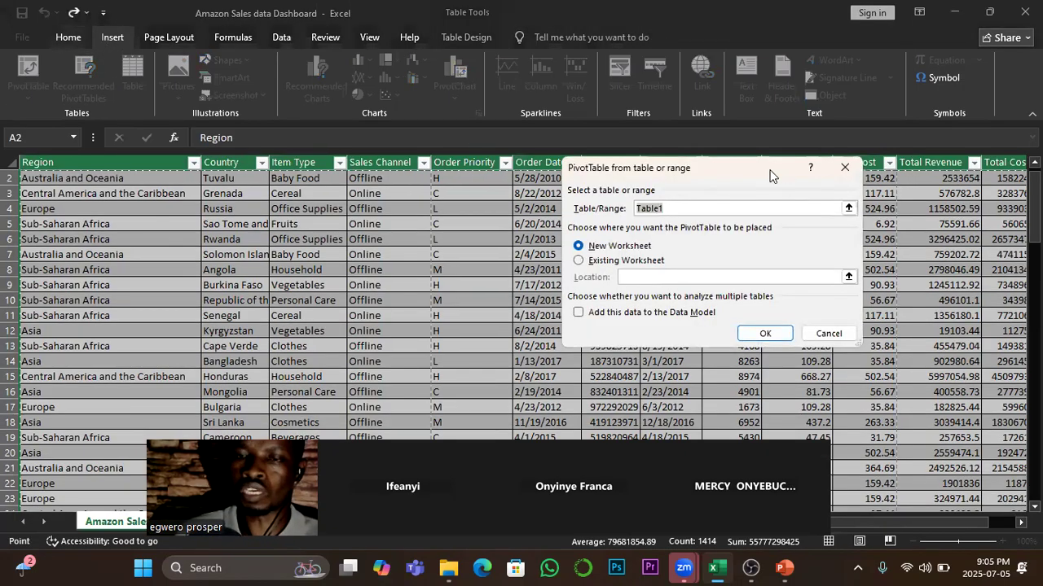
drag(778, 165, 686, 211)
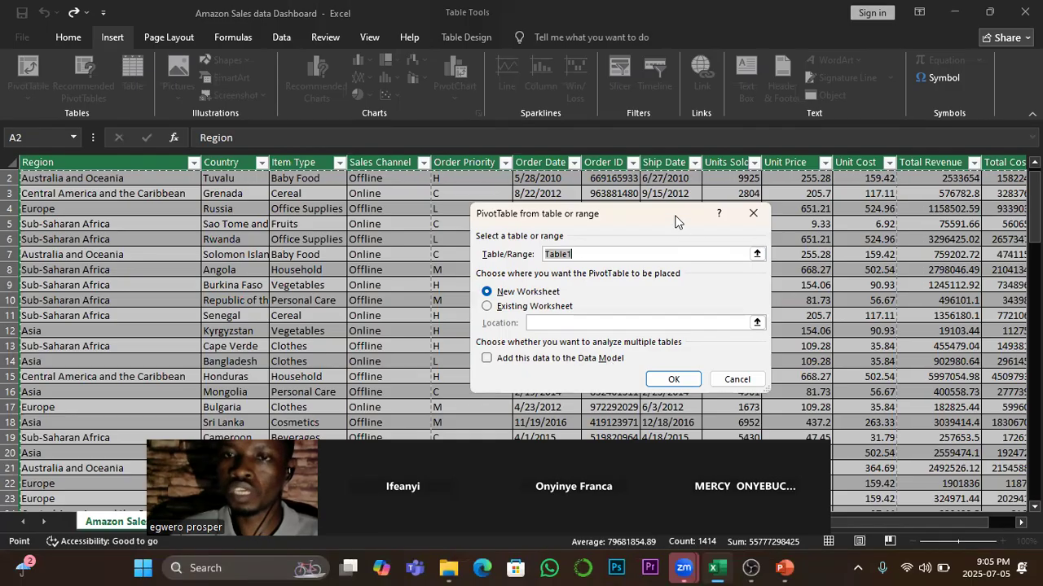
drag(670, 214, 552, 214)
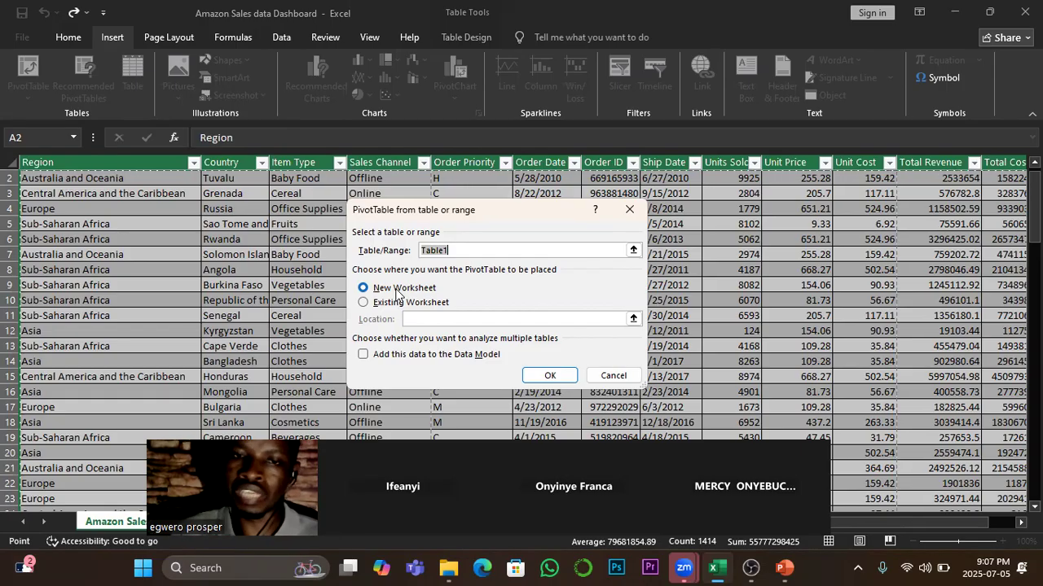
click(363, 304)
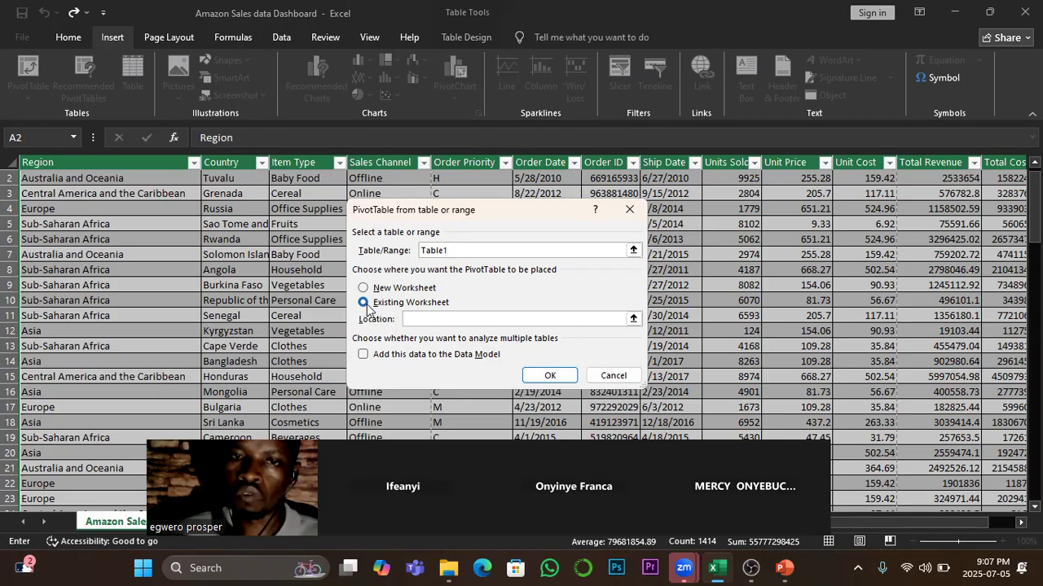
click(420, 318)
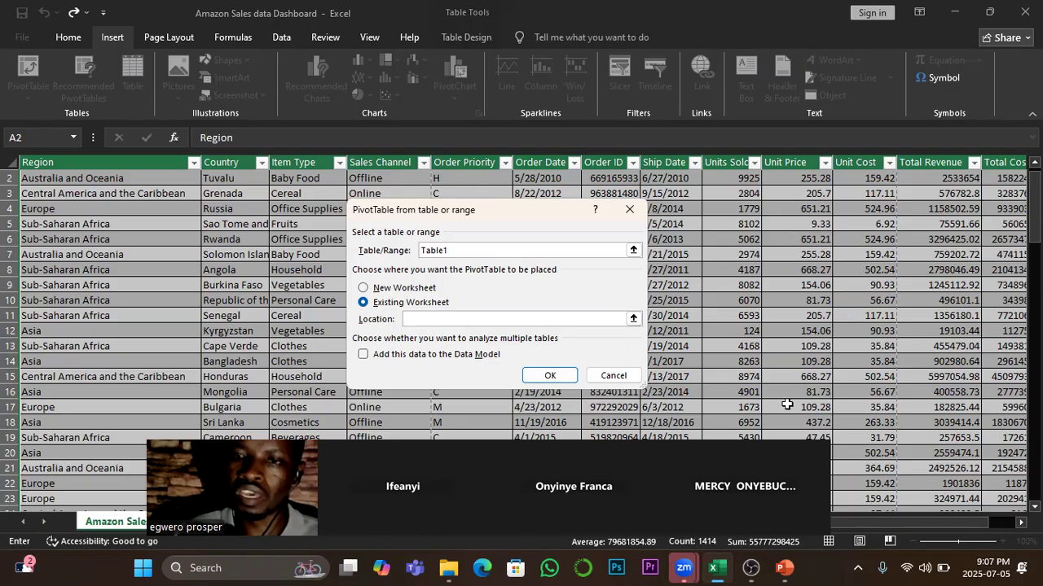
drag(952, 522, 1010, 522)
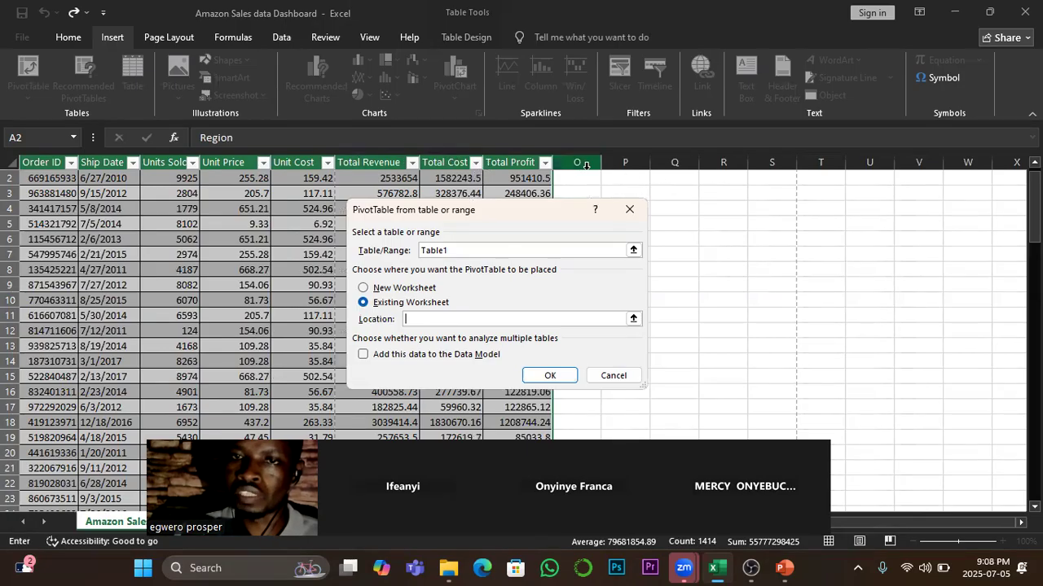
click(679, 180)
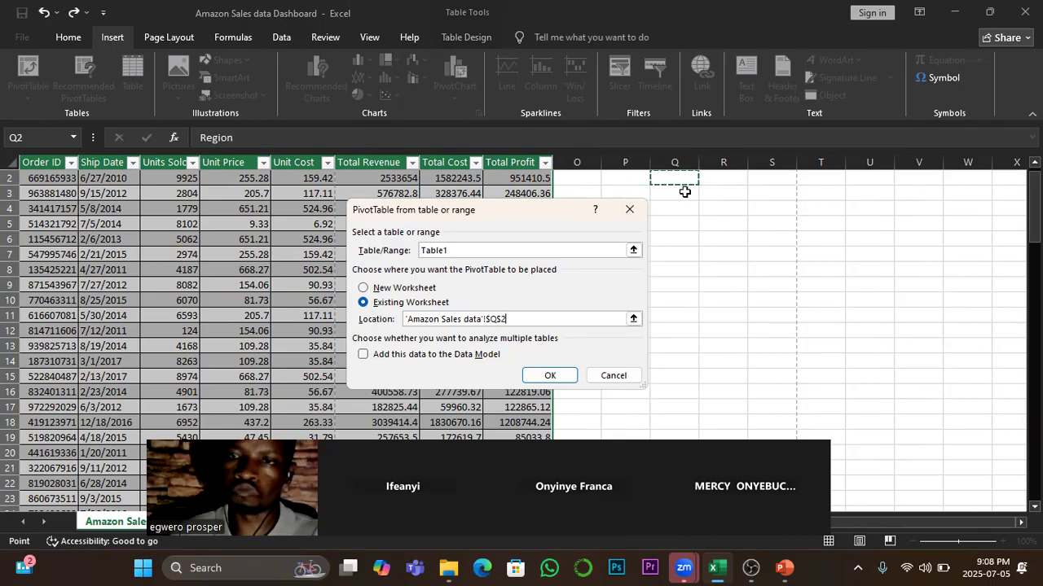
click(550, 373)
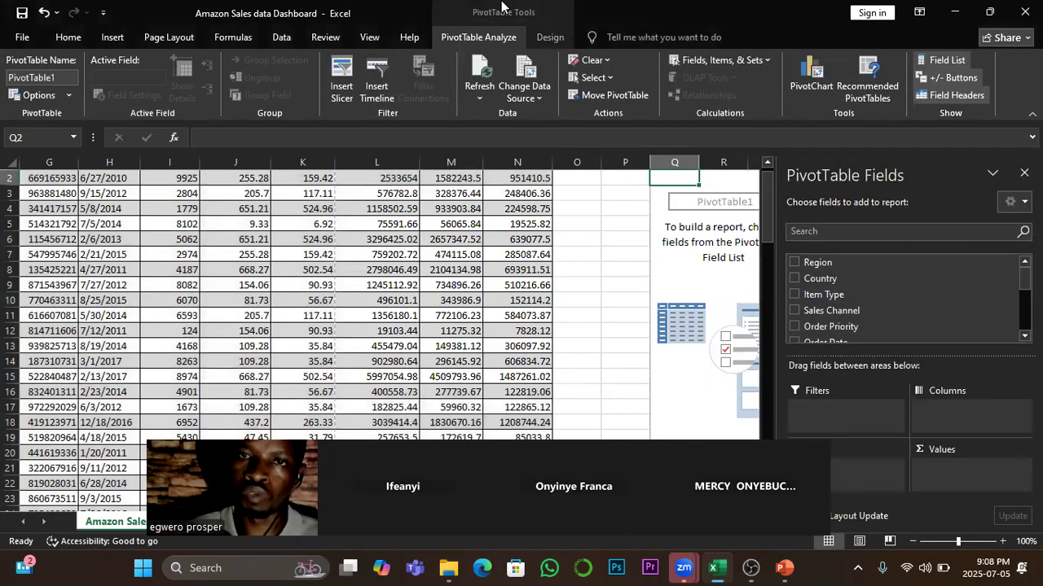
drag(488, 446, 183, 55)
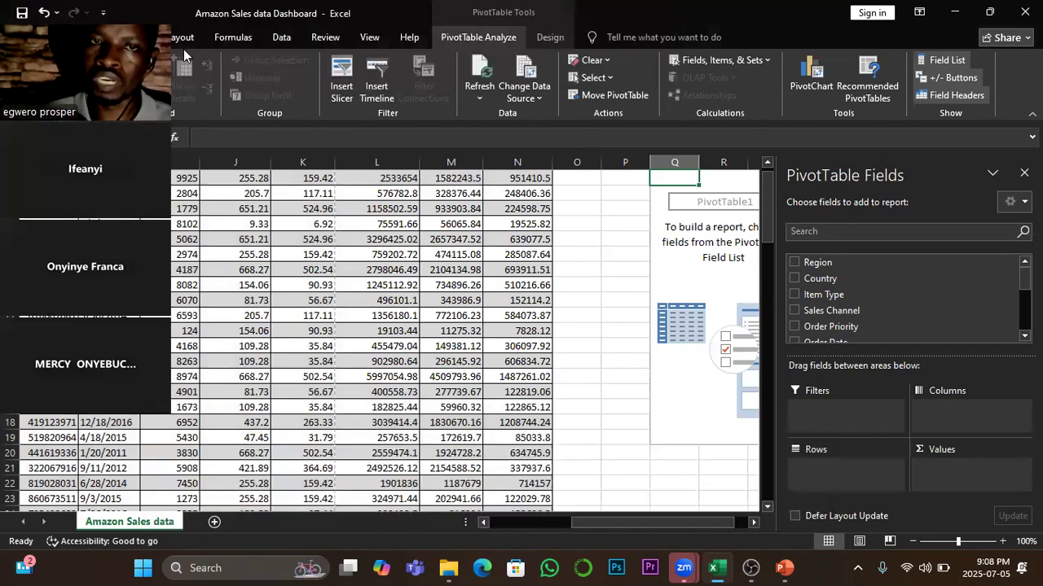
click(753, 524)
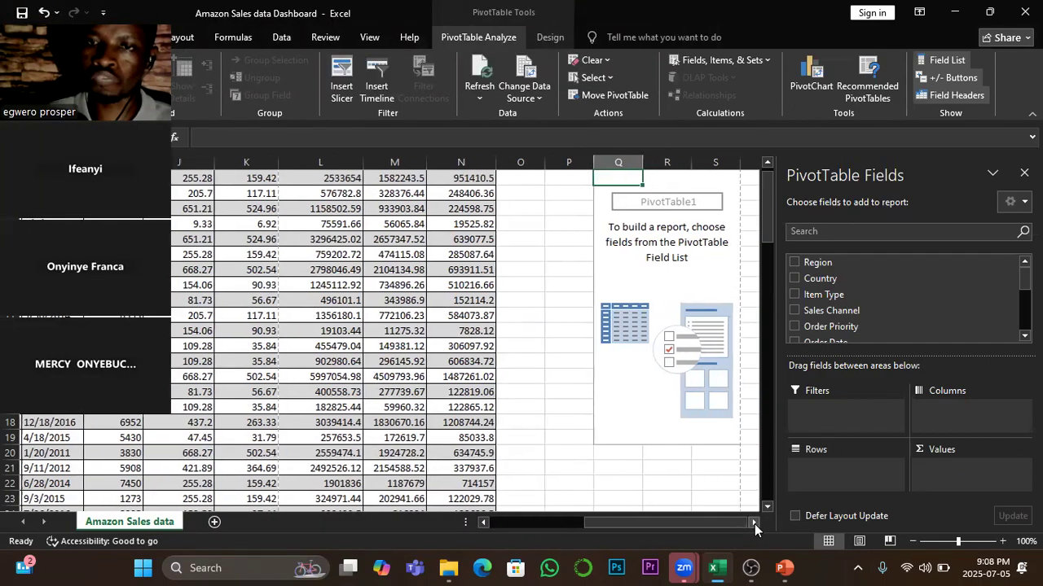
click(753, 523)
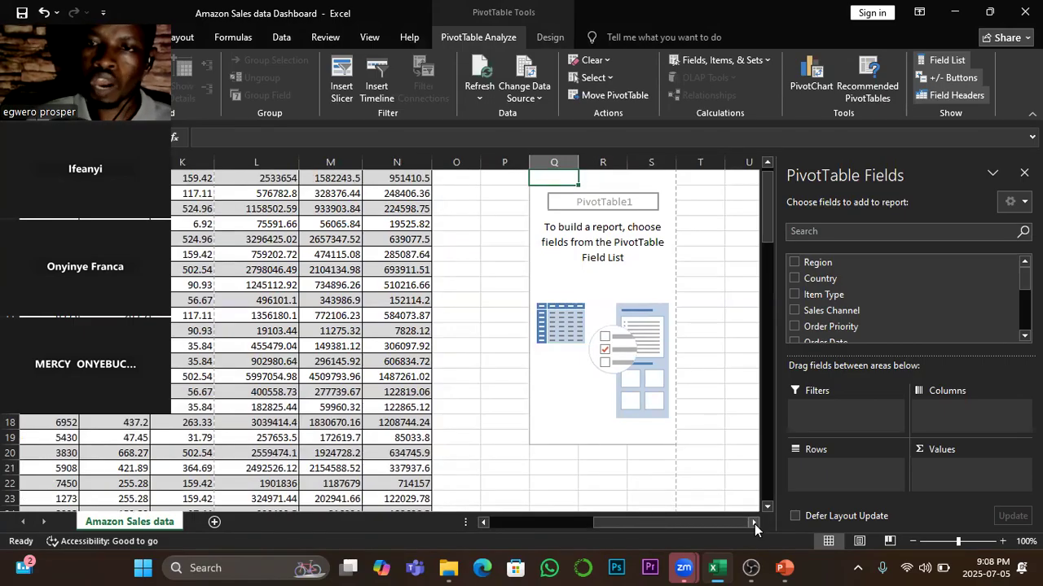
click(754, 524)
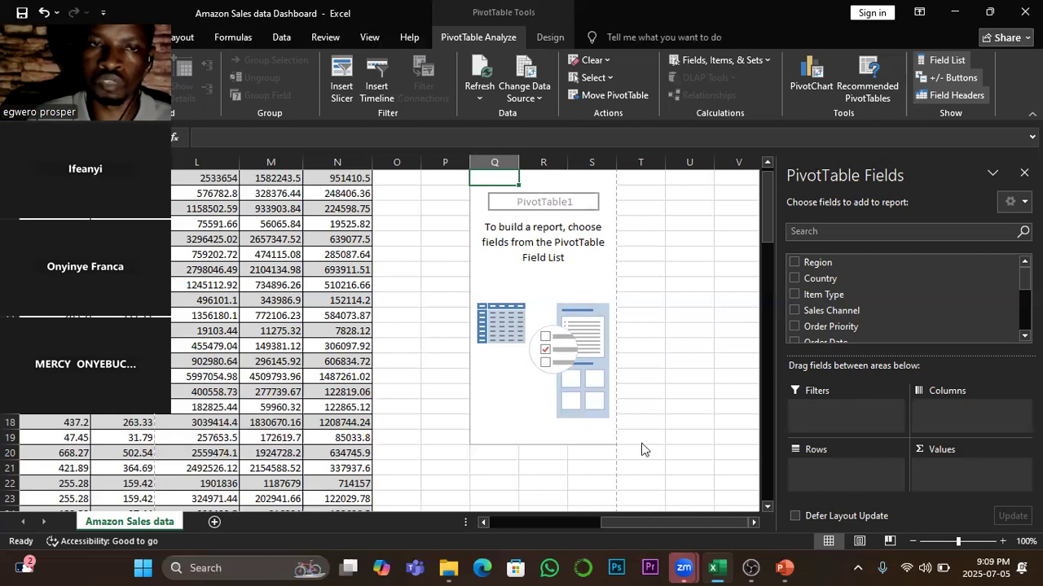
Step: Switch to the questions presentation in PowerPoint and review Q1 on the sum of Total Profit
click(412, 568)
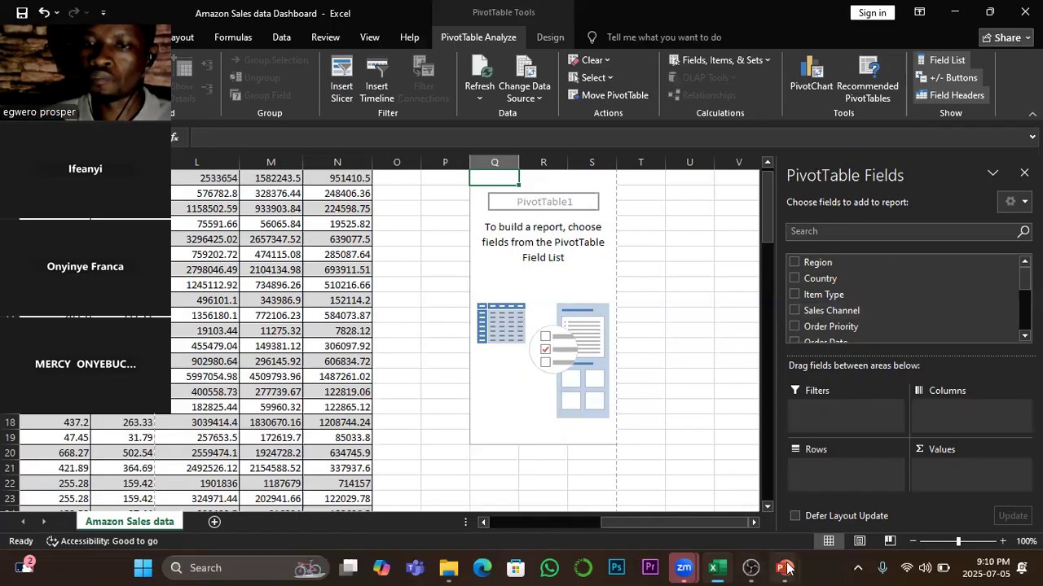
mouse_move(786, 568)
click(839, 520)
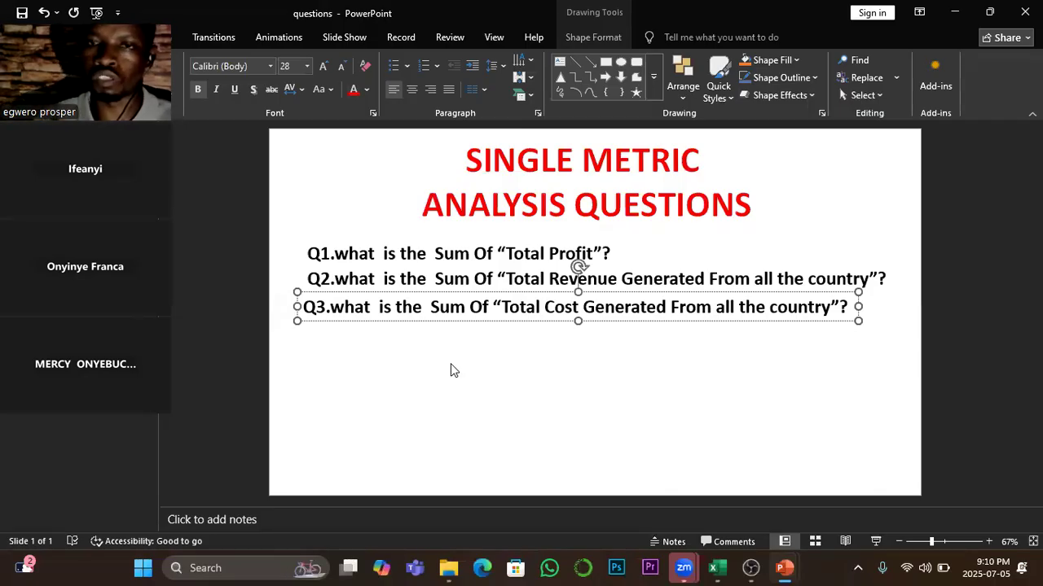
click(353, 259)
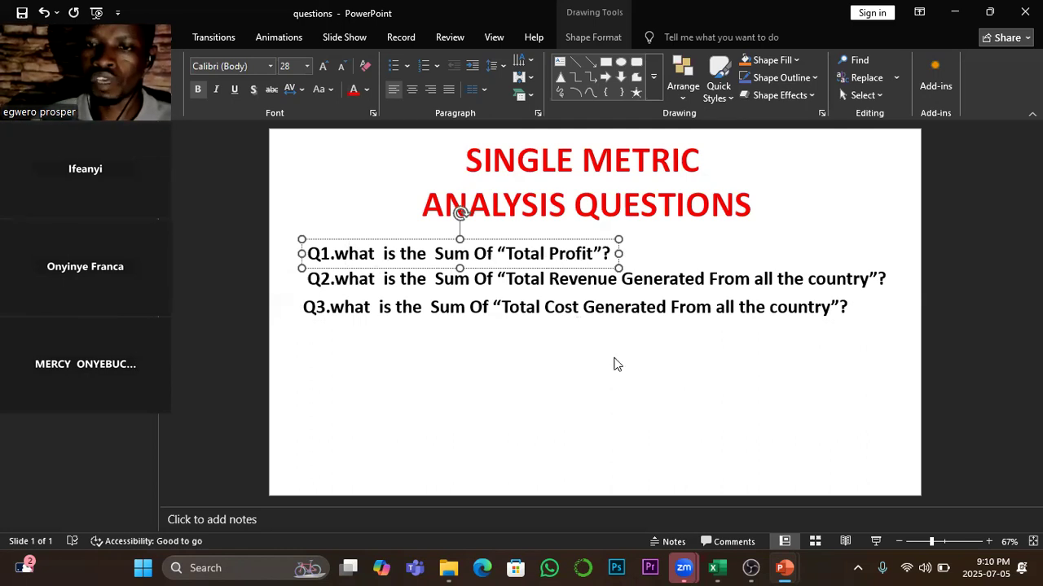
Step: Switch back to Excel, add Total Profit as a summed value to the PivotTable at Q2, and select the result in Q3
click(716, 568)
scroll(363, 210, up, 1)
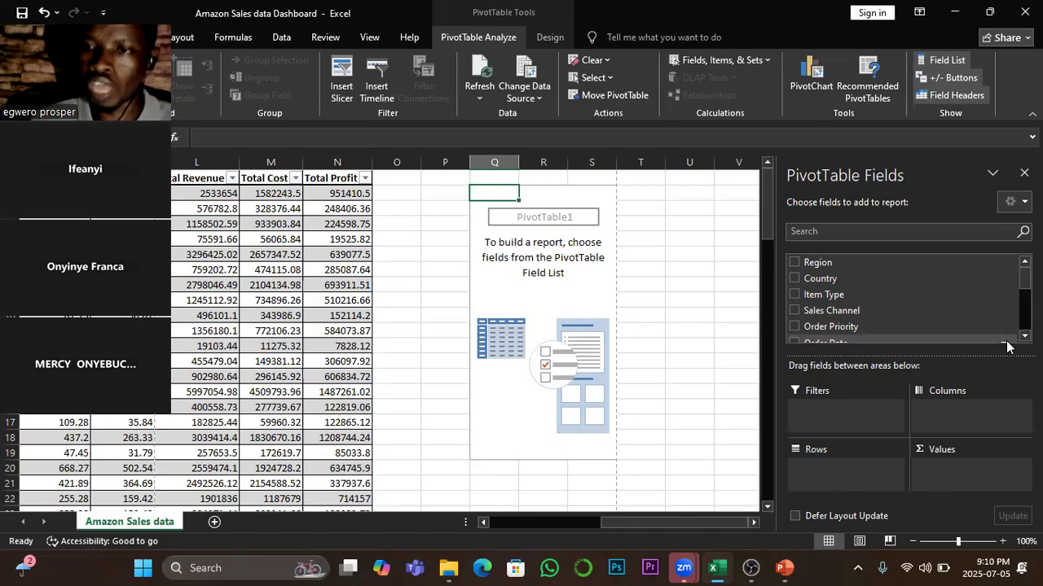
scroll(830, 301, down, 4)
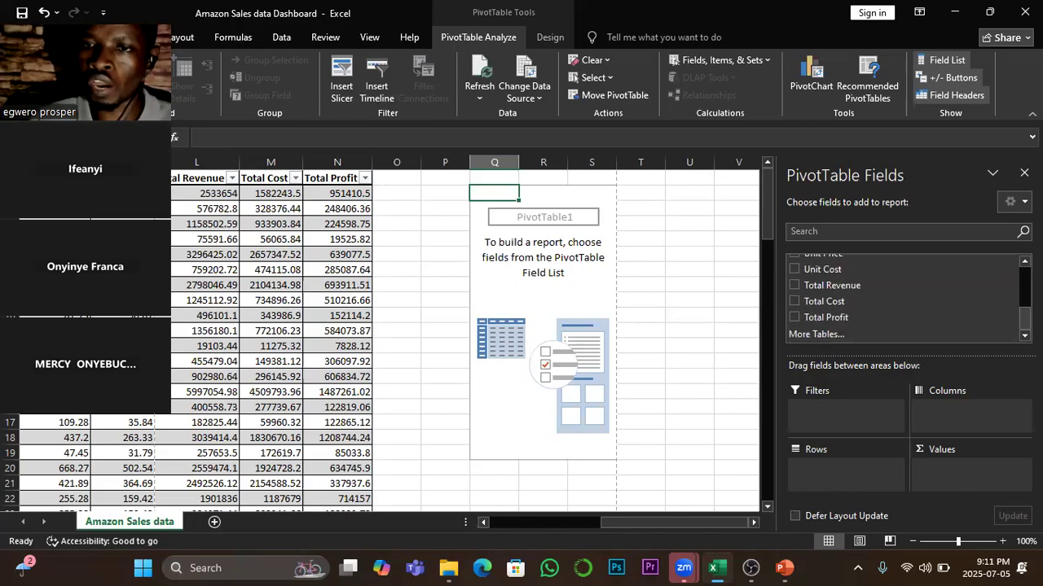
drag(834, 321, 958, 479)
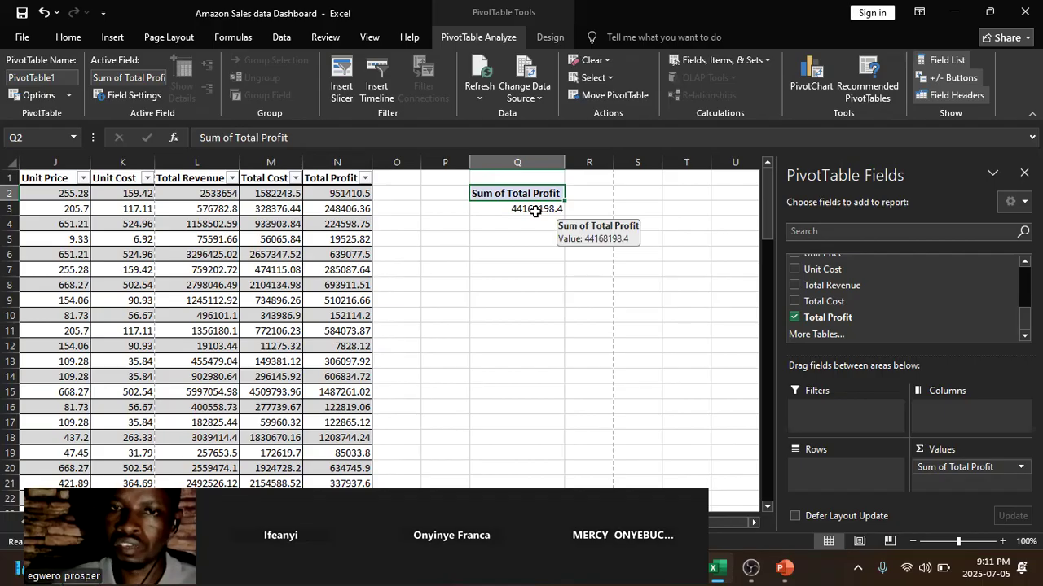
click(534, 210)
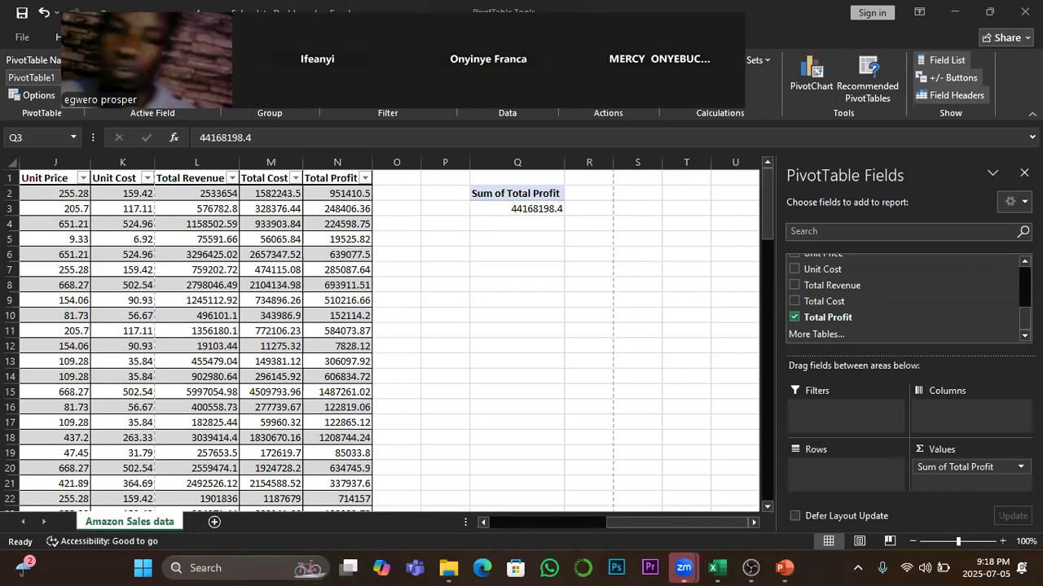
click(540, 211)
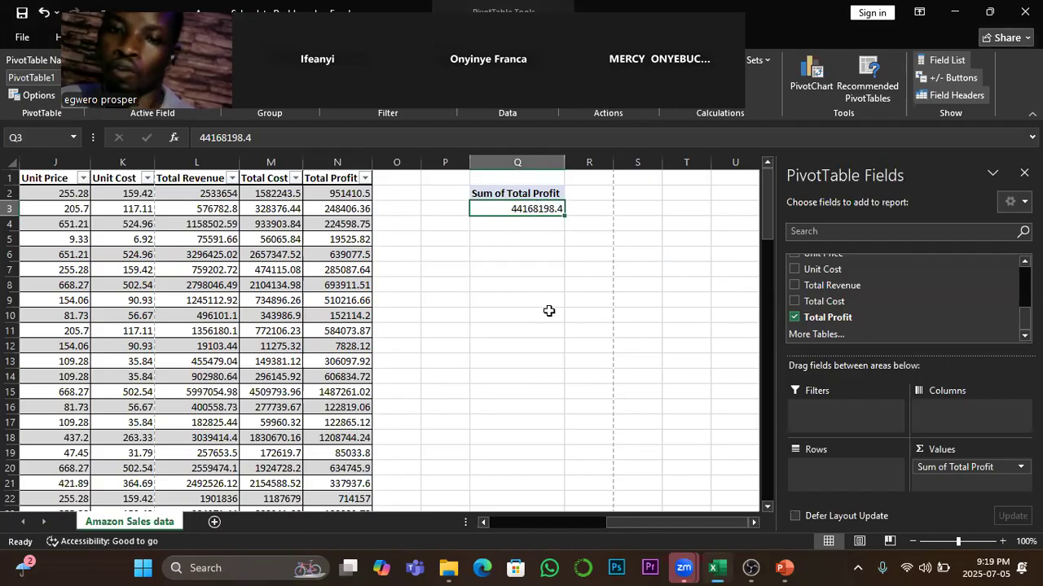
Step: Select the full sales table from the Region header and insert a PivotTable from Table1 on a new worksheet
drag(691, 524, 585, 519)
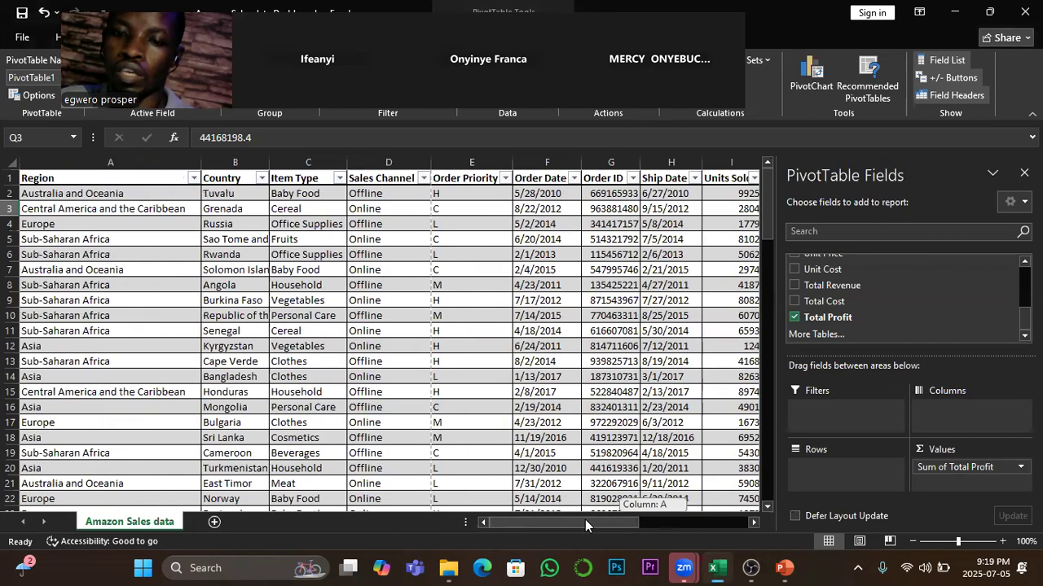
click(42, 179)
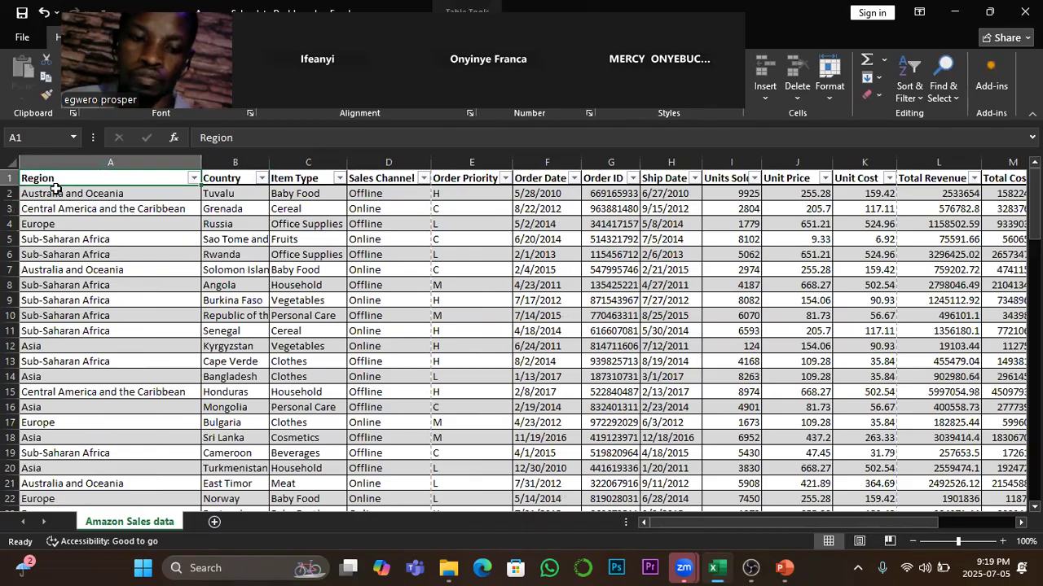
key(ctrl+shift+Right)
key(ctrl+shift+Down)
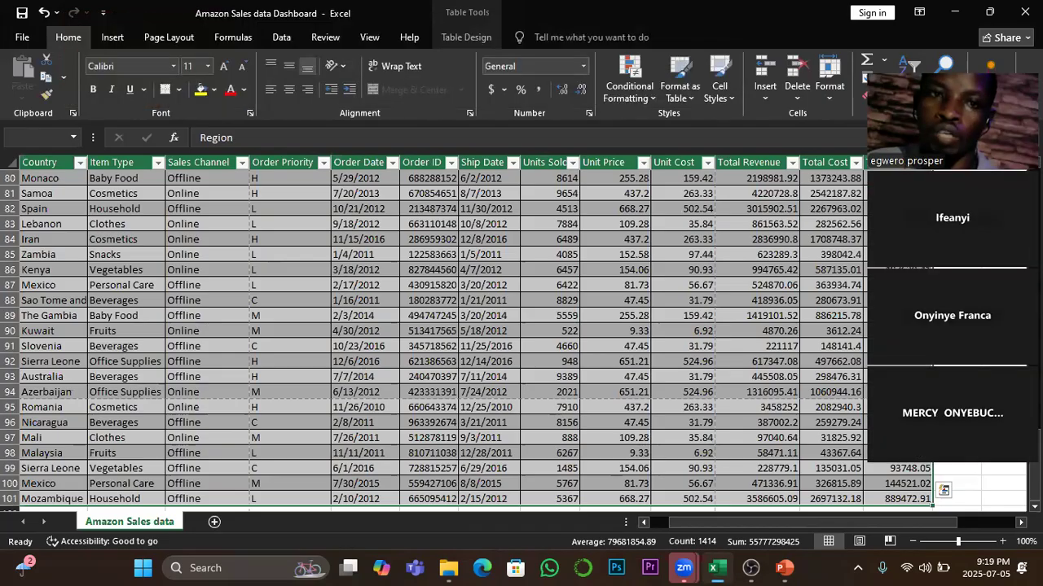
click(113, 37)
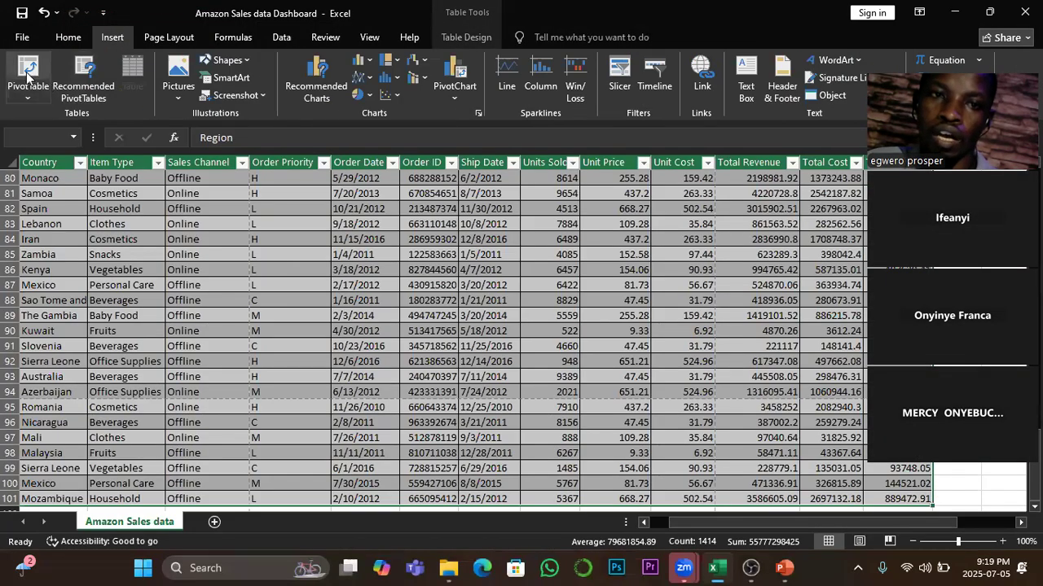
click(27, 73)
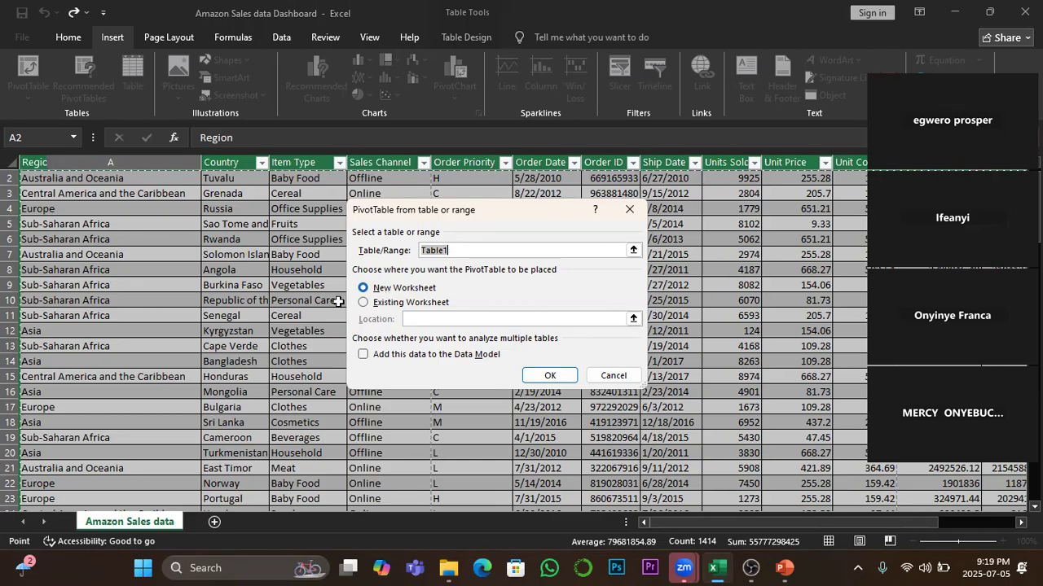
click(314, 518)
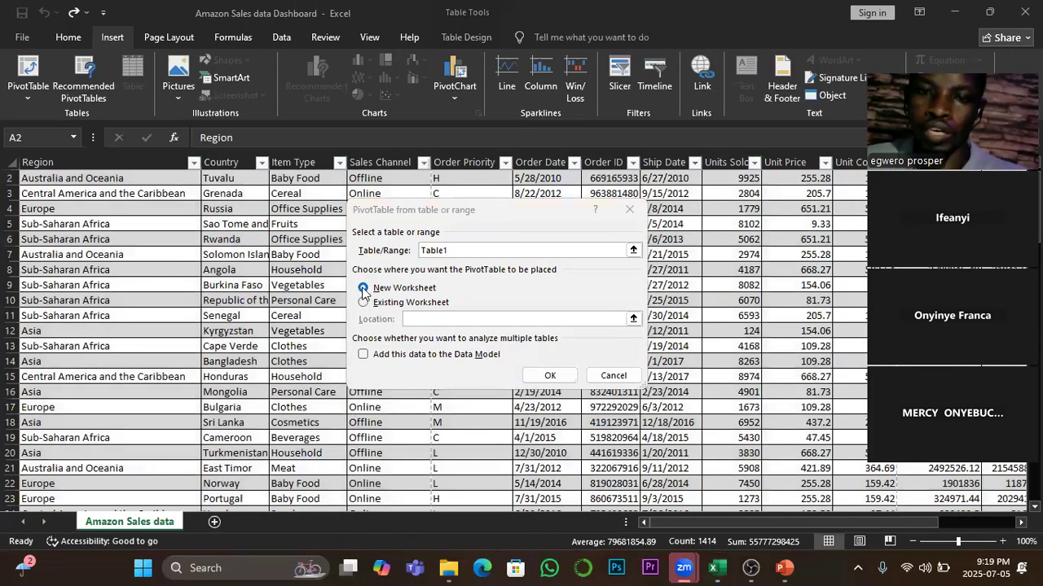
click(550, 377)
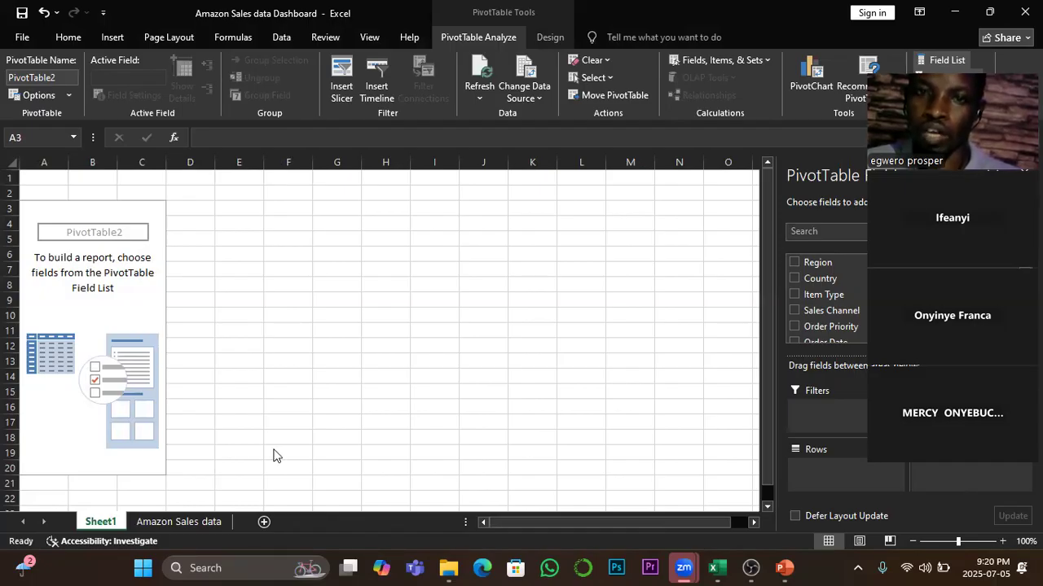
Step: Rename the new PivotTable worksheet as Analysis DashBoard, and return to it after a look at the Amazon Sales data sheet
double_click(100, 524)
text(Dash)
key(BackSpace)
key(BackSpace)
key(BackSpace)
key(BackSpace)
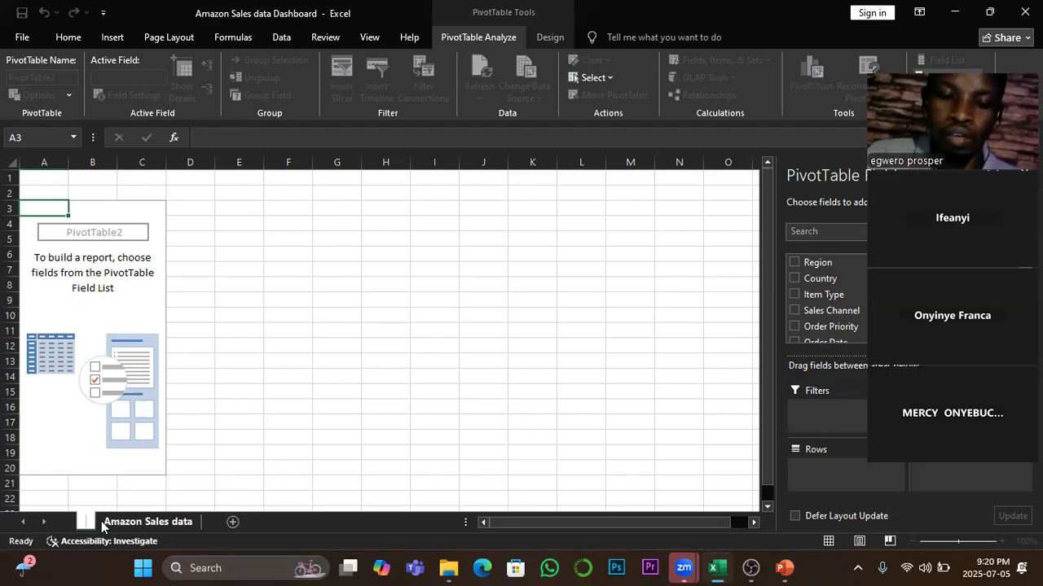
text(Anala)
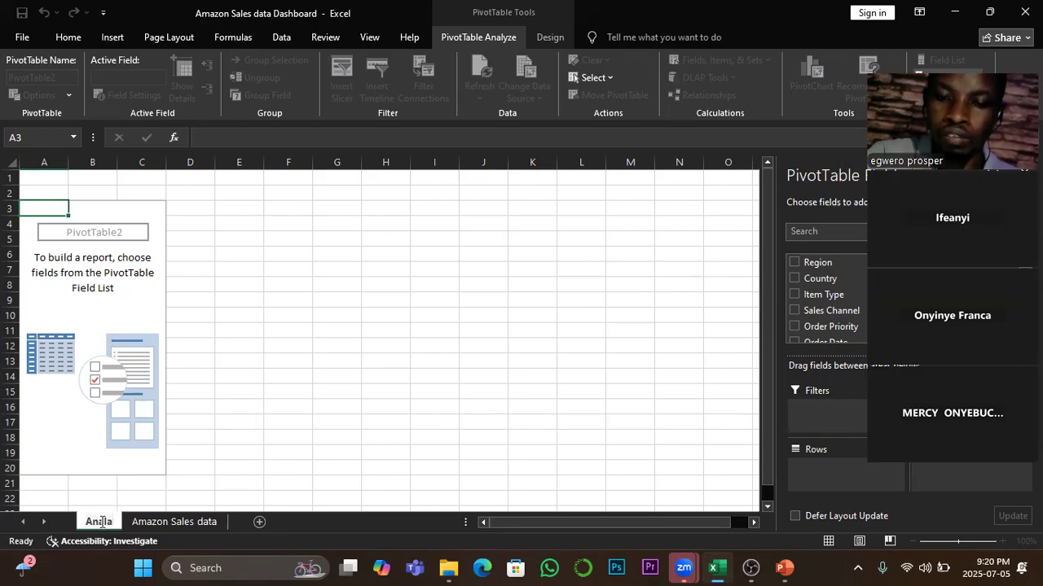
key(BackSpace)
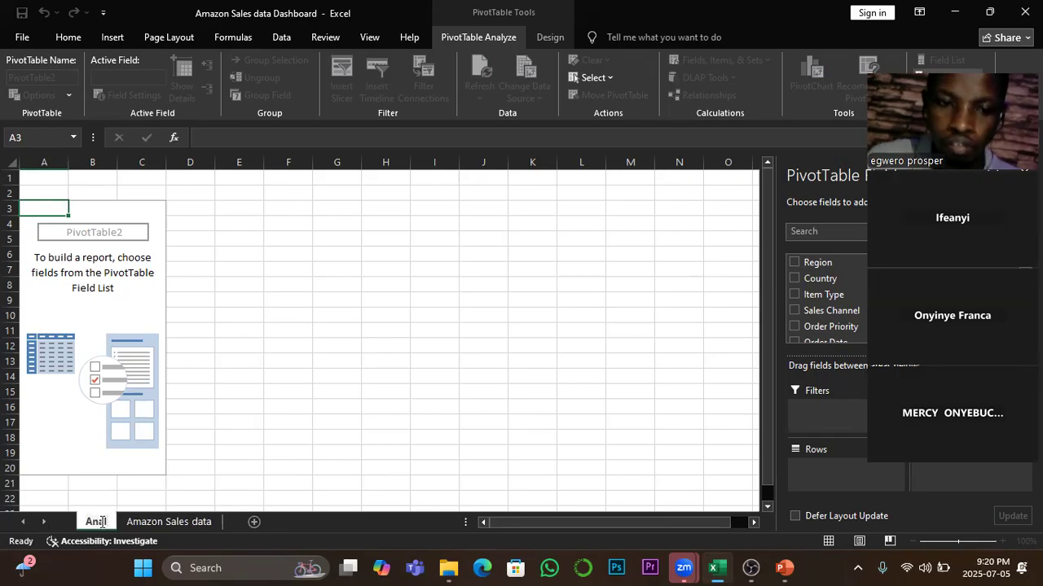
text(ysis)
key(Return)
text(Das)
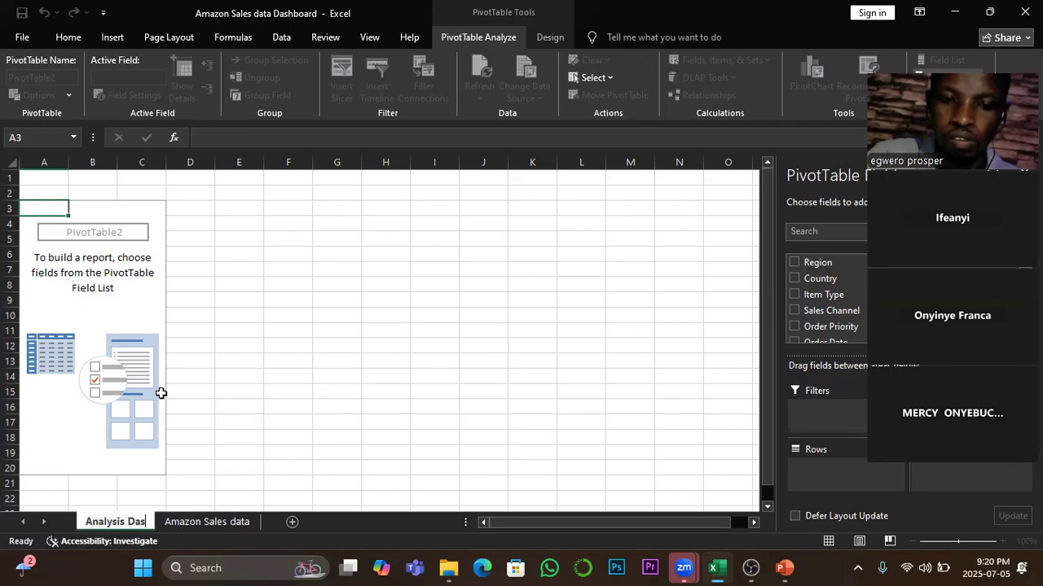
text(h)
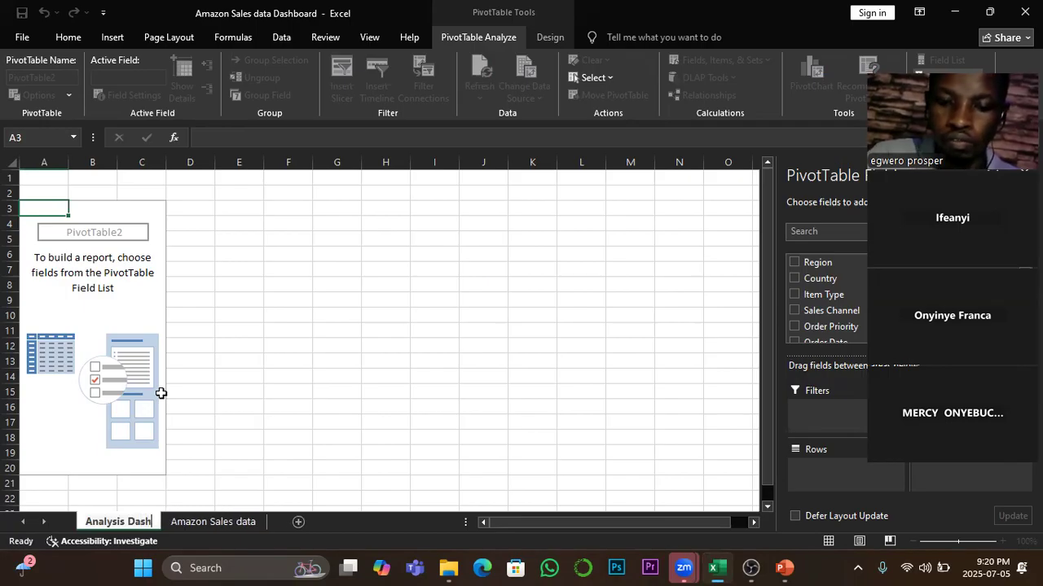
text(Board)
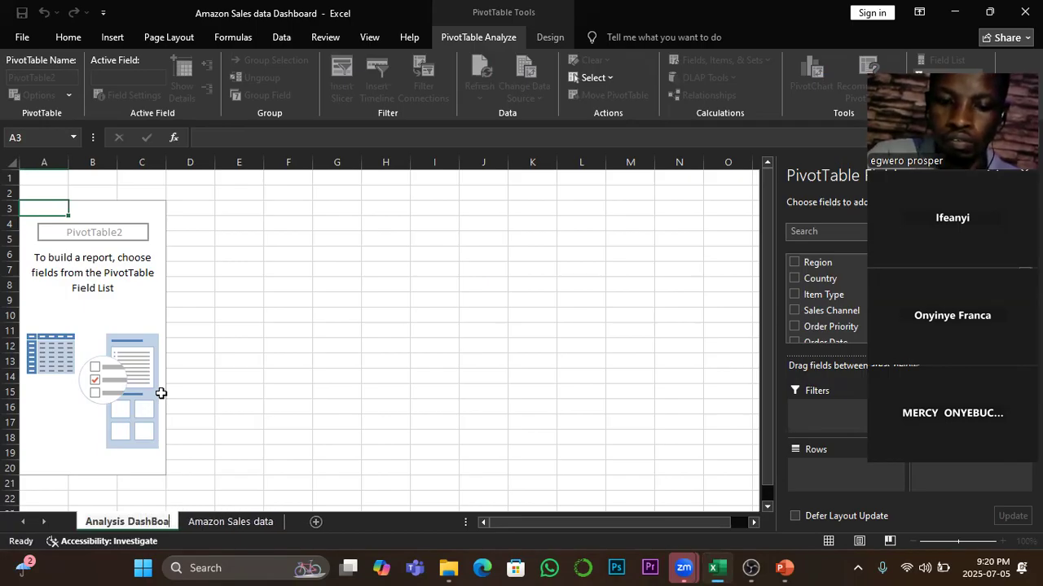
click(258, 523)
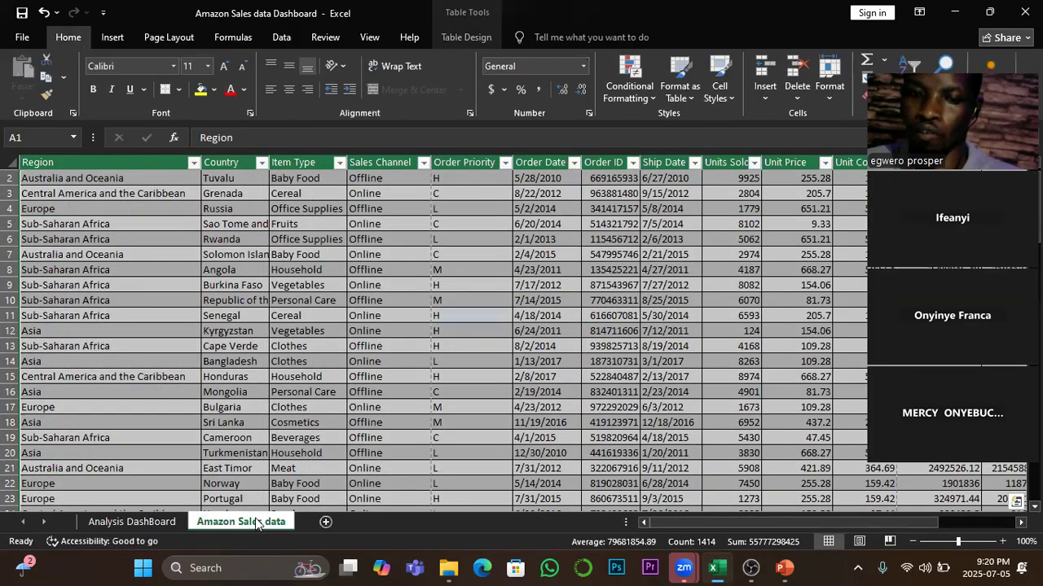
click(131, 522)
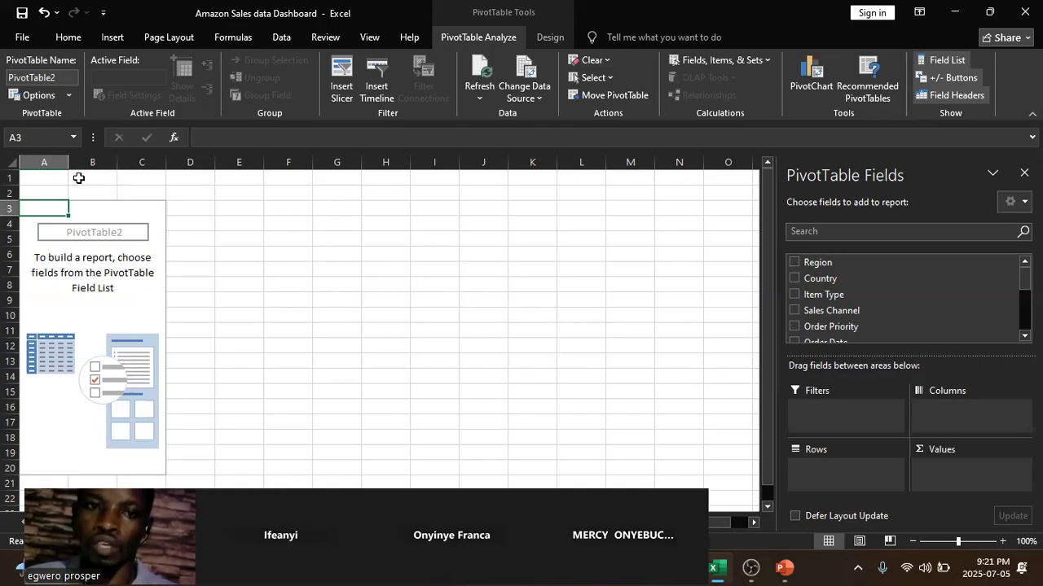
Step: Insert gold bevelled WordArt on the Analysis DashBoard sheet and move it up to the first rows, beside the PivotTable placeholder
click(112, 37)
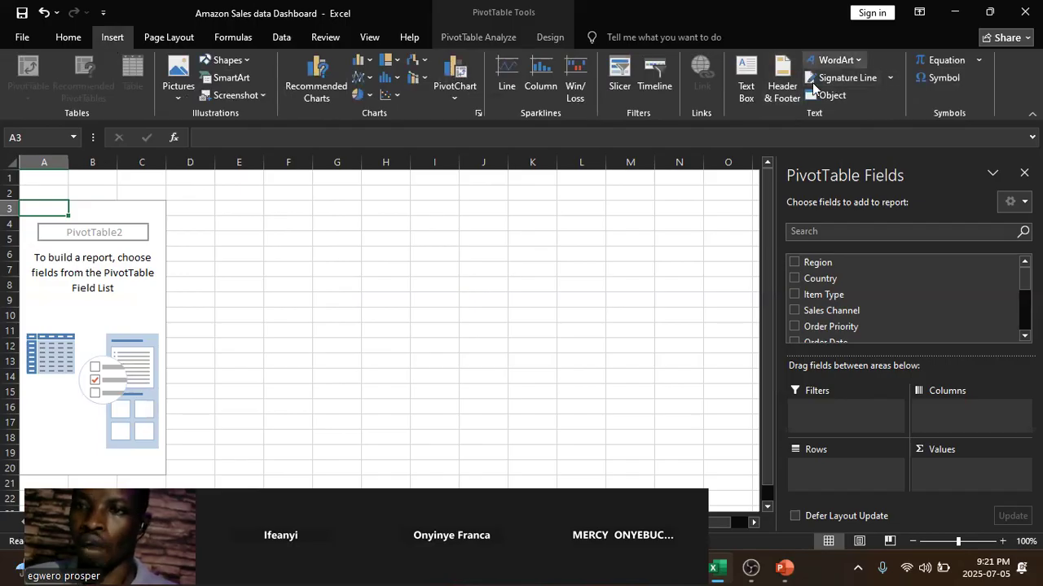
click(835, 60)
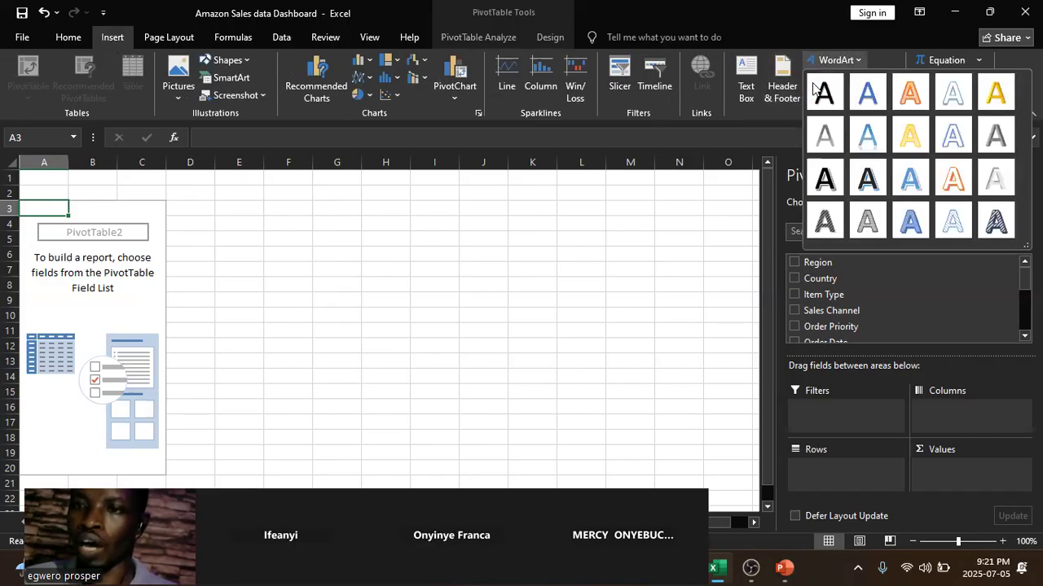
click(998, 96)
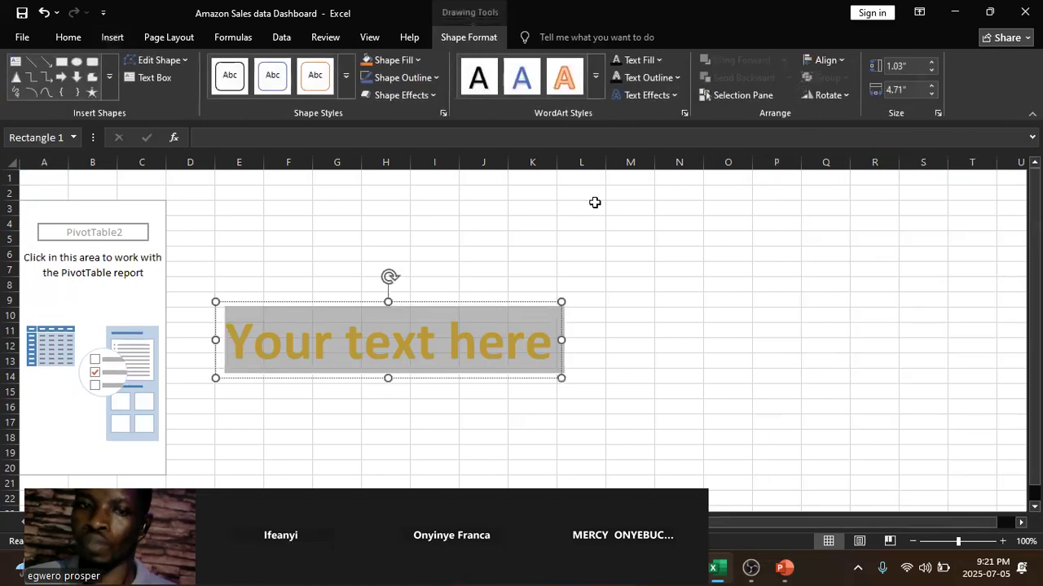
click(374, 295)
drag(375, 294, 472, 187)
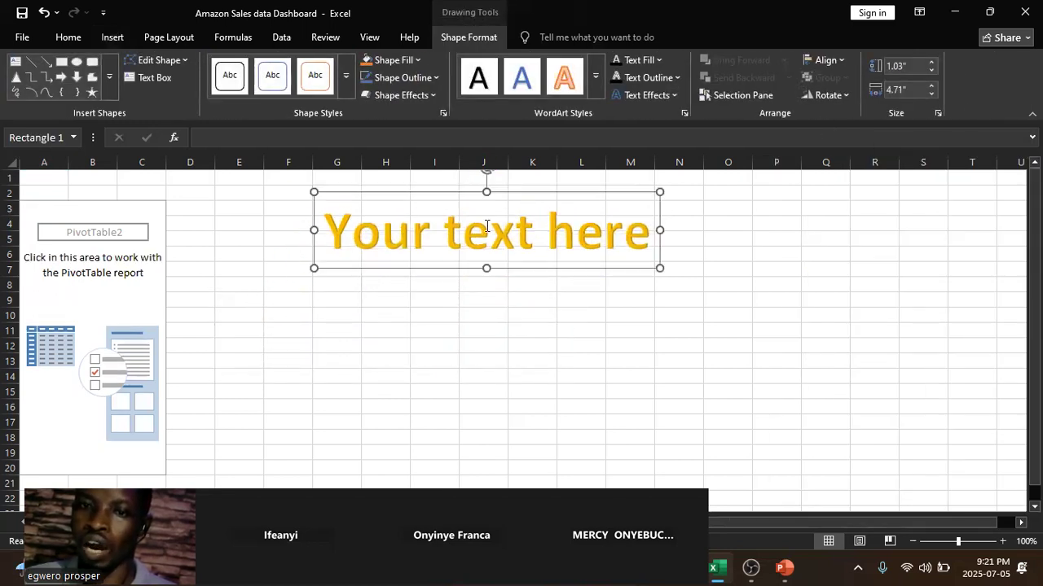
drag(461, 260, 444, 239)
Step: Replace the WordArt placeholder text with ANALYSIS DASHBOARD
drag(327, 212, 634, 209)
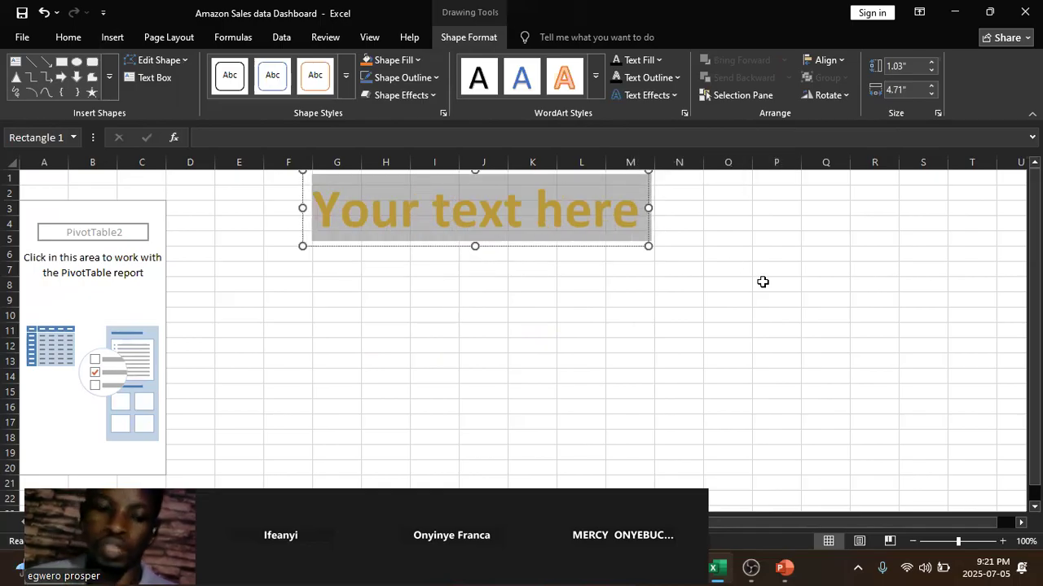
text(A)
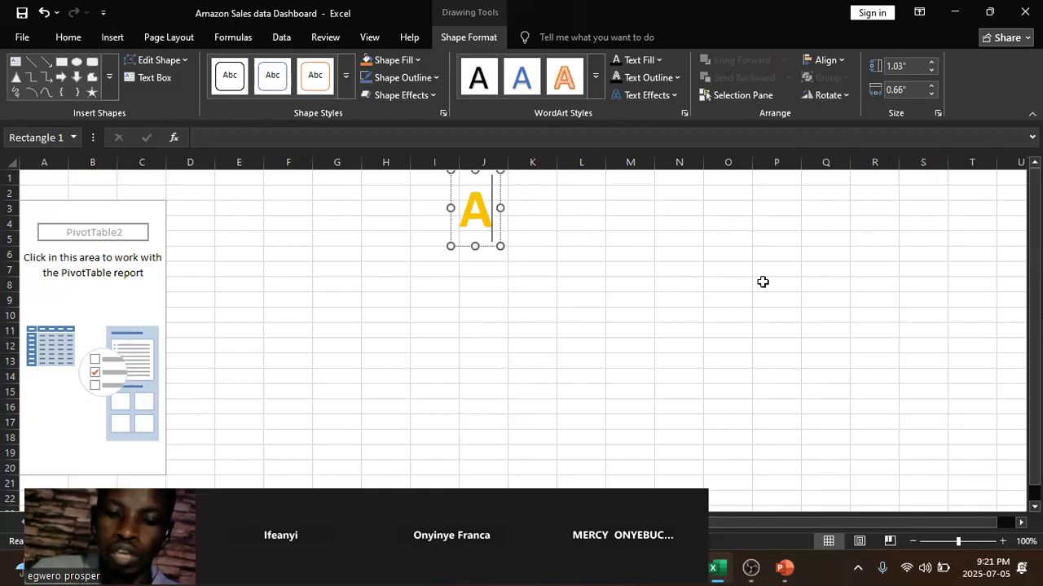
text(NALYSIS)
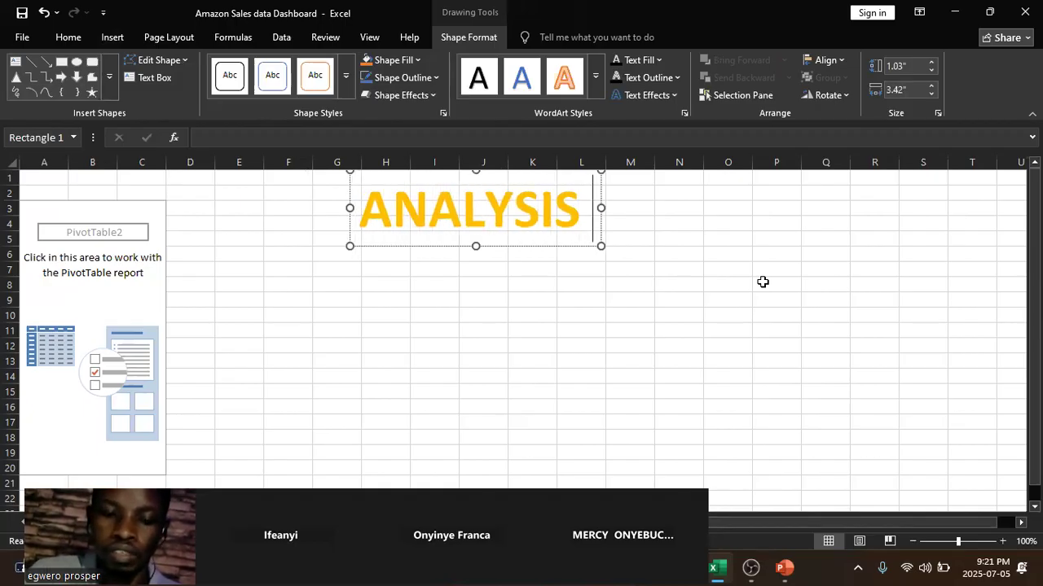
text( DAS)
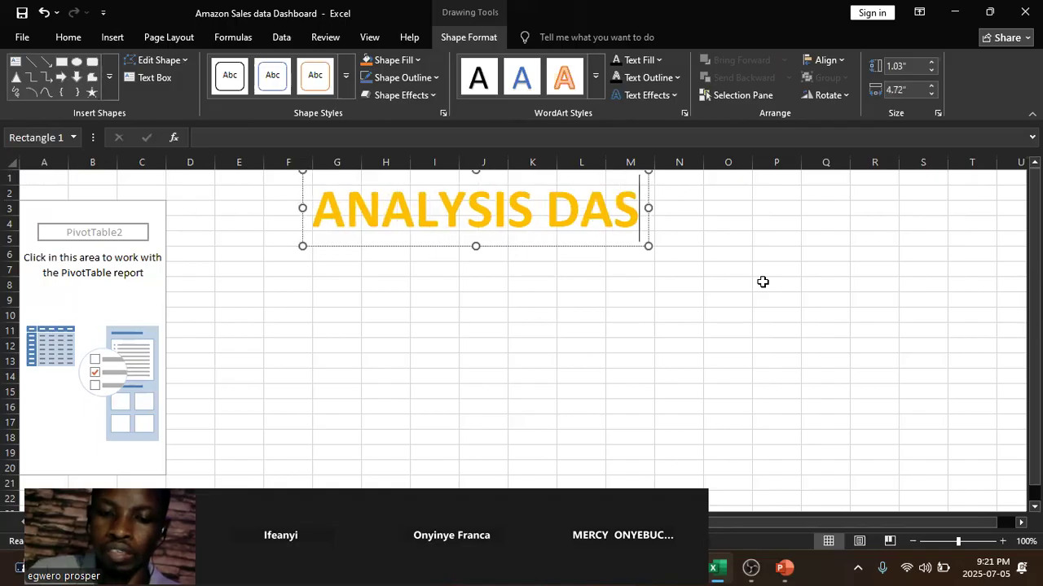
text(HBOARD)
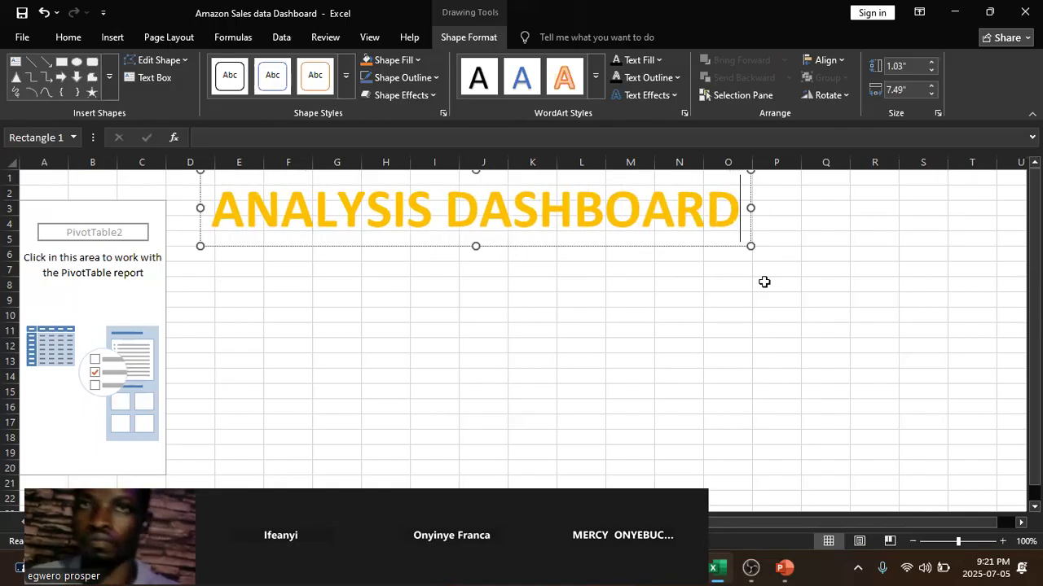
Step: Move the dashboard title slightly down so its frame fits within rows 1 to 6, and set its text fill to standard dark blue
click(638, 245)
drag(638, 246, 646, 257)
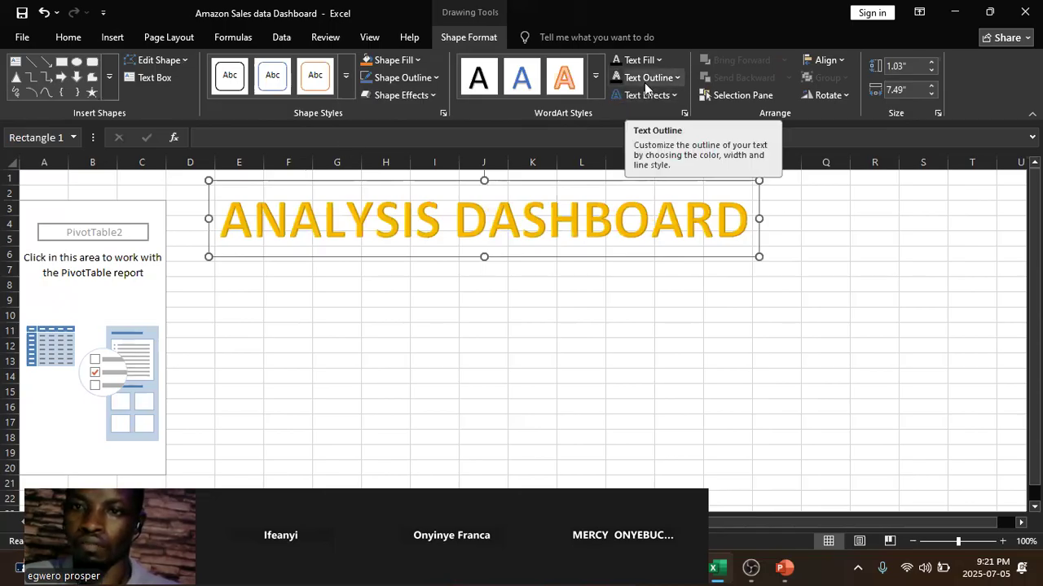
click(656, 59)
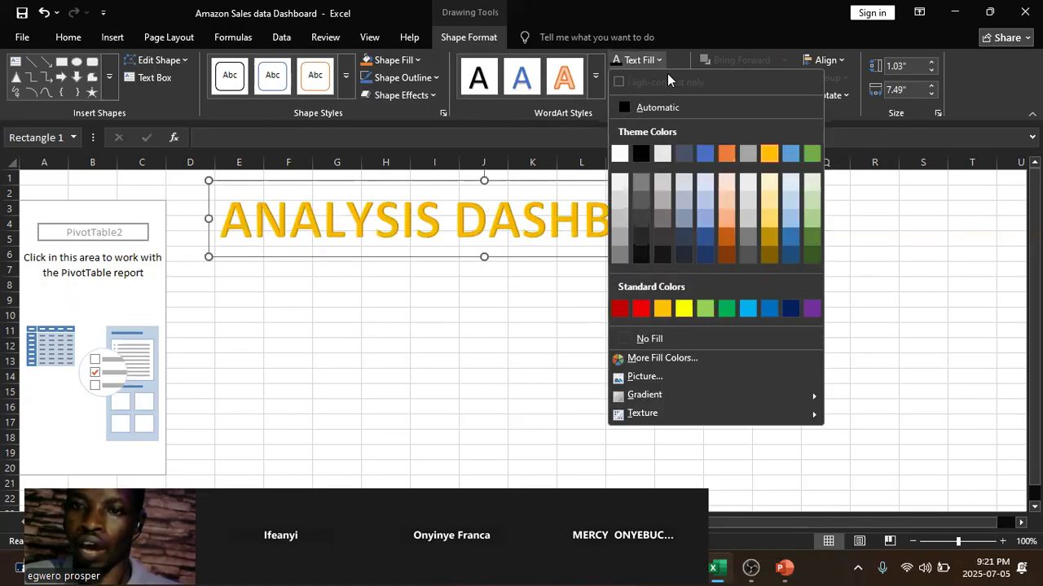
click(789, 309)
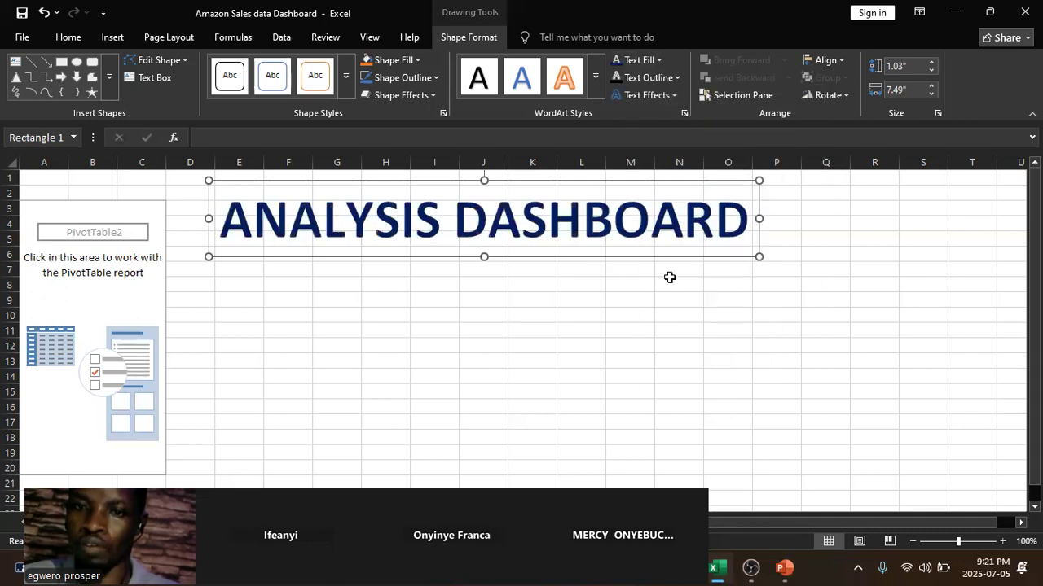
Step: Nudge the dashboard title slightly to the right and fill rows 1 to 4 behind it with light gray
drag(571, 258, 586, 256)
mouse_move(31, 177)
mouse_down()
mouse_move(372, 208)
mouse_move(998, 238)
mouse_move(1005, 226)
mouse_up()
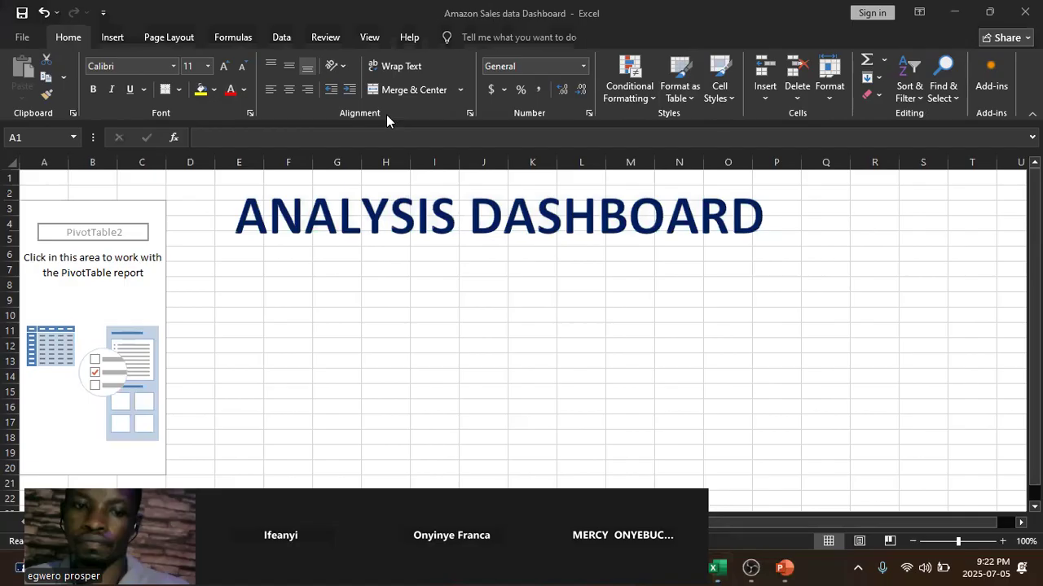
click(20, 177)
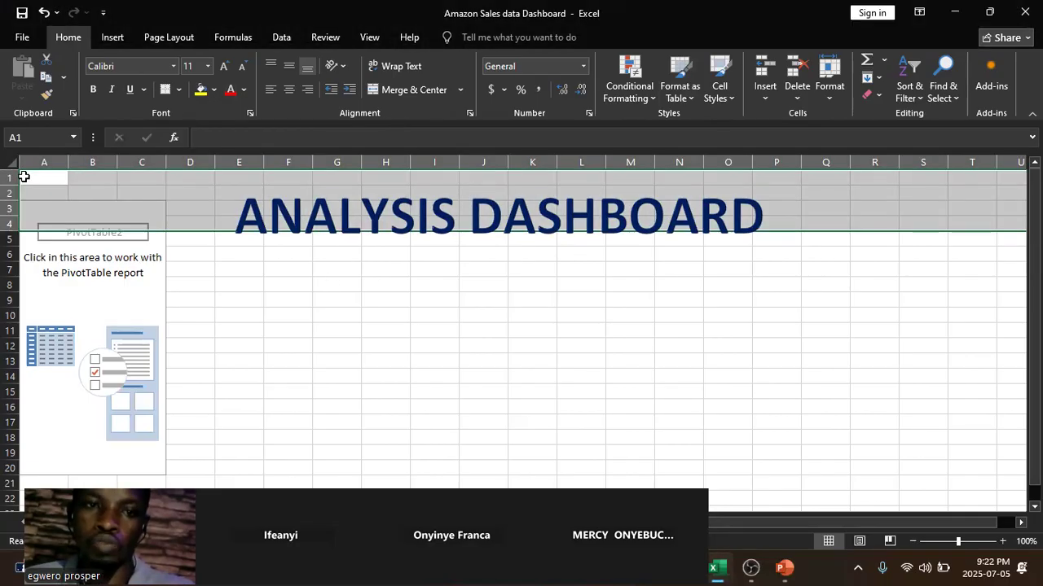
click(215, 90)
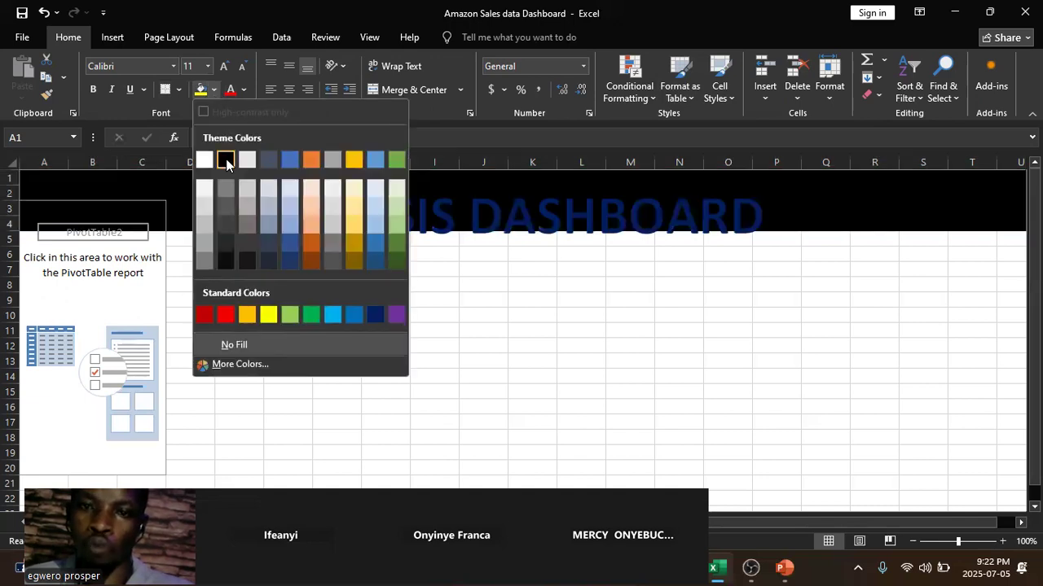
click(247, 194)
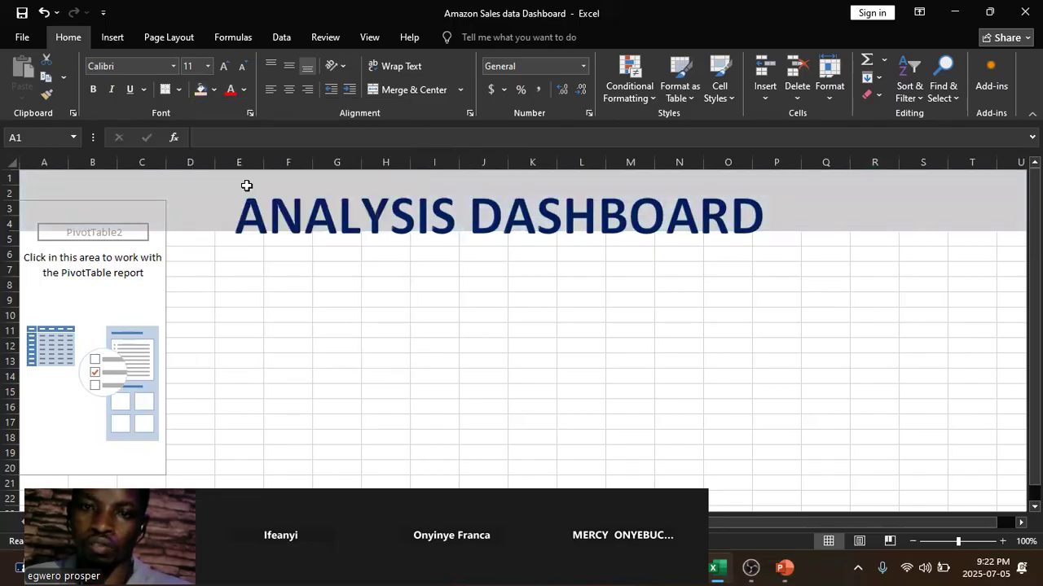
Step: Move the dashboard title up onto the gray band and reduce its font size to 40
click(451, 230)
drag(455, 255, 450, 205)
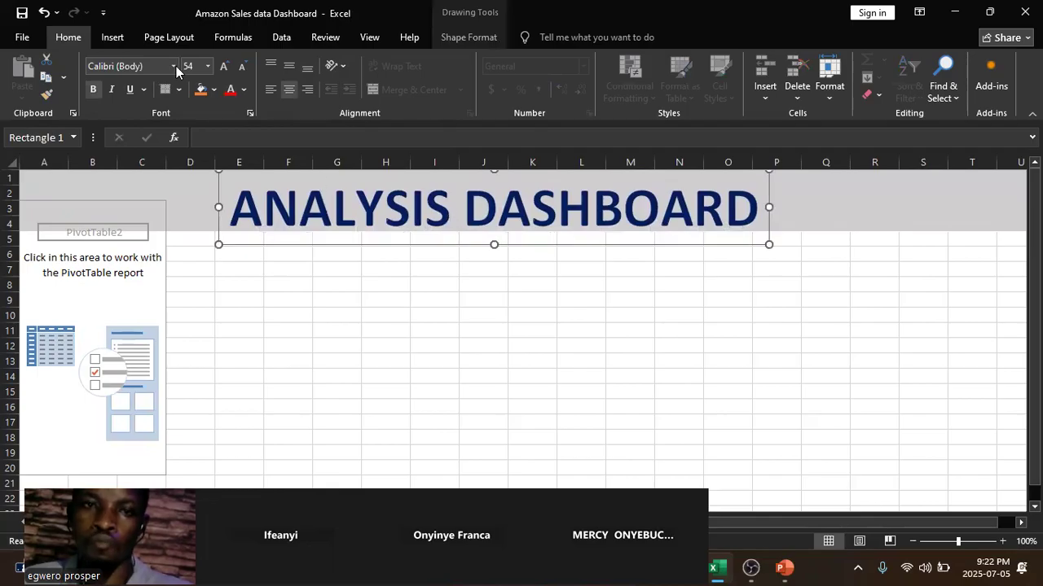
key(ctrl+shift+comma)
key(ctrl+shift+comma)
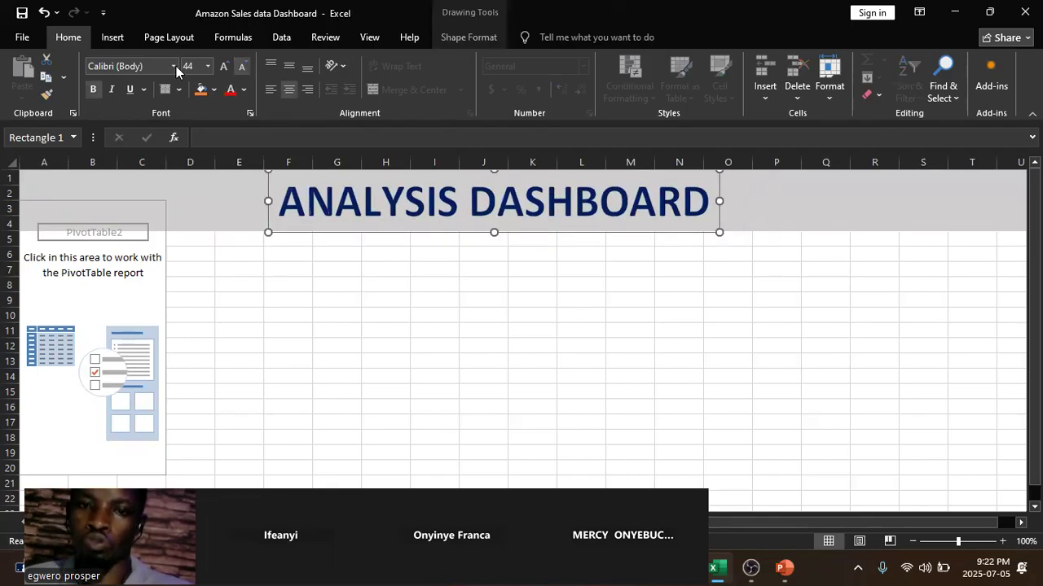
key(ctrl+shift+comma)
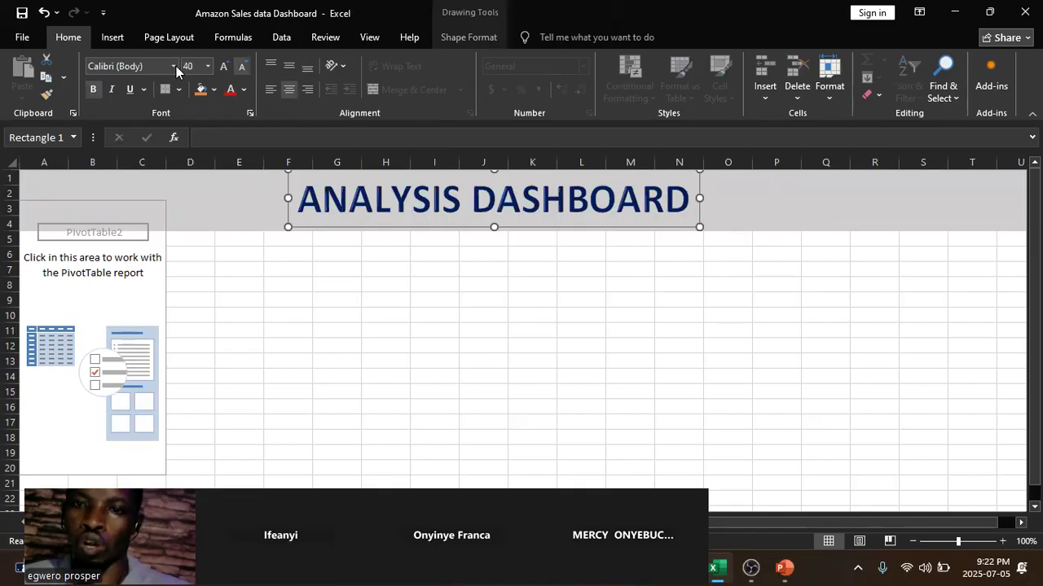
click(380, 301)
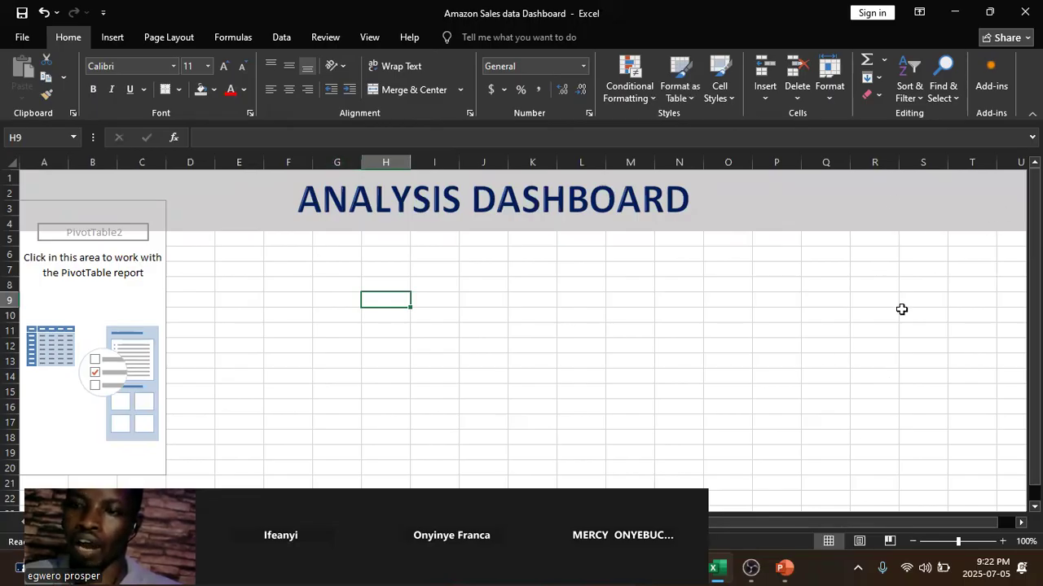
Step: Select the PivotTable placeholder and hide its field list
click(139, 292)
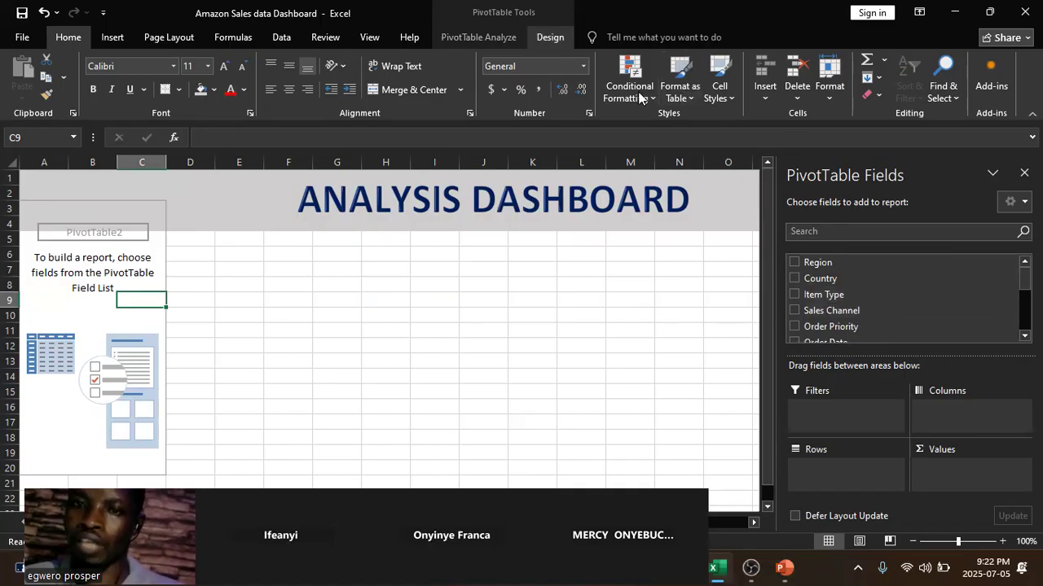
scroll(639, 98, down, 9)
scroll(639, 97, up, 1)
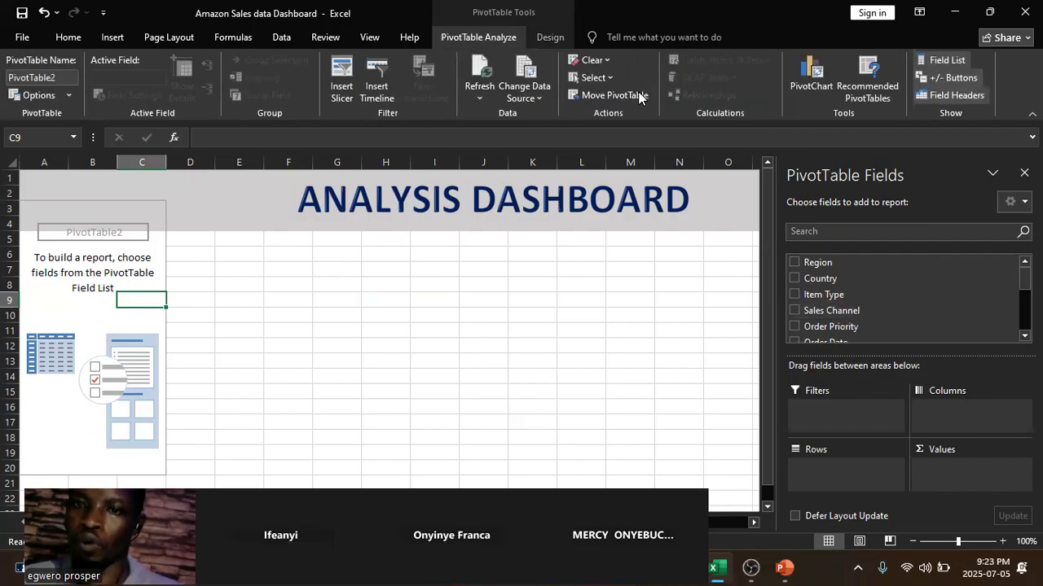
click(940, 60)
Step: Show the PivotTable's field list again and add Total Profit to its values
click(74, 285)
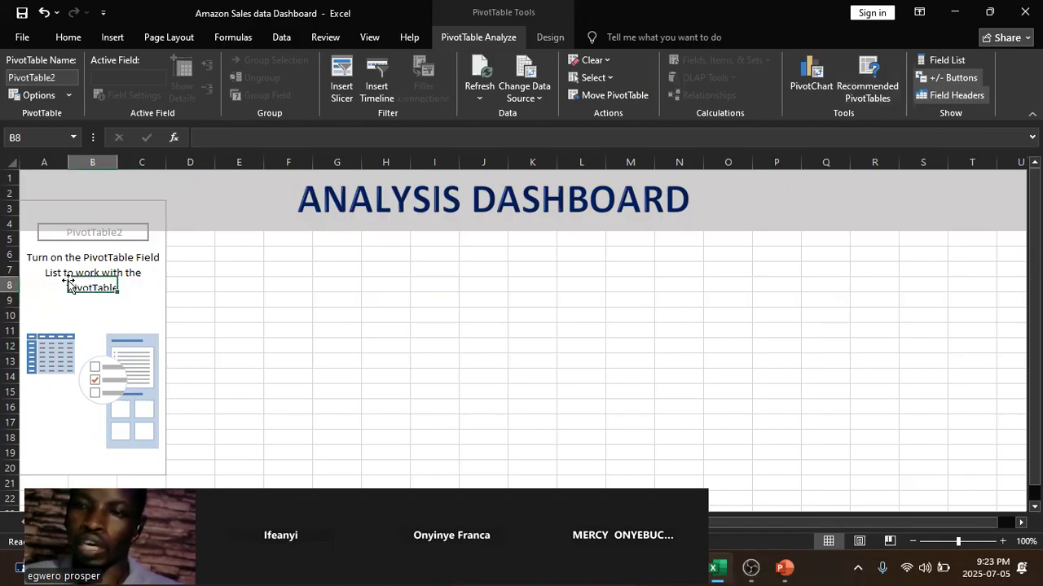
click(950, 60)
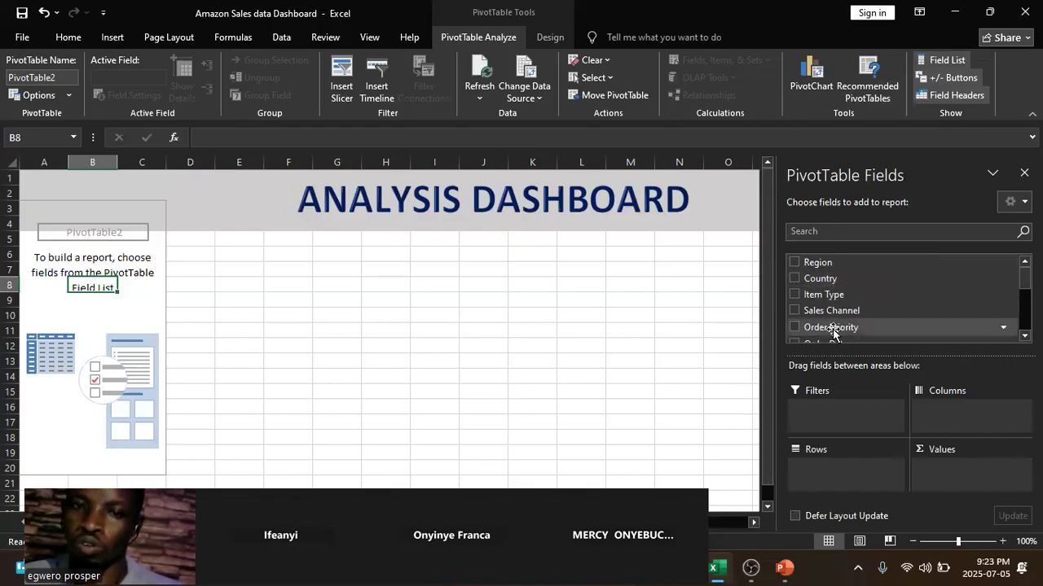
scroll(904, 298, down, 3)
scroll(904, 299, down, 2)
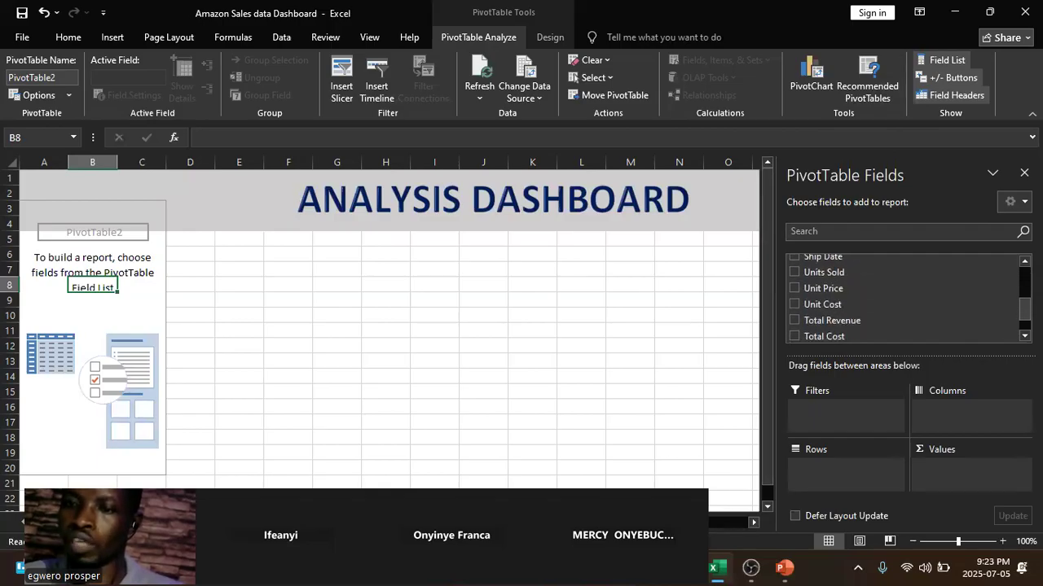
scroll(904, 298, down, 1)
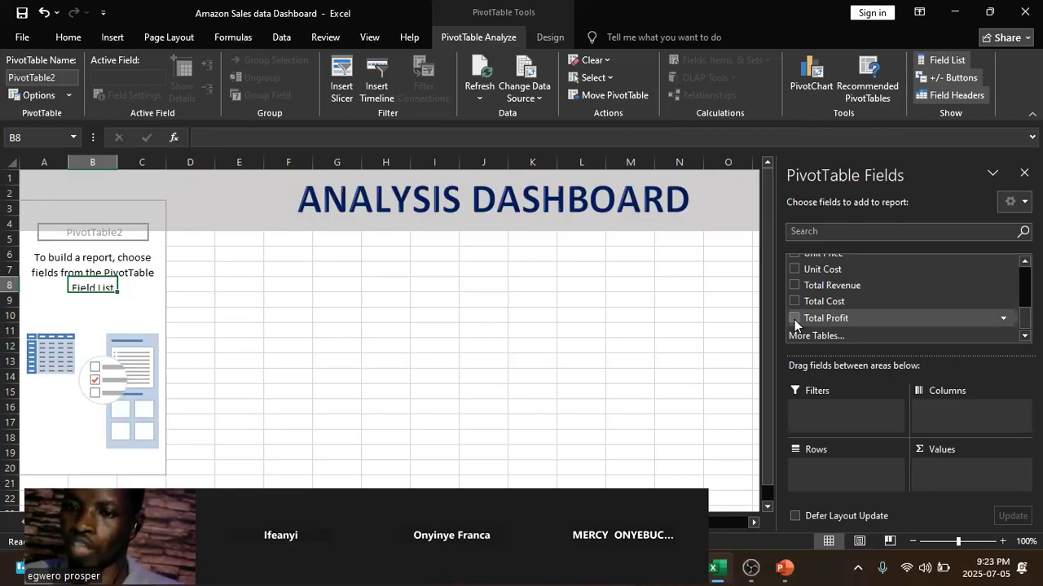
click(794, 318)
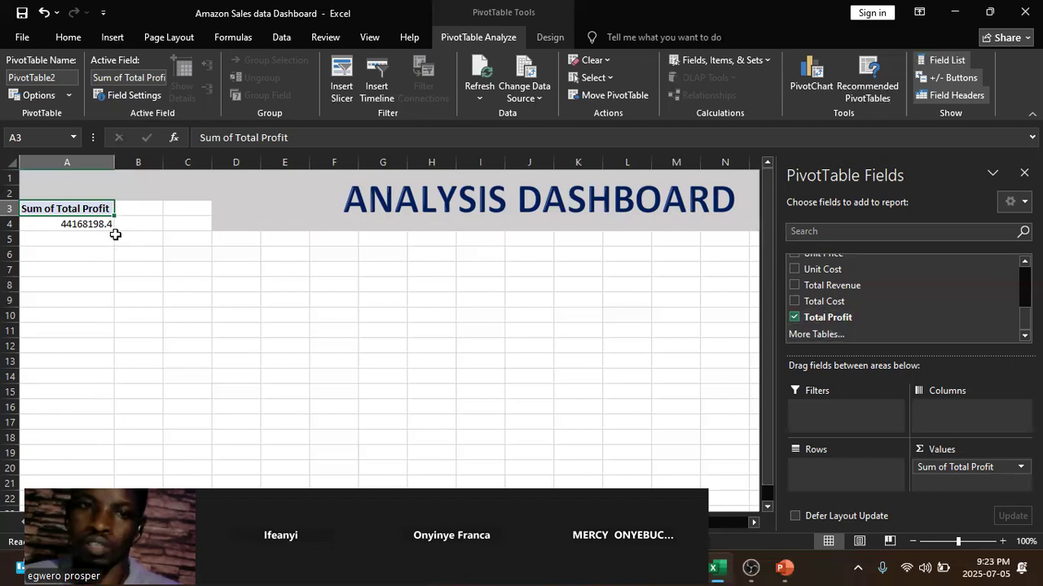
click(57, 206)
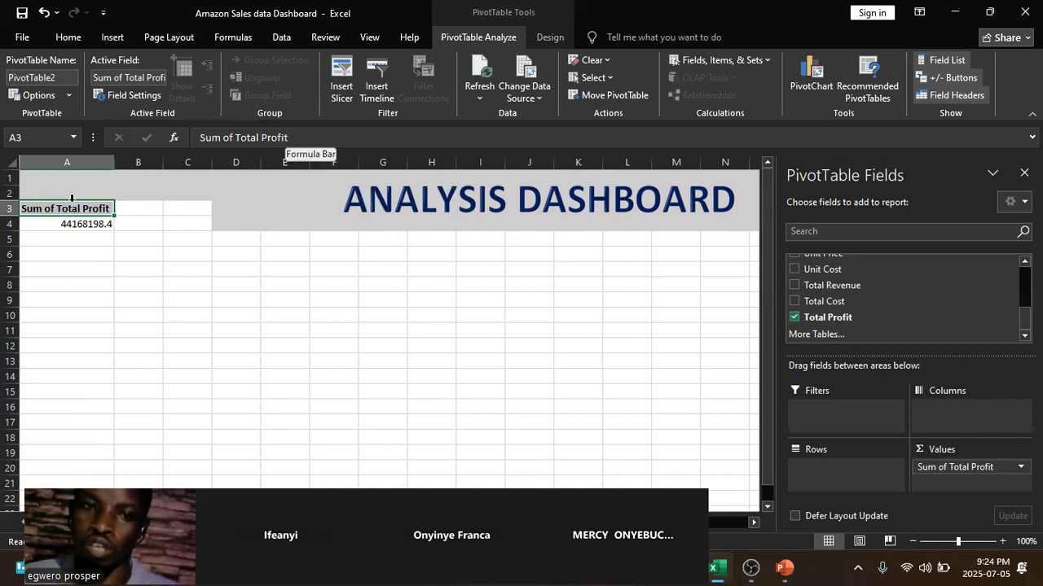
click(291, 137)
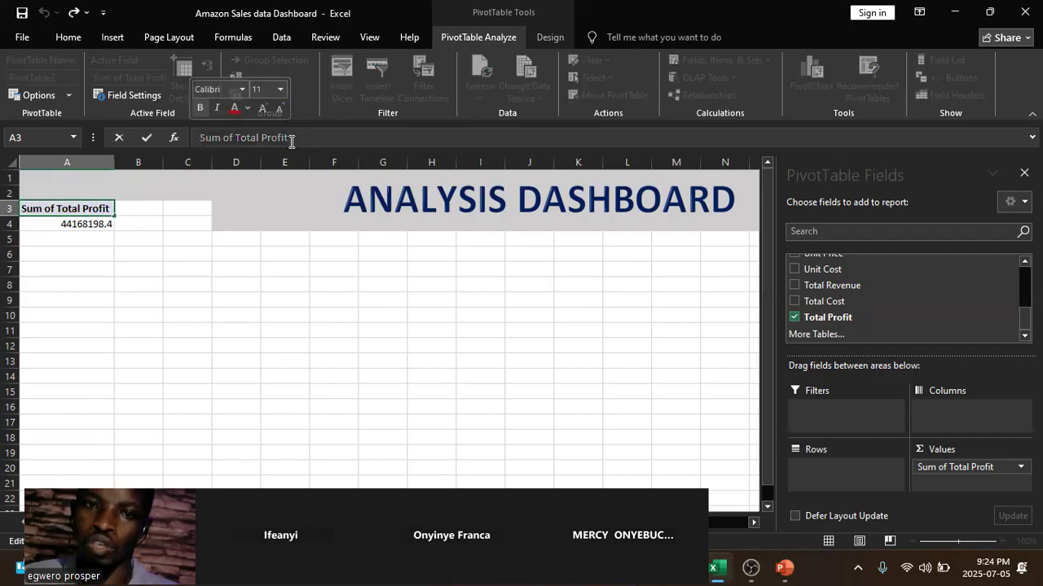
click(69, 240)
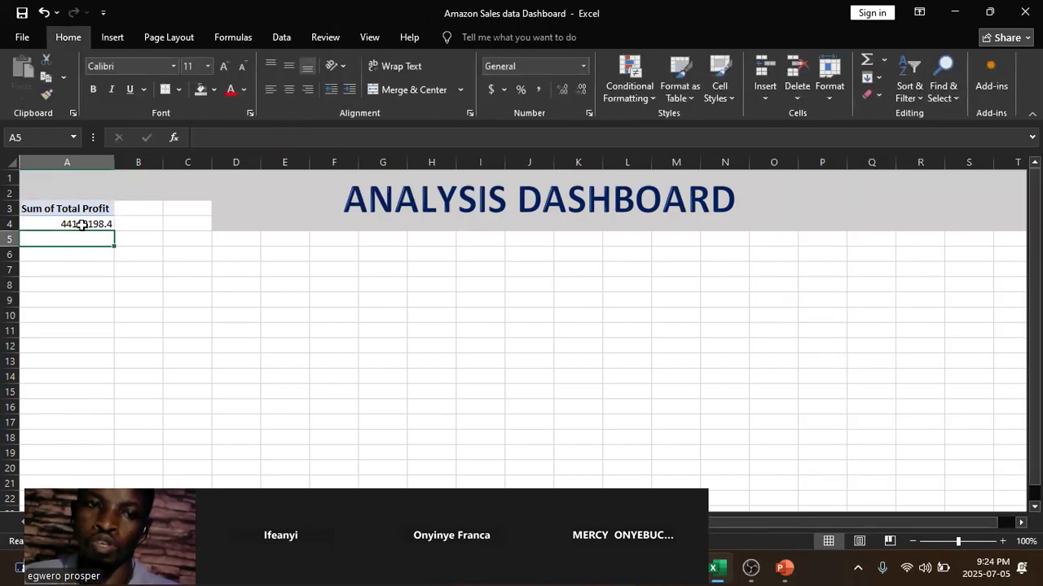
click(82, 224)
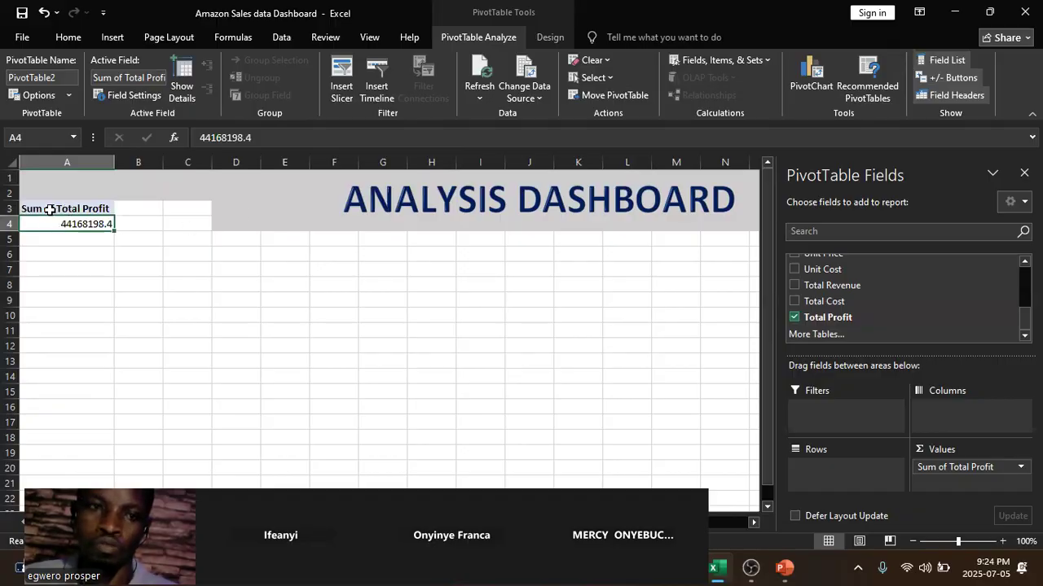
Step: Move the Sum of Total Profit PivotTable down out of the gray title band to cells A7:A8
drag(43, 207, 79, 265)
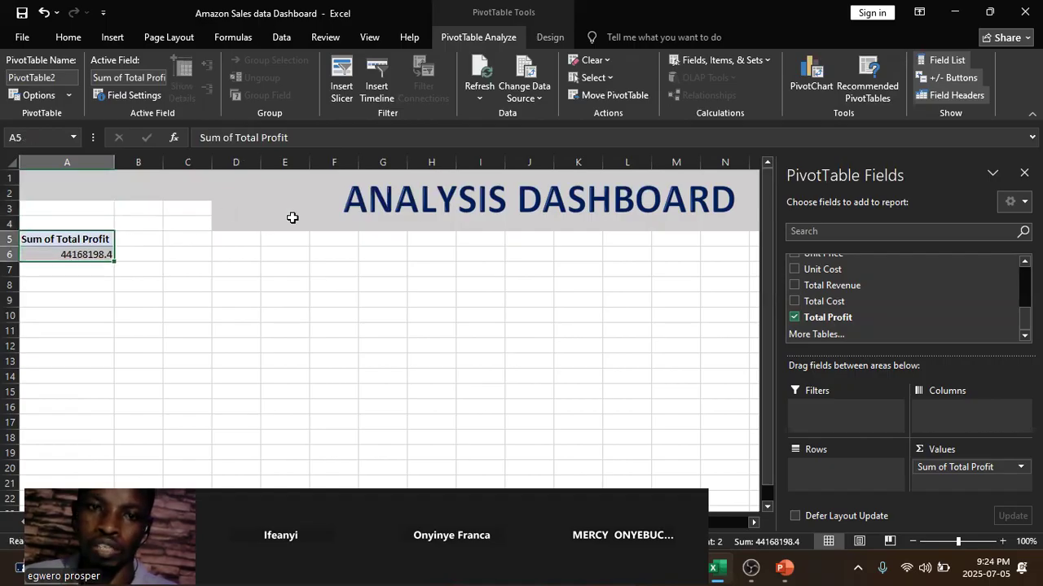
drag(47, 262, 47, 278)
click(173, 208)
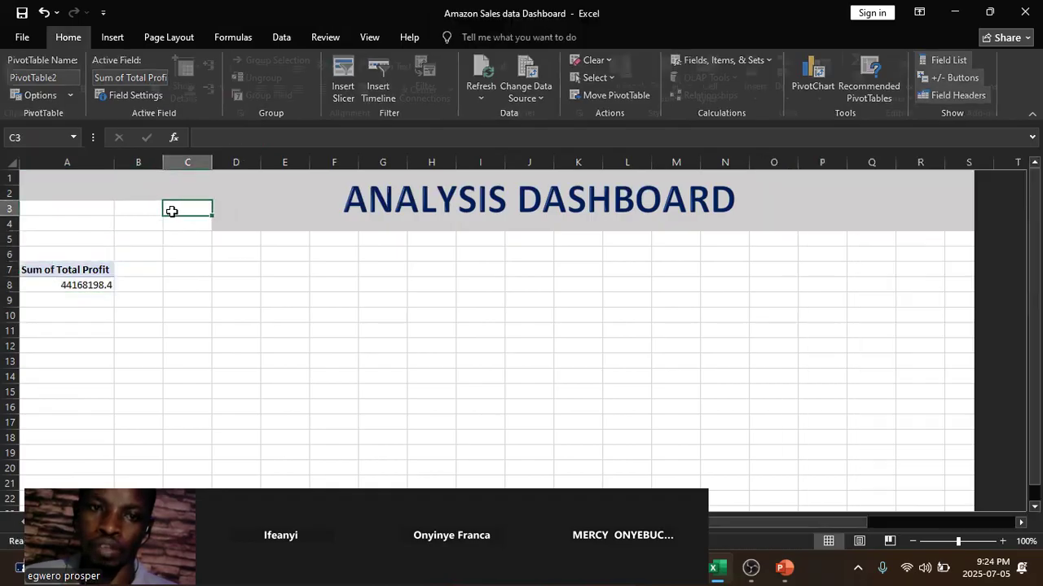
Step: Fill the white gap in cells A3:C4 with the title band's light gray
click(60, 210)
drag(60, 210, 193, 220)
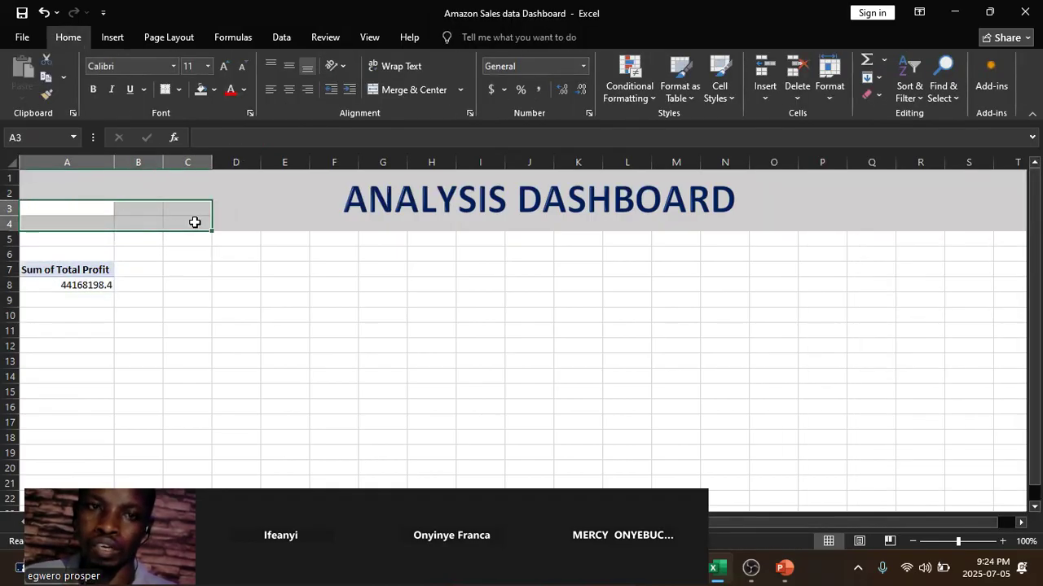
click(201, 90)
click(195, 299)
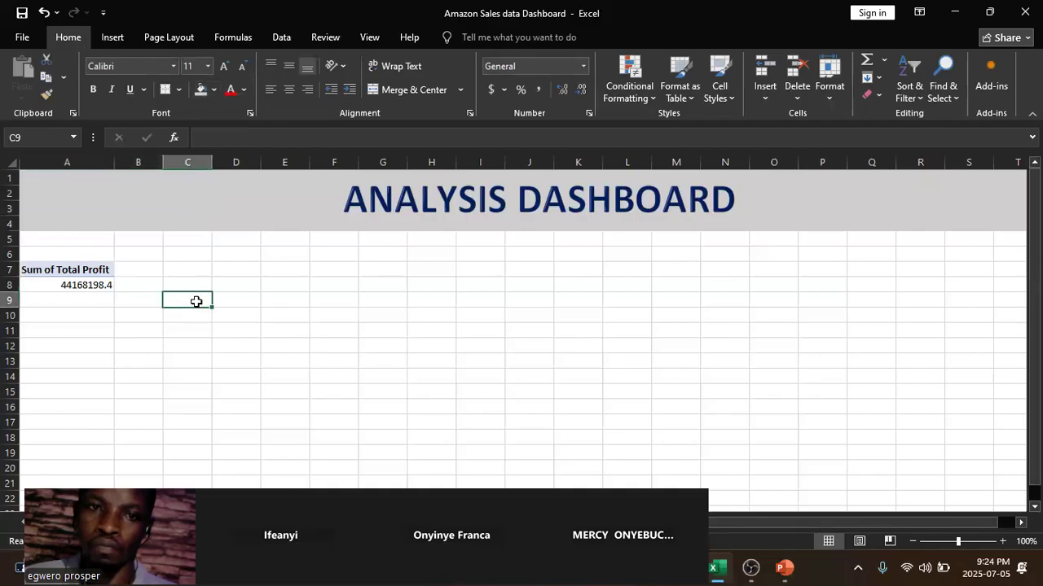
Step: Format the total profit value in A8 with the comma style and make it bold
click(78, 286)
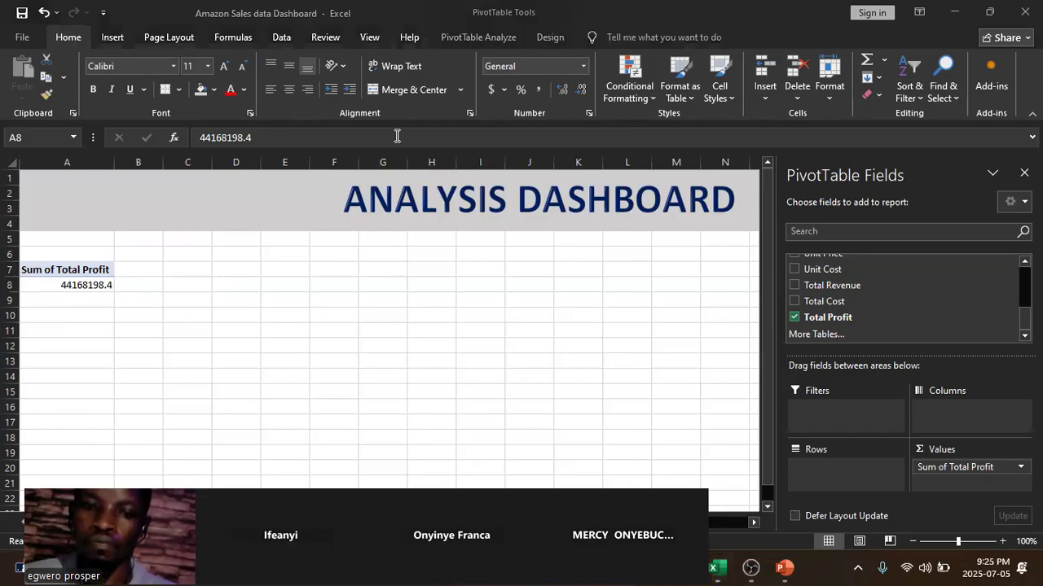
click(88, 285)
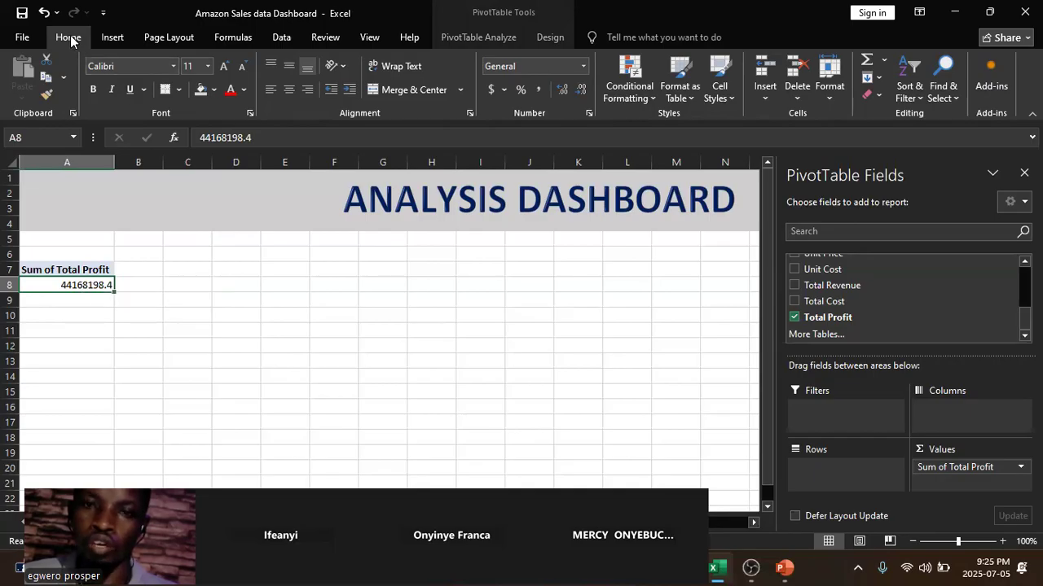
click(537, 90)
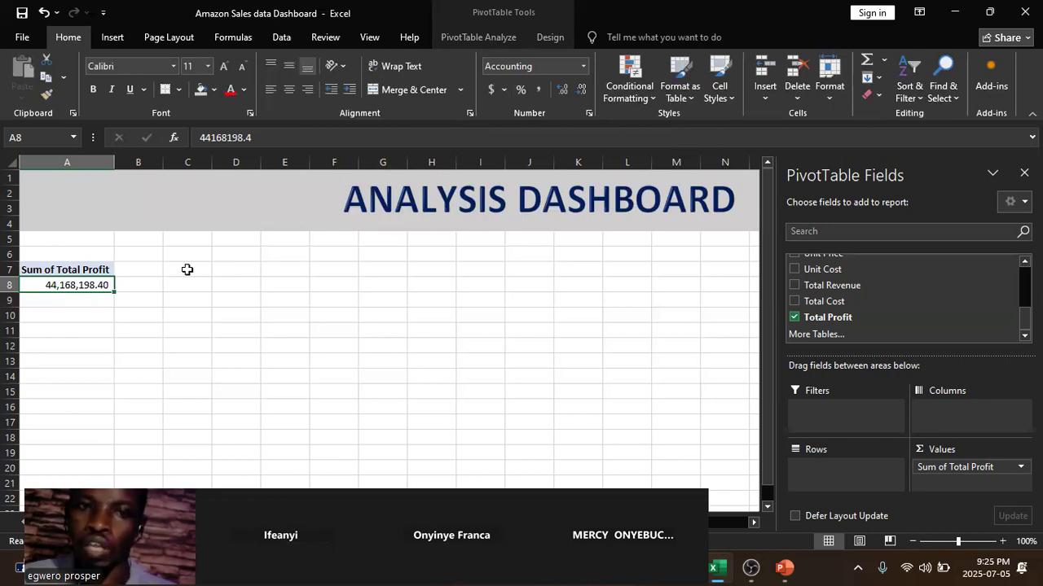
click(93, 91)
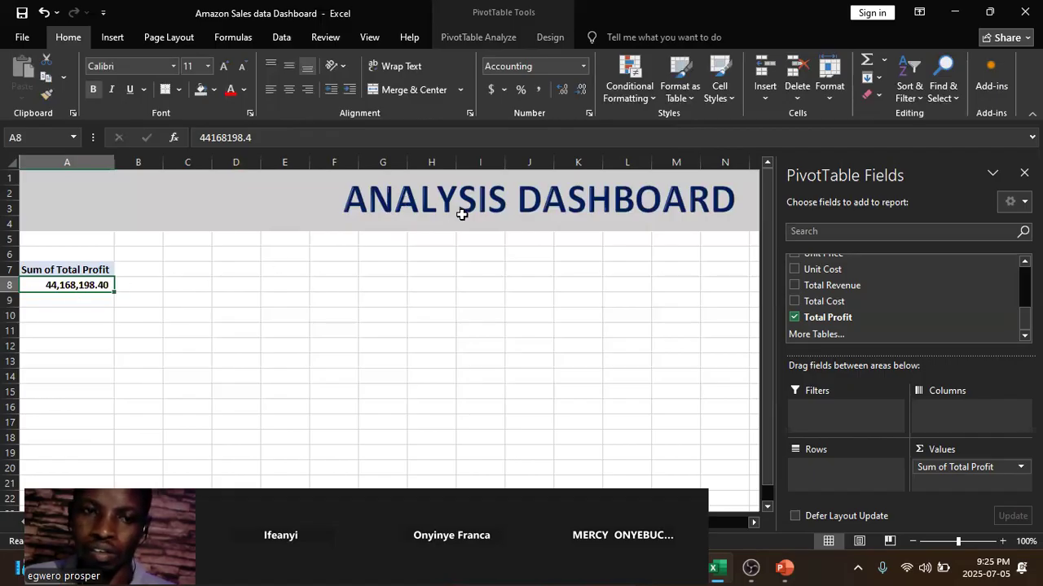
click(171, 285)
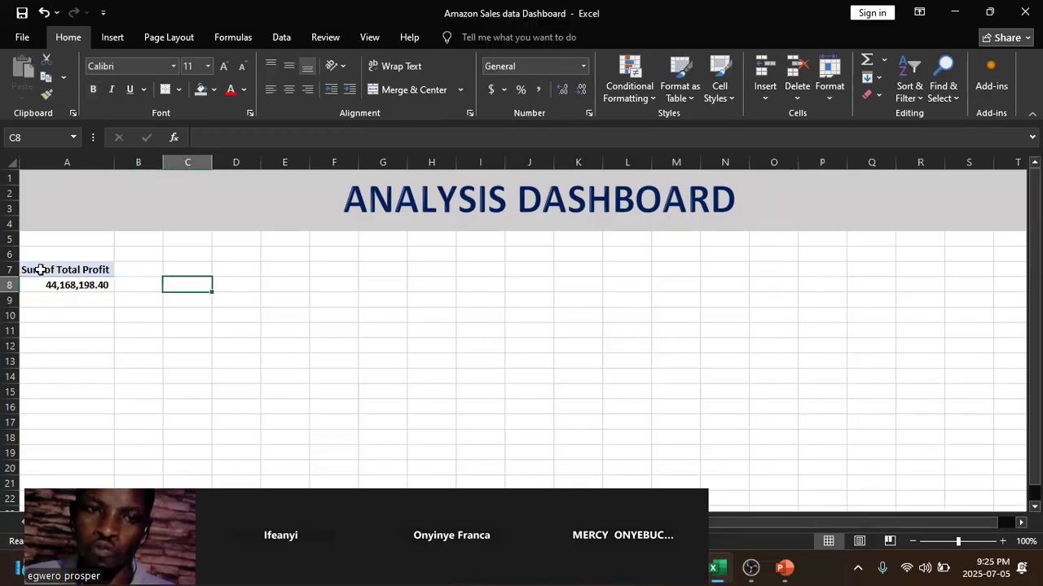
Step: Apply all borders to the Sum of Total Profit PivotTable in A7:A8
click(40, 270)
drag(40, 270, 75, 294)
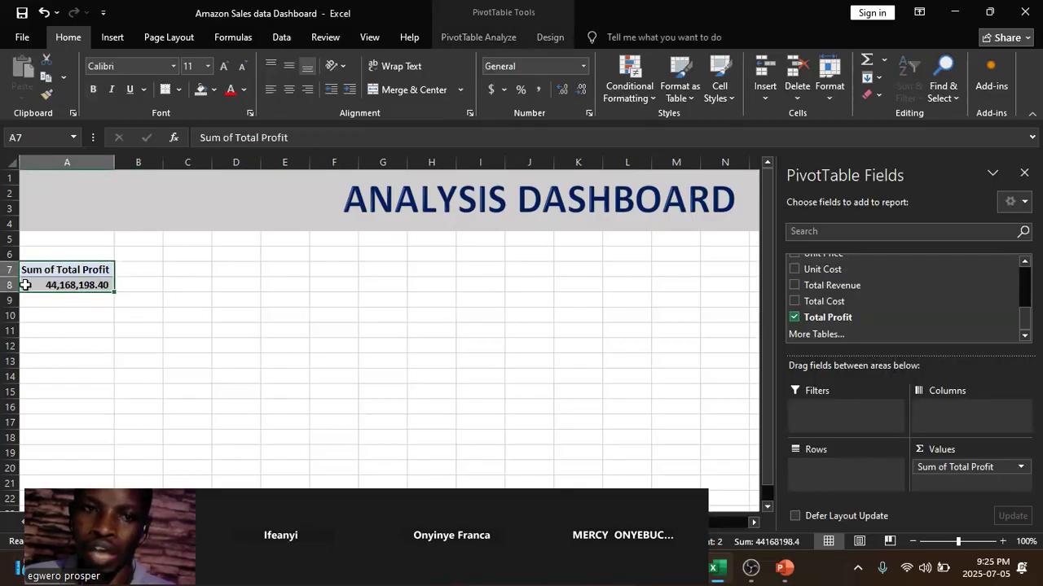
click(179, 90)
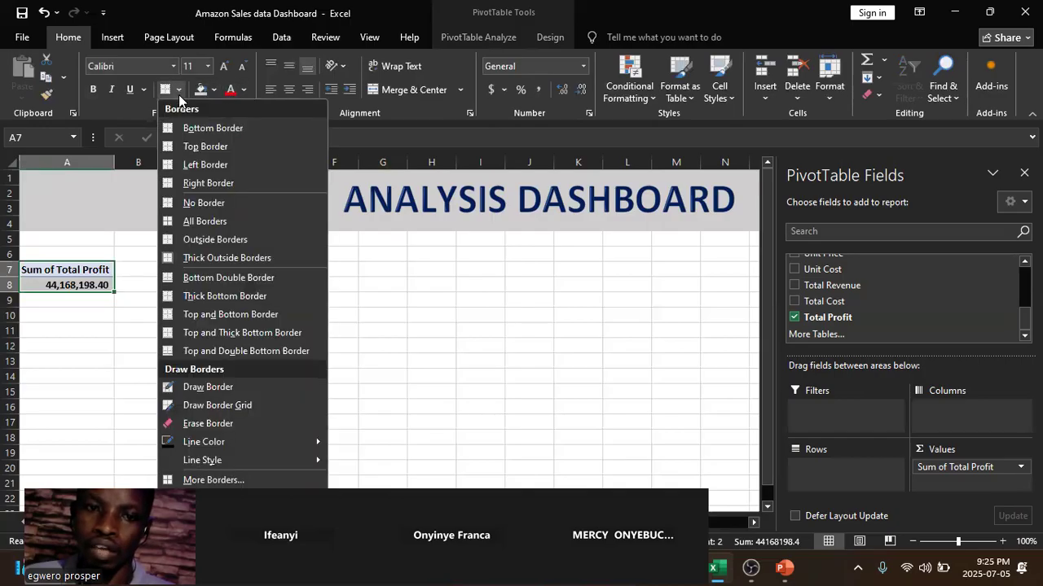
click(194, 220)
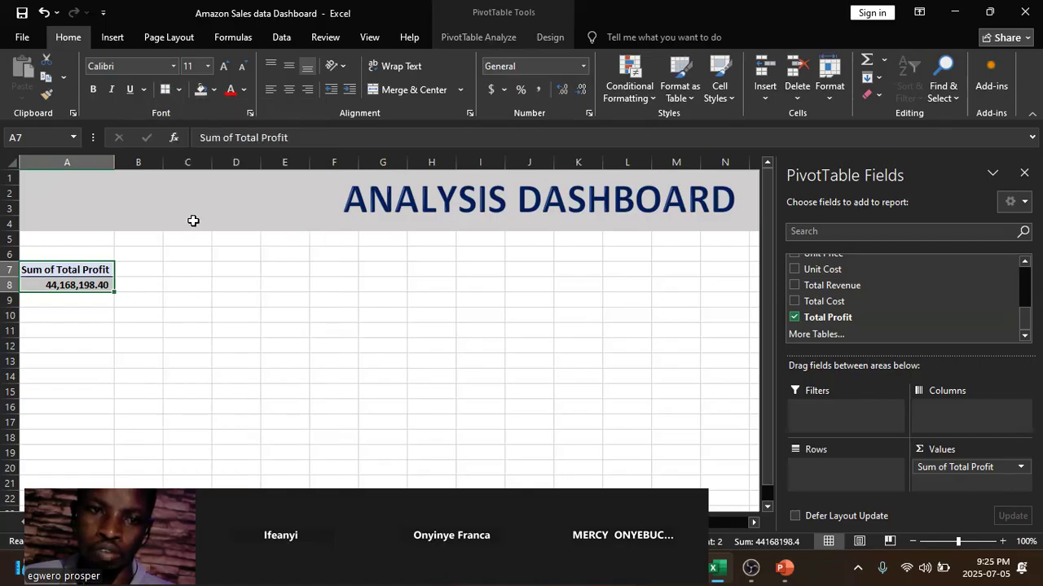
click(107, 342)
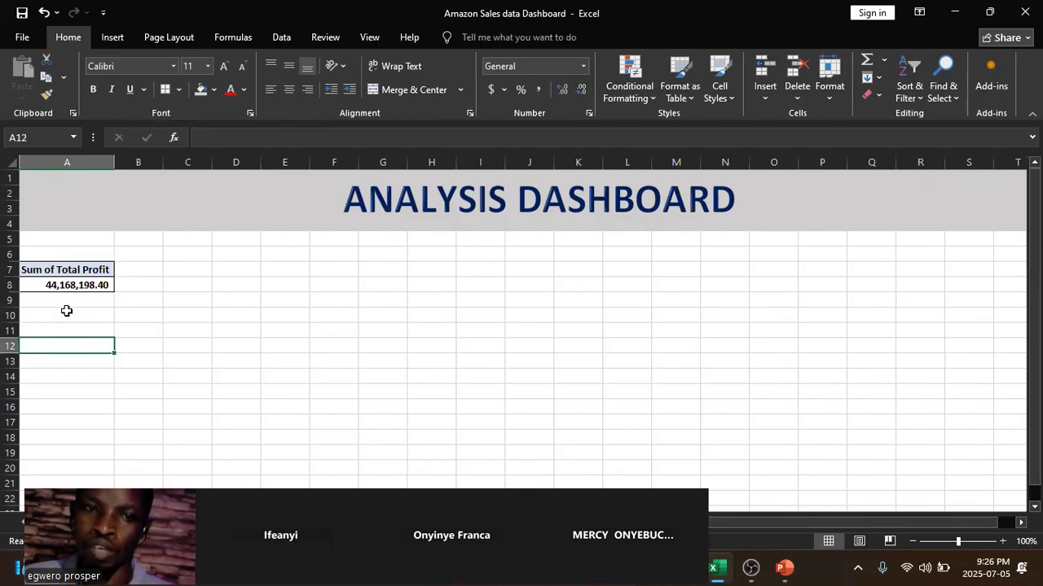
Step: Switch to the PowerPoint questions presentation to read the next single metric analysis question
click(787, 568)
click(789, 568)
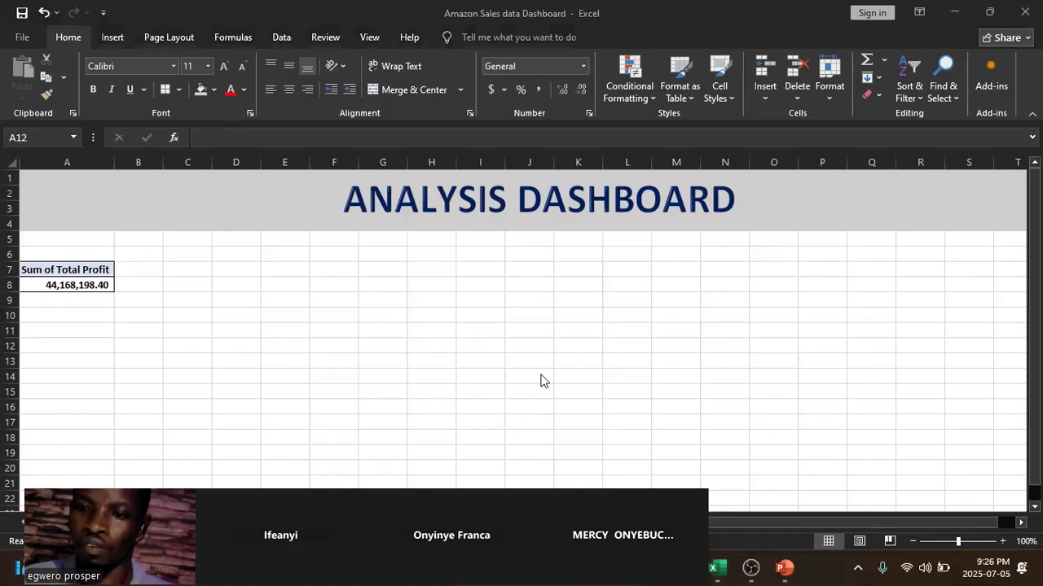
click(795, 568)
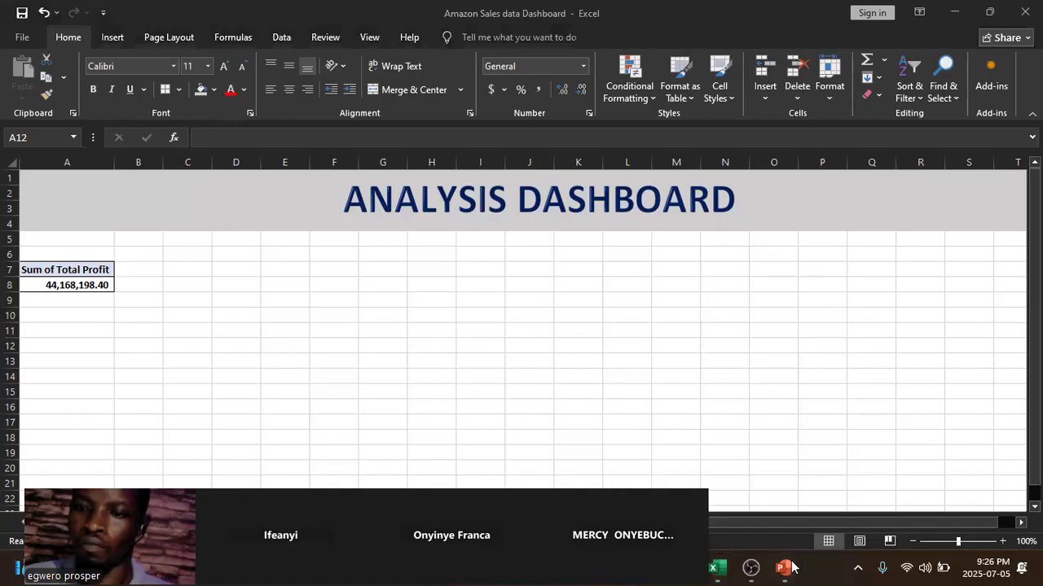
click(790, 567)
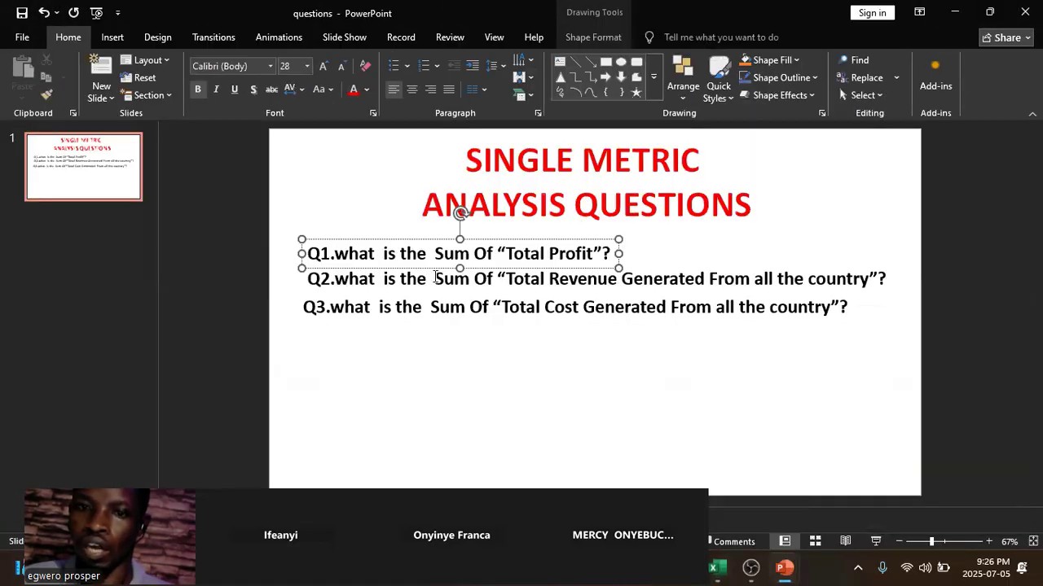
Step: Return to the Analysis DashBoard sheet in Excel and select the Sum of Total Profit PivotTable in A7:A8
click(366, 374)
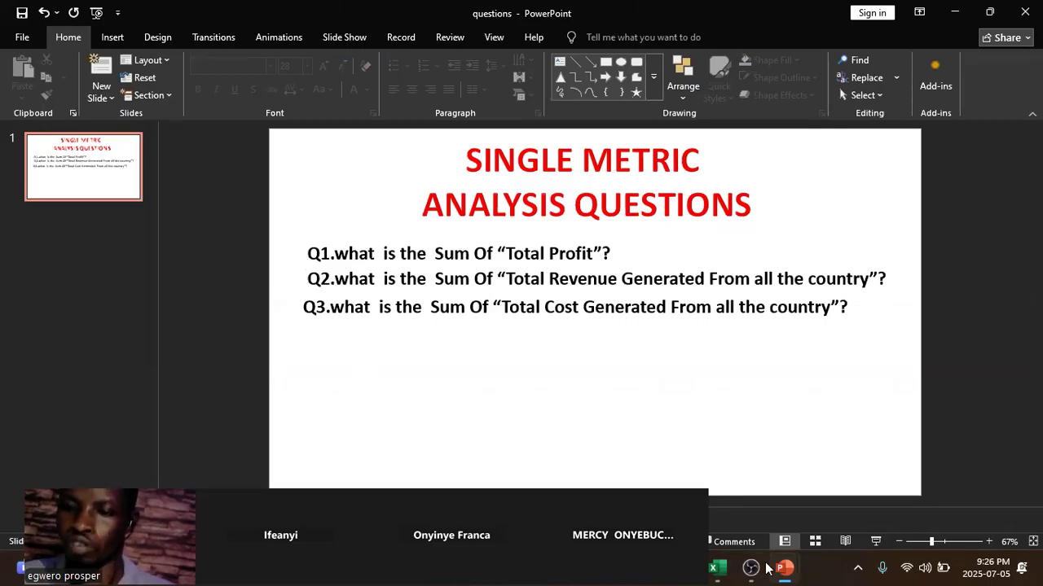
click(724, 568)
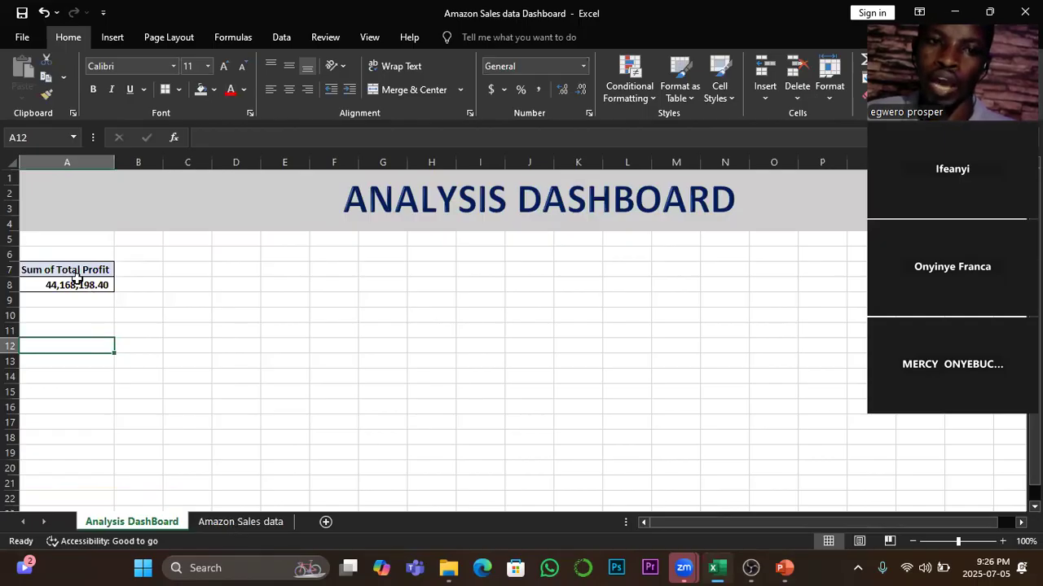
drag(50, 272, 72, 278)
mouse_move(72, 279)
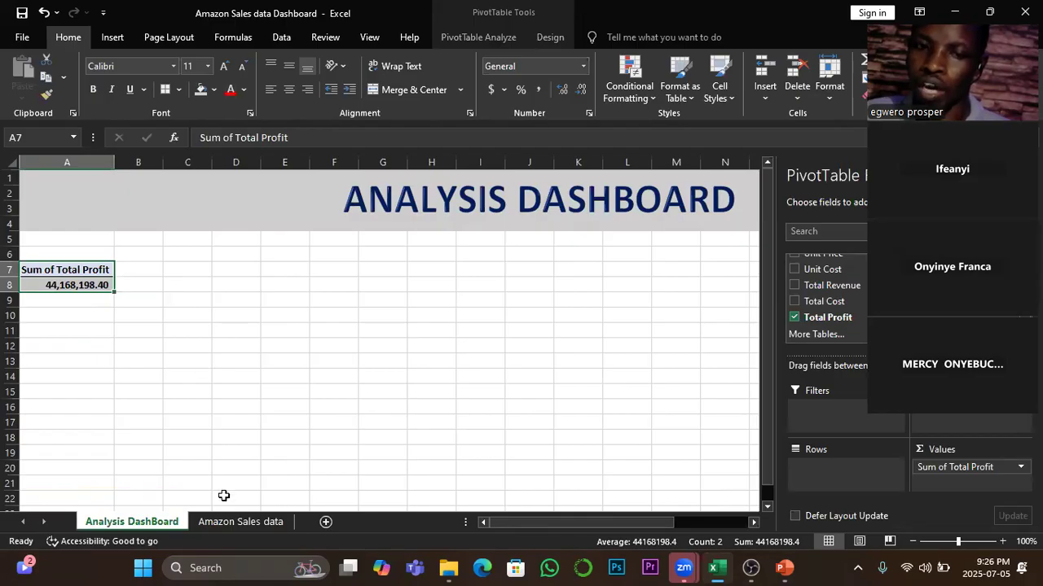
Step: Start a PivotTable from Table1 on the Amazon Sales data sheet, choosing the existing Analysis DashBoard worksheet as its location
click(232, 522)
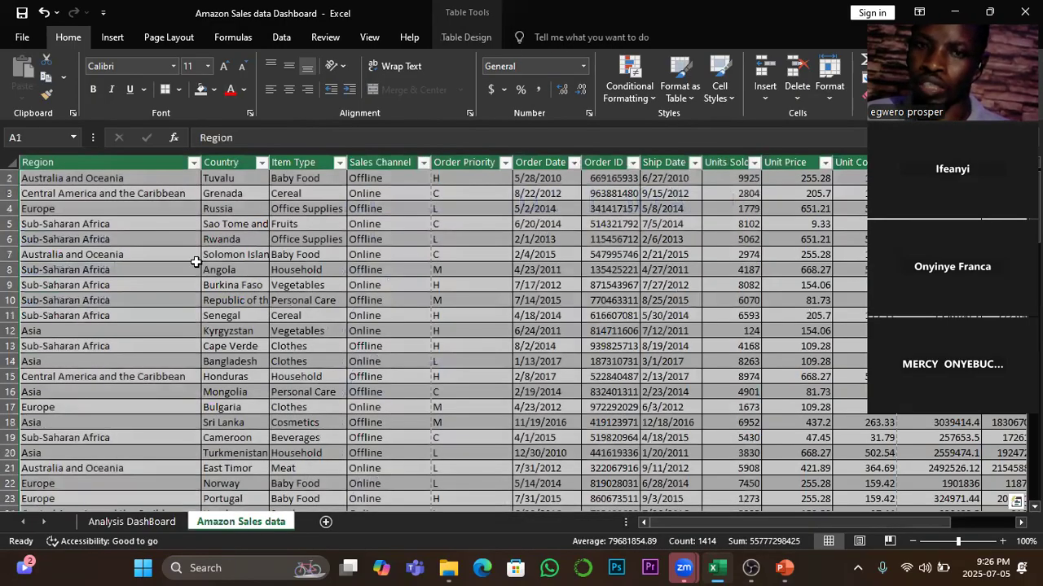
click(113, 37)
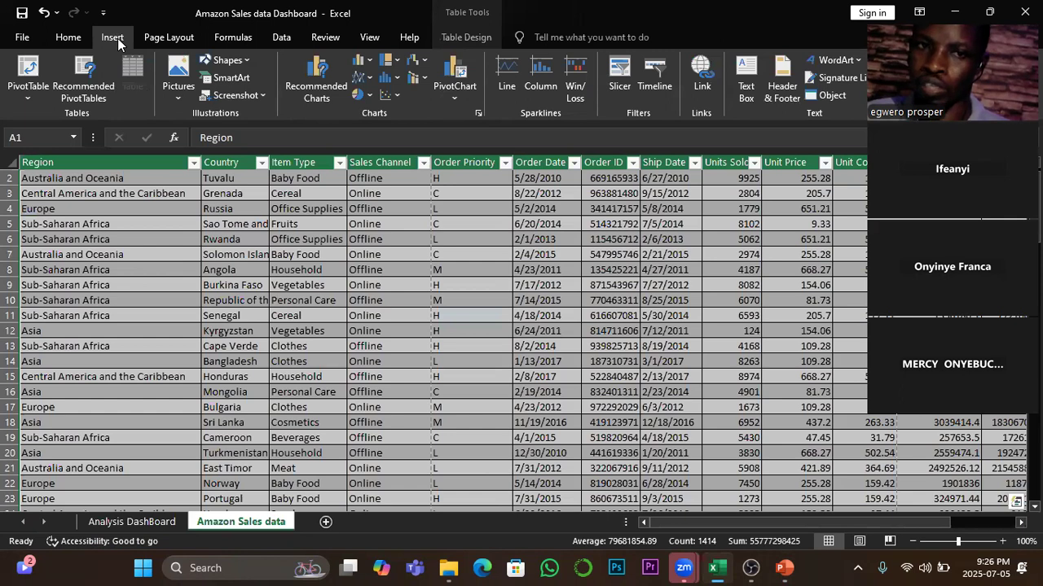
click(27, 72)
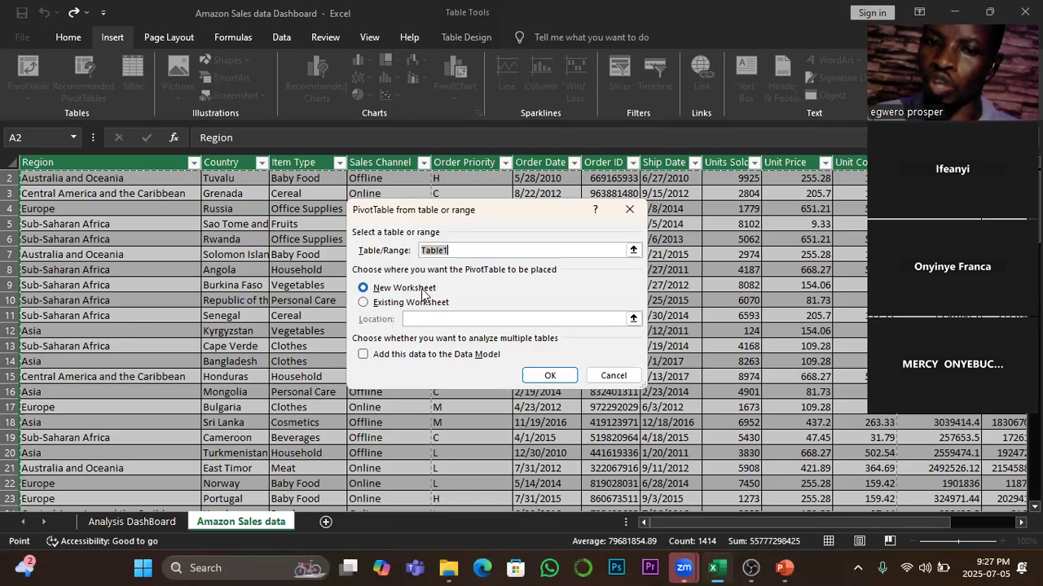
click(366, 305)
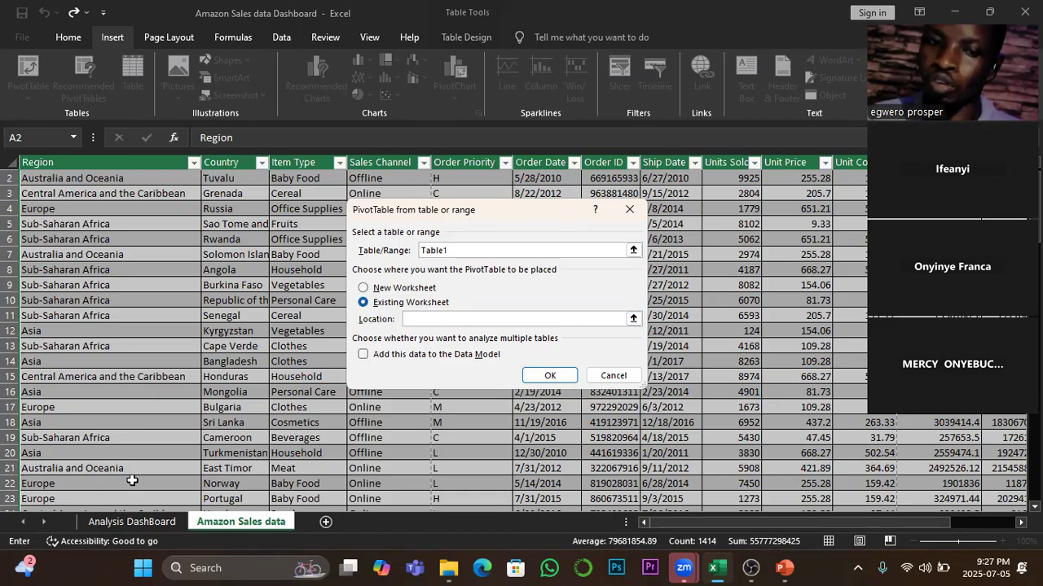
click(144, 521)
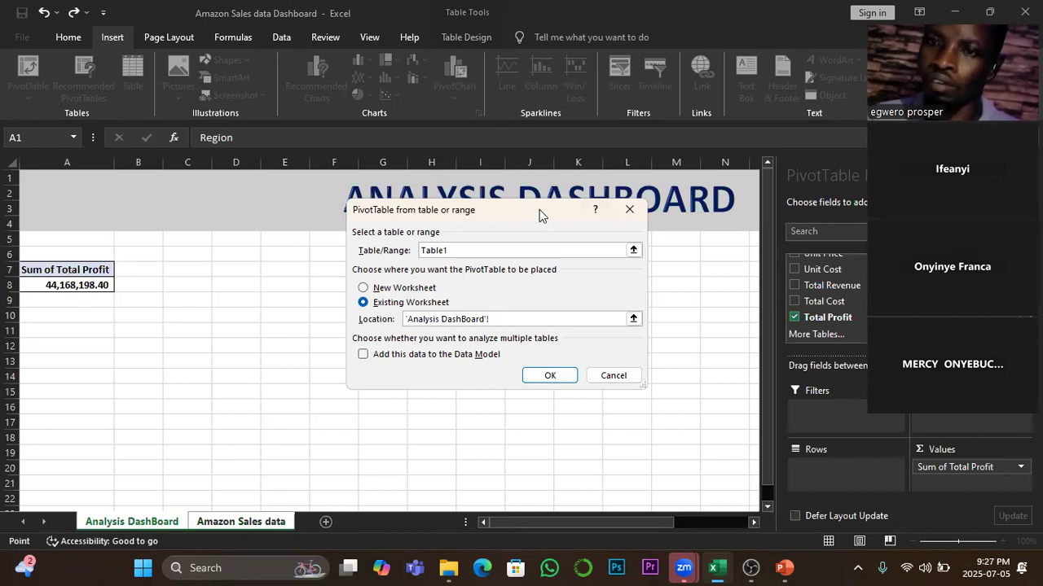
drag(539, 211, 667, 78)
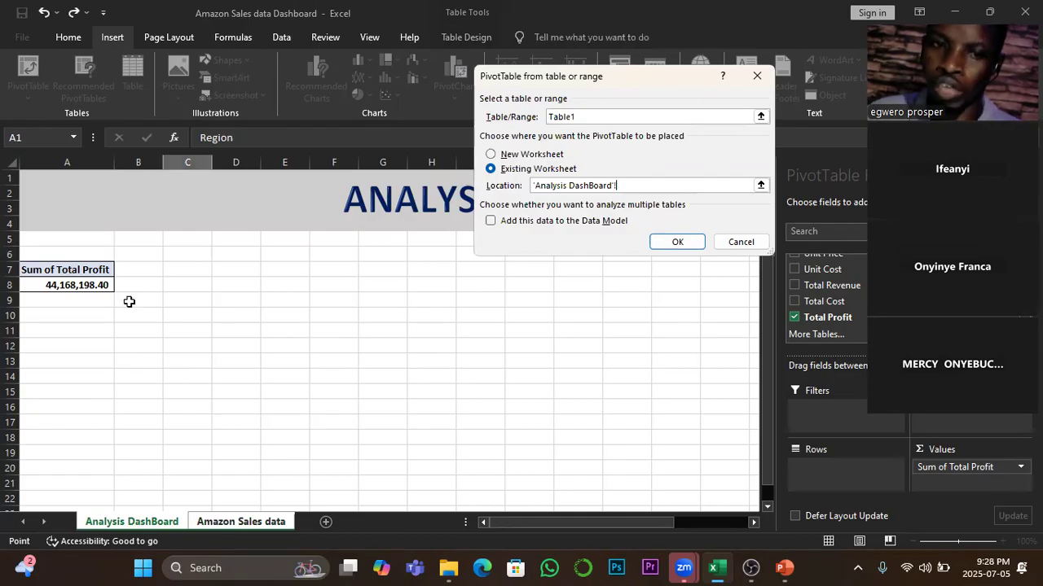
click(153, 160)
drag(153, 160, 144, 262)
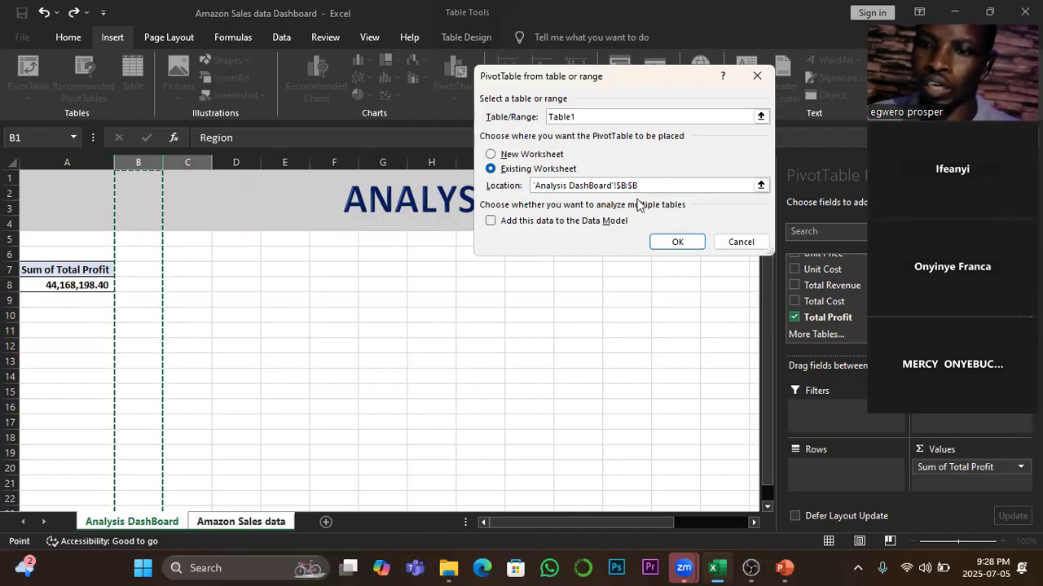
key(BackSpace)
key(BackSpace)
key(BackSpace)
key(BackSpace)
key(BackSpace)
key(BackSpace)
key(BackSpace)
key(BackSpace)
key(BackSpace)
key(BackSpace)
key(BackSpace)
key(BackSpace)
key(BackSpace)
key(BackSpace)
key(BackSpace)
key(BackSpace)
key(BackSpace)
key(BackSpace)
key(BackSpace)
key(BackSpace)
key(BackSpace)
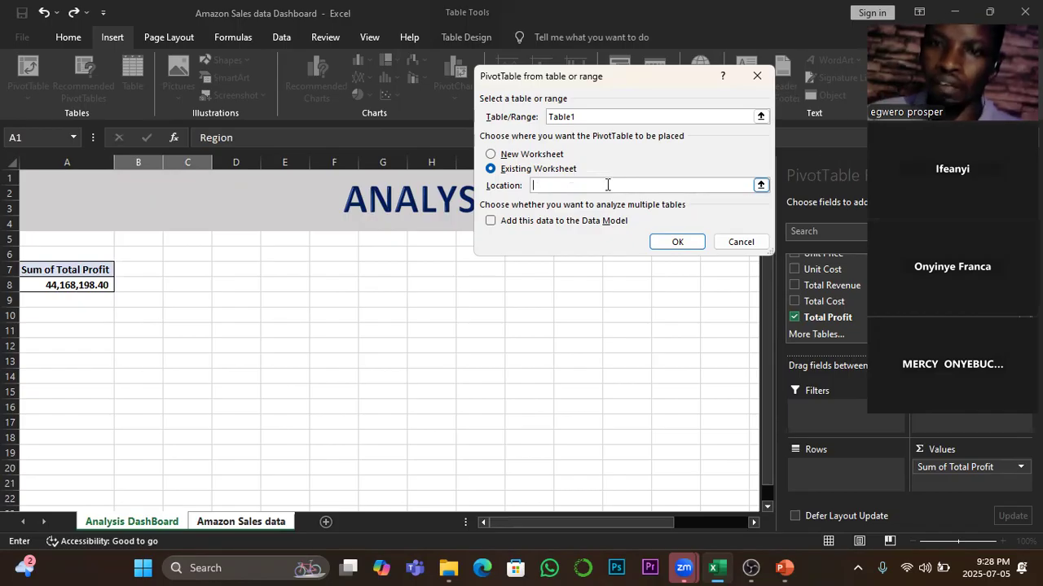
Step: Place the PivotTable at C7 of the Analysis DashBoard sheet and add Total Revenue to its values
click(184, 269)
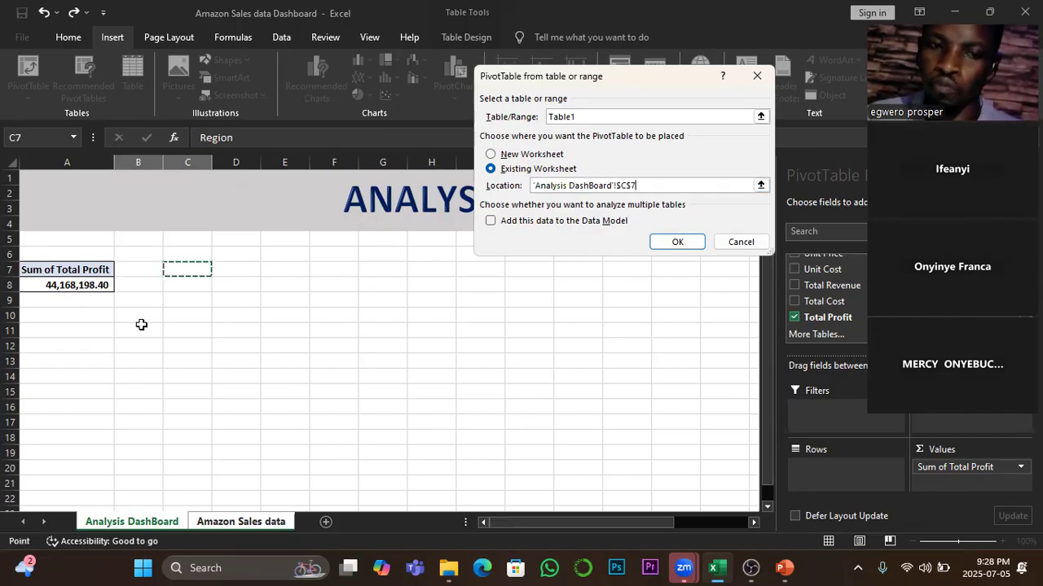
click(674, 243)
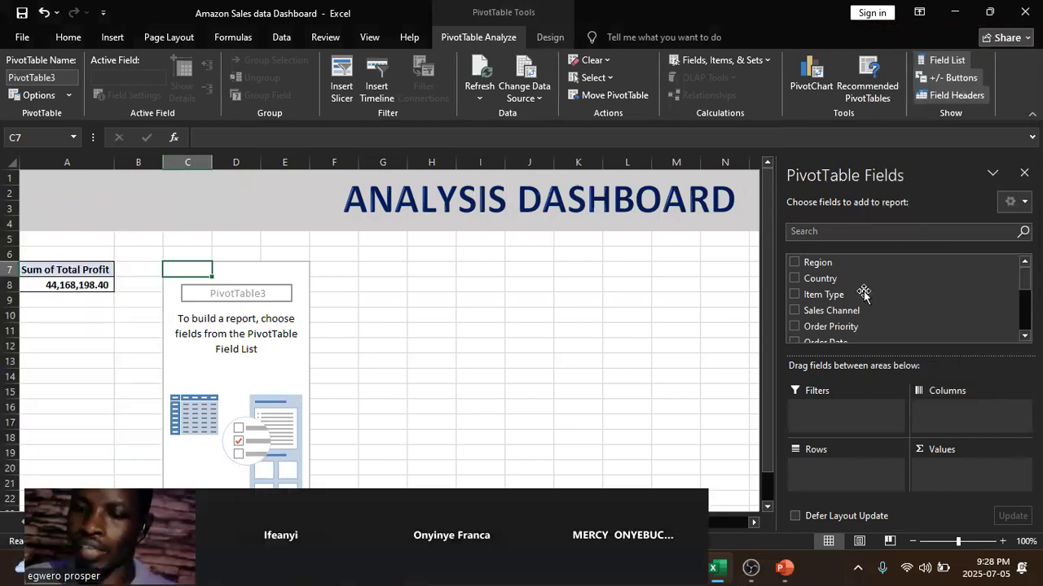
scroll(896, 295, down, 2)
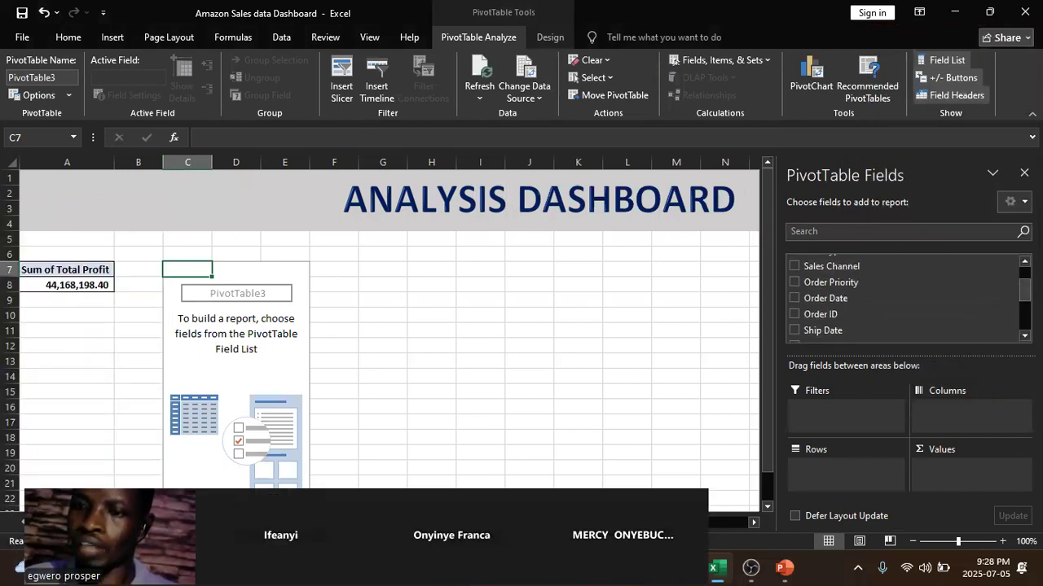
scroll(904, 297, down, 2)
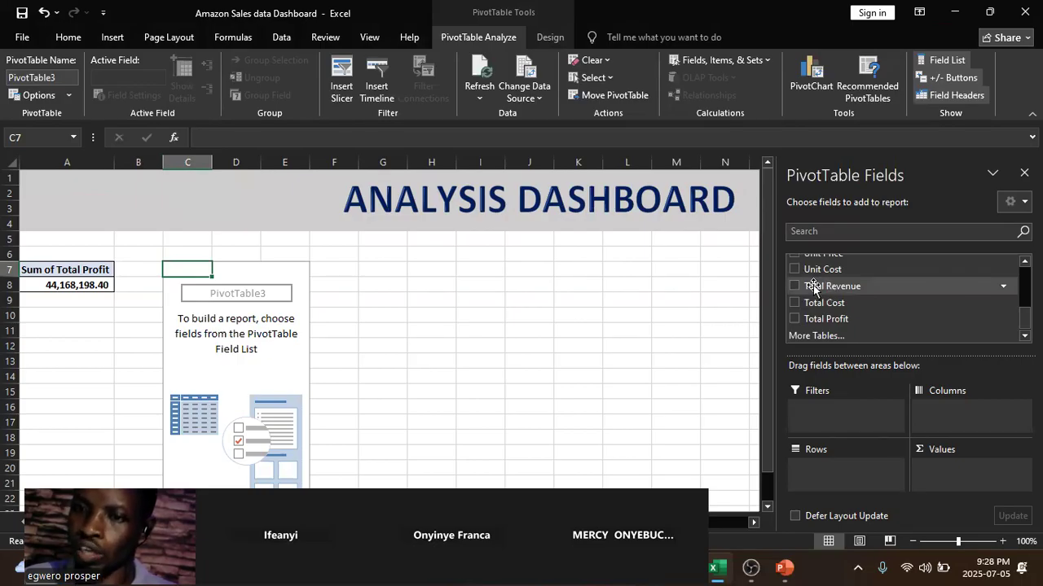
drag(827, 295, 953, 475)
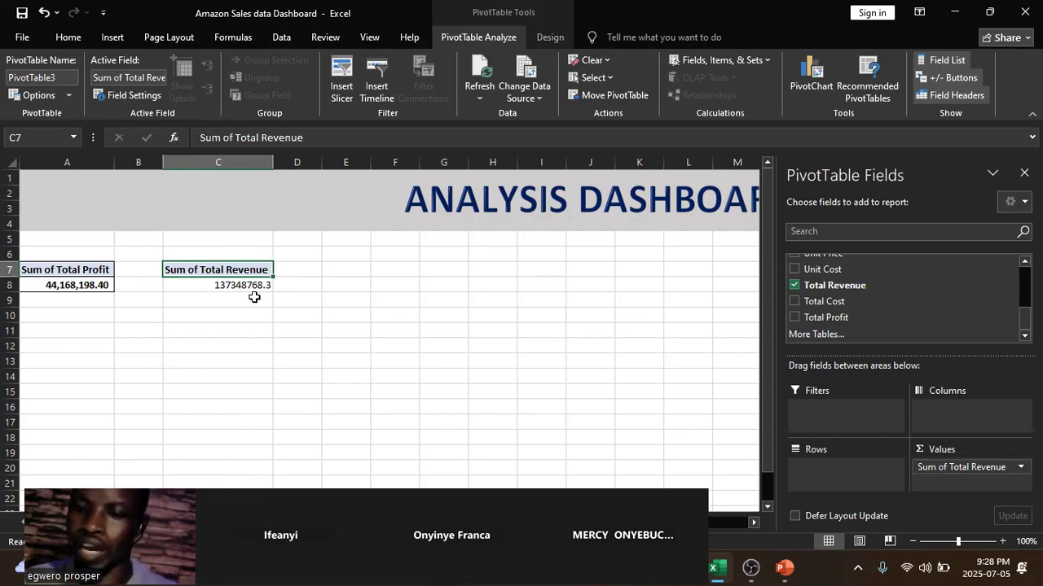
Step: Check the total revenue question in the PowerPoint presentation, then return to the Excel dashboard
mouse_move(783, 567)
click(866, 481)
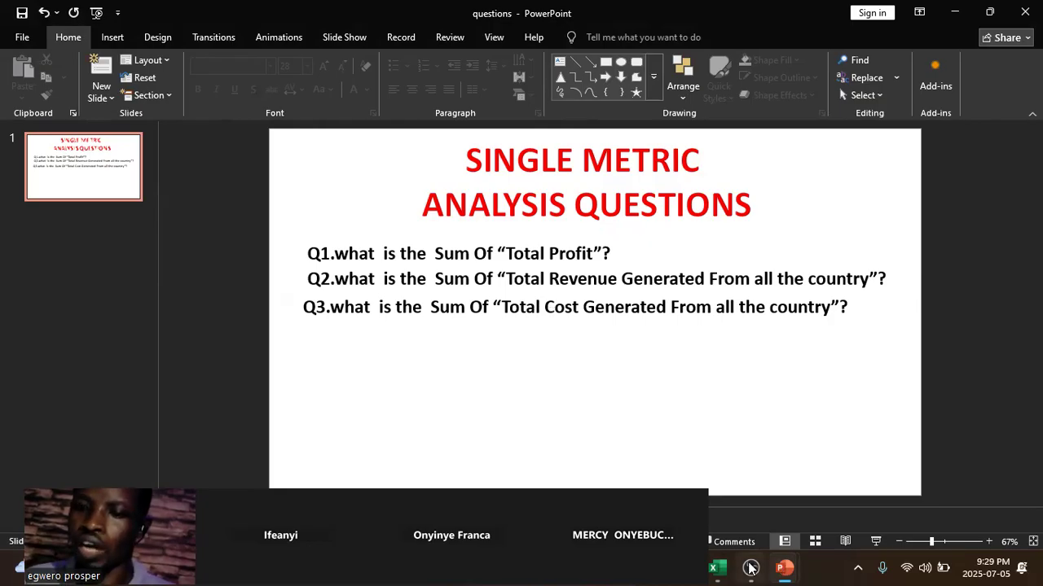
click(718, 568)
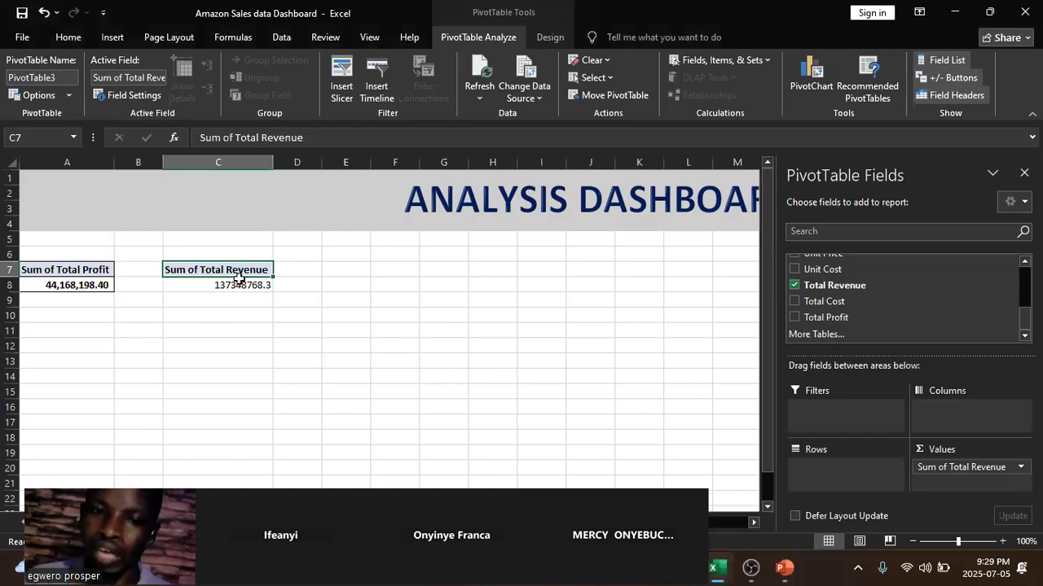
mouse_move(238, 278)
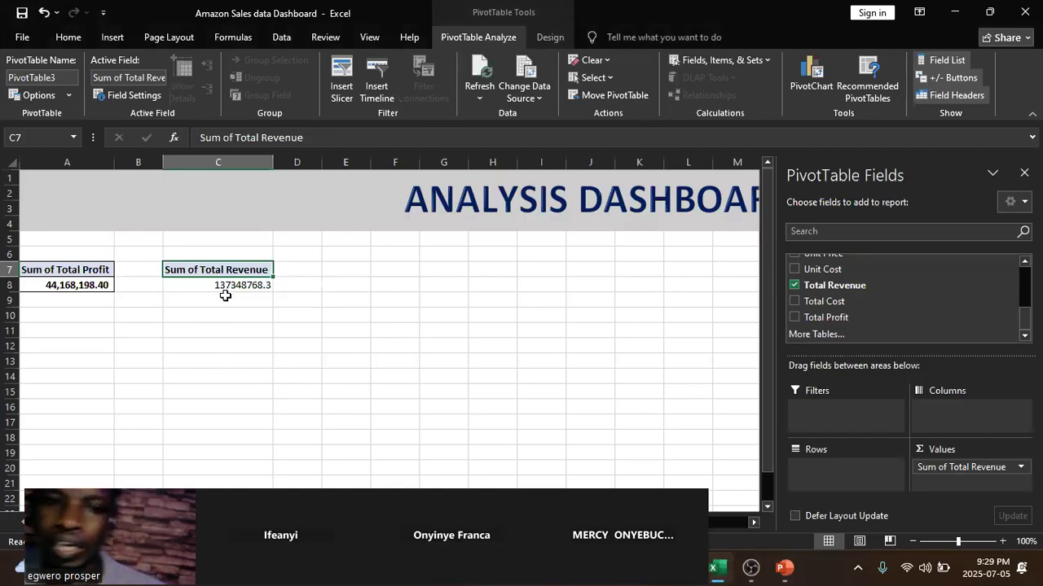
Step: Make the total revenue value in C8 bold
click(228, 286)
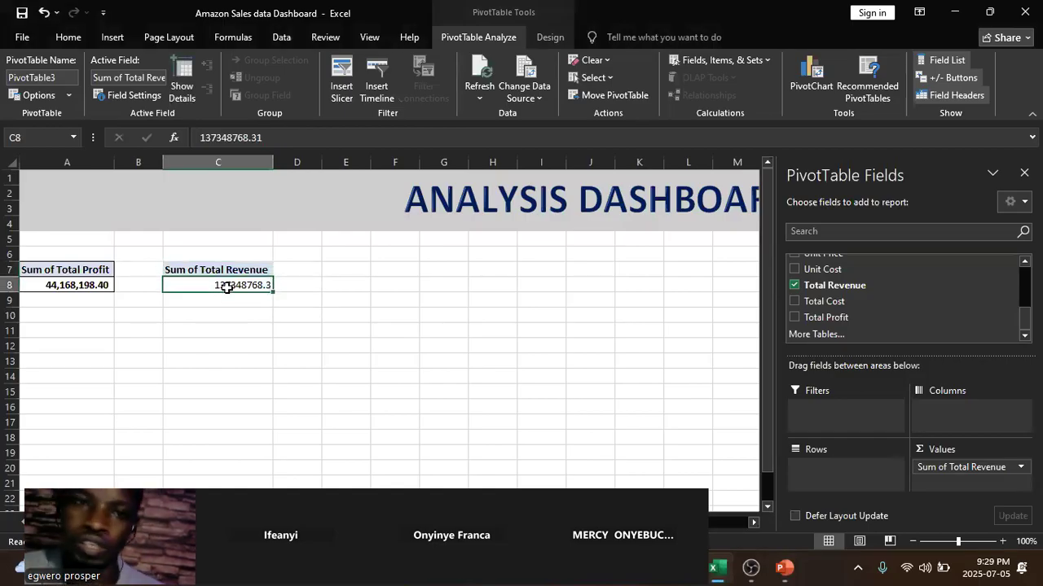
click(65, 41)
click(93, 88)
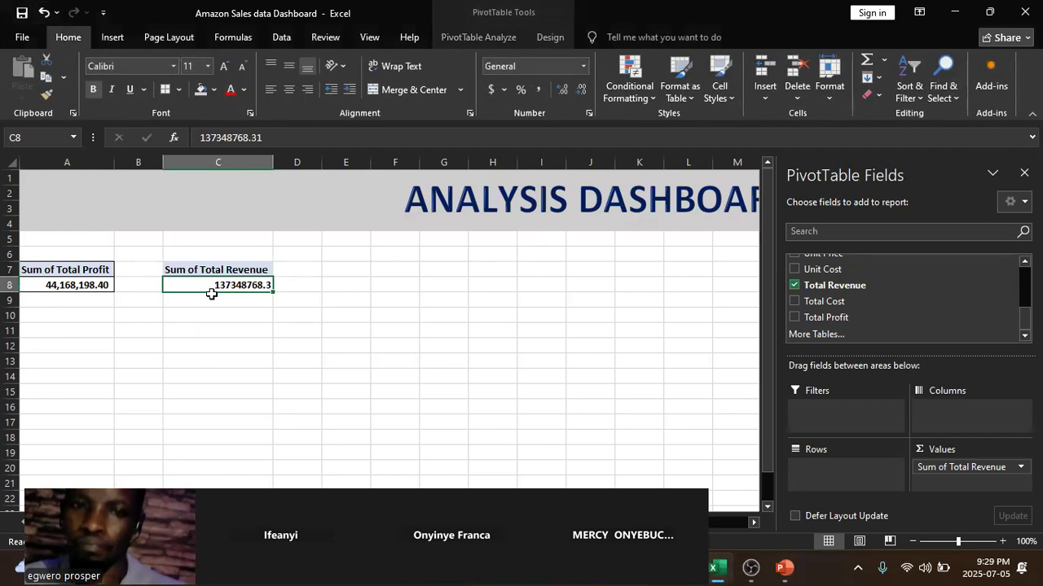
Step: Apply center alignment to the total profit value in A8 and the total revenue value in C8
click(73, 286)
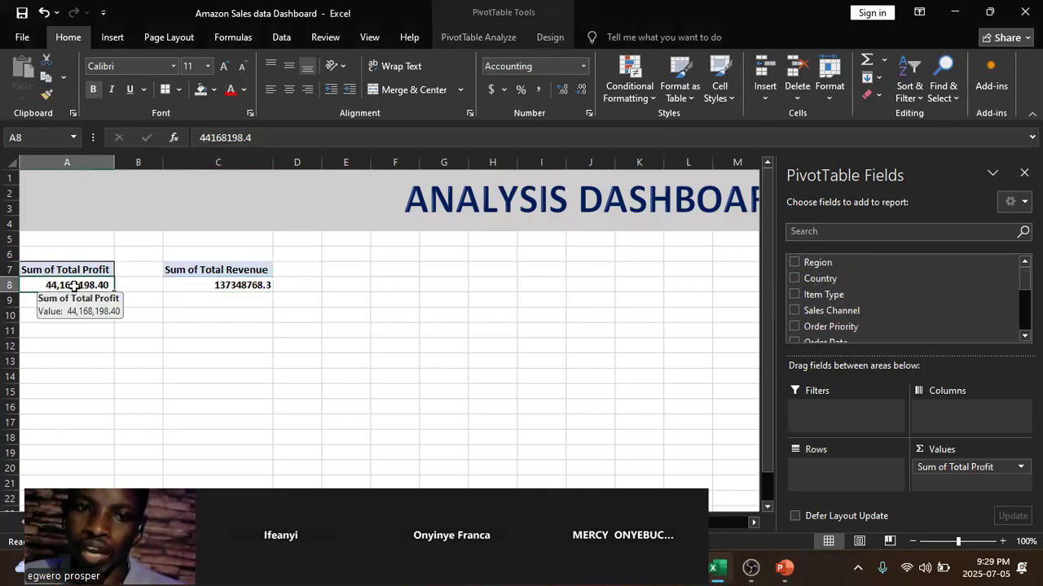
click(288, 89)
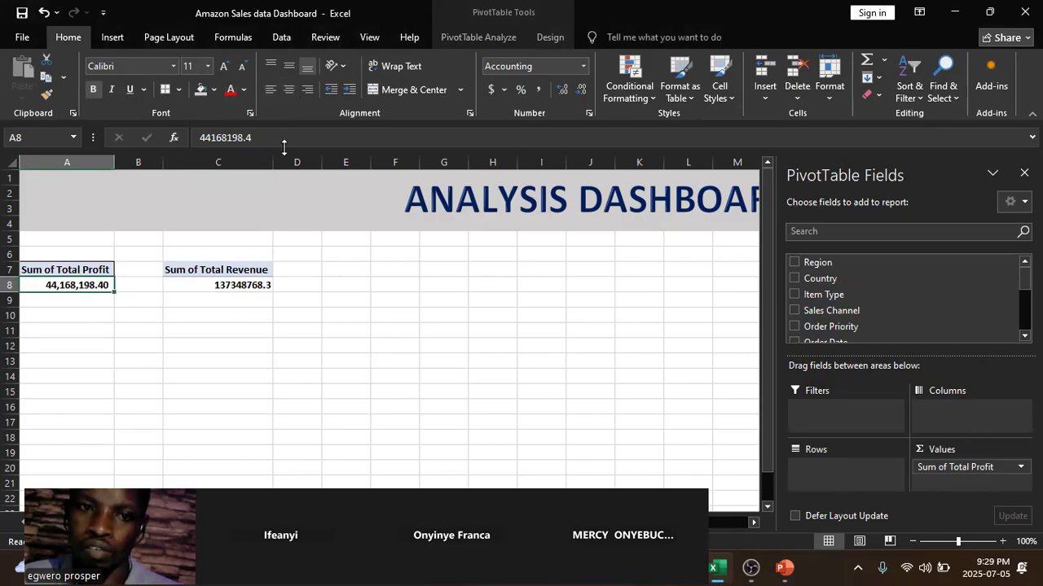
click(235, 287)
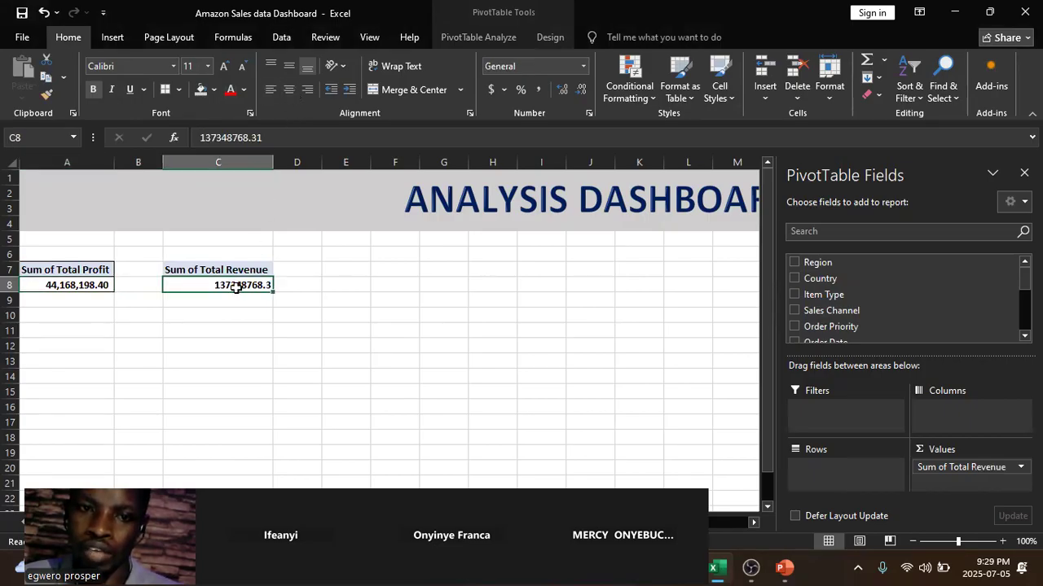
click(289, 89)
click(93, 92)
click(93, 92)
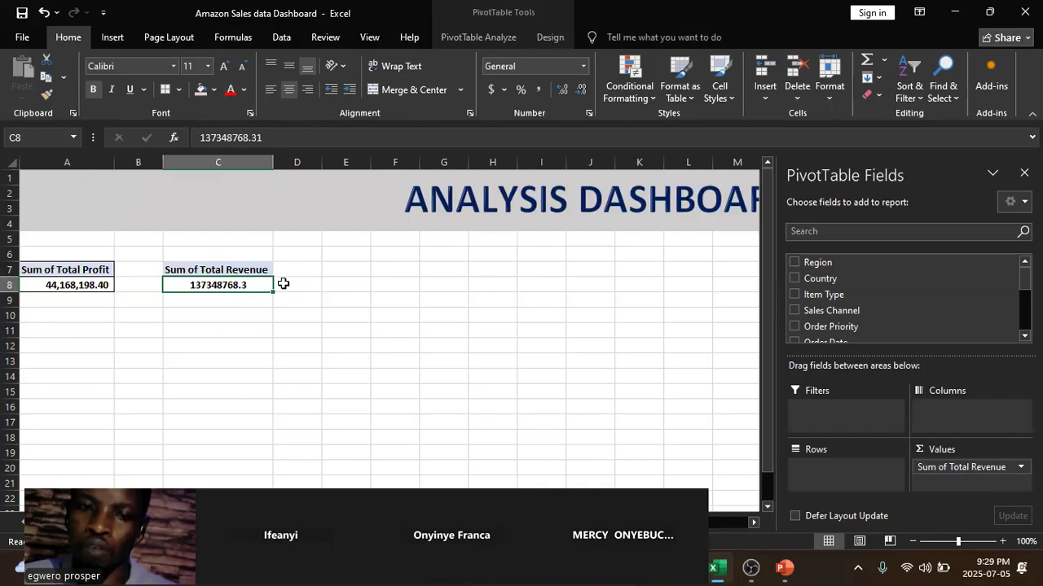
Step: Copy the Sum of Total Revenue PivotTable in C7:C8 and paste the duplicate at E7
mouse_move(222, 286)
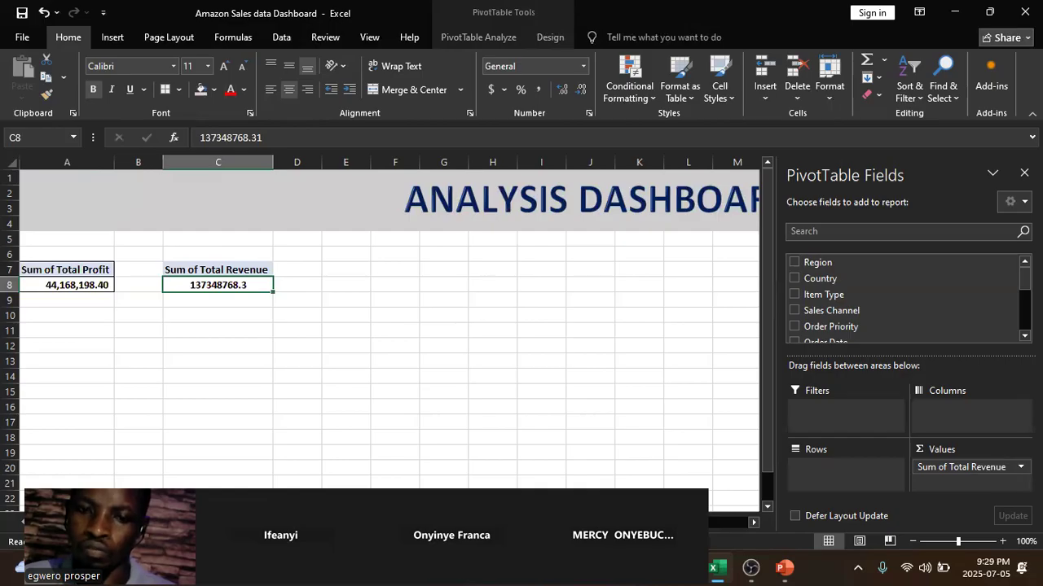
drag(199, 272, 220, 284)
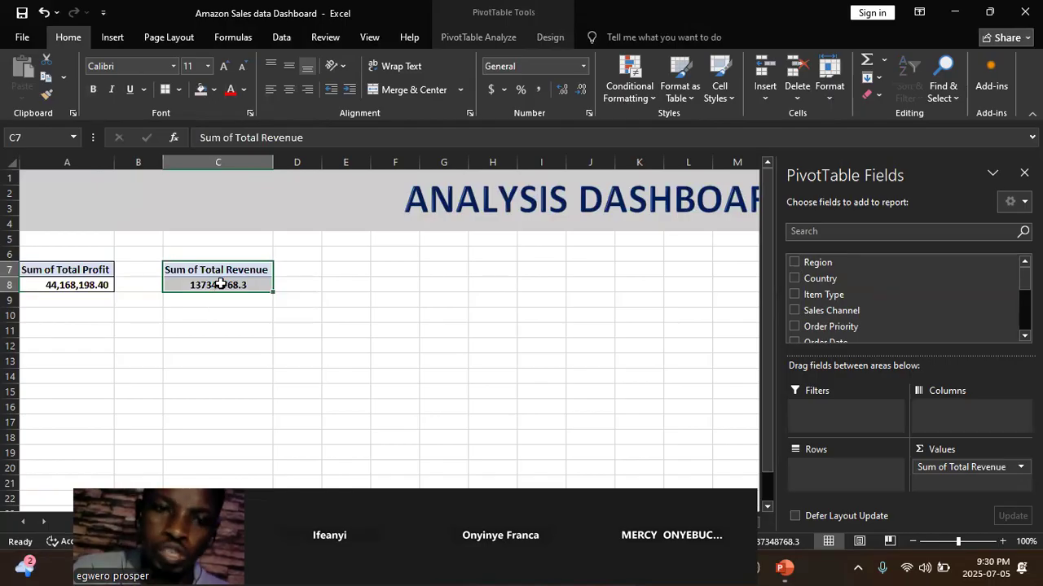
key(ctrl+c)
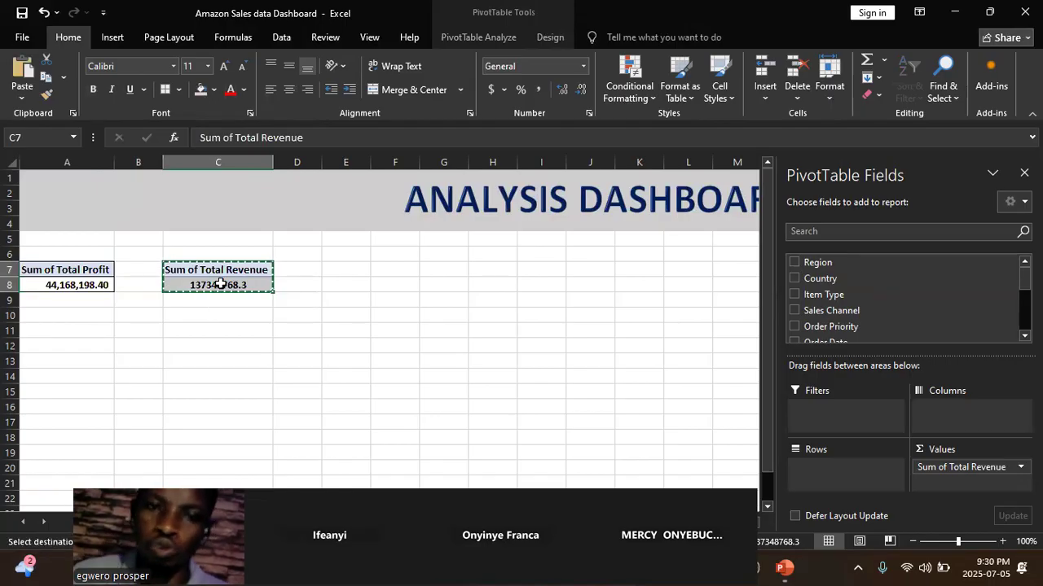
click(350, 271)
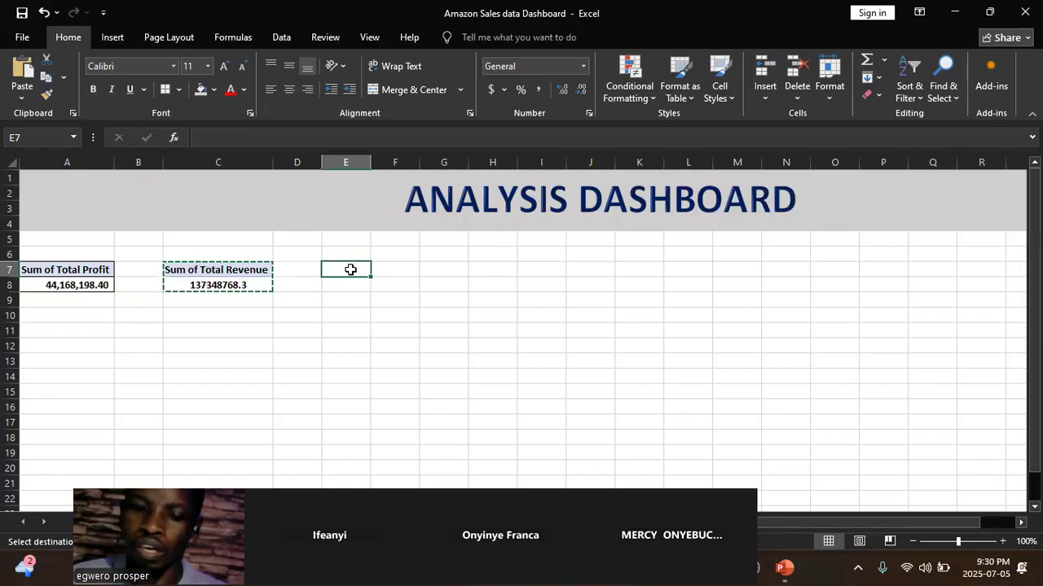
key(ctrl+v)
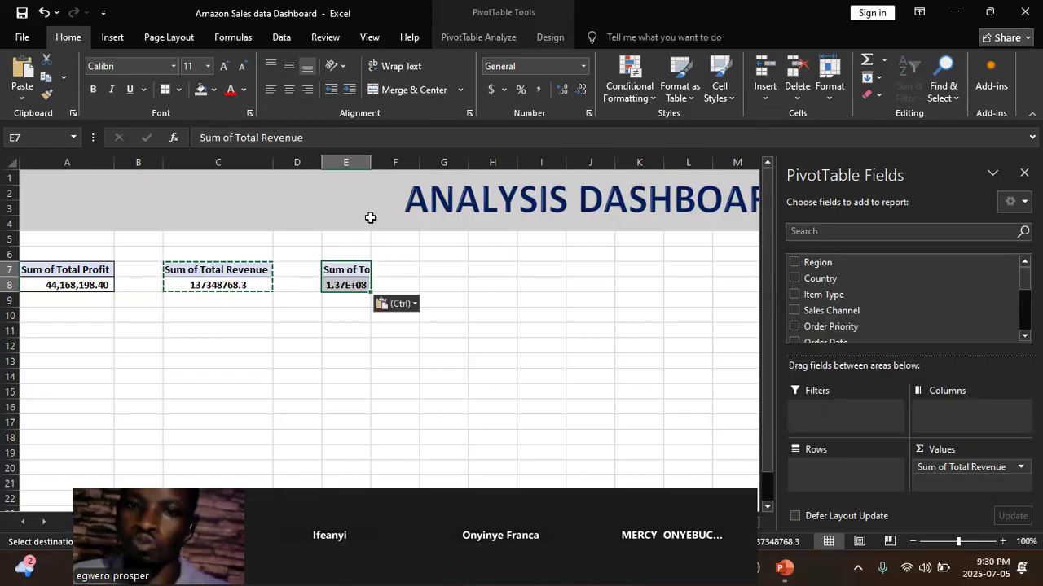
Step: Widen column E to fit the copied PivotTable's full header, clear the copy selection, and select E7
drag(371, 162, 407, 161)
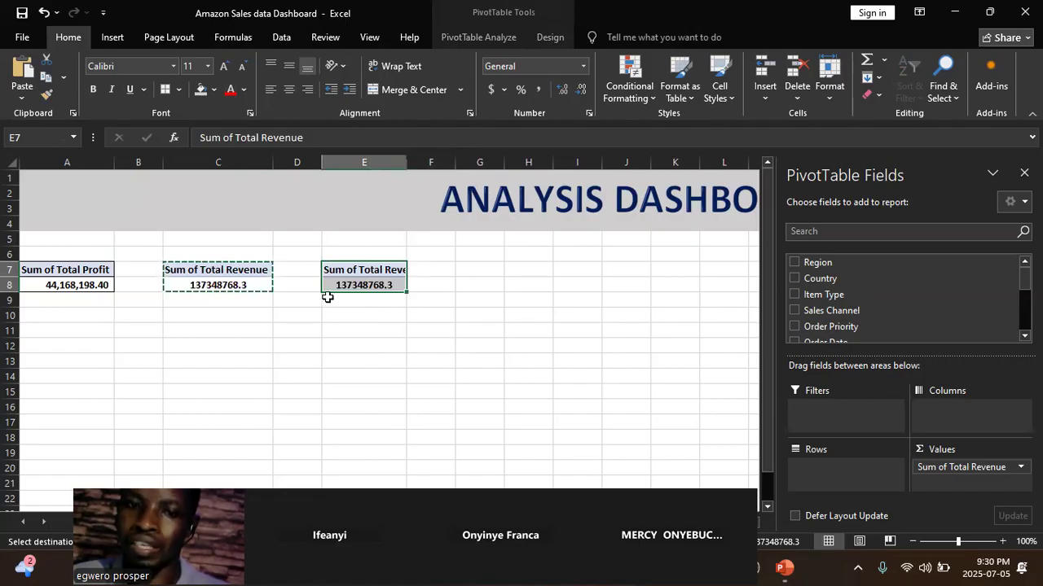
key(Escape)
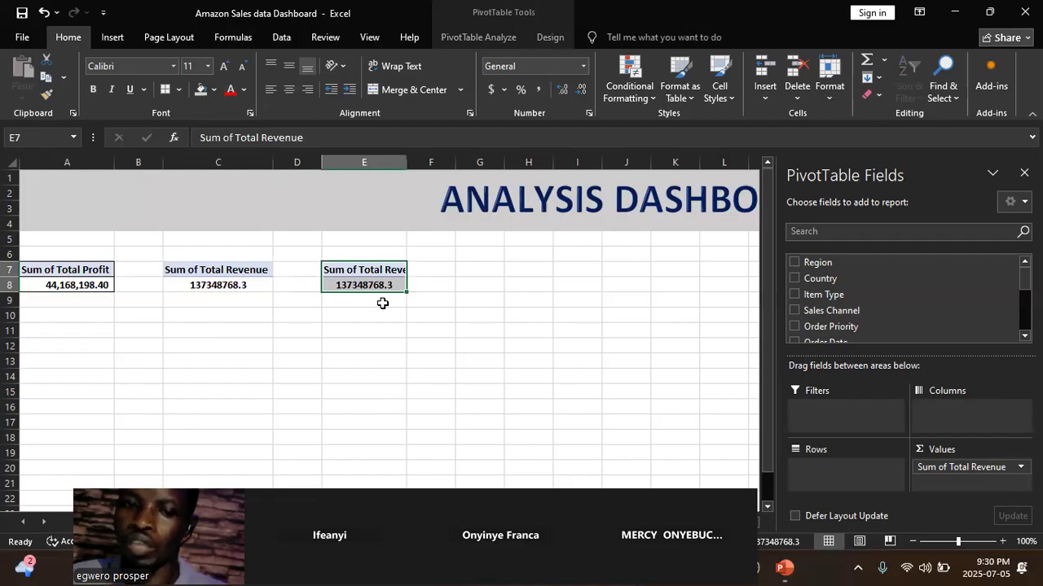
mouse_move(356, 285)
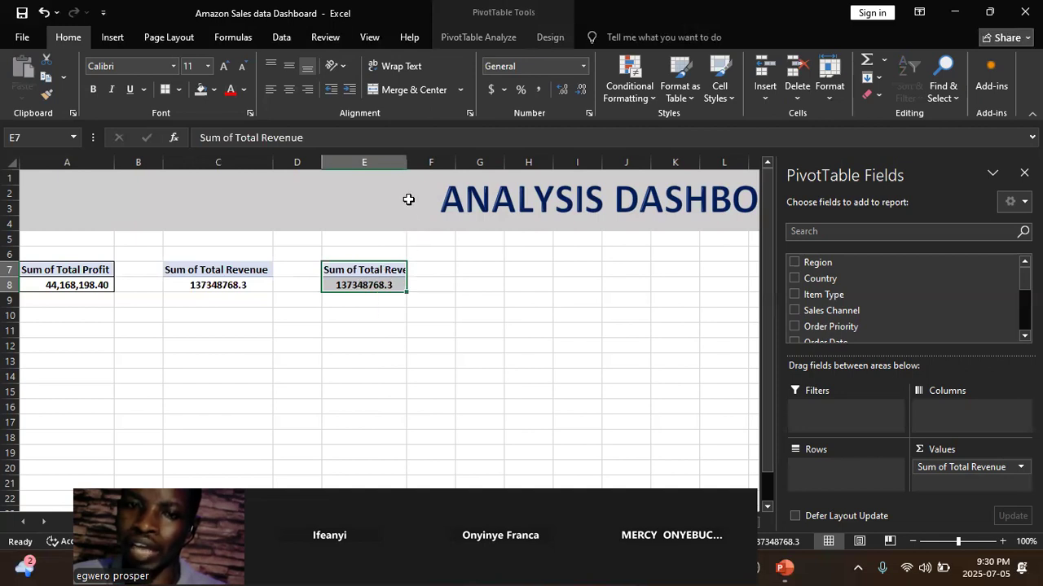
drag(404, 150, 431, 157)
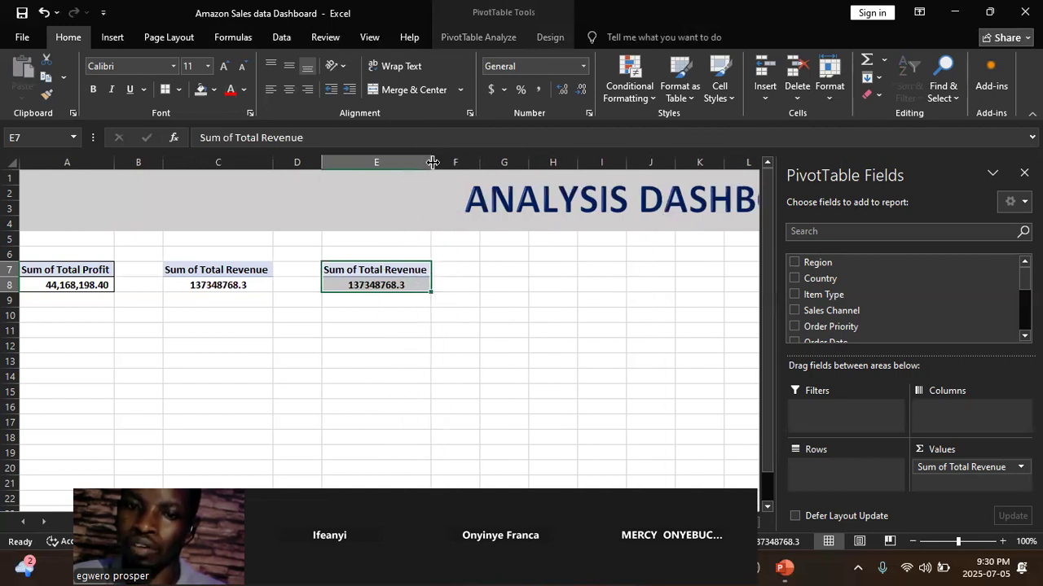
click(388, 270)
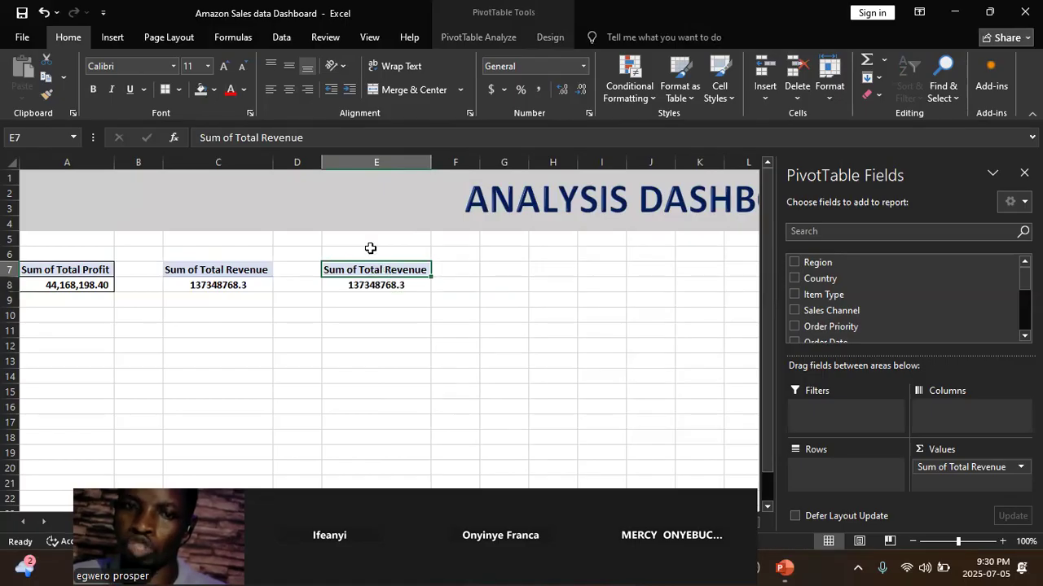
Step: Rename the copied PivotTable's header in E7 to Sum of Total Cost
click(318, 138)
key(BackSpace)
key(BackSpace)
key(BackSpace)
key(BackSpace)
key(BackSpace)
key(BackSpace)
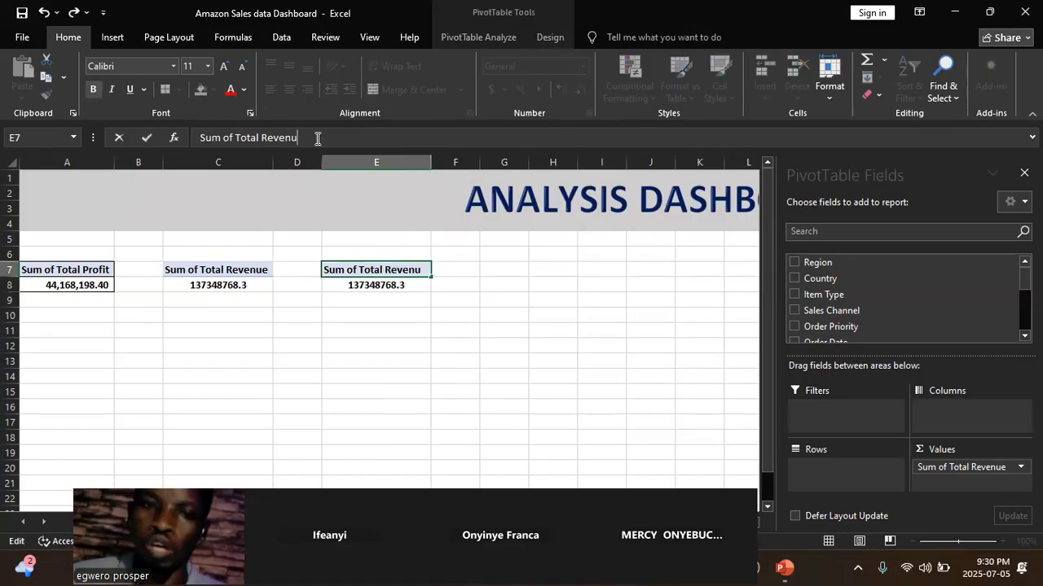
key(BackSpace)
text(cOST)
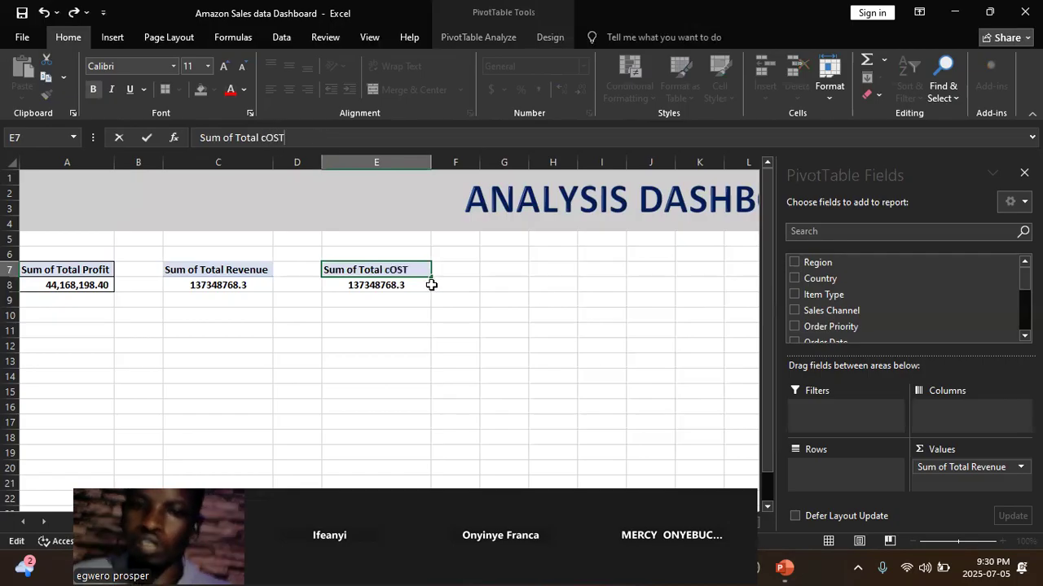
key(BackSpace)
key(BackSpace)
key(BackSpace)
key(BackSpace)
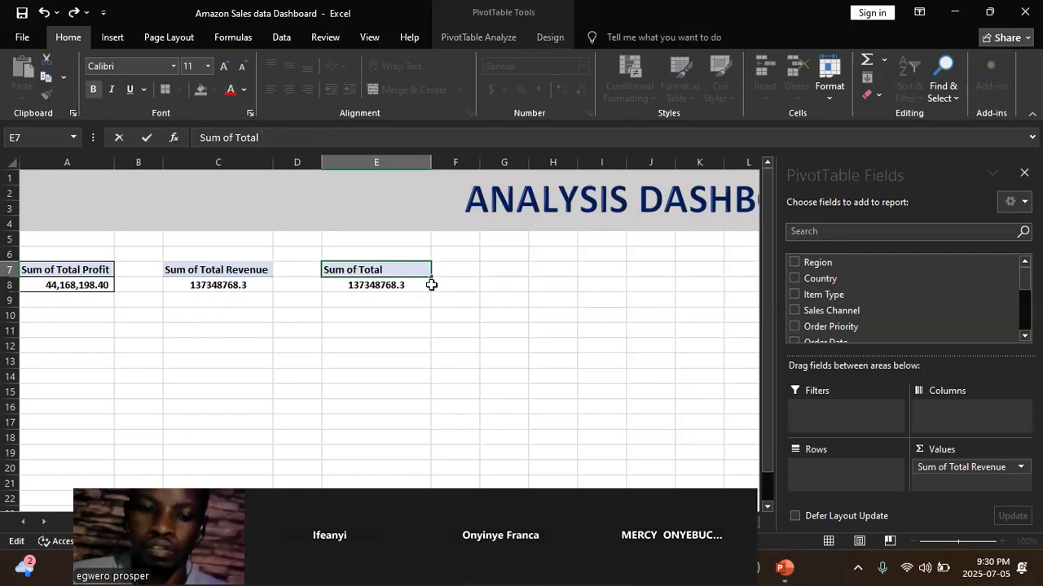
text(Cost)
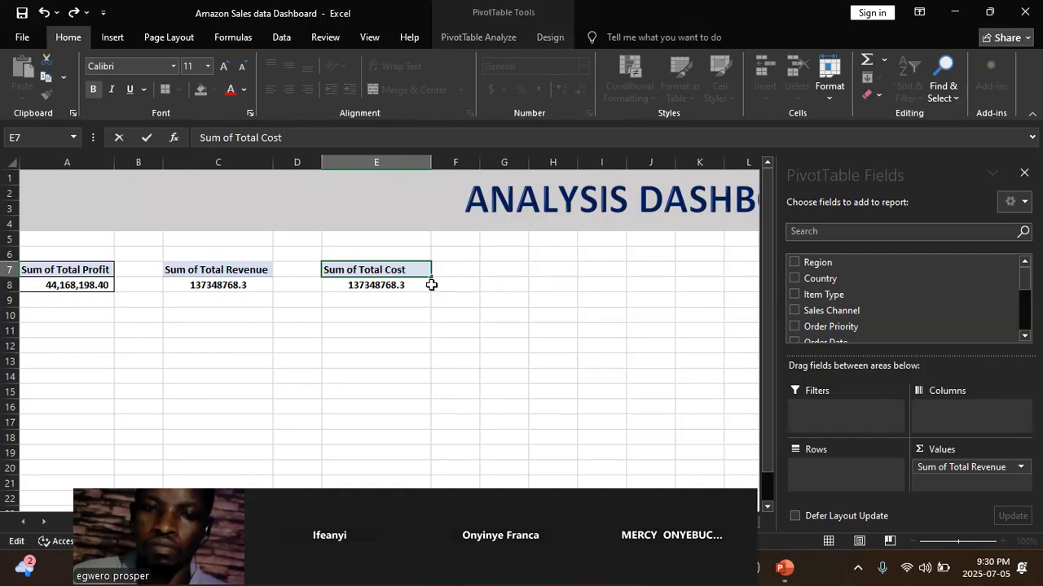
key(Return)
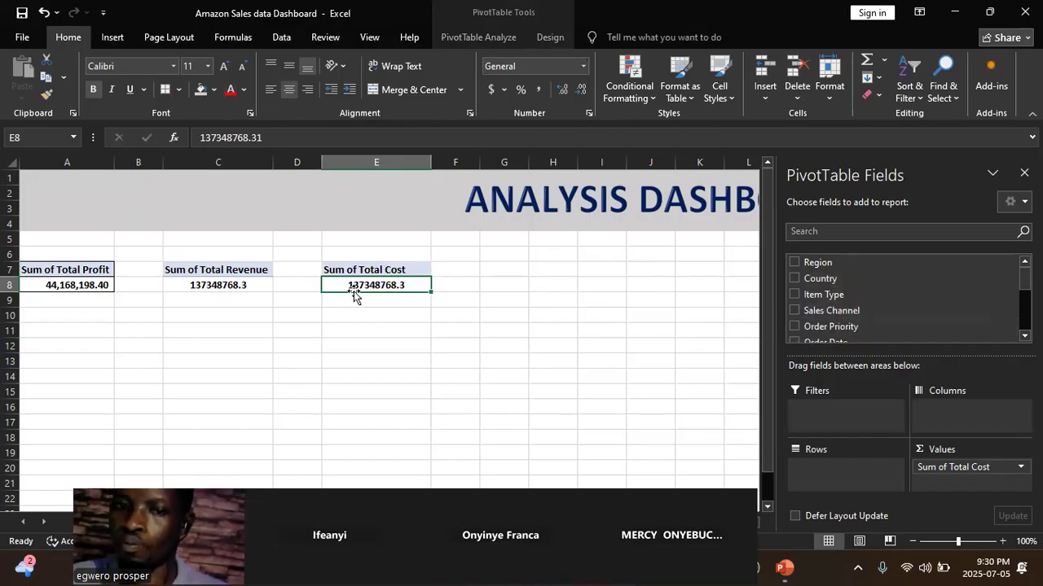
Step: Replace the Total Revenue field with Total Cost in the values of the PivotTable at E7
scroll(871, 342, down, 4)
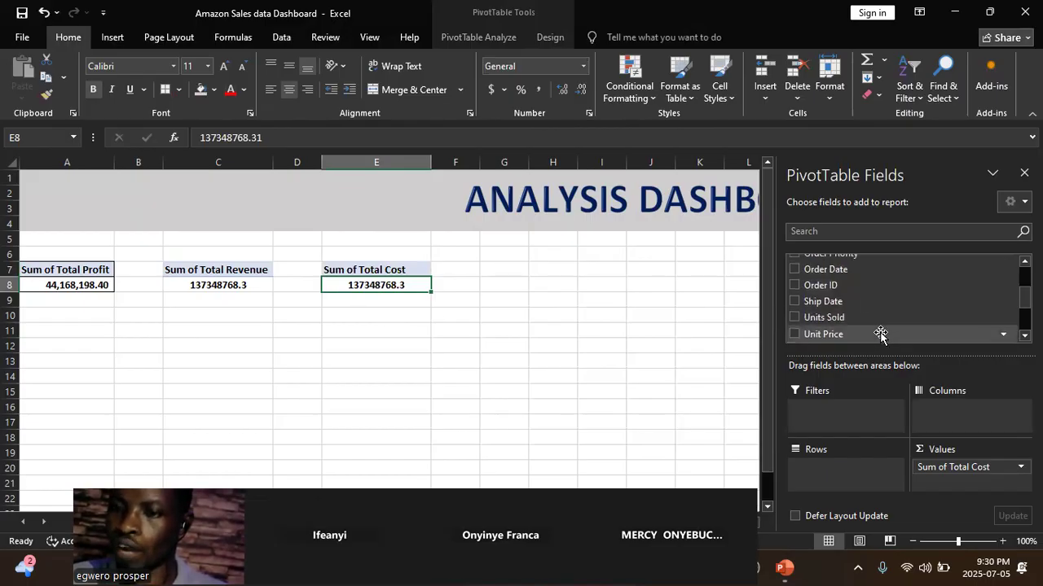
click(794, 329)
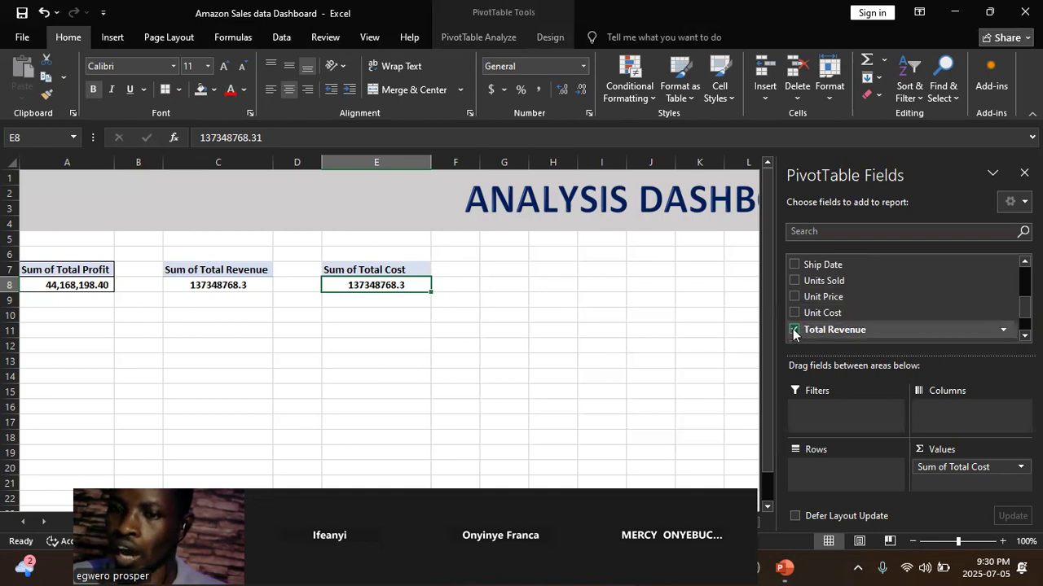
click(795, 330)
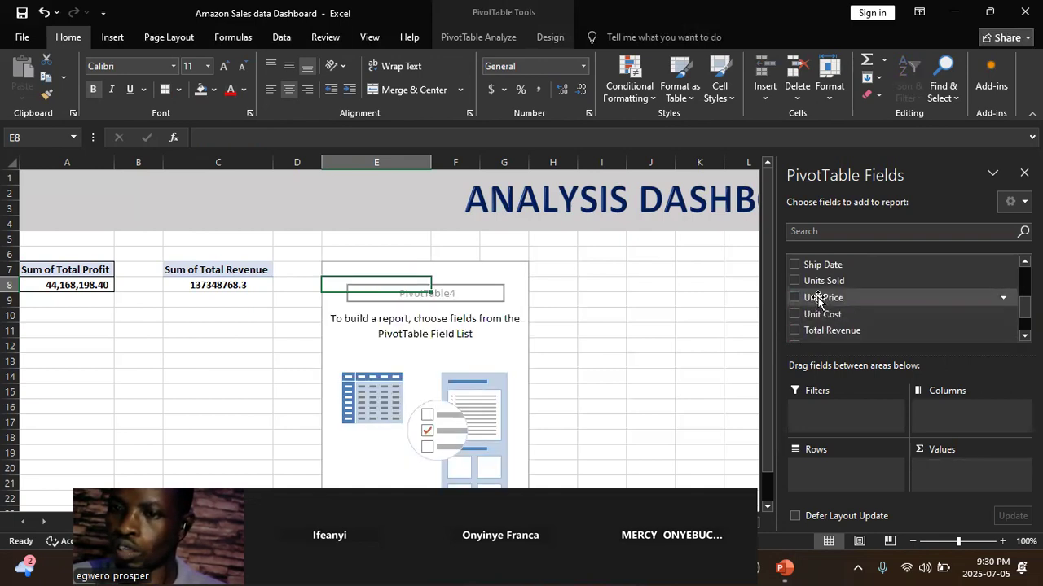
scroll(819, 297, down, 1)
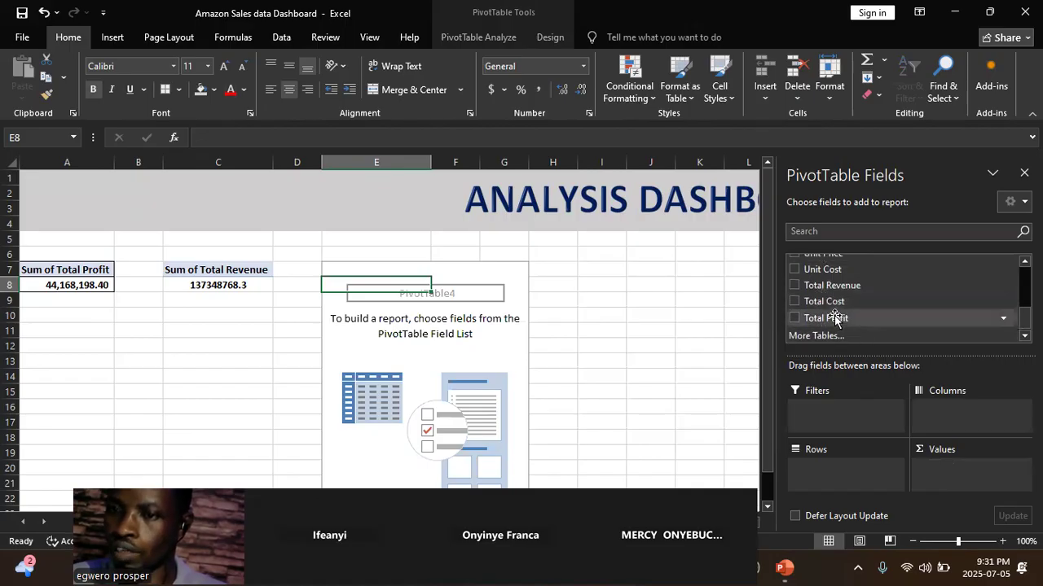
click(794, 302)
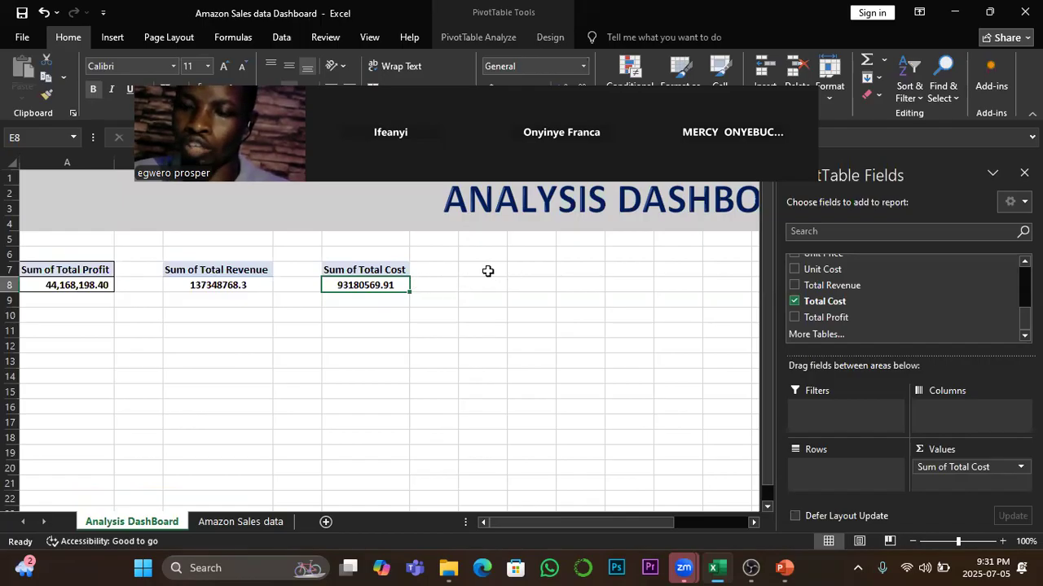
Step: Review the analysis questions in PowerPoint and the cost columns on the Amazon Sales data sheet in Excel, and return to Analysis DashBoard
click(719, 568)
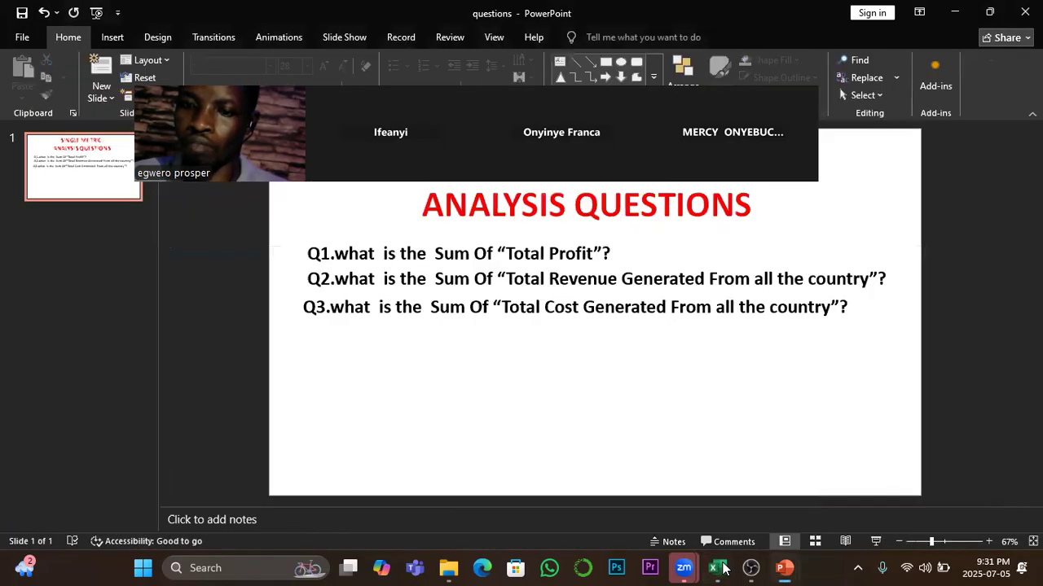
click(718, 568)
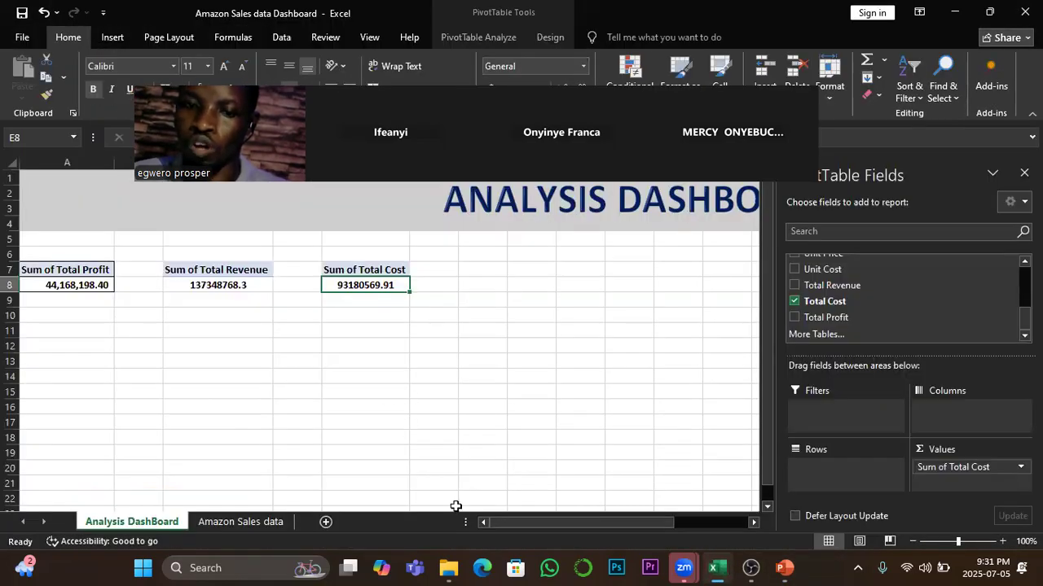
click(231, 525)
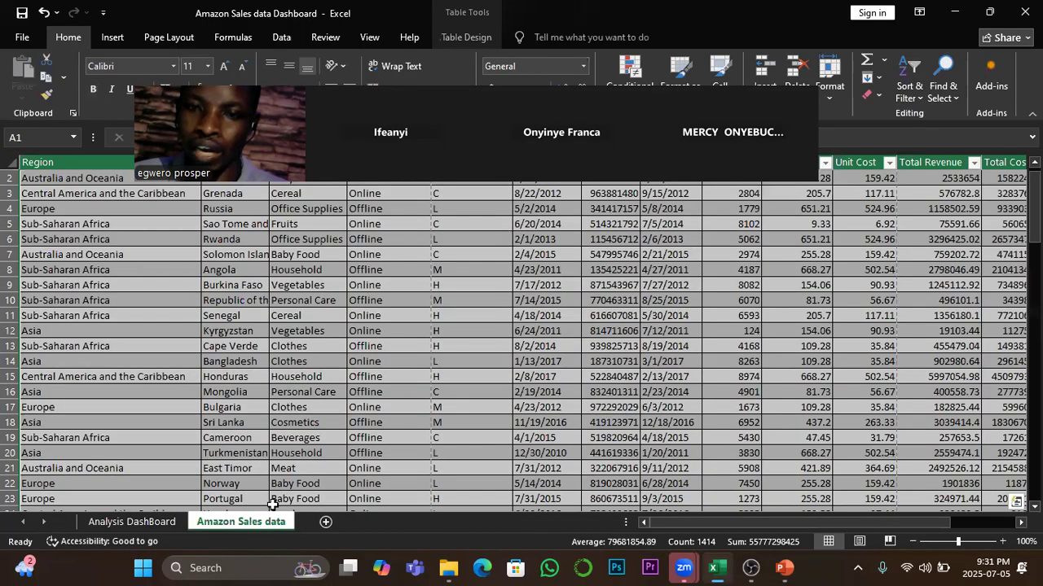
drag(840, 523, 898, 510)
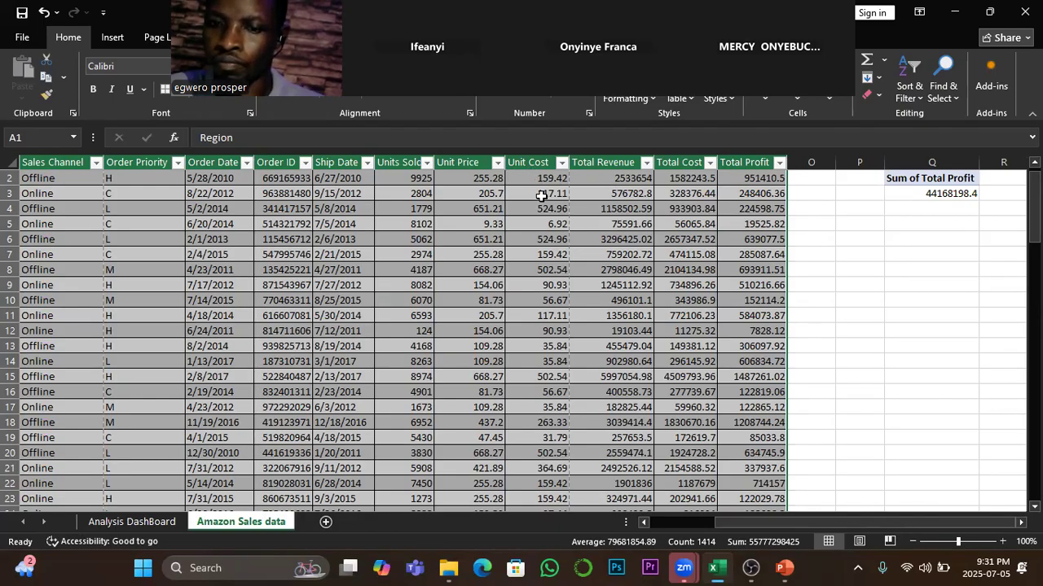
click(147, 525)
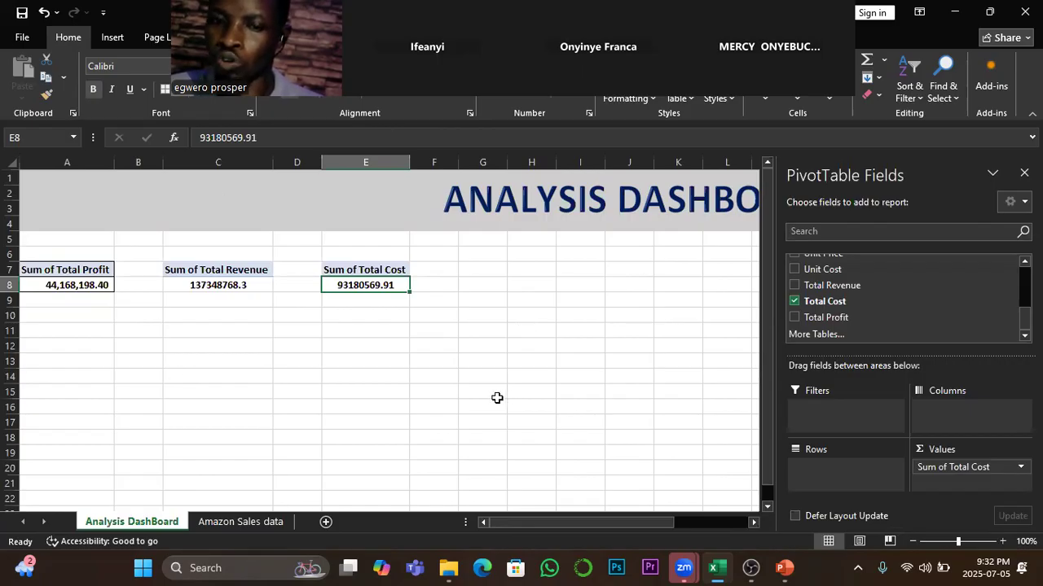
Step: Insert a PivotTable from Table1 on the Amazon Sales data sheet, placing it at G7 on the existing Analysis DashBoard sheet
click(238, 527)
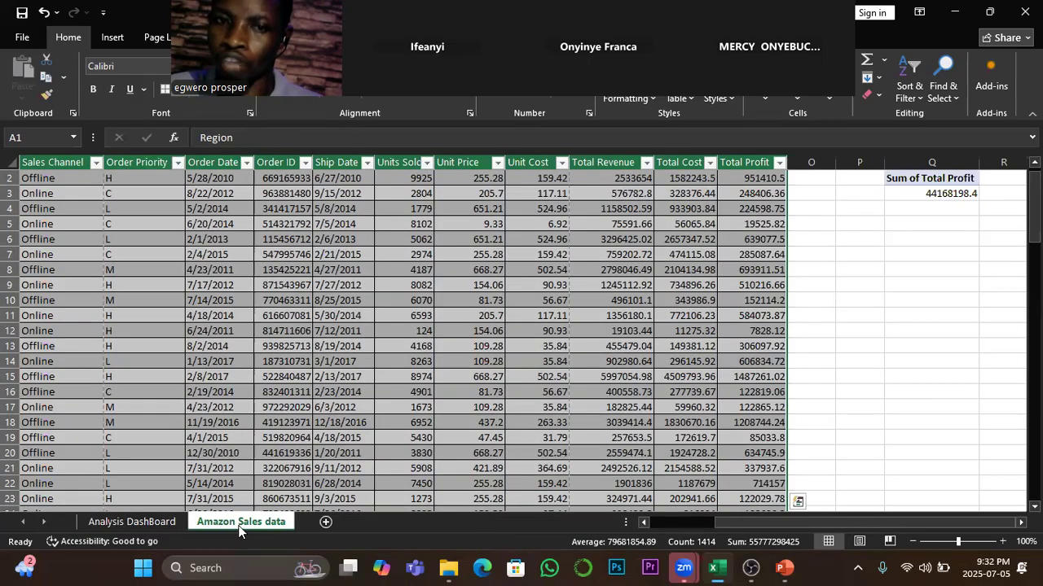
drag(163, 105, 204, 378)
scroll(164, 233, up, 1)
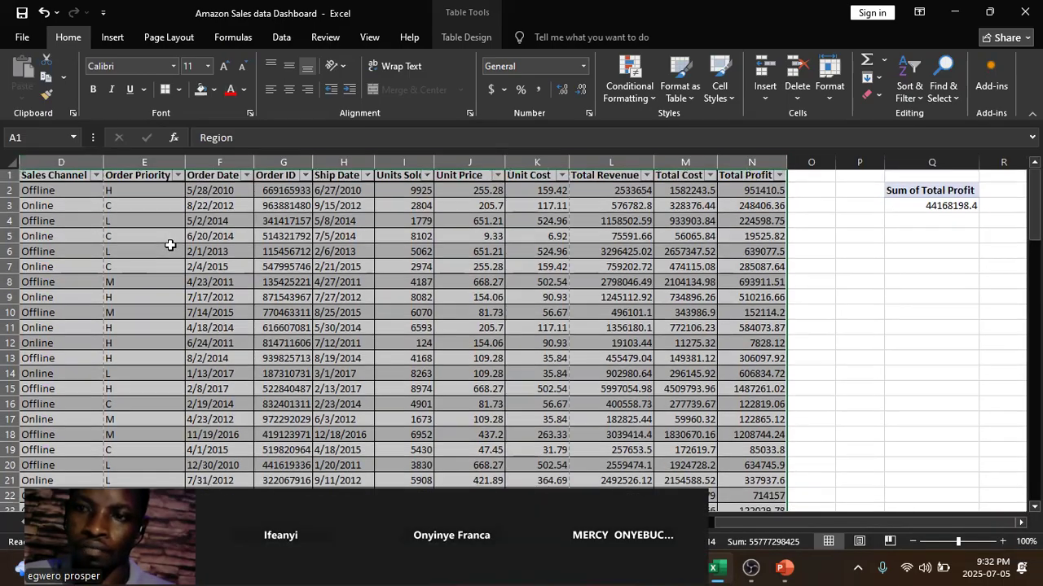
click(110, 38)
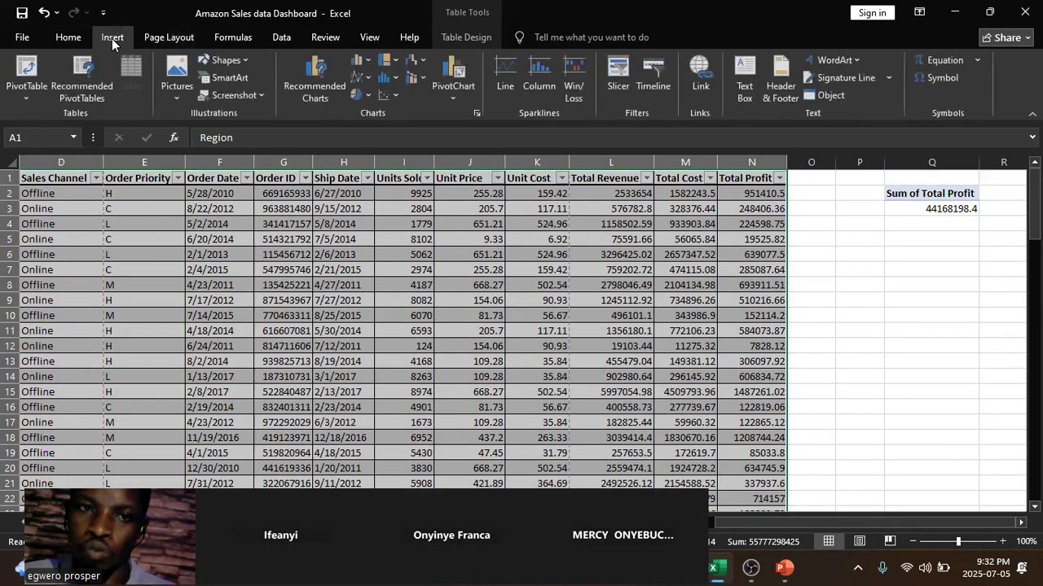
click(28, 70)
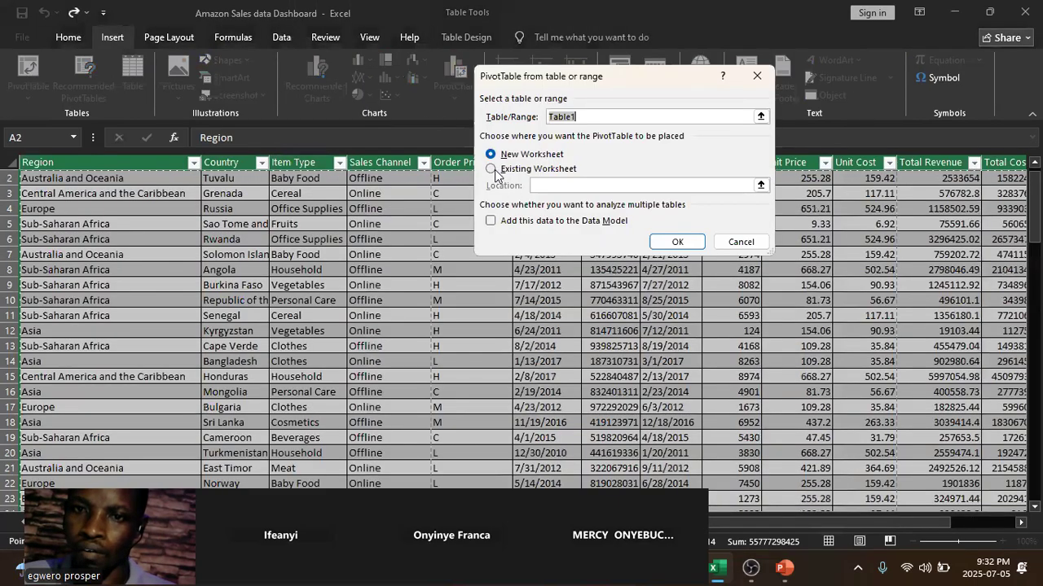
click(490, 170)
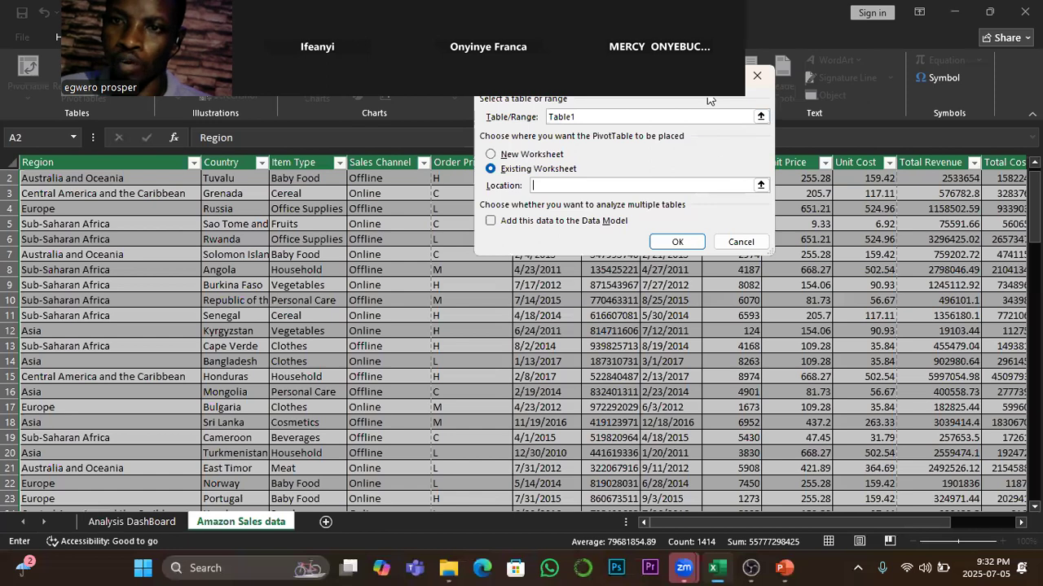
click(143, 524)
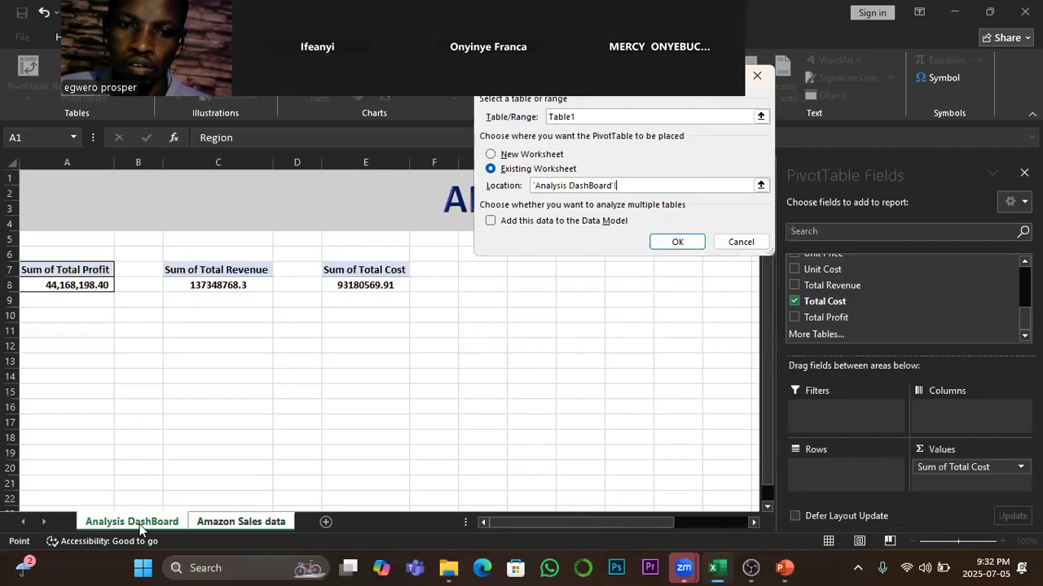
click(479, 269)
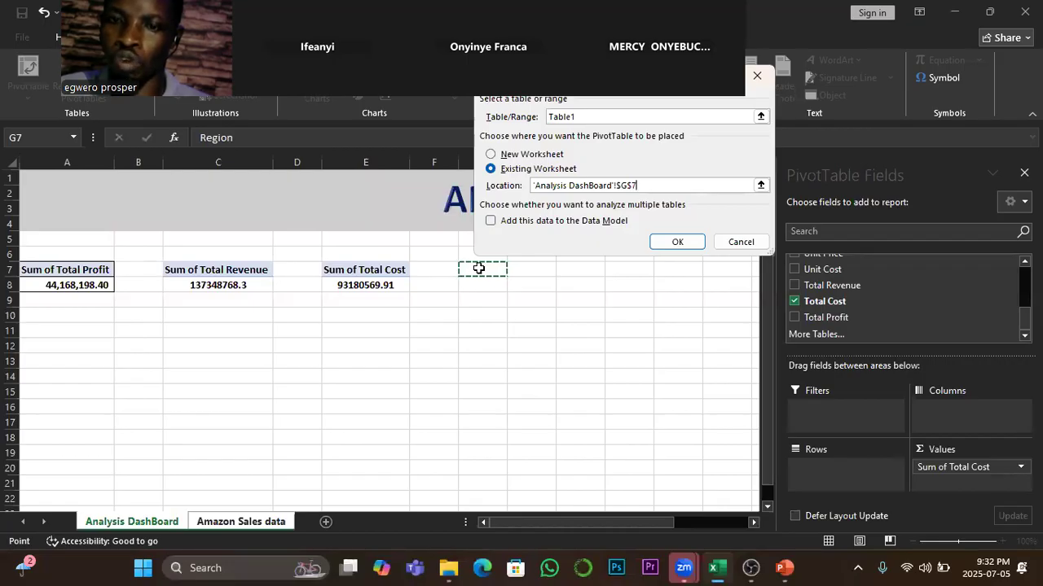
click(675, 242)
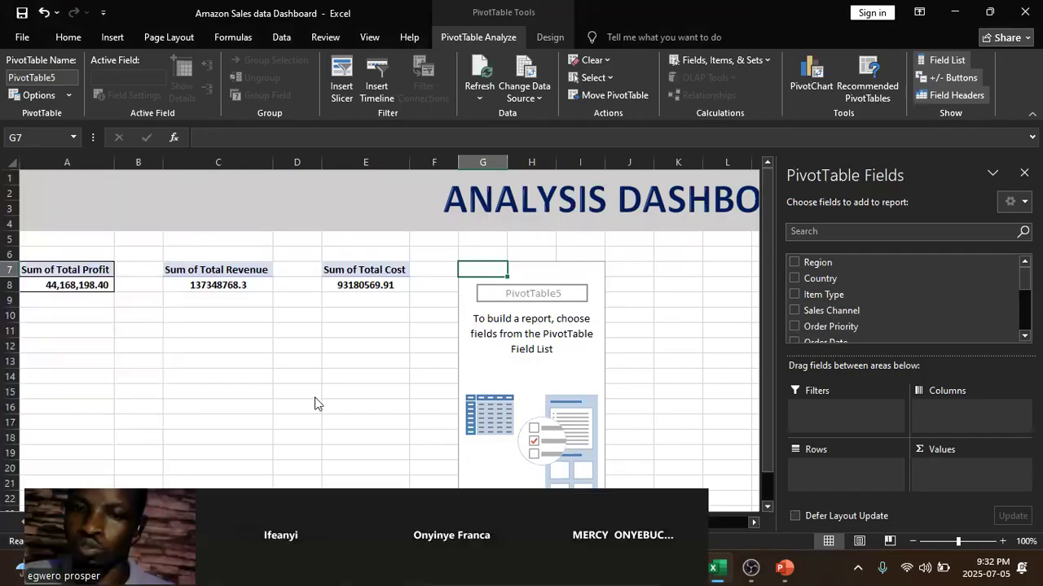
Step: Add the Unit Cost field to the values of the new PivotTable at G7 and select its value in G8
scroll(861, 317, down, 3)
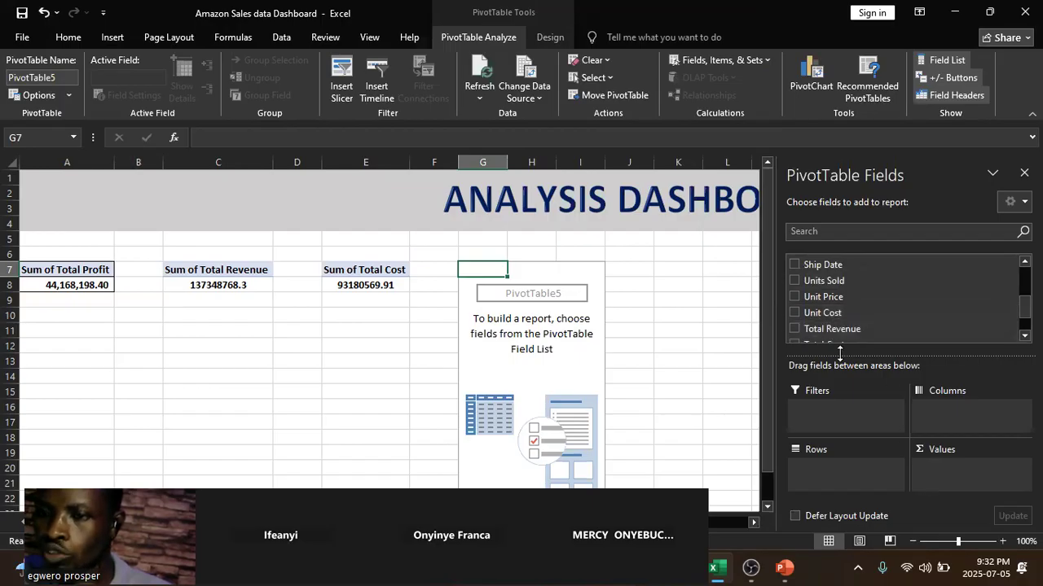
drag(822, 316, 969, 479)
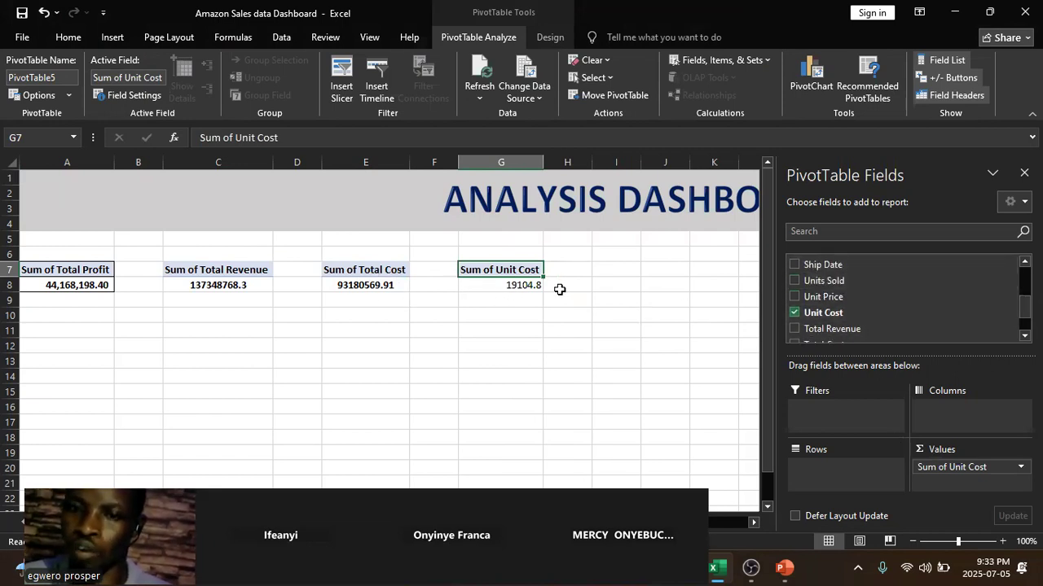
click(511, 285)
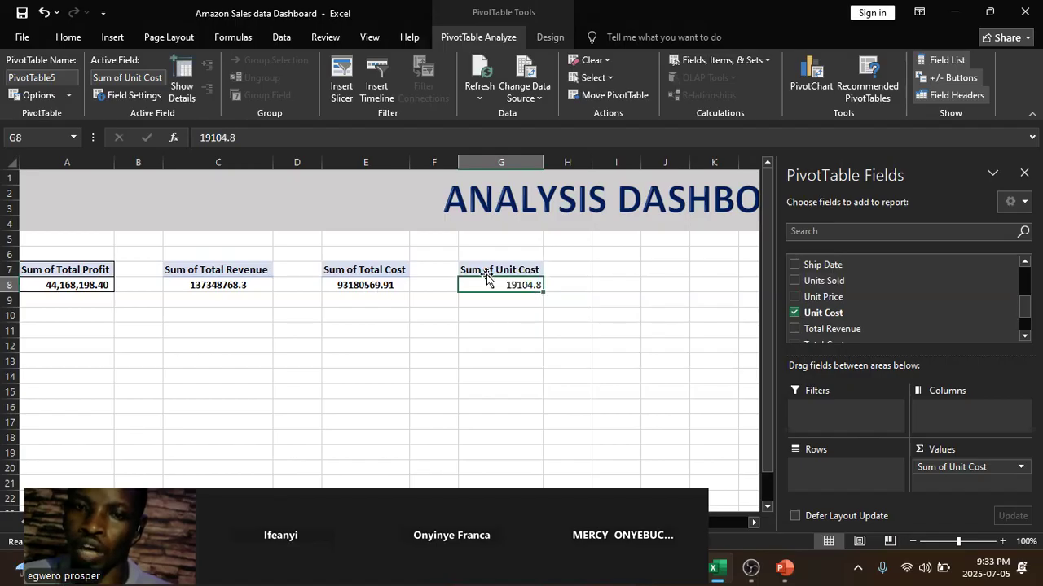
Step: Copy the bold, centered formatting of the total cost value in E8 onto the unit cost value in G8
click(364, 286)
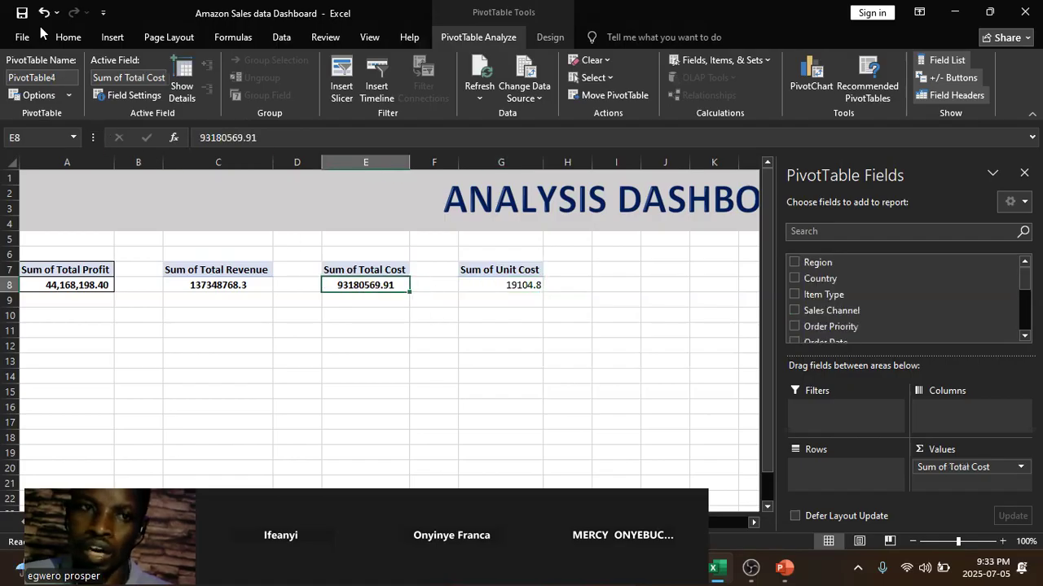
click(68, 38)
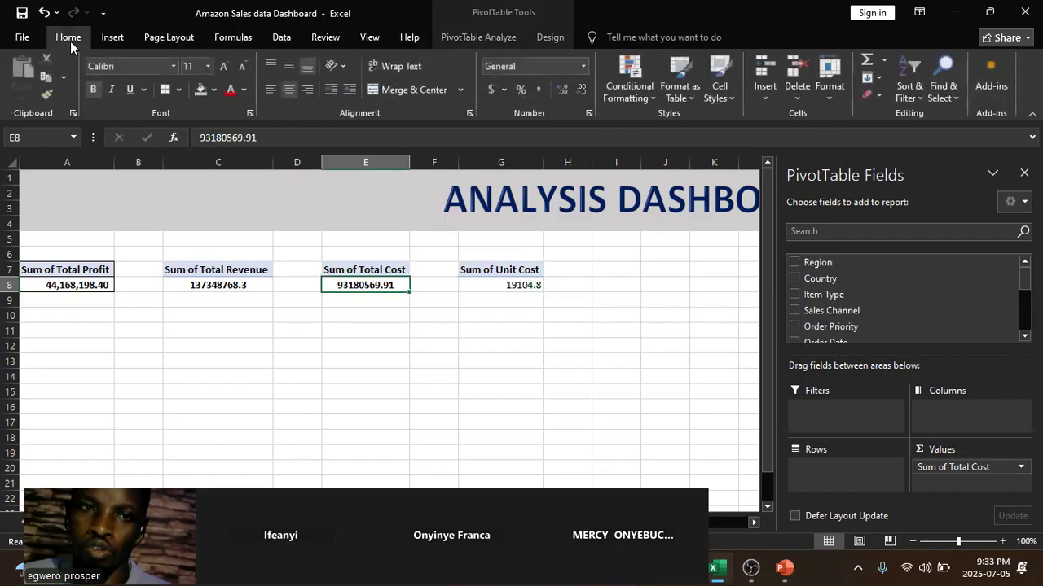
click(47, 95)
click(518, 283)
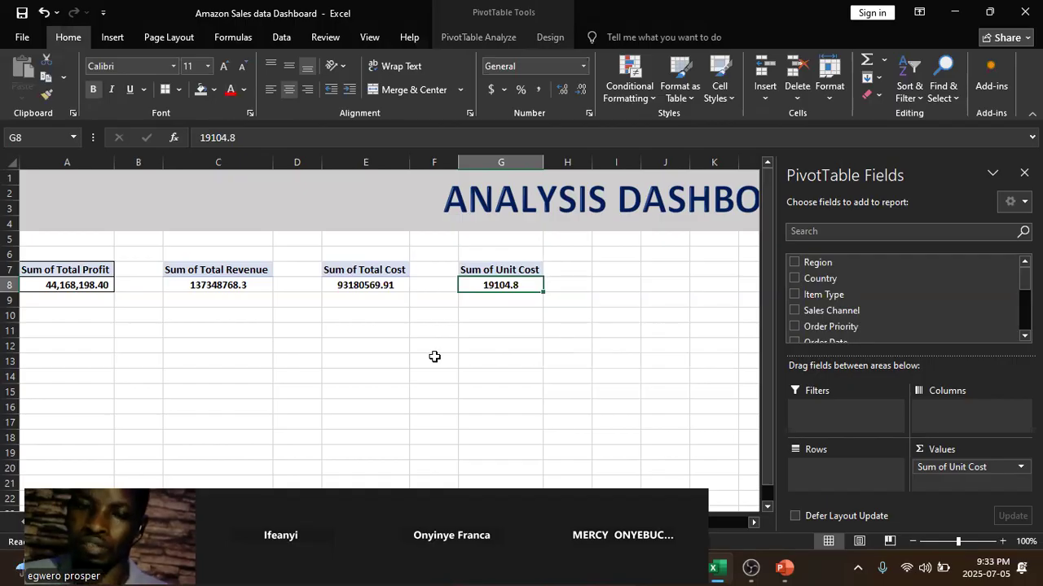
click(367, 344)
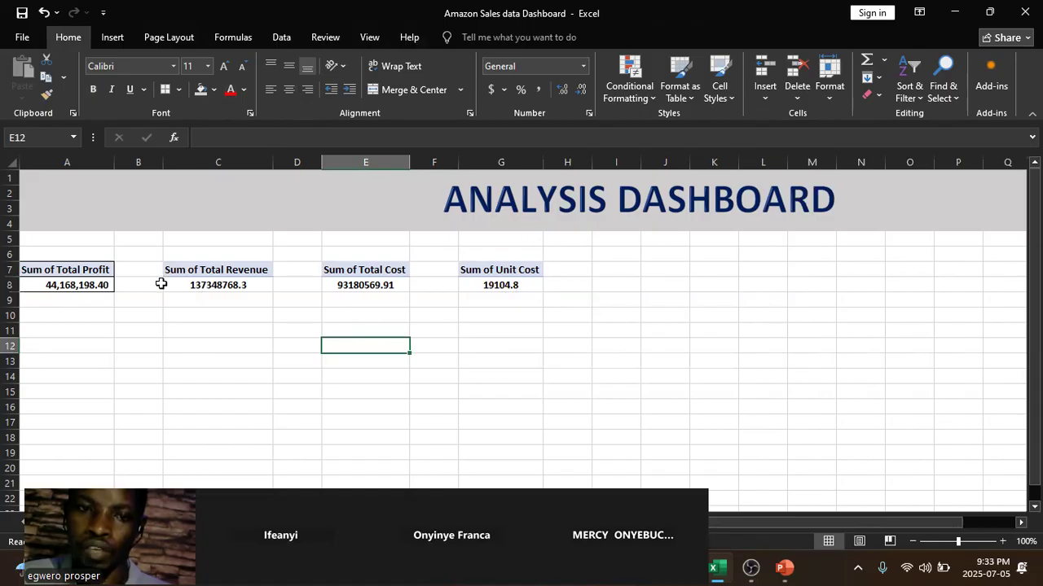
Step: Fill the spacer cells B7:B8, D7:D8 and F7:F8 between the PivotTables with red
drag(123, 269, 152, 284)
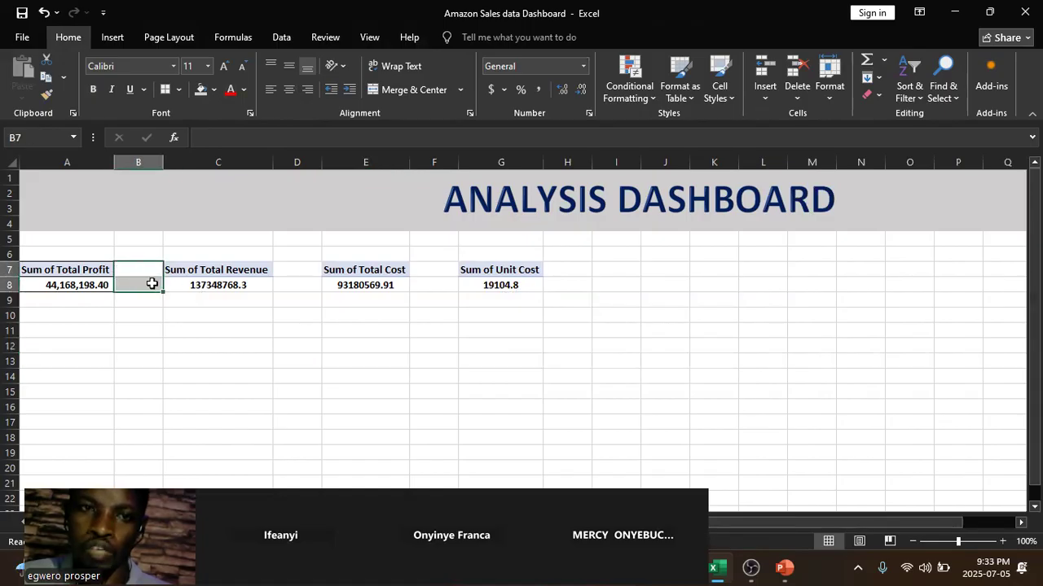
click(215, 91)
click(222, 311)
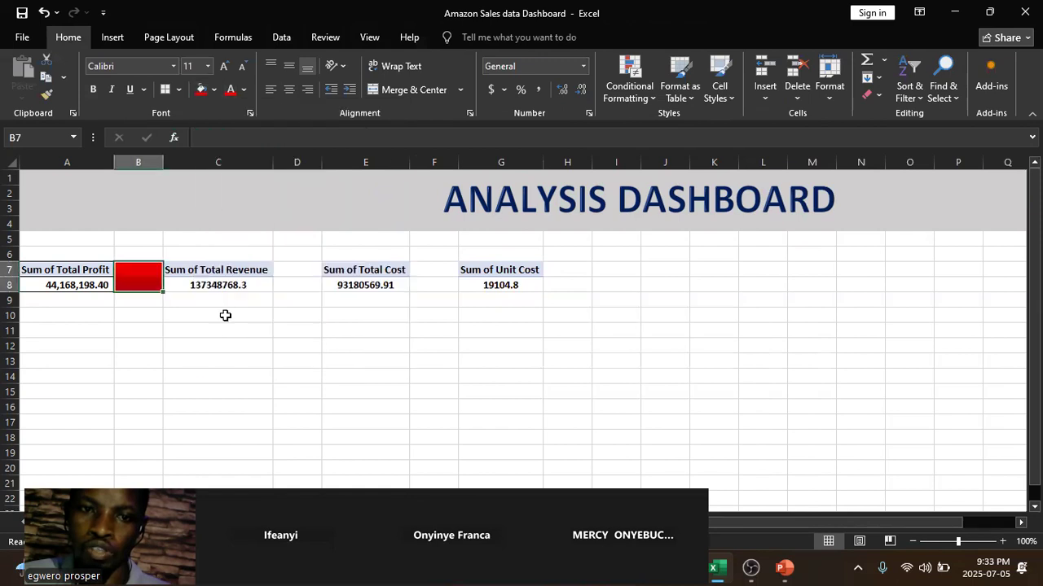
drag(290, 269, 298, 284)
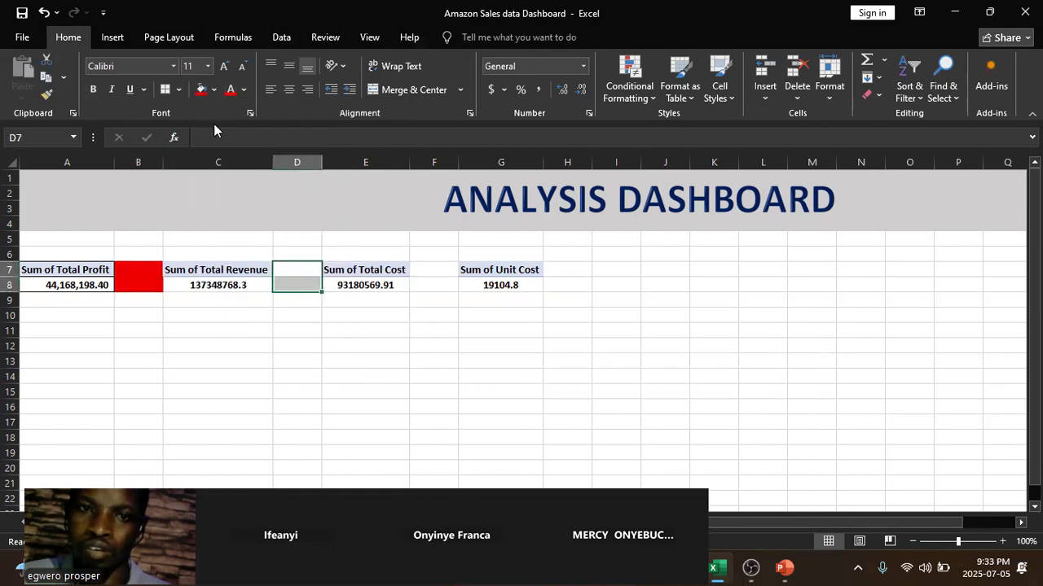
click(200, 92)
drag(426, 265, 439, 293)
click(200, 91)
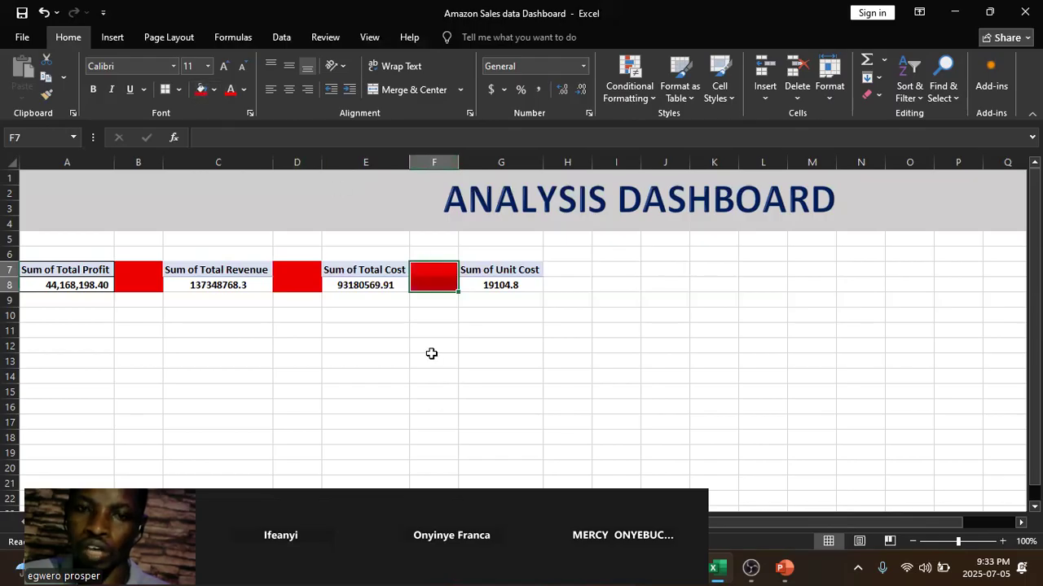
click(385, 383)
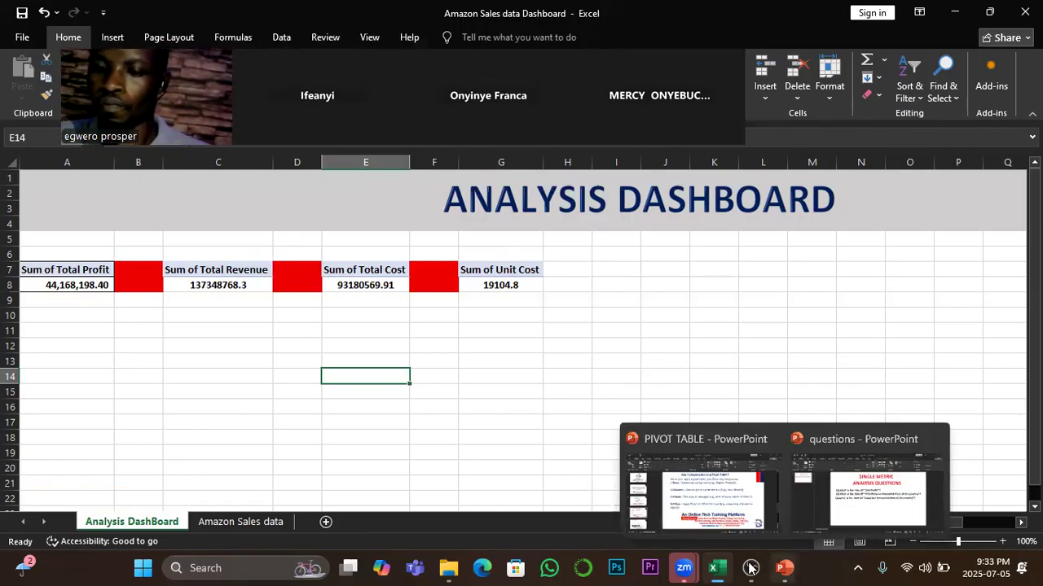
Step: Switch to PowerPoint to review the single metric analysis questions slide, and return to the Analysis DashBoard sheet in Excel
click(716, 568)
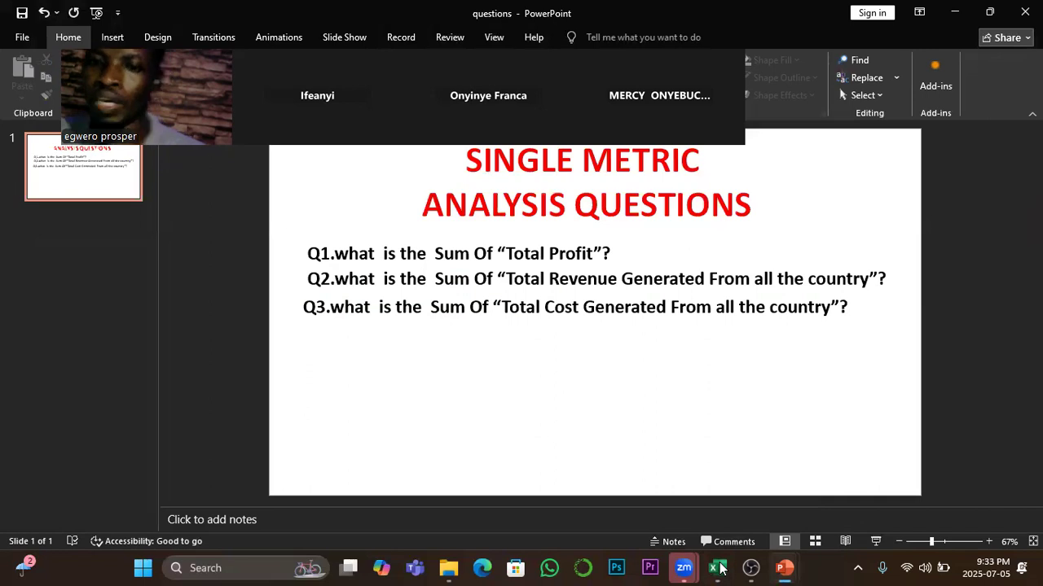
click(721, 568)
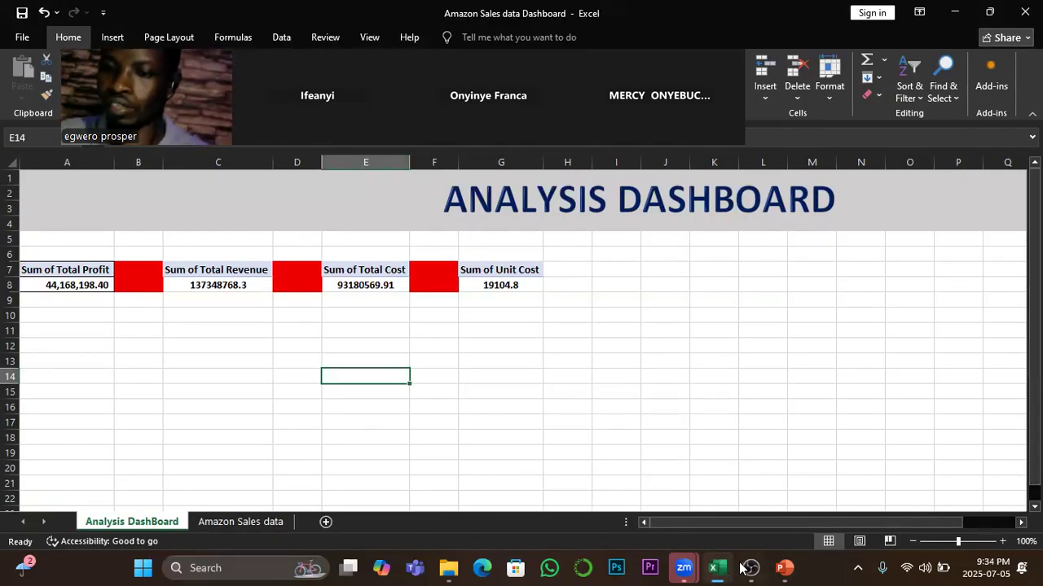
click(716, 567)
click(717, 568)
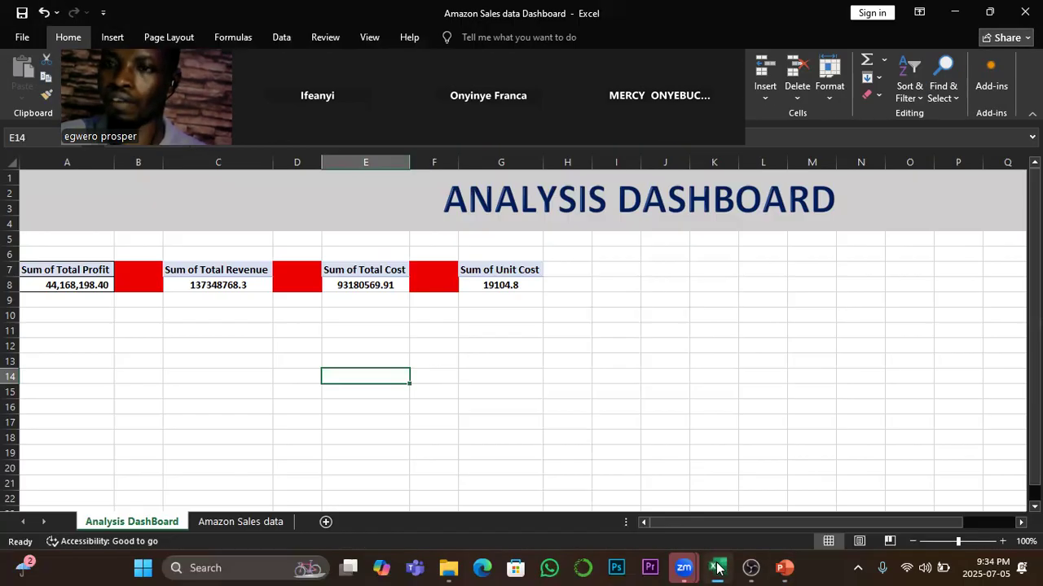
click(953, 12)
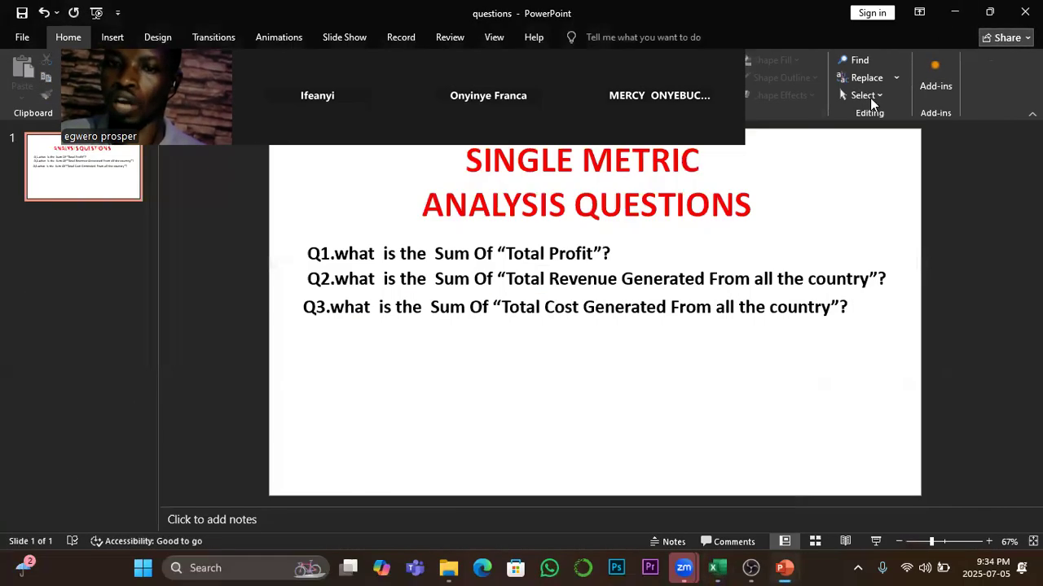
click(953, 13)
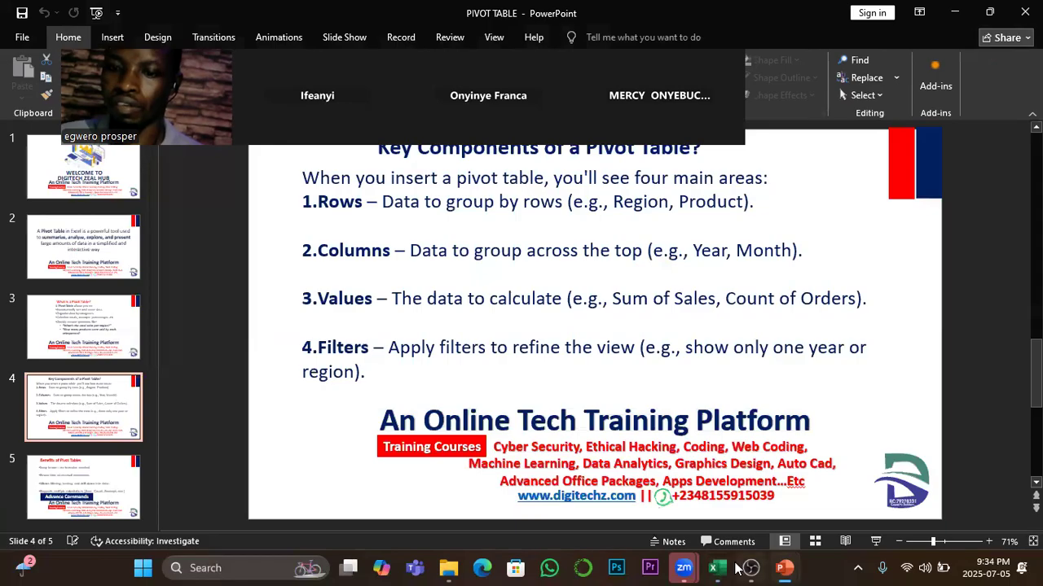
click(730, 566)
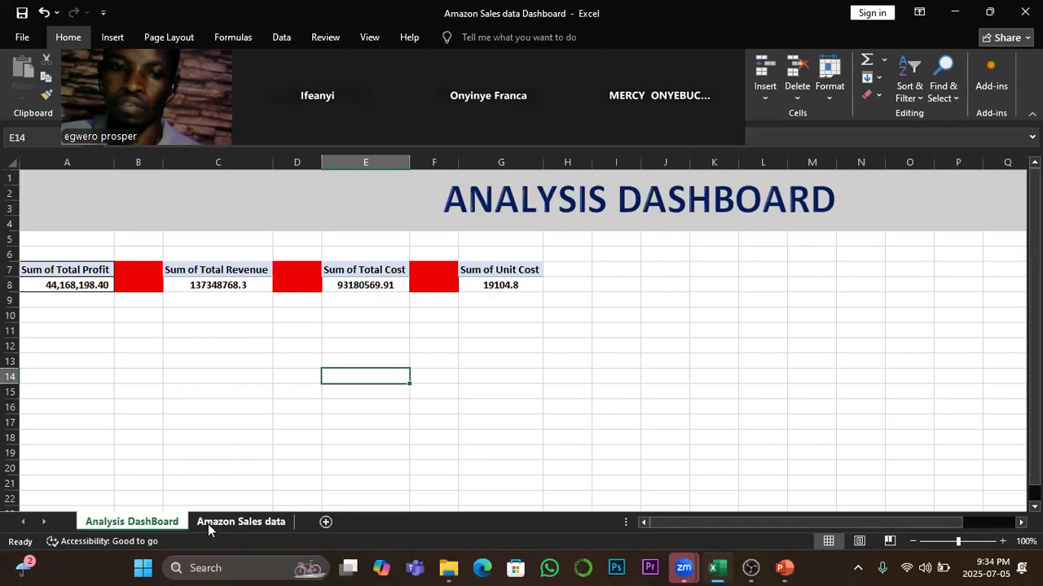
Step: Examine the cost, revenue and profit columns on the Amazon Sales data sheet and the total profit value on the Analysis DashBoard sheet
click(211, 524)
drag(858, 522, 981, 501)
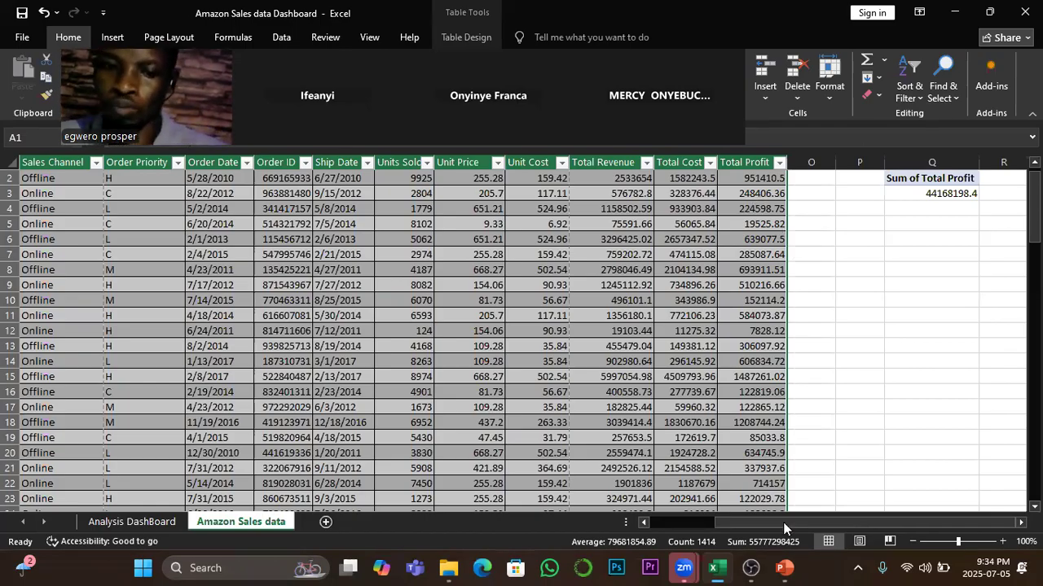
click(131, 521)
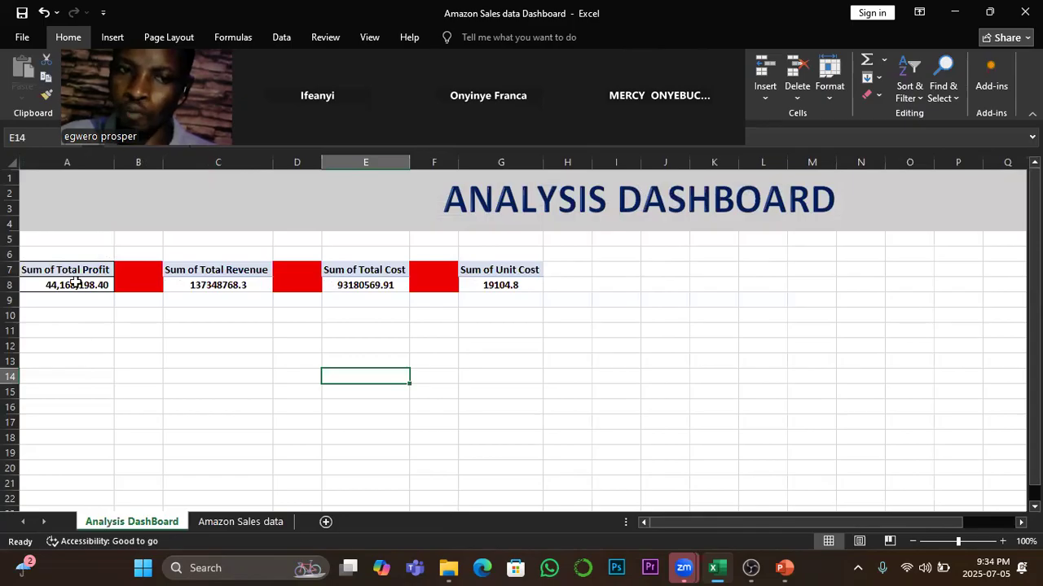
mouse_move(75, 289)
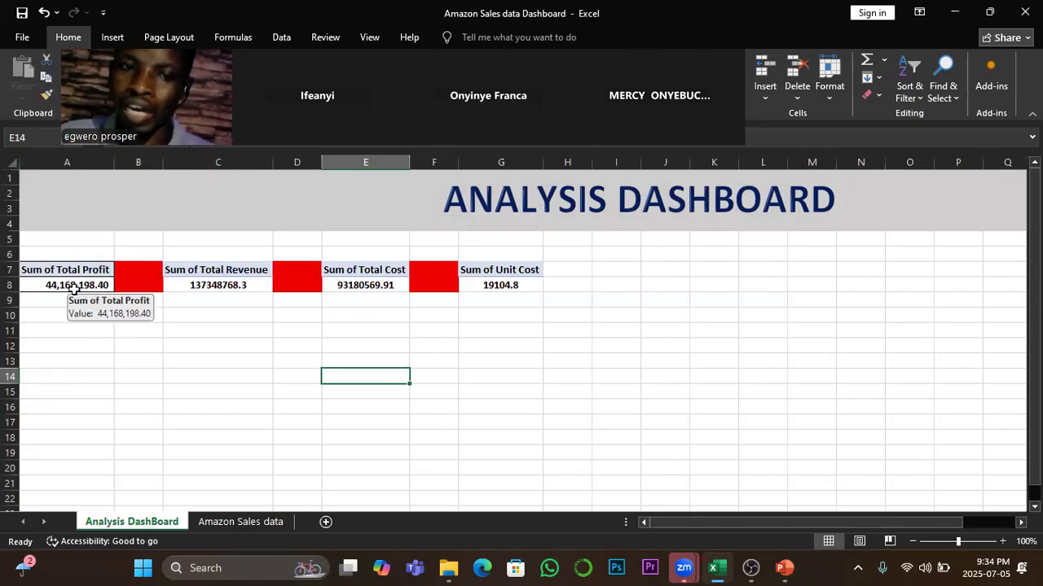
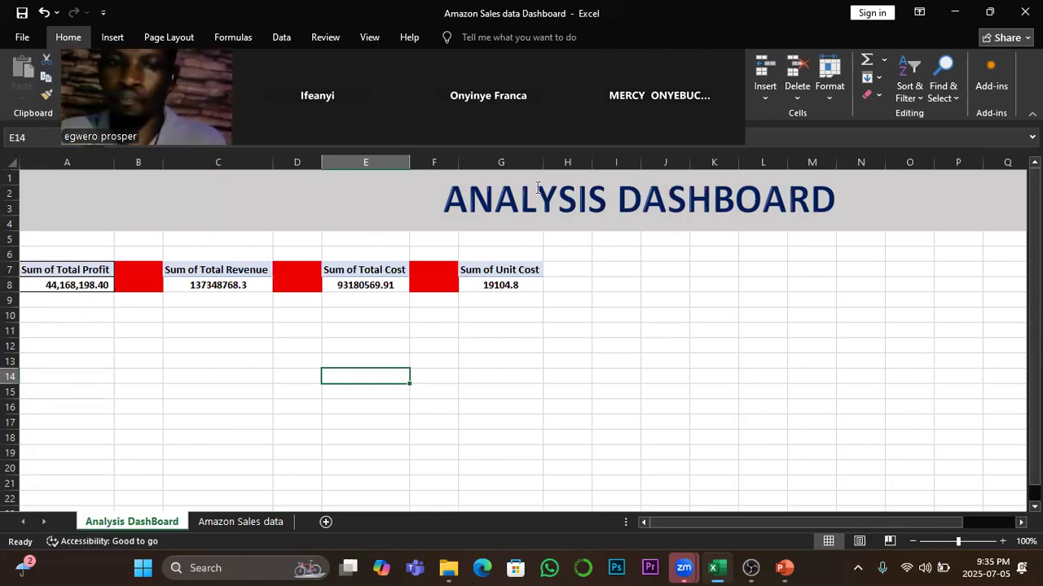
Step: Switch to the questions presentation in PowerPoint, duplicate the Q3 text box and place the copy below the original with a gap
click(776, 564)
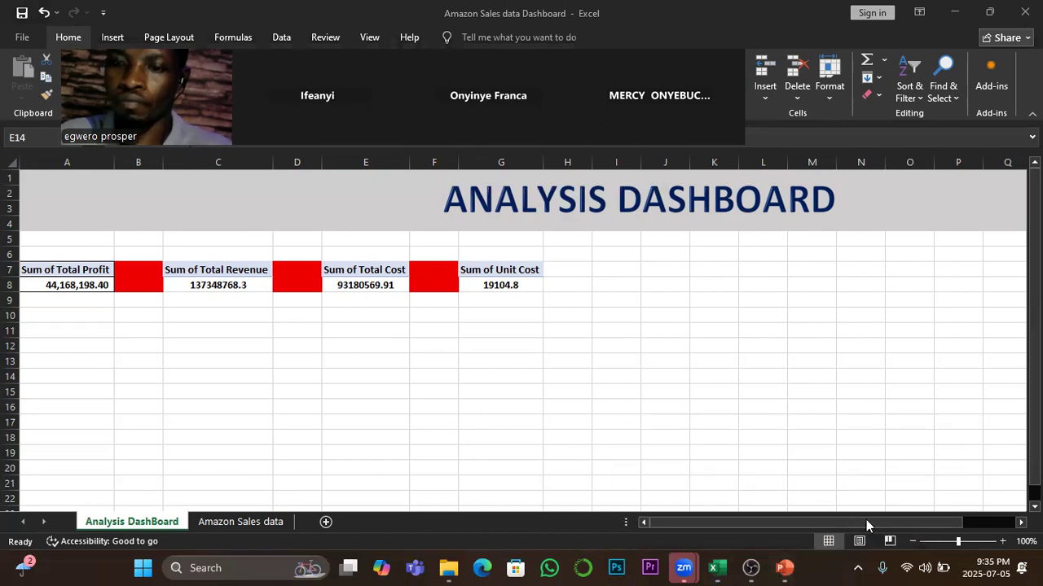
mouse_move(784, 568)
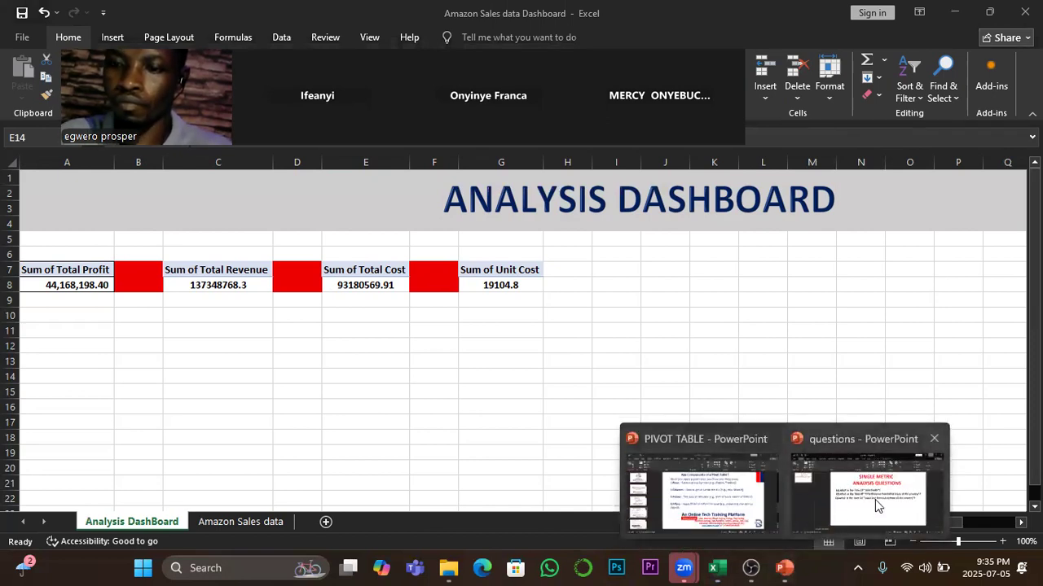
click(956, 11)
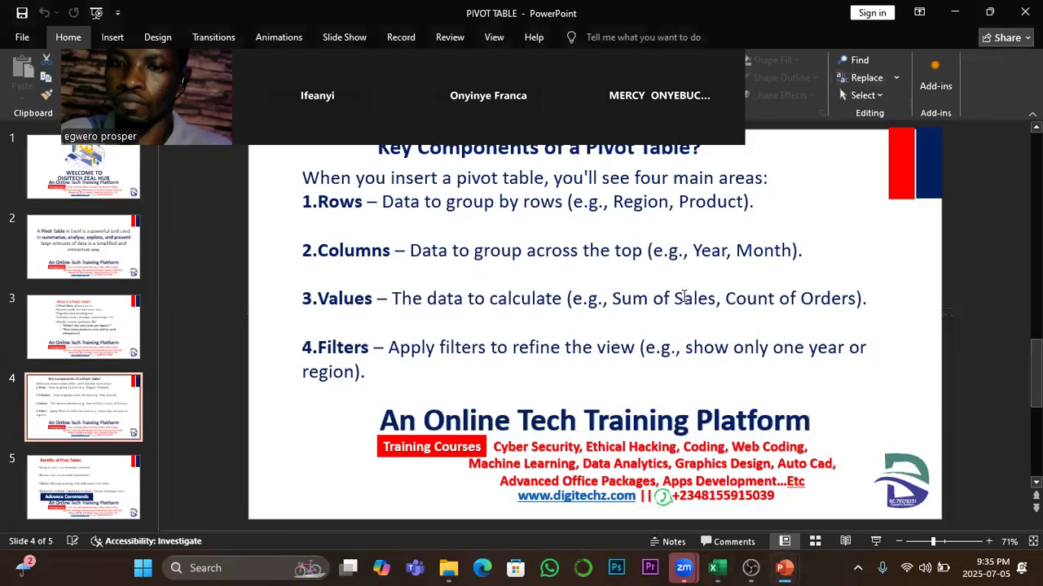
mouse_move(783, 568)
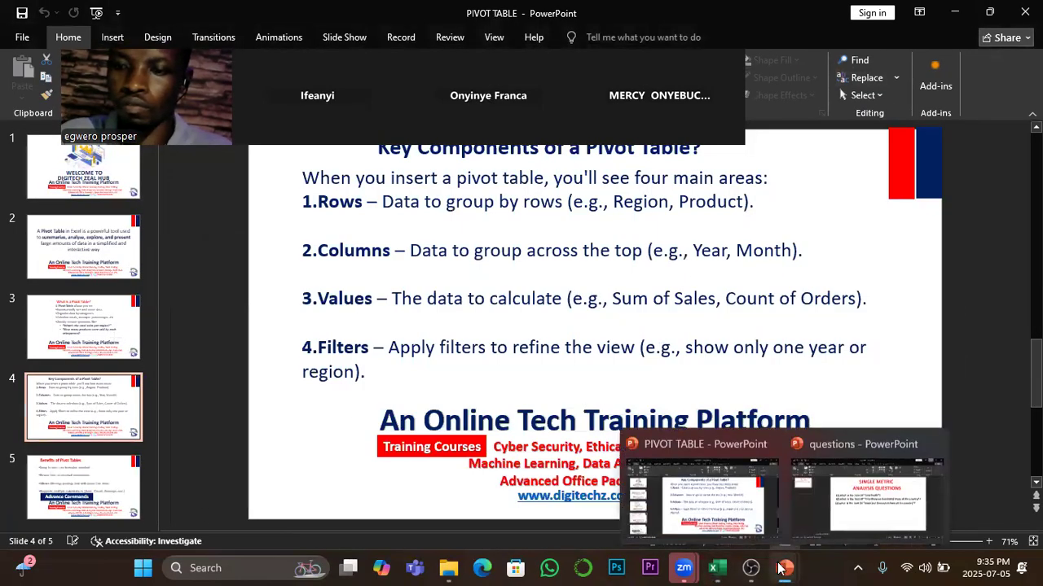
click(850, 500)
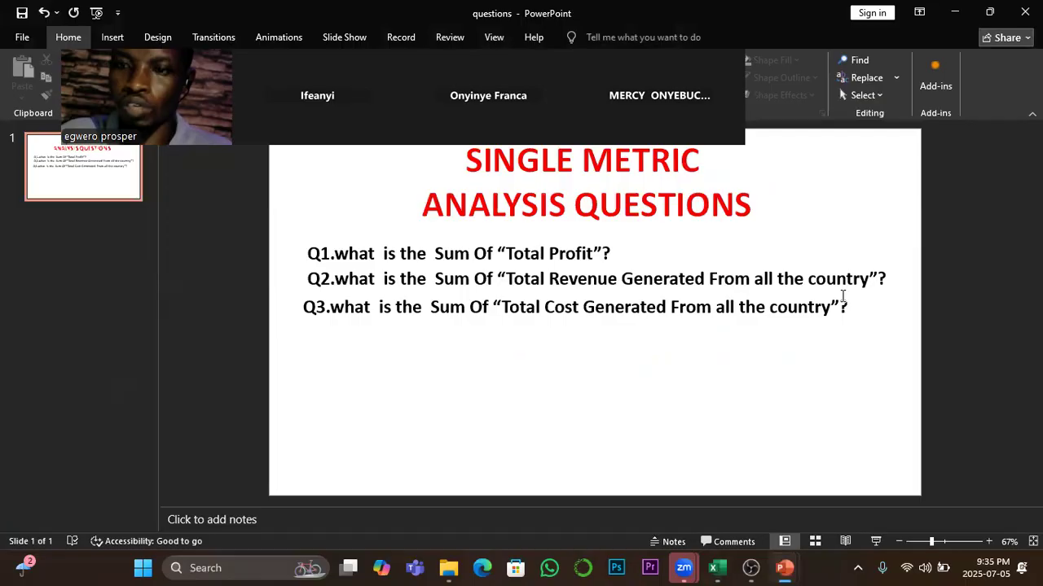
click(803, 307)
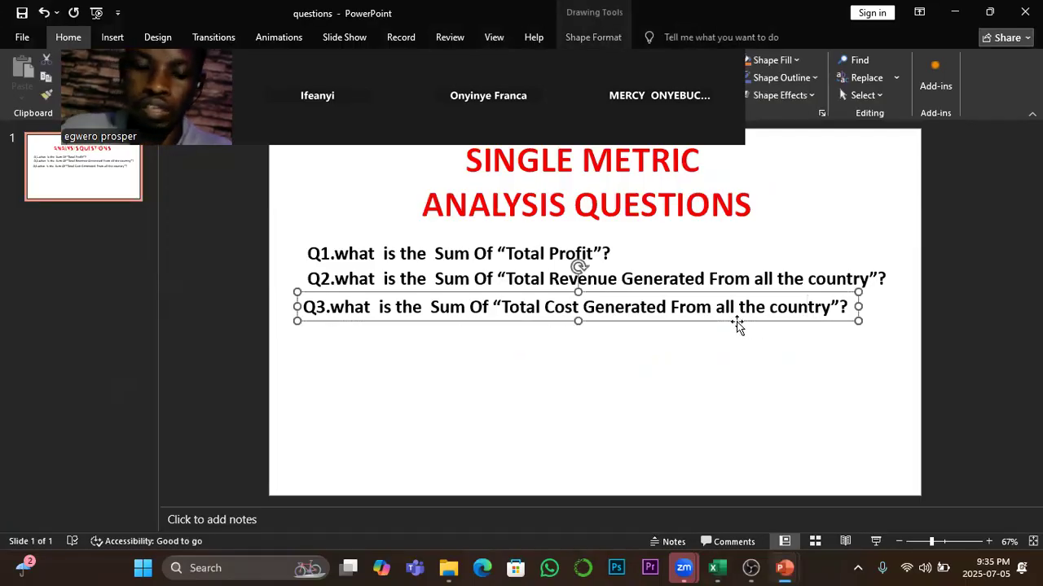
key(ctrl+d)
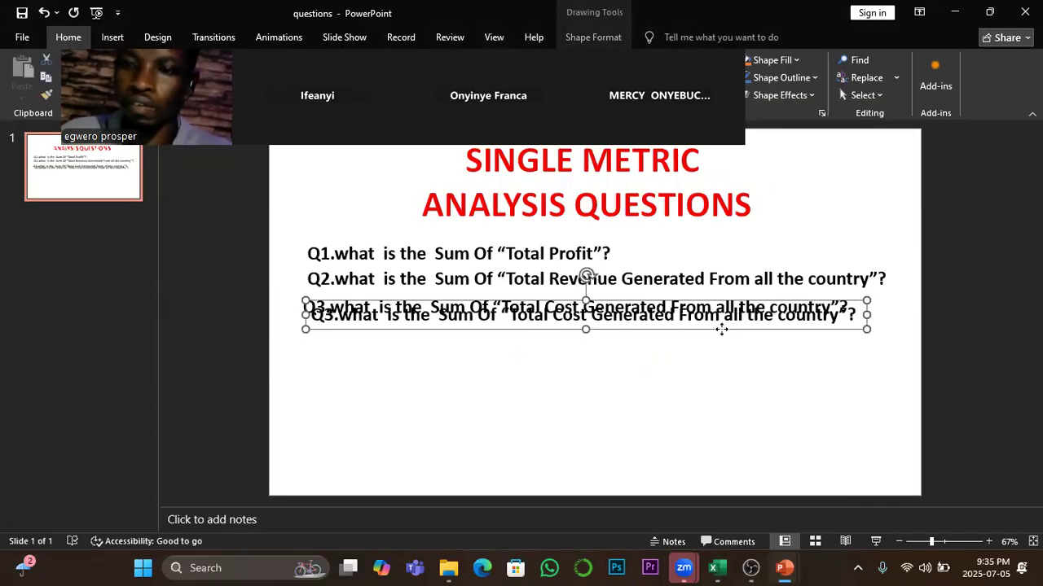
drag(721, 329, 713, 396)
Step: Select the entire question text in the duplicated Q3 text box
double_click(309, 381)
drag(465, 391, 849, 391)
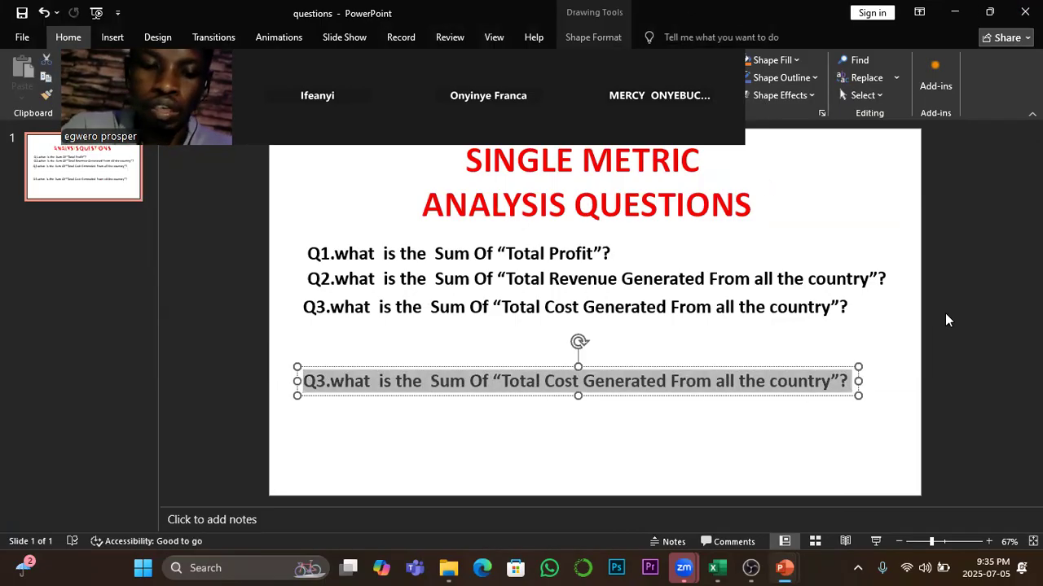
Step: Replace the duplicated Q3 line below the questions on the slide with the text "Caterigo"
text(Cate)
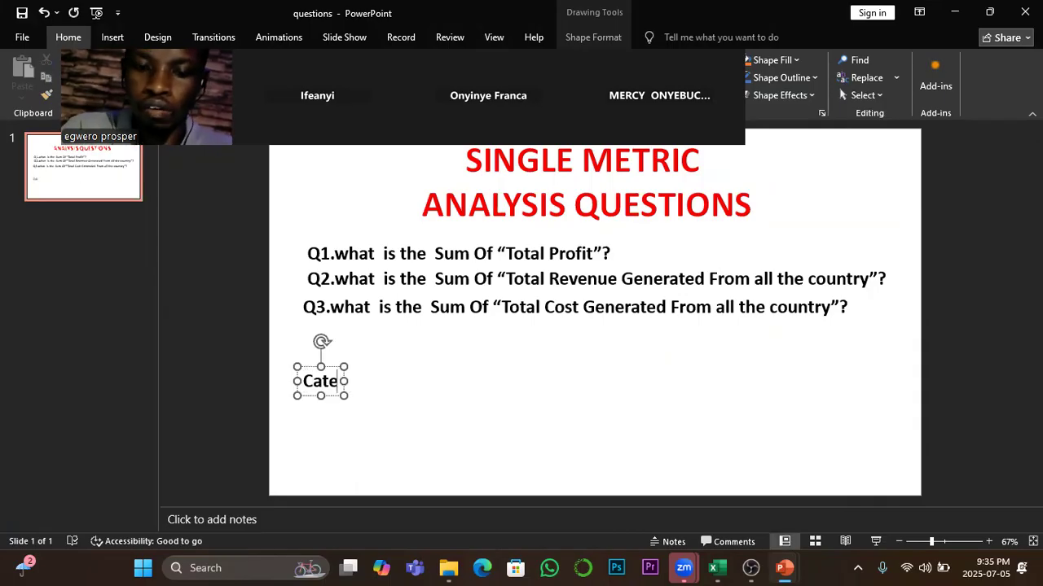
text(rigo)
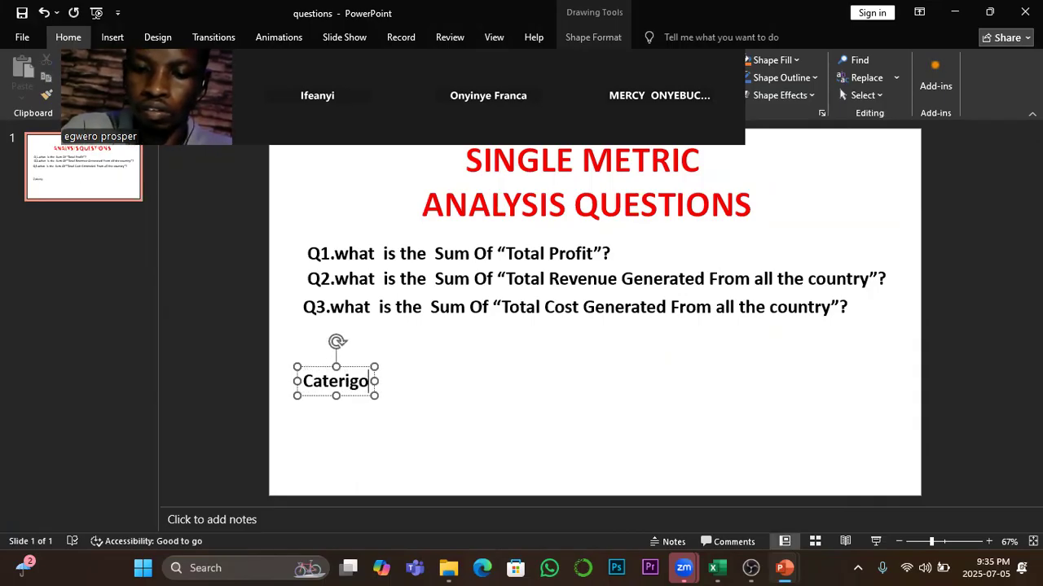
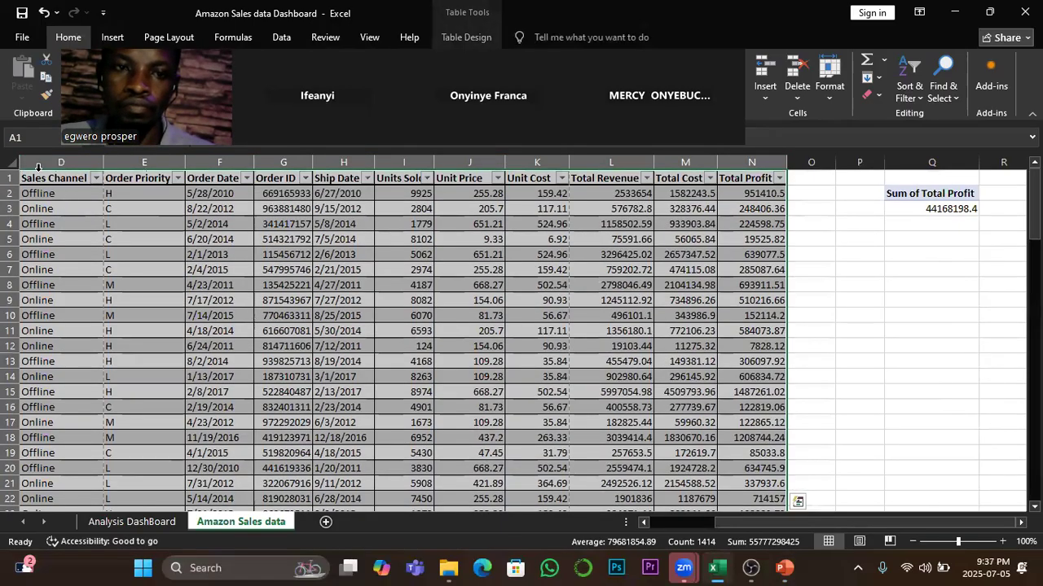
Step: Insert a PivotTable from Table1 on the existing Analysis DashBoard worksheet at cell A10
click(113, 40)
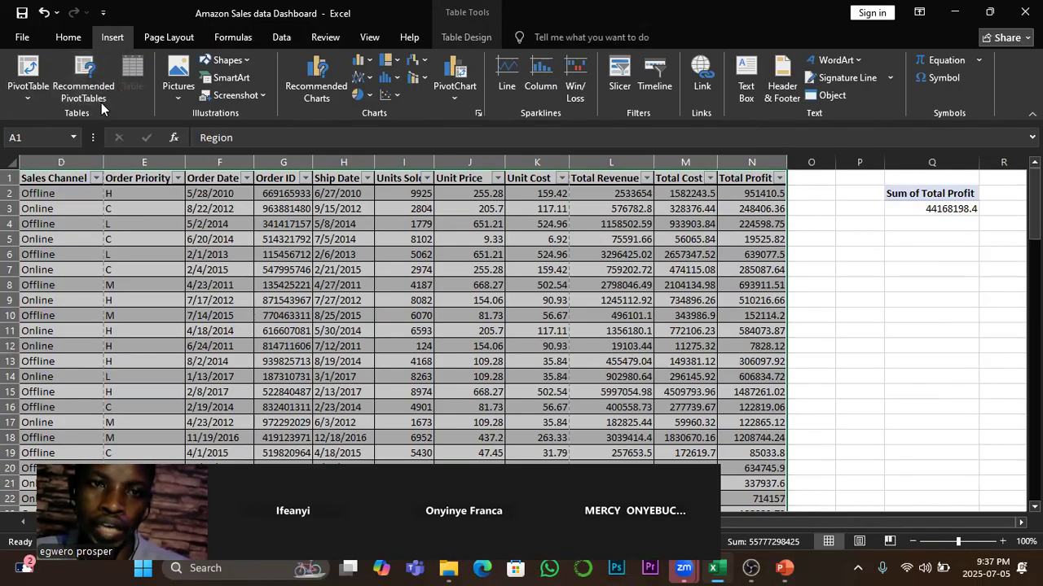
click(26, 73)
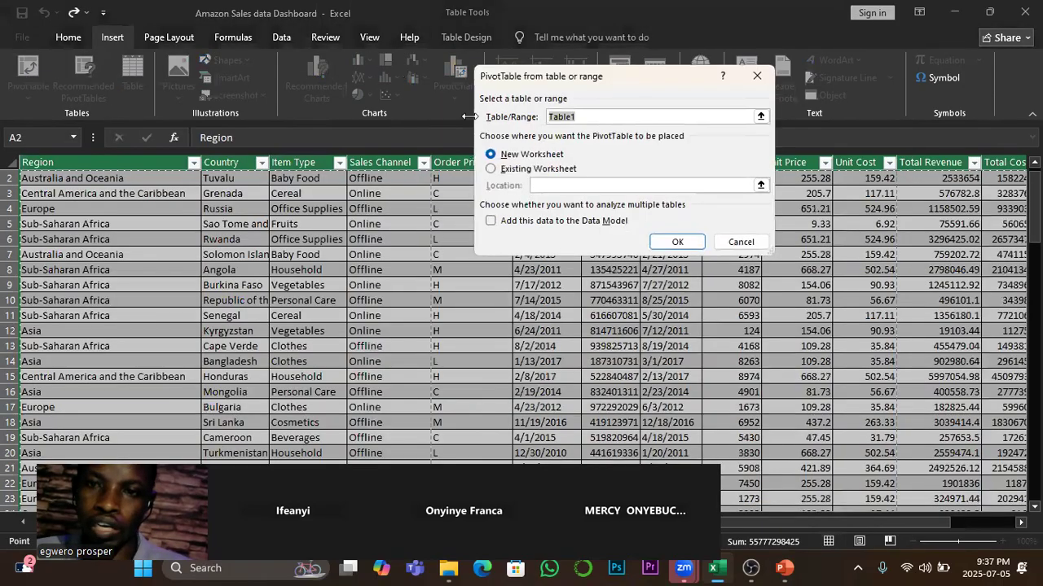
click(491, 169)
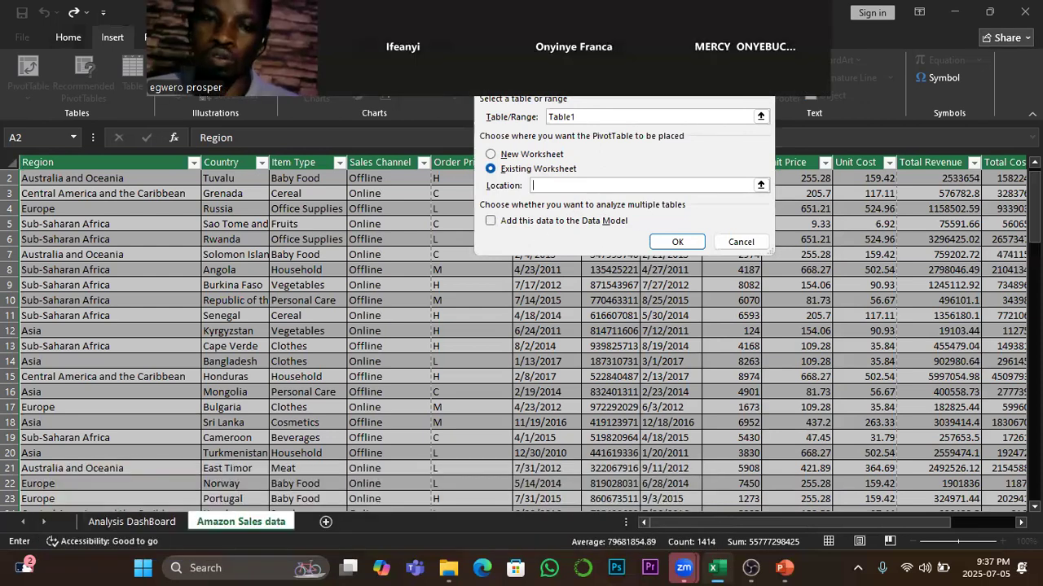
click(141, 522)
click(38, 316)
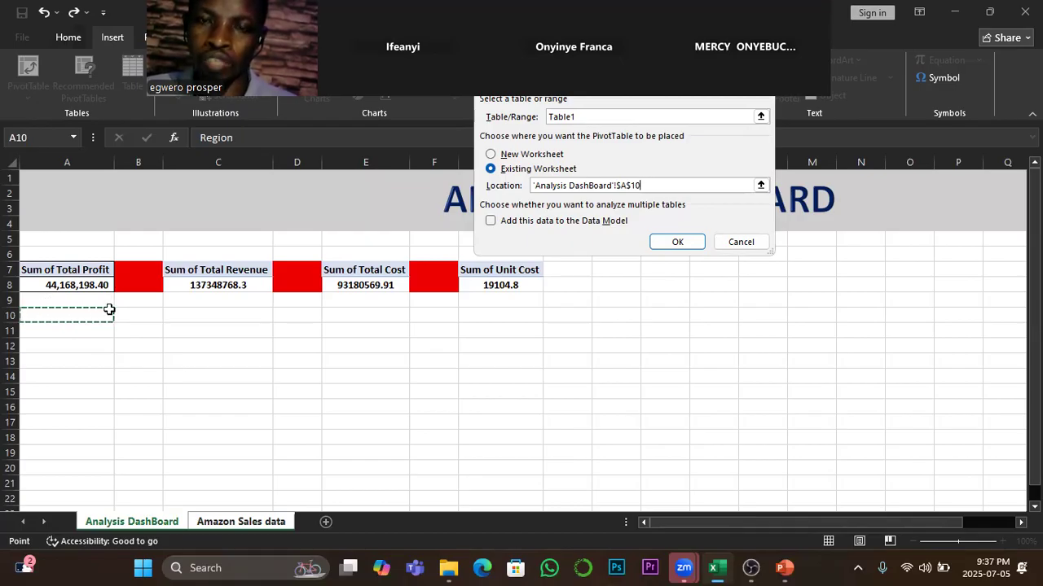
click(678, 243)
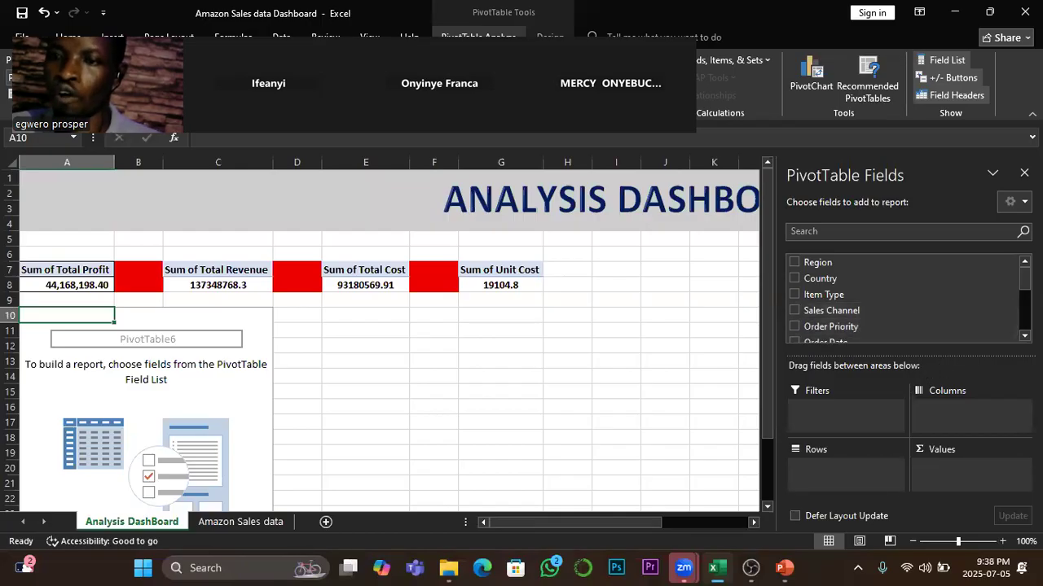
Step: Try the Country field as the new PivotTable's column labels and move it to the row labels
scroll(1003, 327, down, 5)
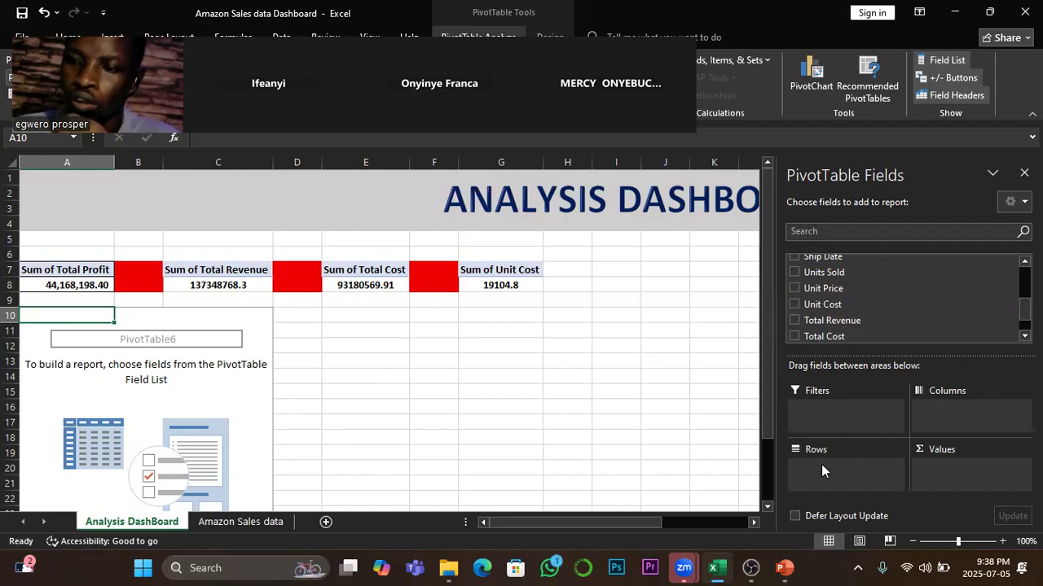
scroll(904, 309, up, 1)
scroll(904, 300, up, 2)
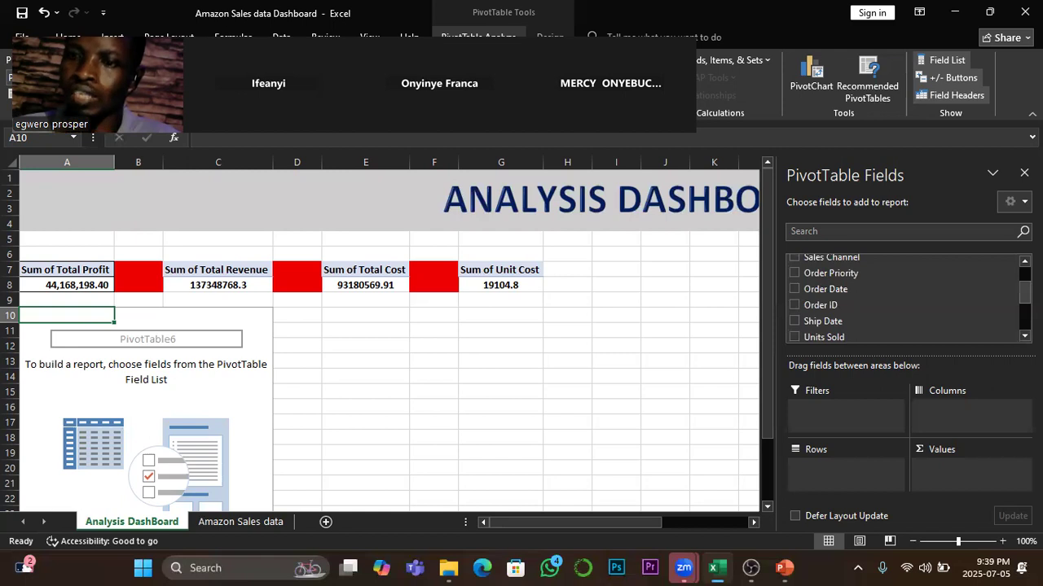
scroll(904, 297, up, 2)
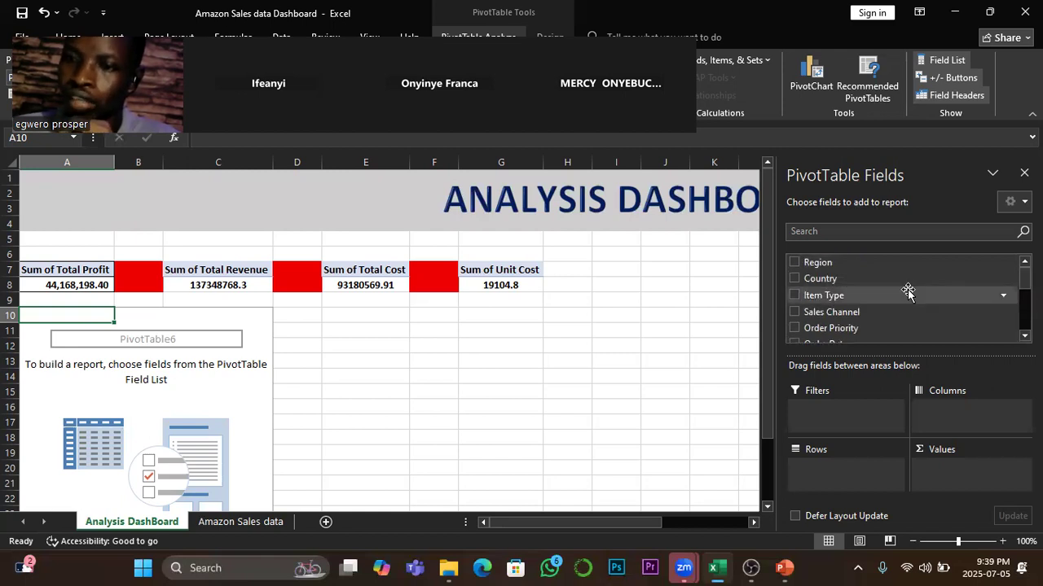
drag(821, 277, 964, 430)
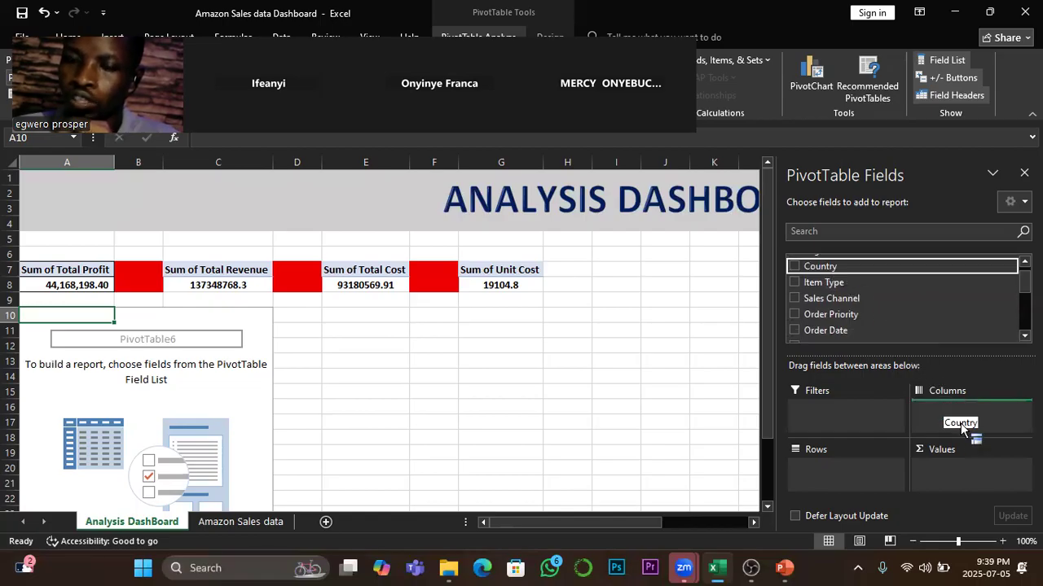
drag(962, 429, 961, 428)
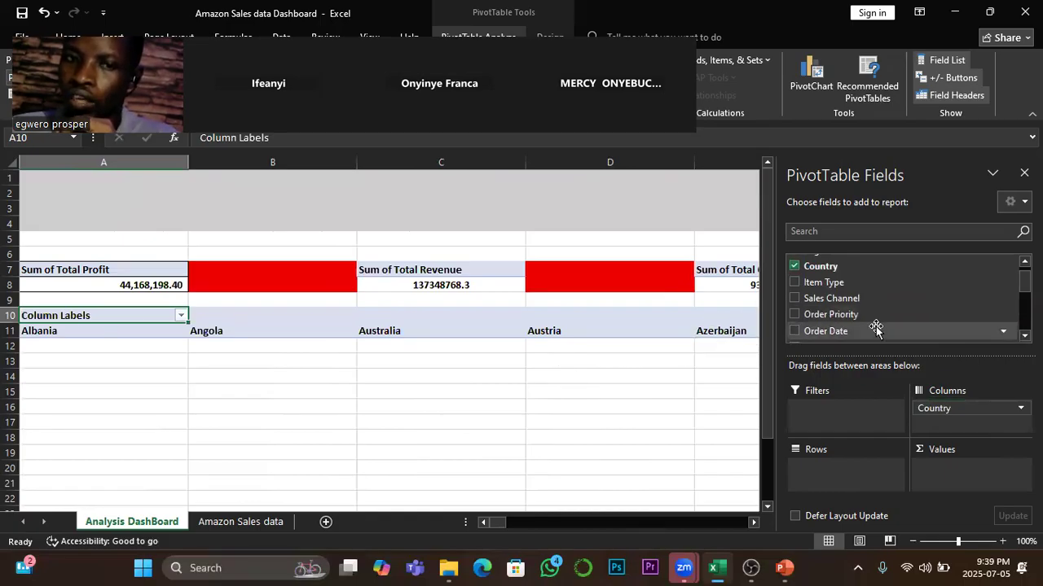
drag(937, 415, 821, 478)
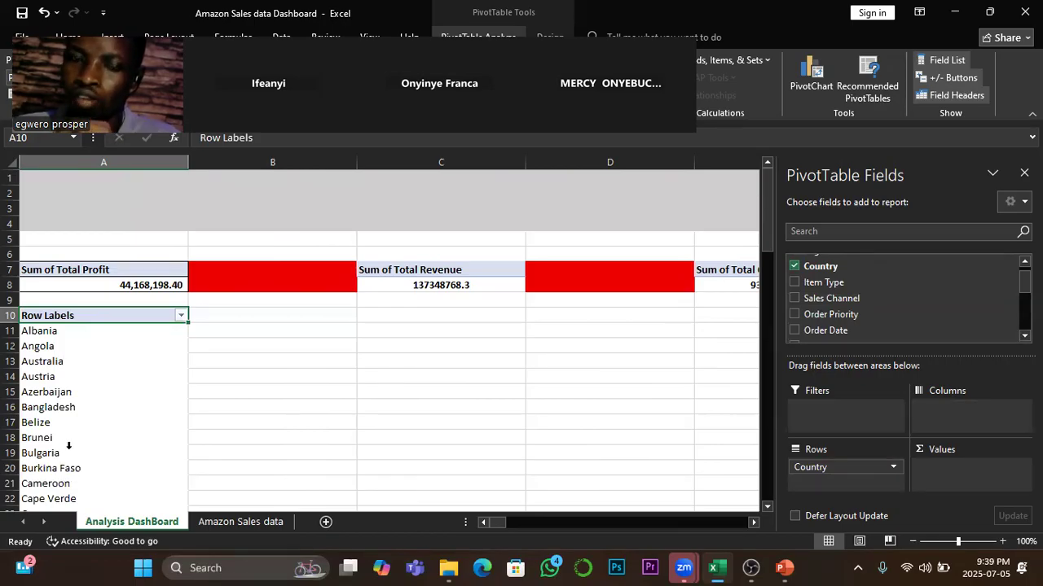
Step: Look through the country row labels and remove the Country field from the PivotTable
scroll(68, 445, down, 3)
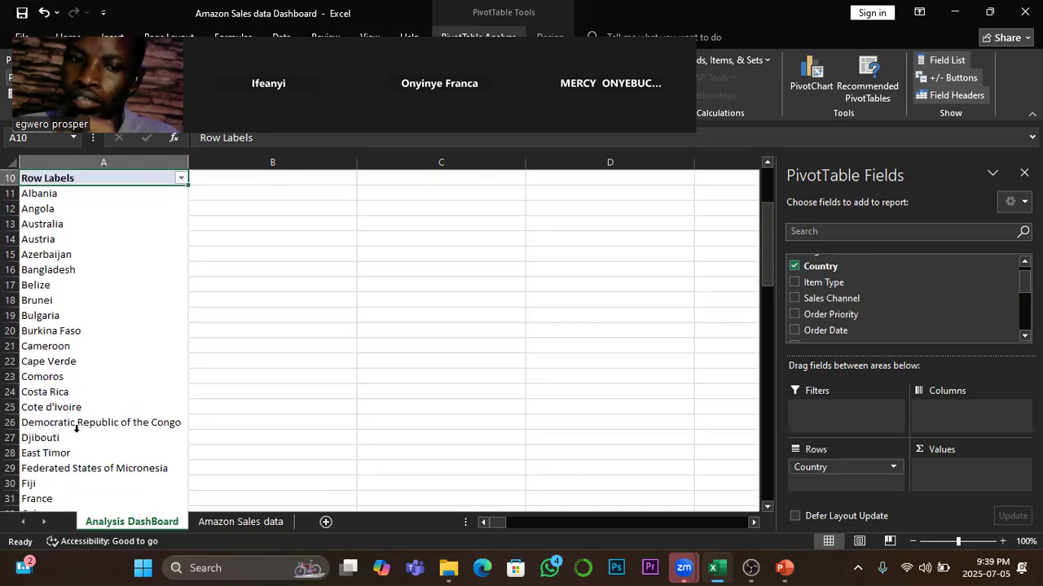
scroll(76, 427, down, 2)
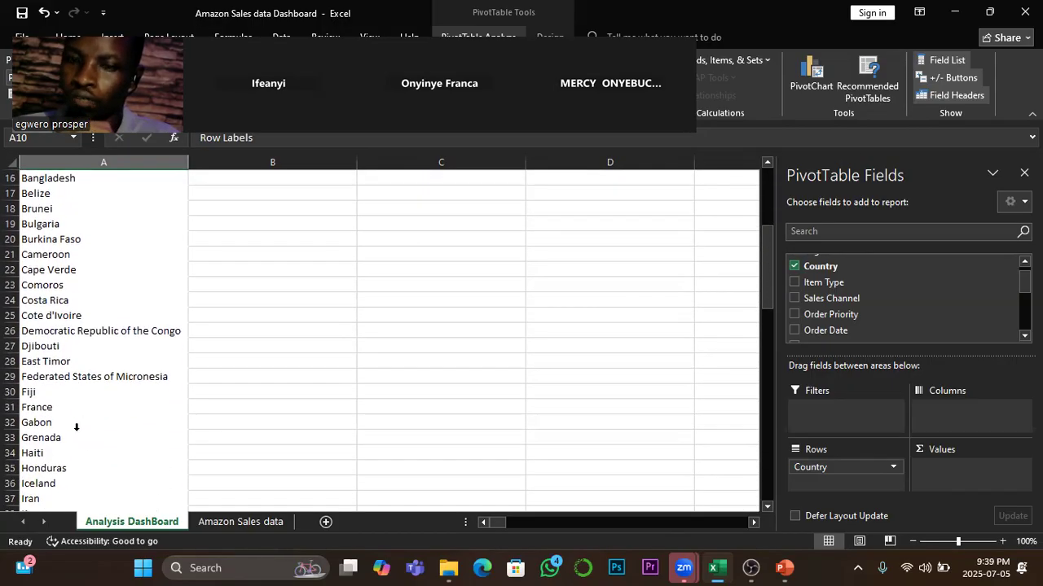
scroll(75, 427, up, 4)
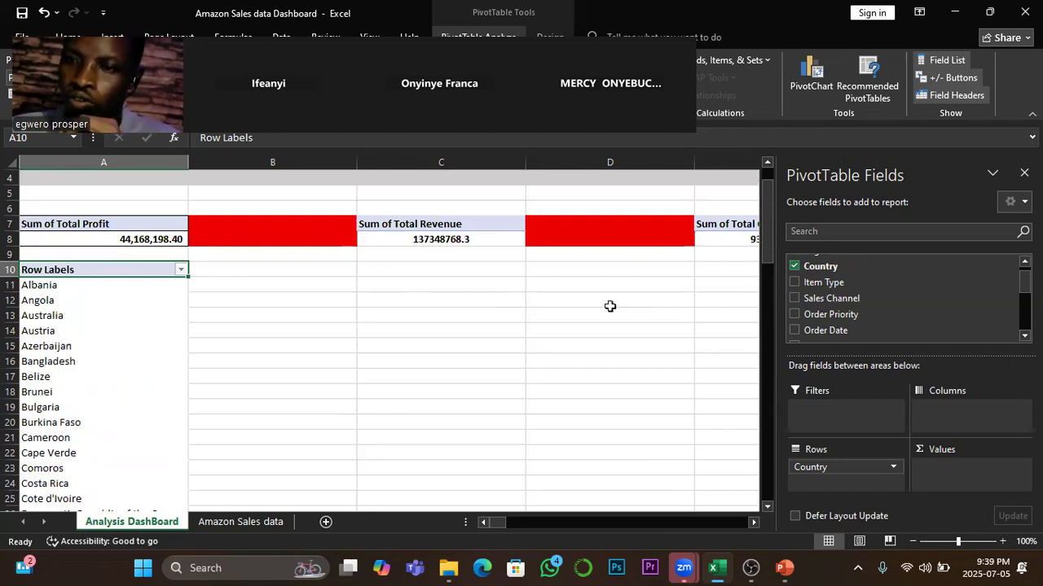
click(794, 268)
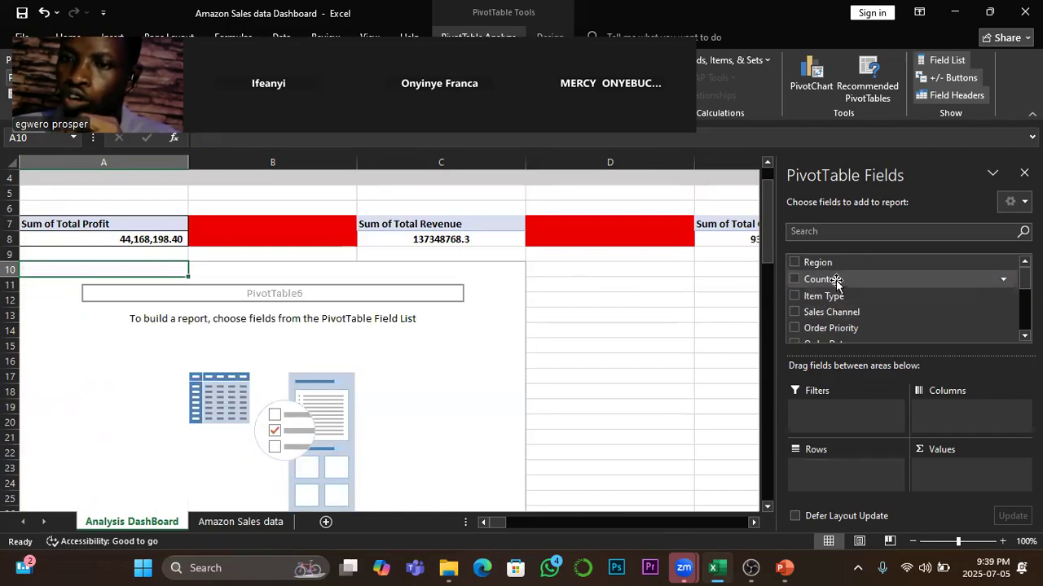
Step: Add the Region field to the PivotTable's rows and rename its Row Labels header "Region"
click(795, 263)
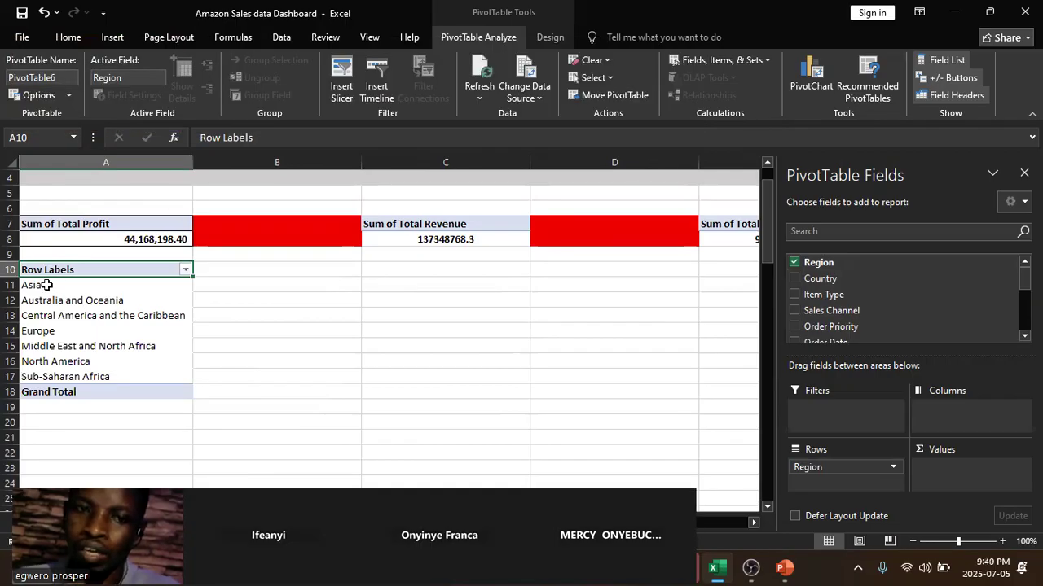
click(254, 137)
triple_click(194, 139)
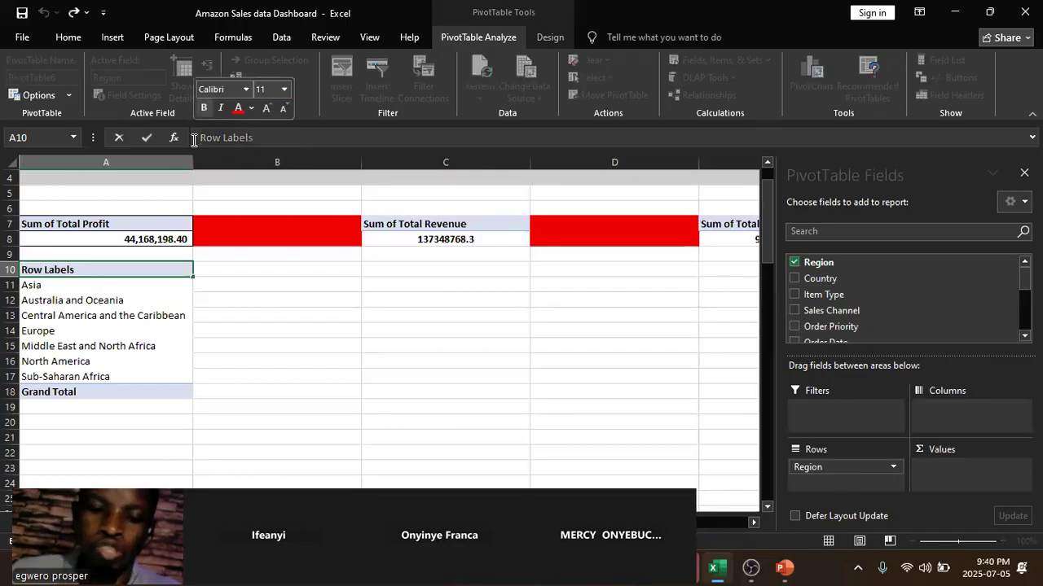
text(Region)
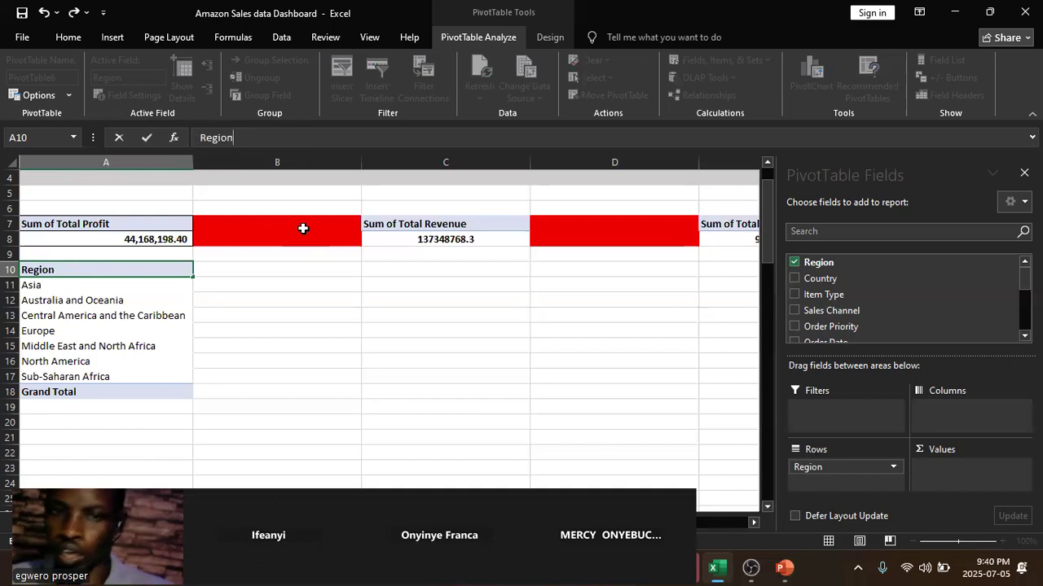
click(126, 300)
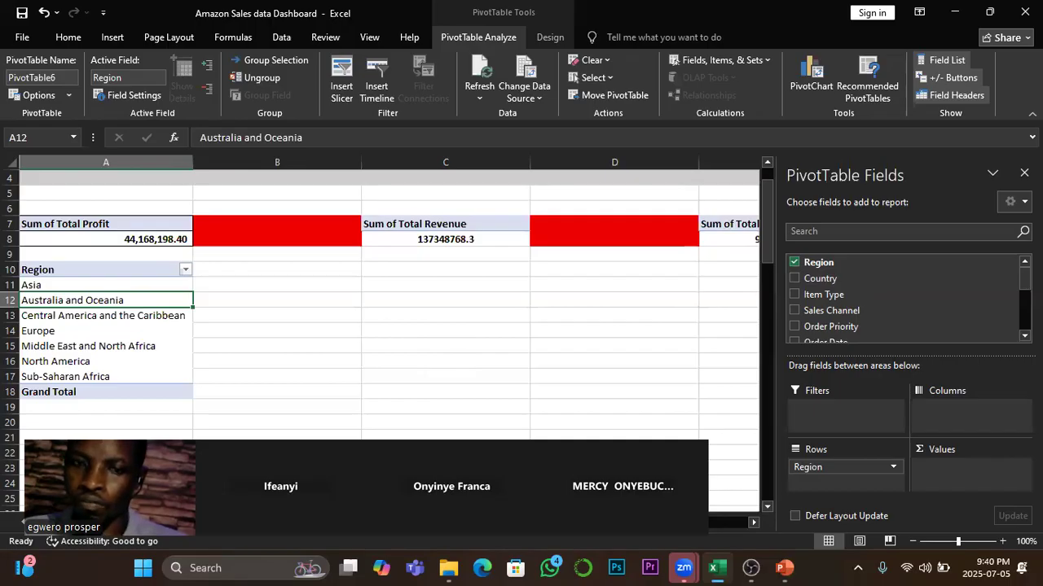
Step: Add Total Profit to the values of the Region PivotTable as a sum
scroll(156, 368, down, 1)
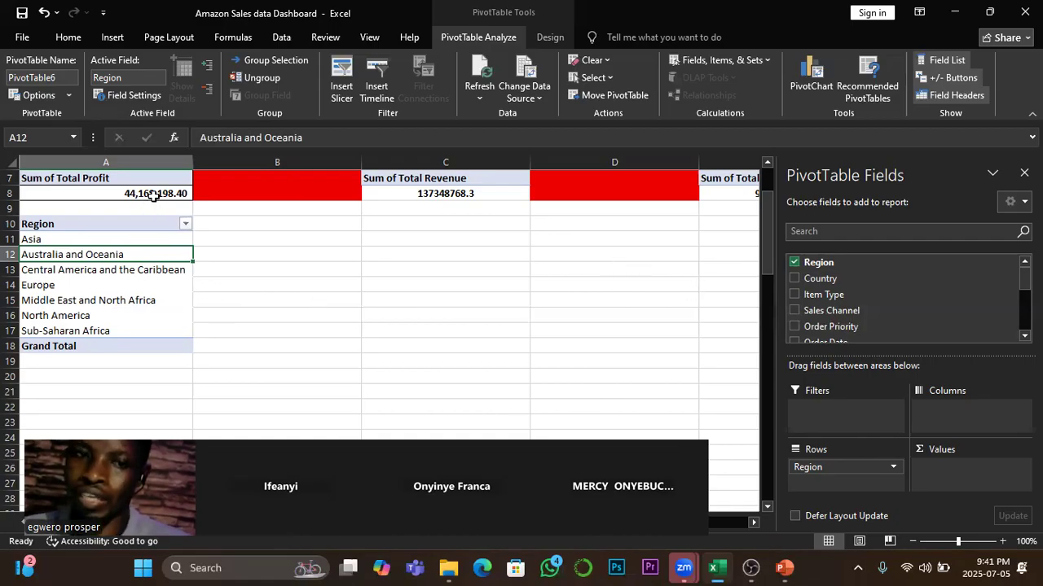
mouse_move(450, 197)
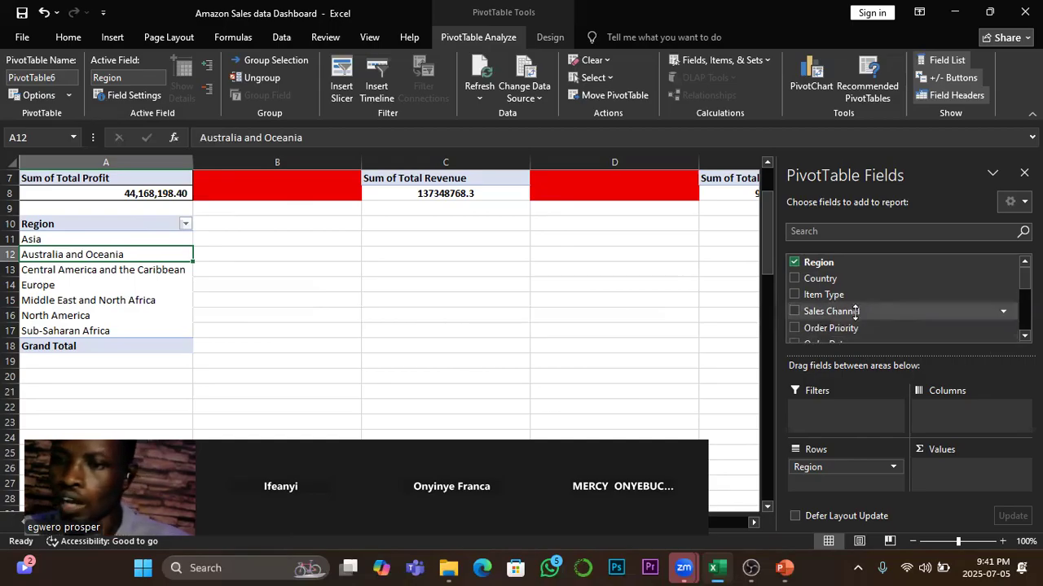
scroll(855, 311, down, 5)
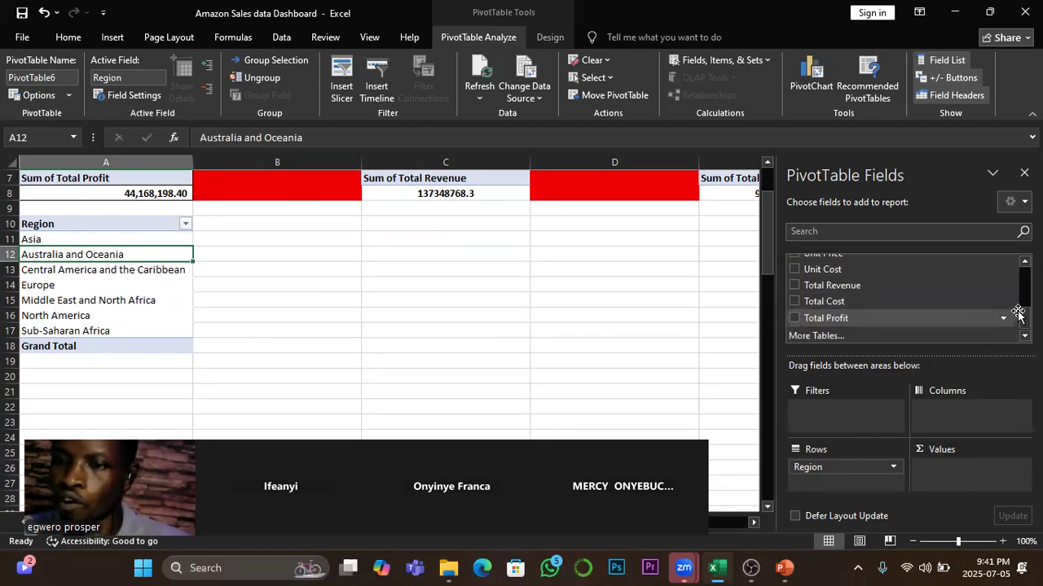
drag(826, 317, 948, 477)
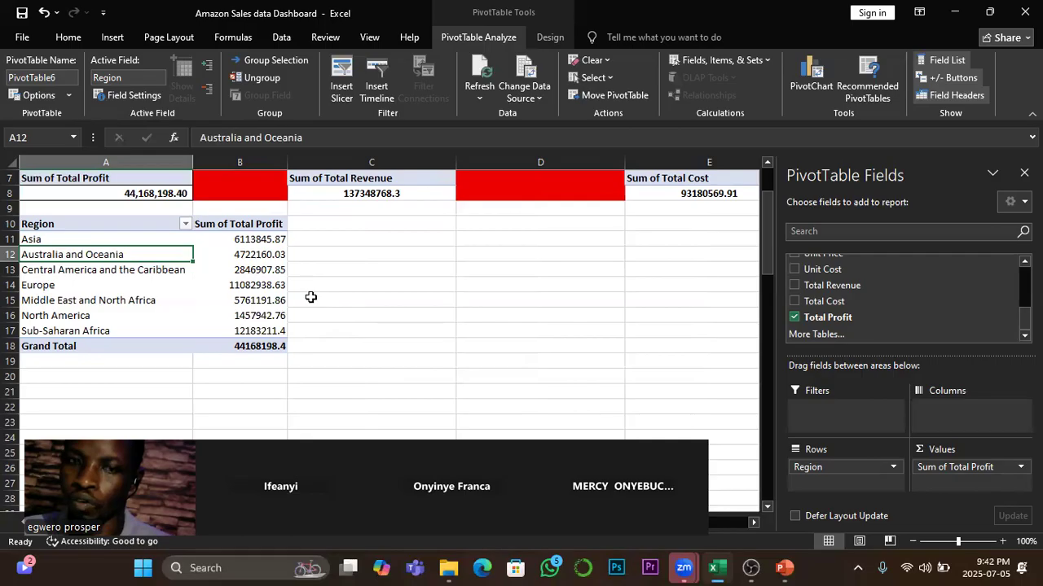
Step: Apply all borders to the whole Region and Sum of Total Profit PivotTable, A10:B18
drag(63, 227, 233, 348)
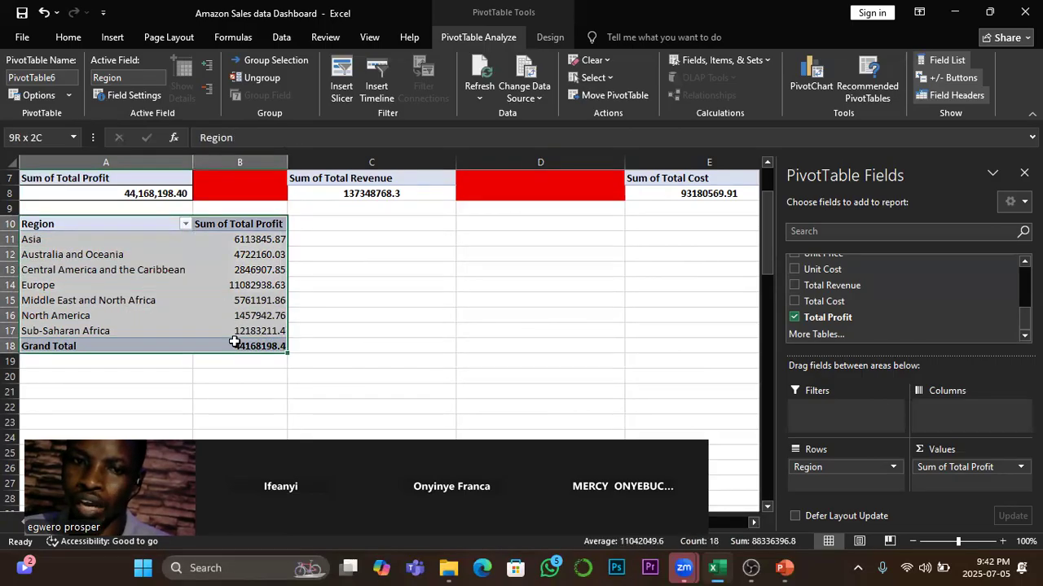
click(78, 40)
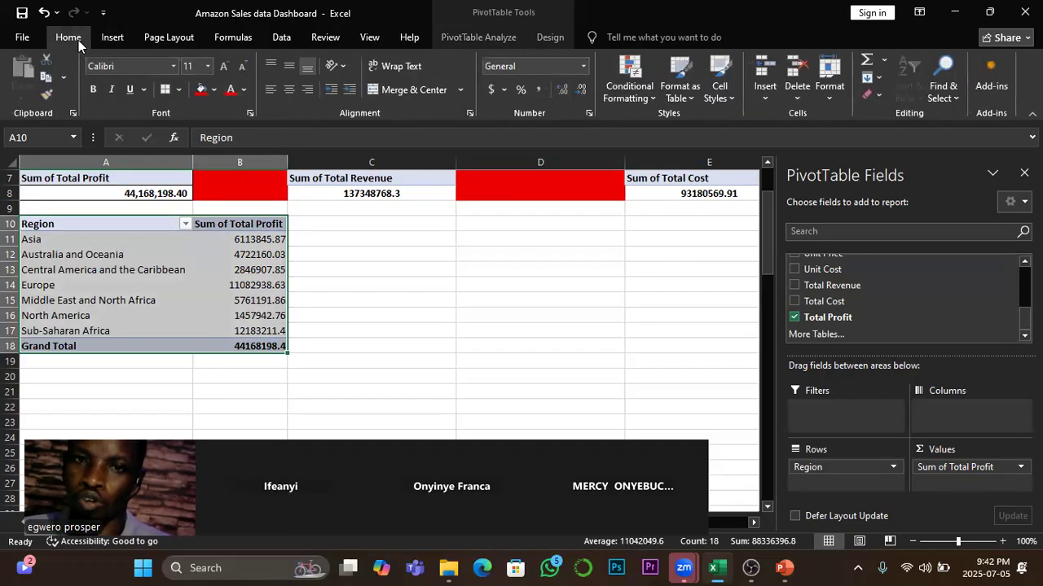
click(178, 90)
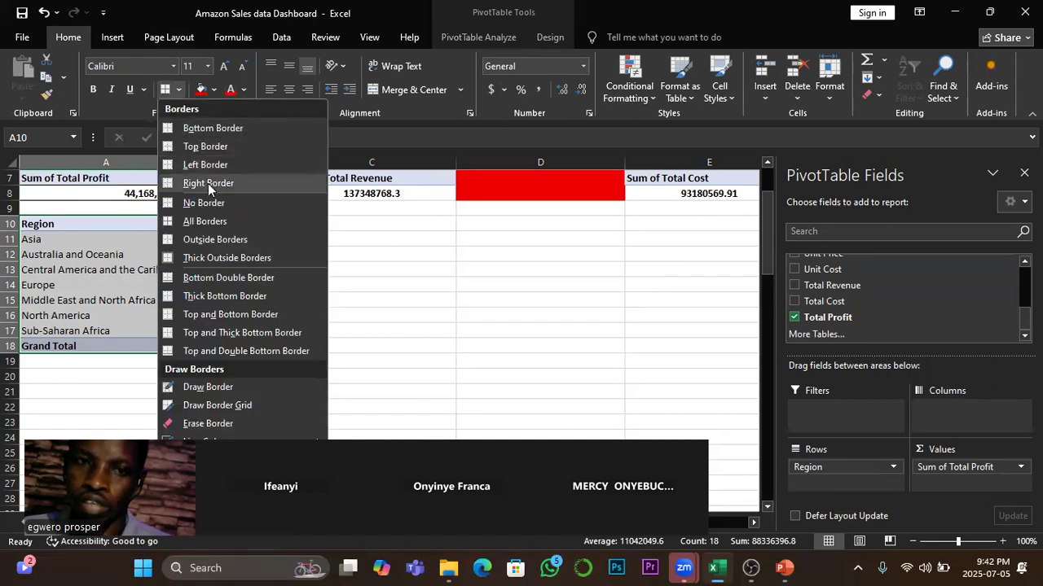
click(206, 221)
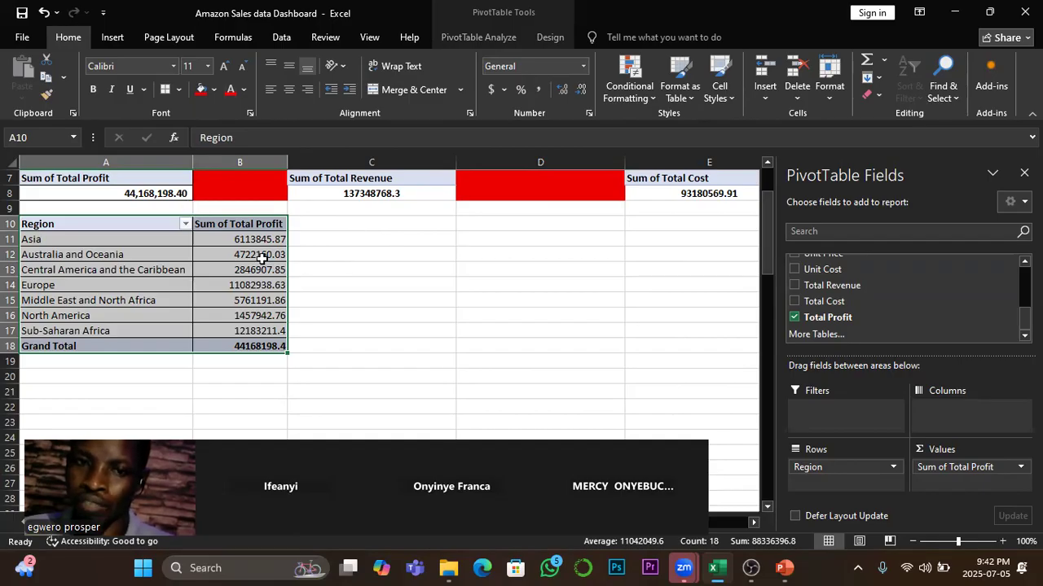
click(345, 245)
click(213, 274)
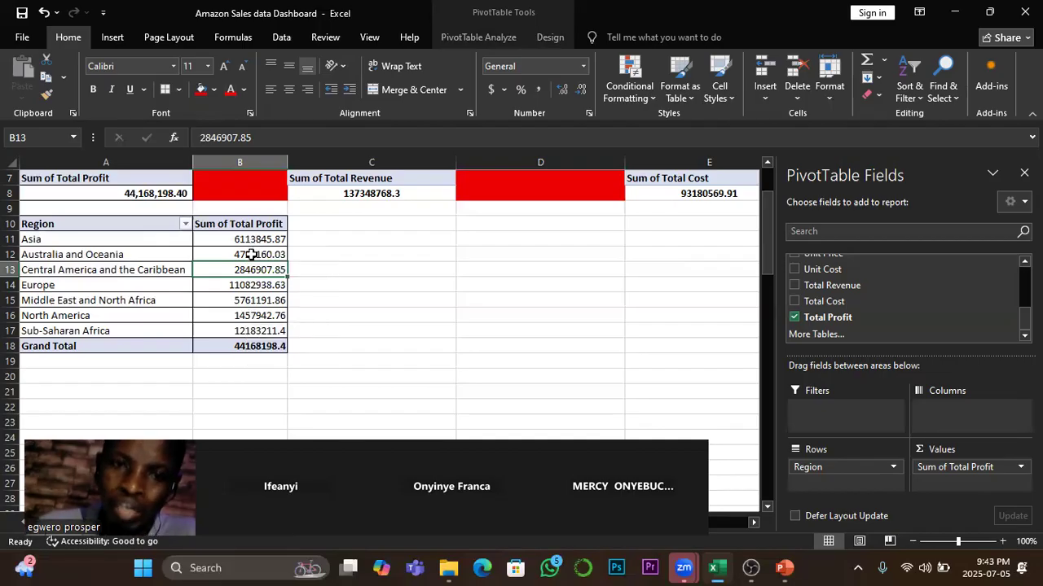
drag(259, 238, 258, 331)
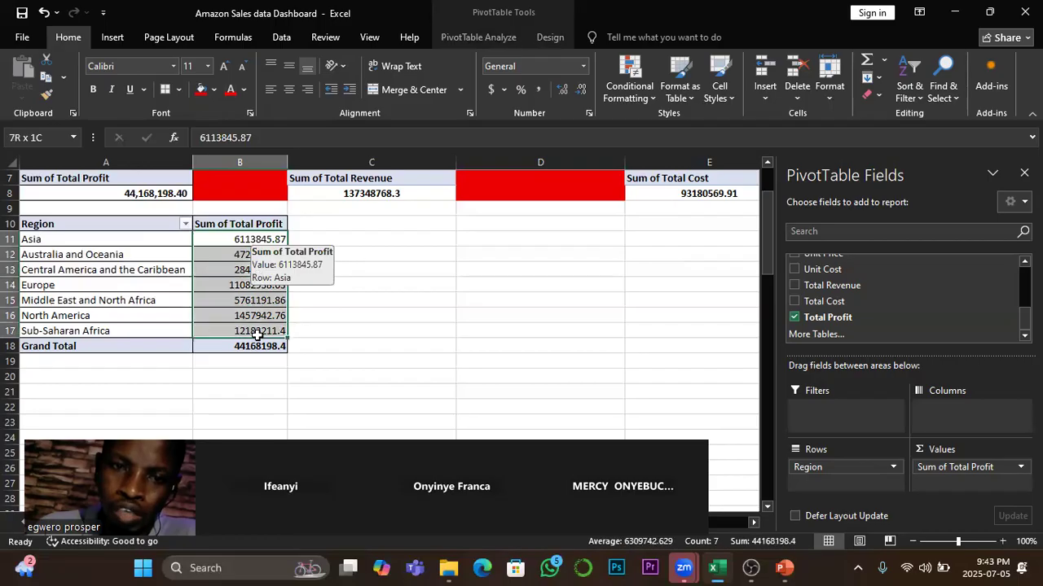
right_click(249, 268)
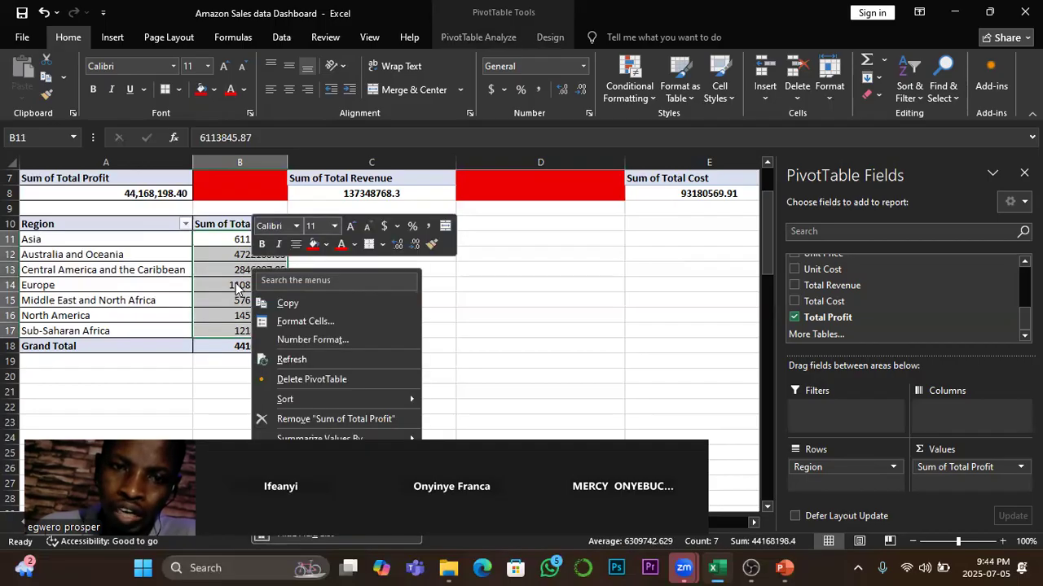
key(Escape)
click(372, 269)
Step: Sort the Region PivotTable by Sum of Total Profit from largest to smallest
click(242, 256)
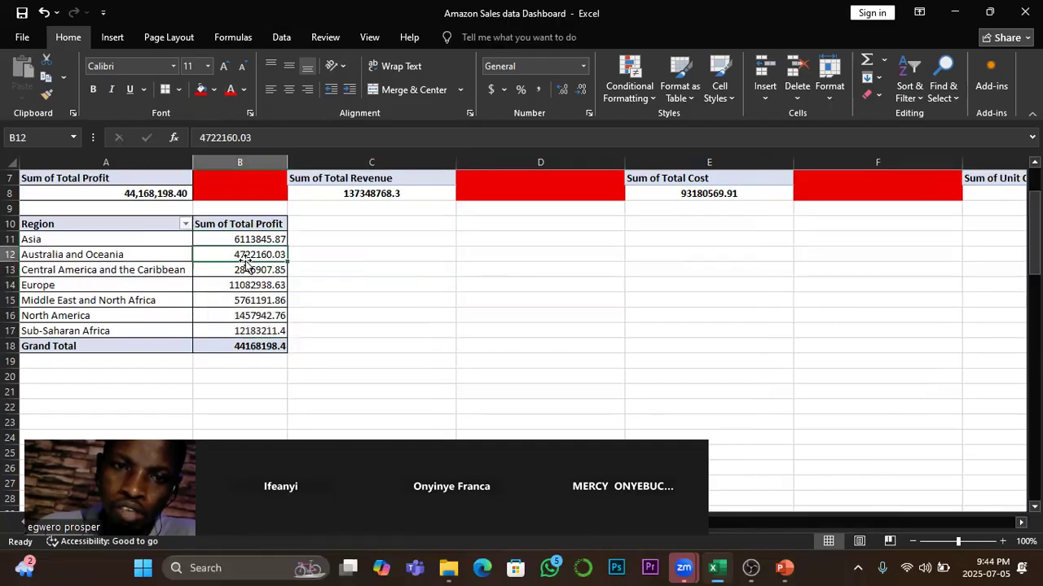
right_click(247, 259)
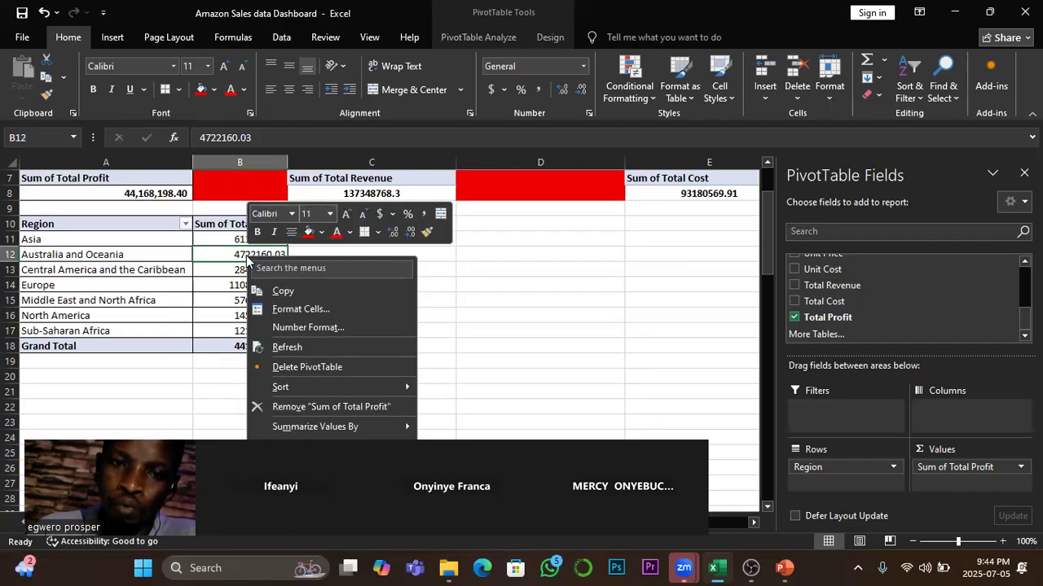
mouse_move(289, 388)
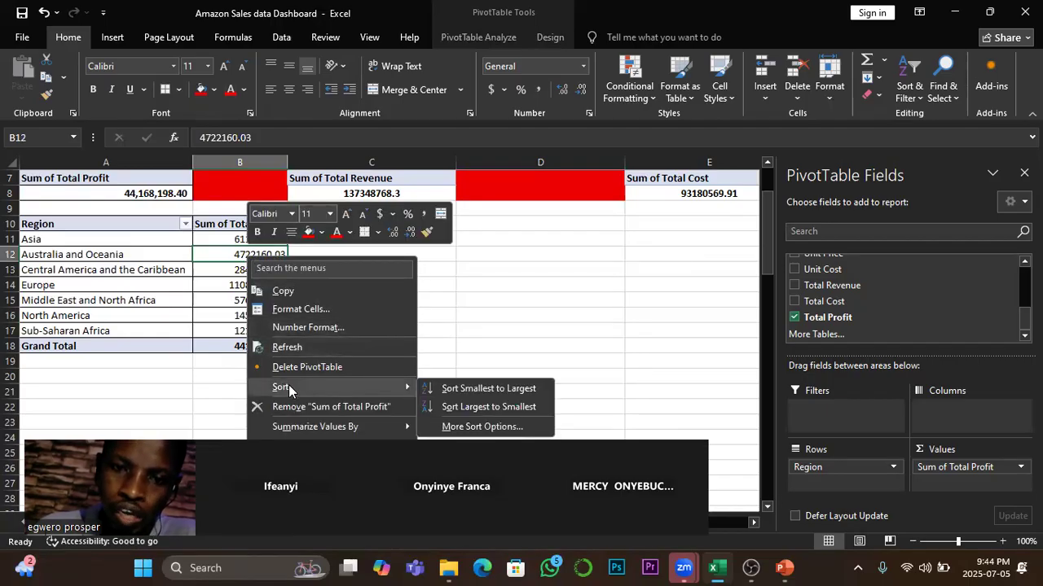
click(478, 406)
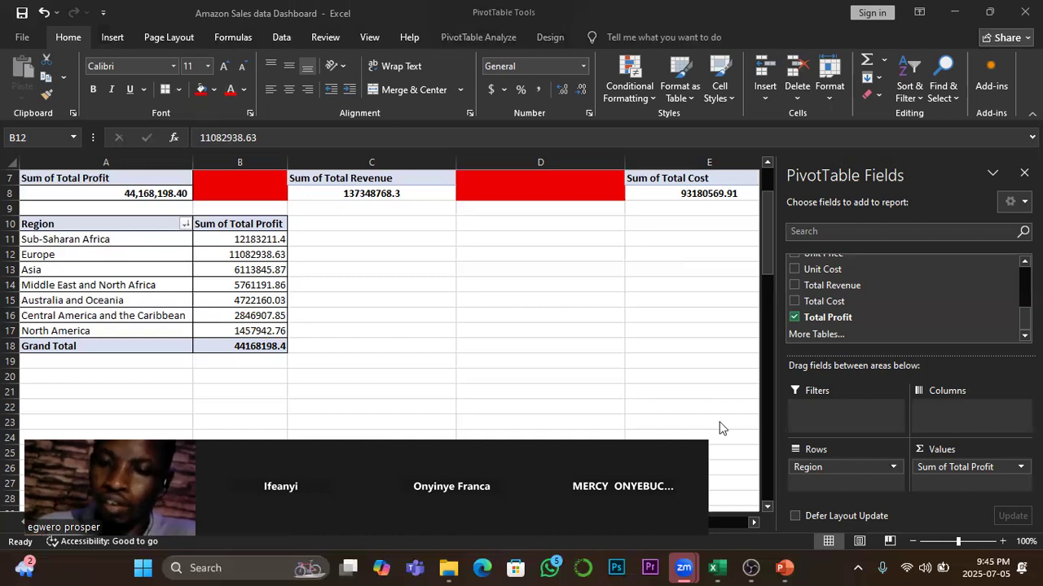
Step: Switch to the PIVOT TABLE presentation in PowerPoint and look through its slides around the Key Components of a Pivot Table slide
click(784, 567)
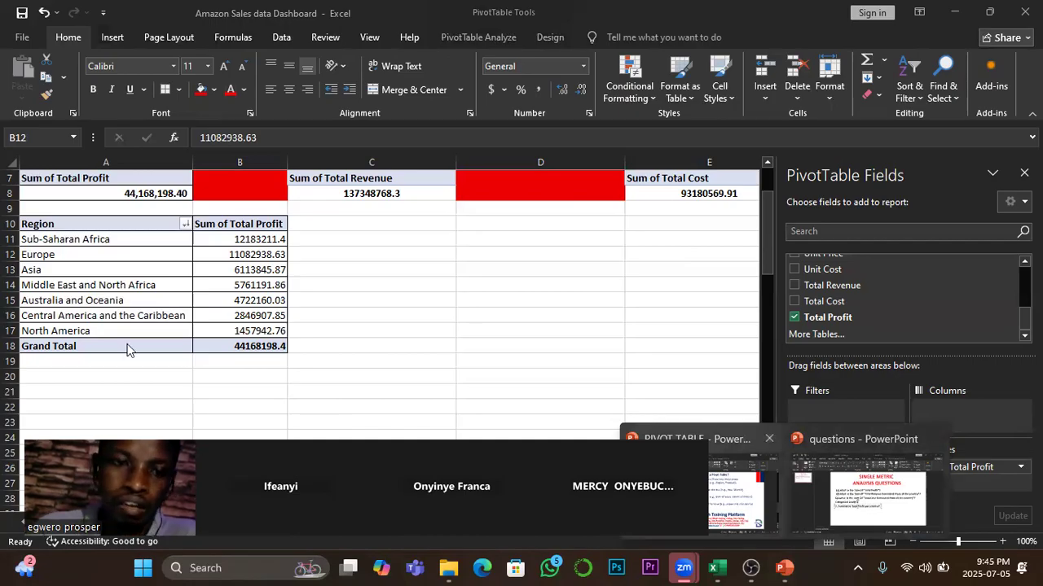
key(alt+Tab)
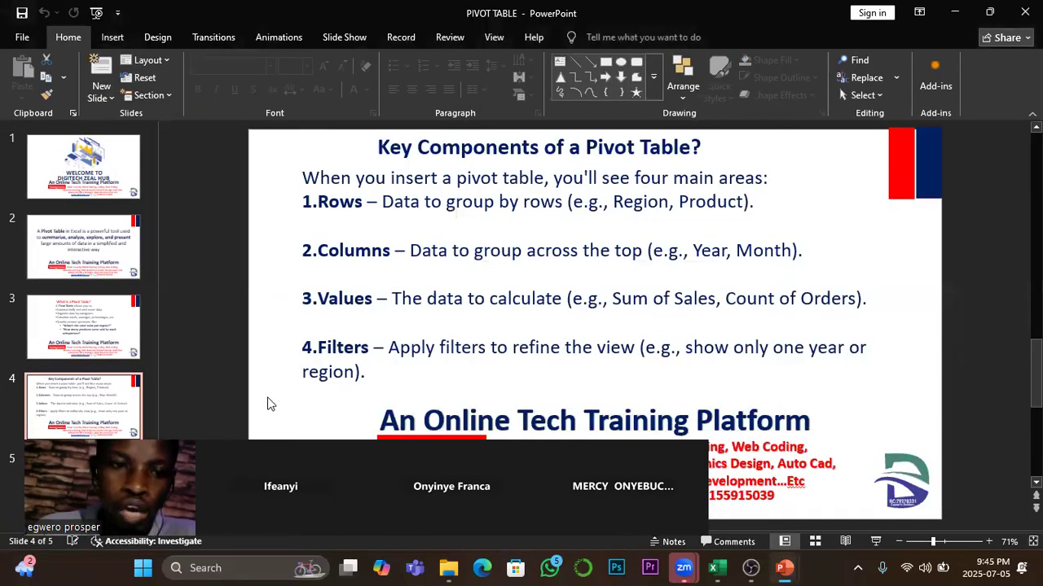
scroll(112, 358, down, 1)
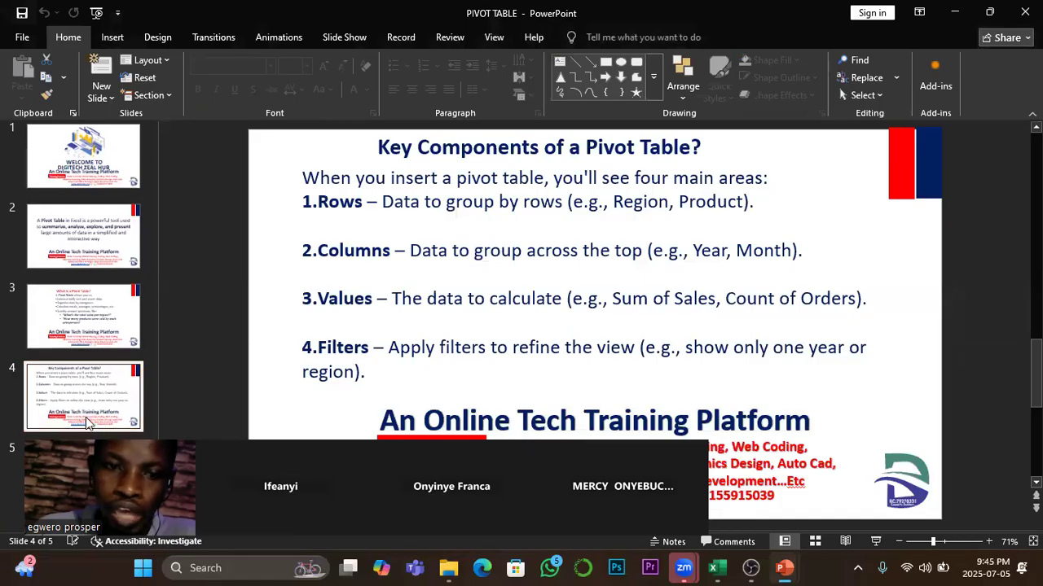
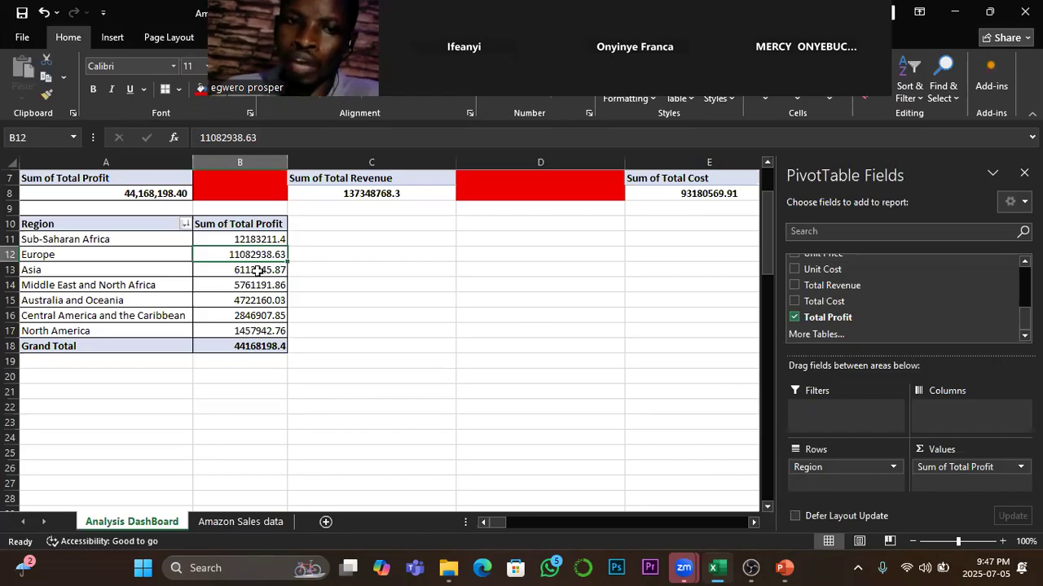
Step: Insert a Clustered Bar PivotChart from the PivotTable of total profit by region
mouse_move(249, 242)
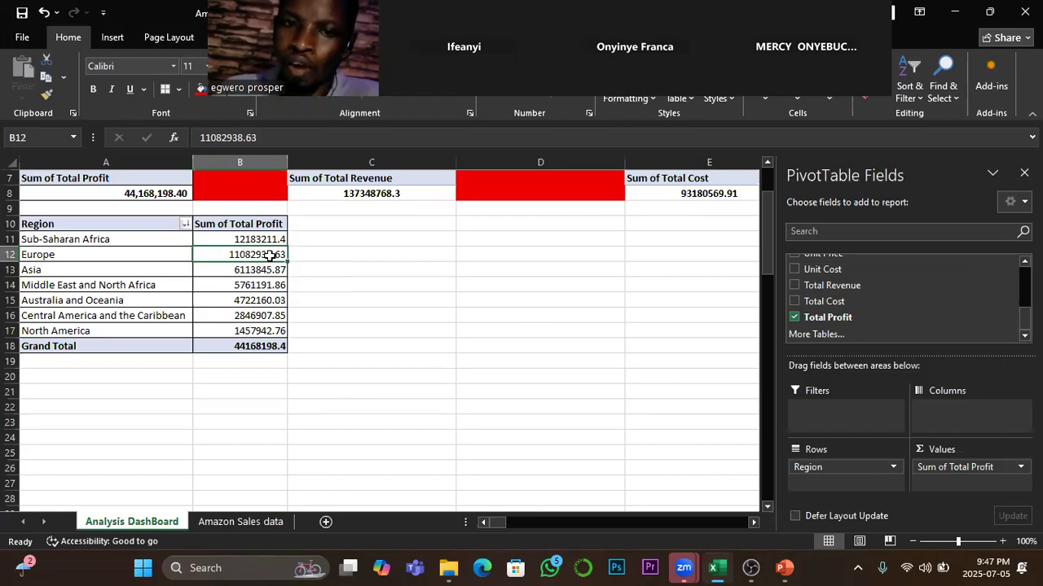
mouse_move(282, 291)
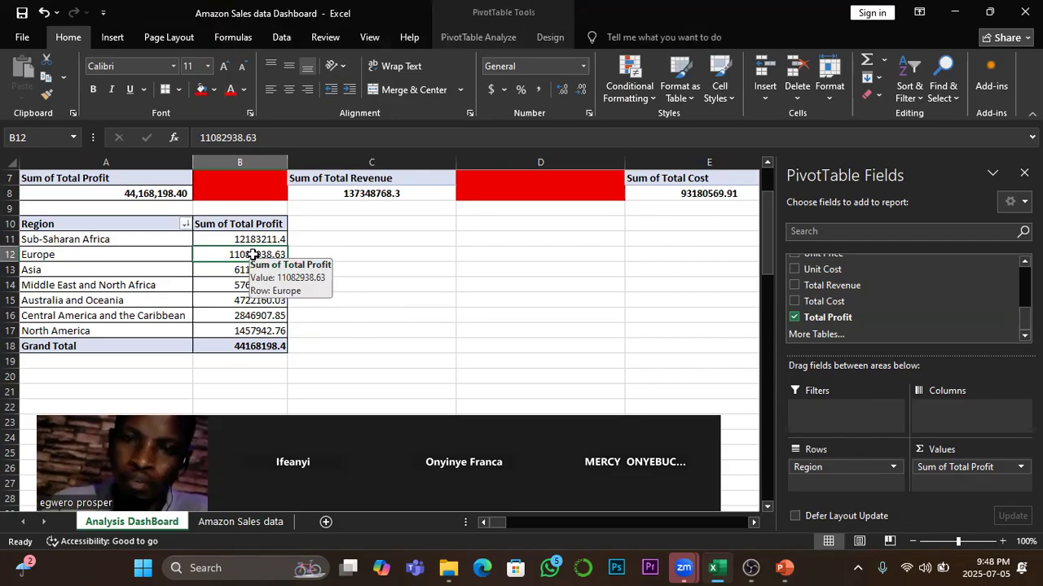
click(491, 35)
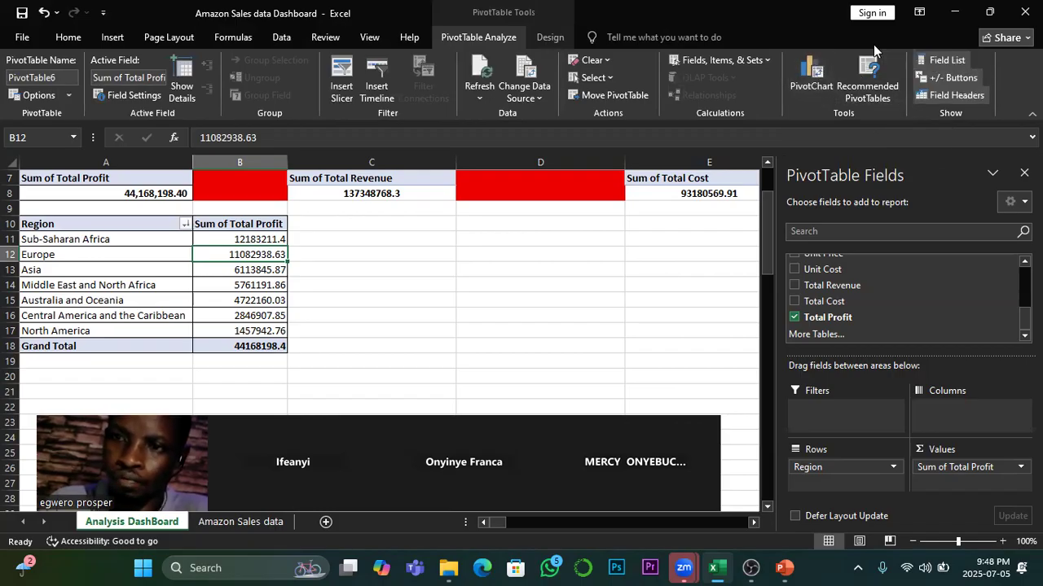
click(810, 78)
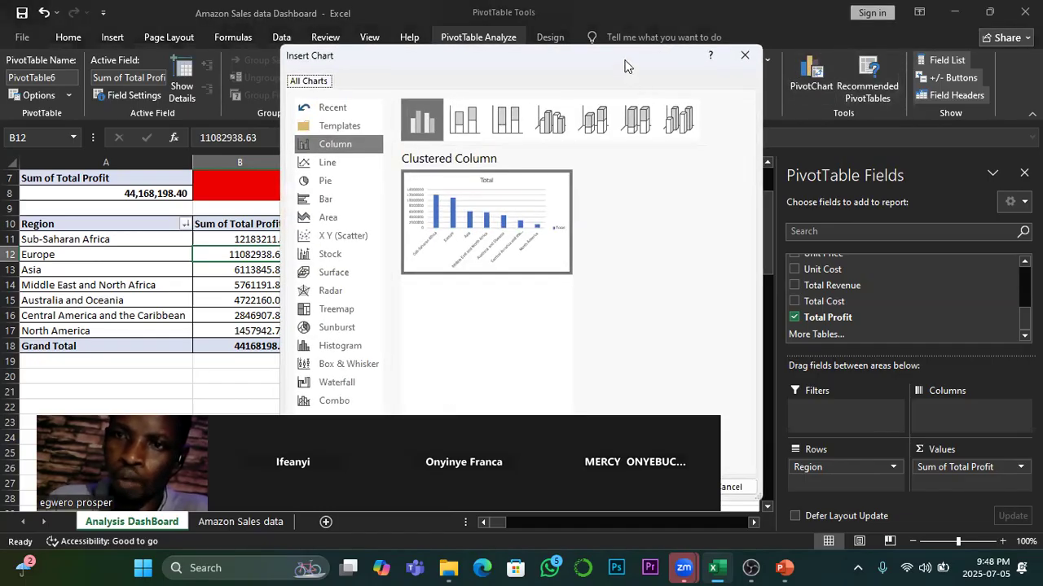
drag(625, 65, 877, 44)
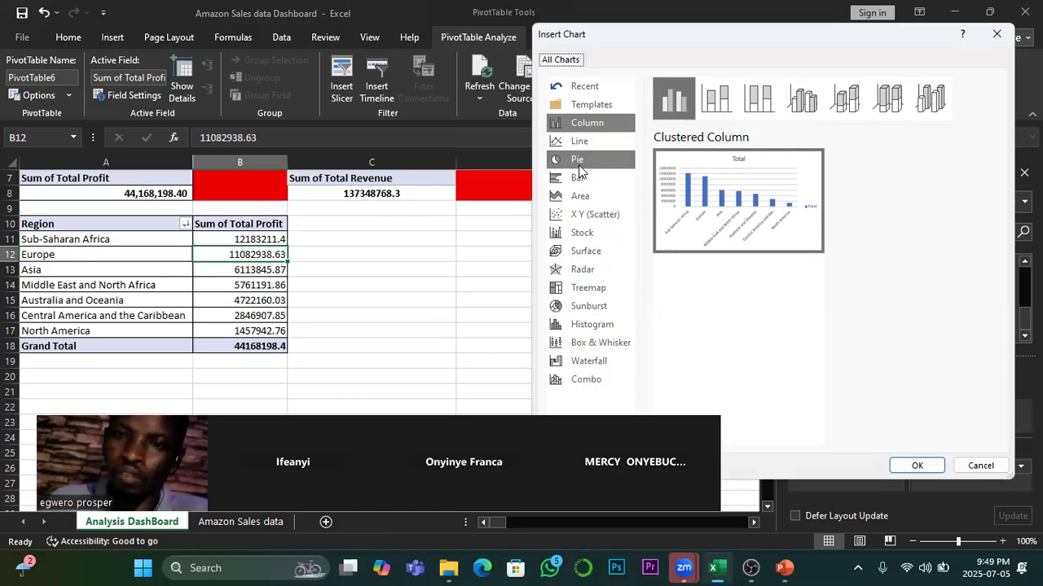
click(579, 184)
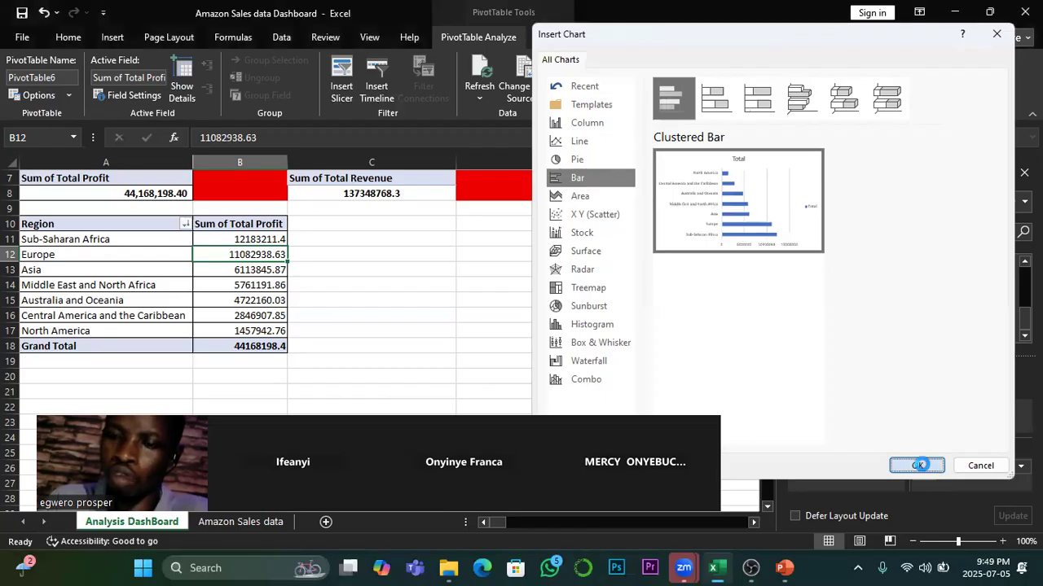
click(918, 466)
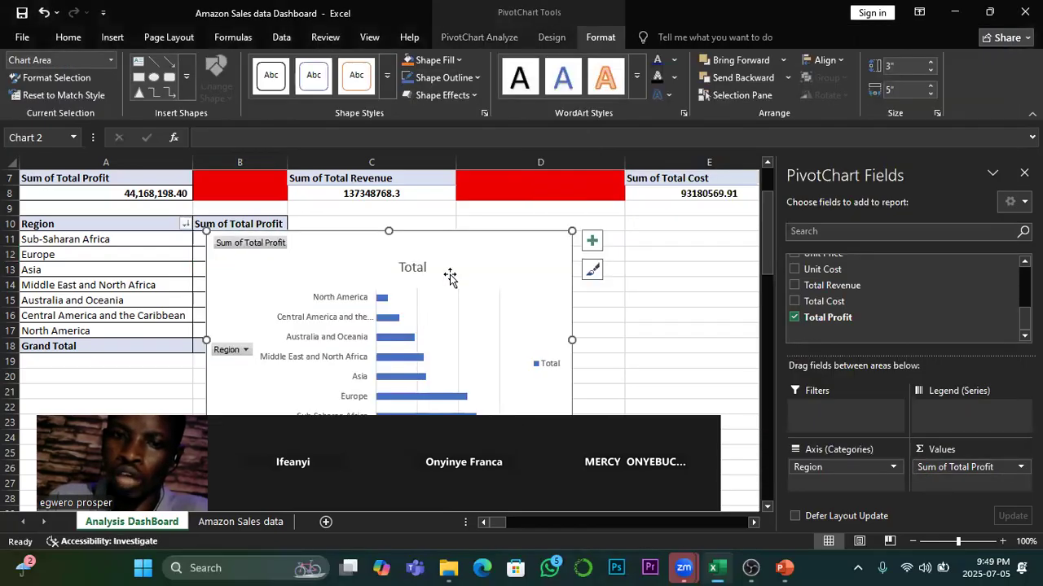
Step: Place the chart beside the Region PivotTable, starting near row 10, and shrink it to about 1.97" high by 3.72" wide
drag(463, 244, 567, 219)
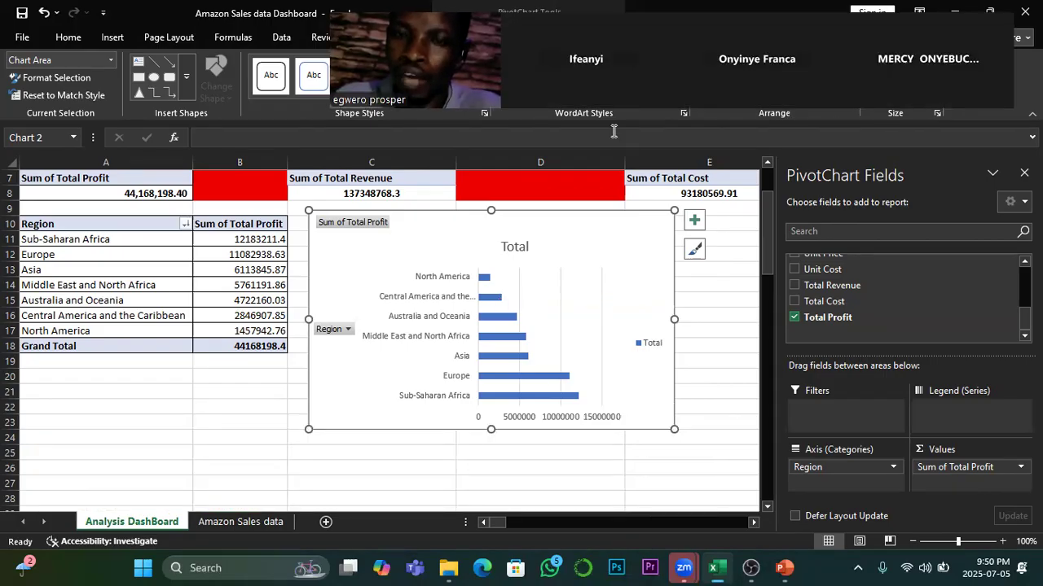
drag(764, 108, 613, 137)
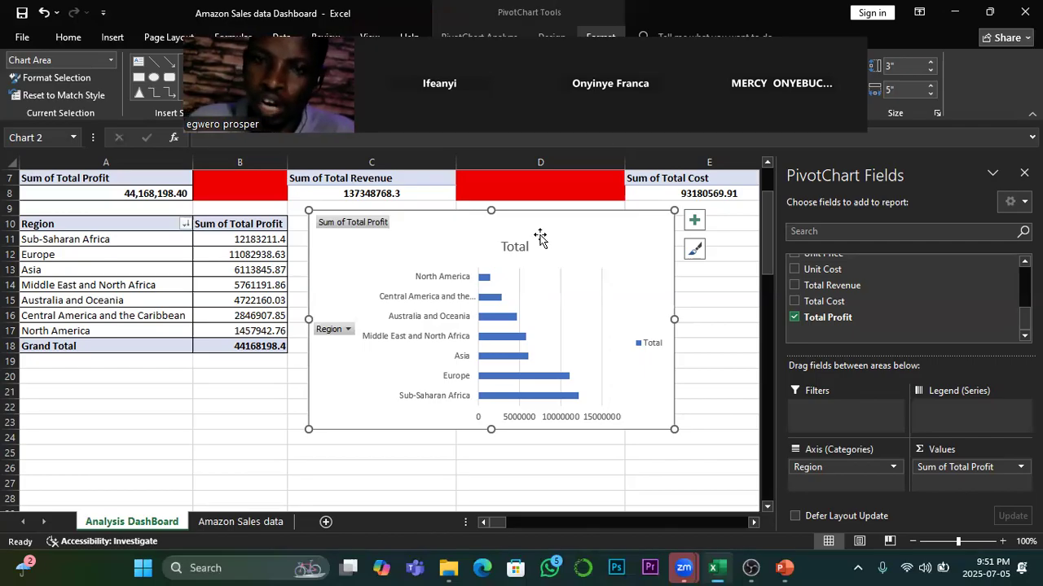
drag(556, 227, 554, 226)
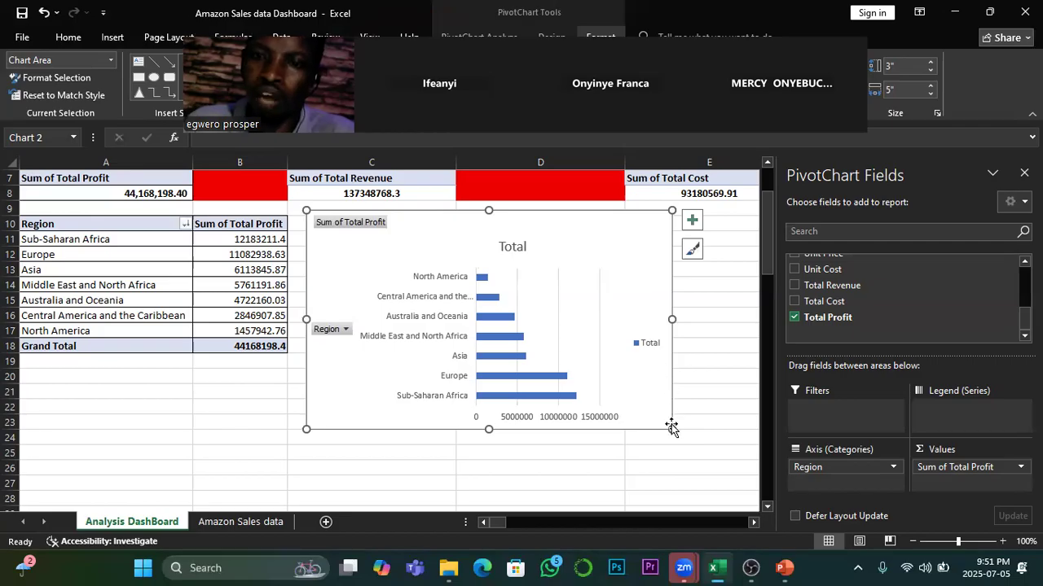
drag(672, 430, 577, 355)
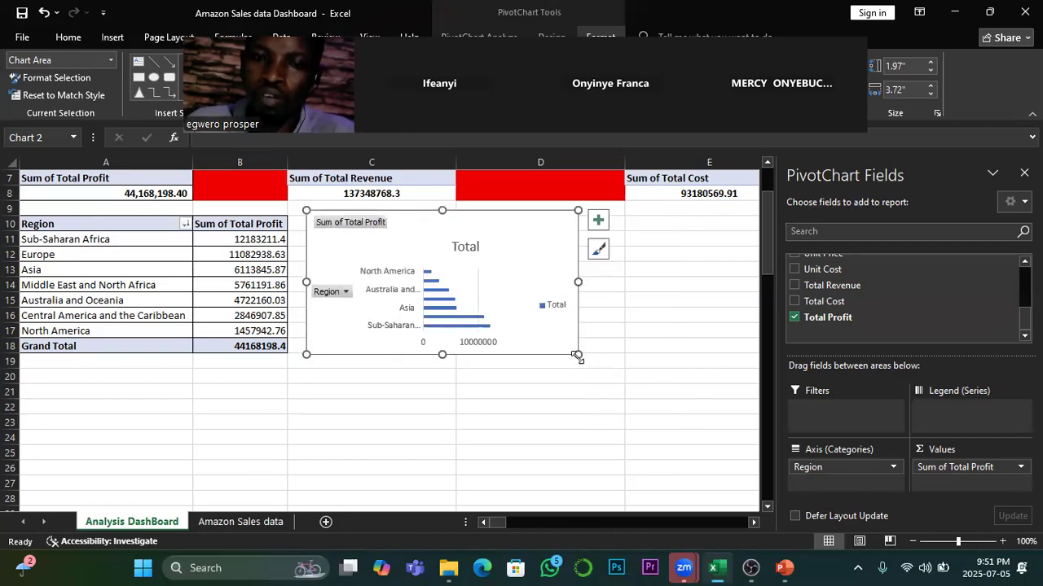
mouse_move(456, 302)
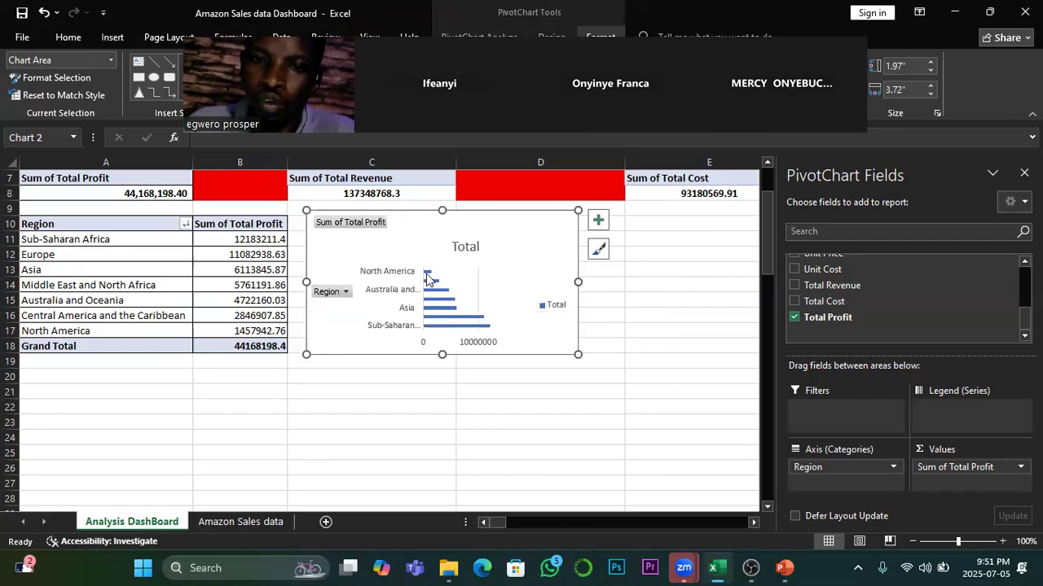
mouse_move(426, 273)
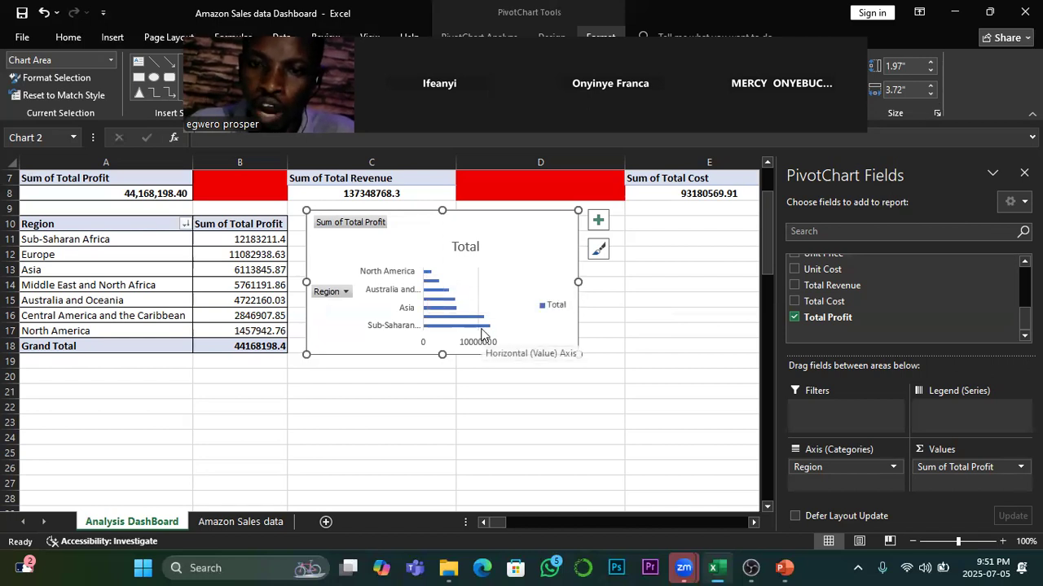
mouse_move(481, 332)
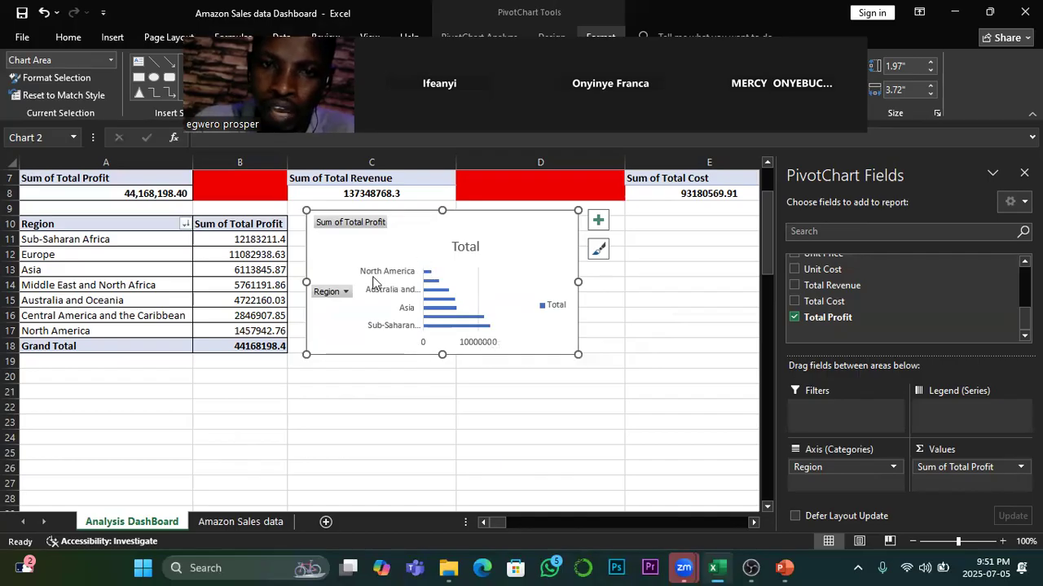
drag(437, 223, 460, 223)
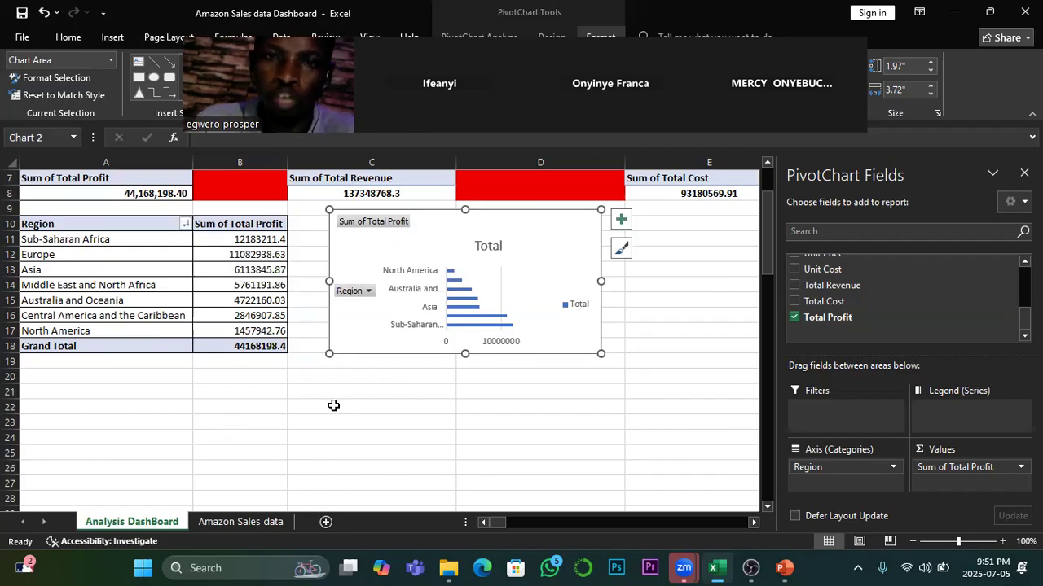
Step: Calculate Sub-Saharan Africa's total profit minus North America's in cell B23 with PivotTable references, and clear the cell
click(228, 420)
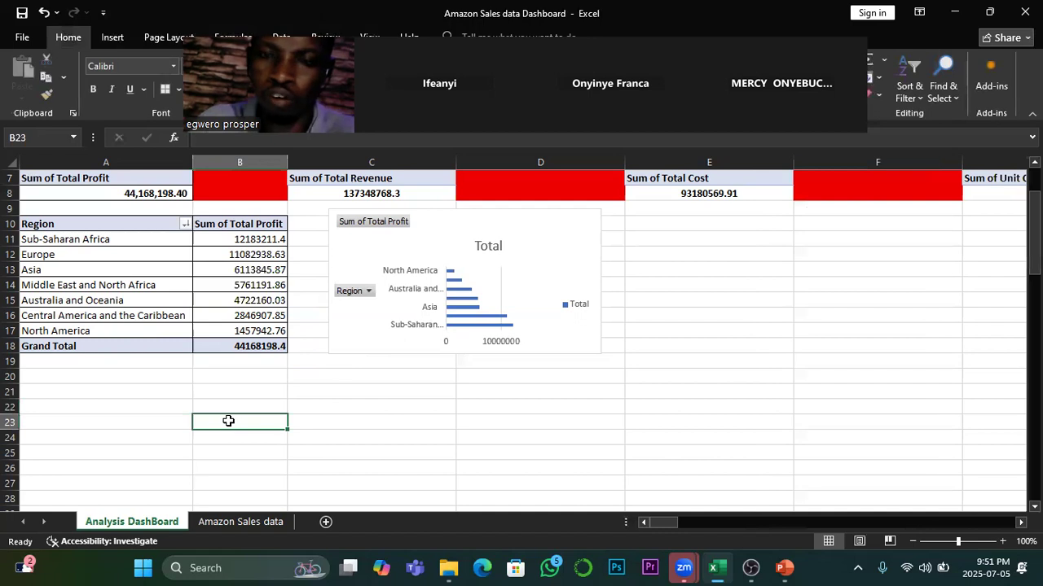
text(=)
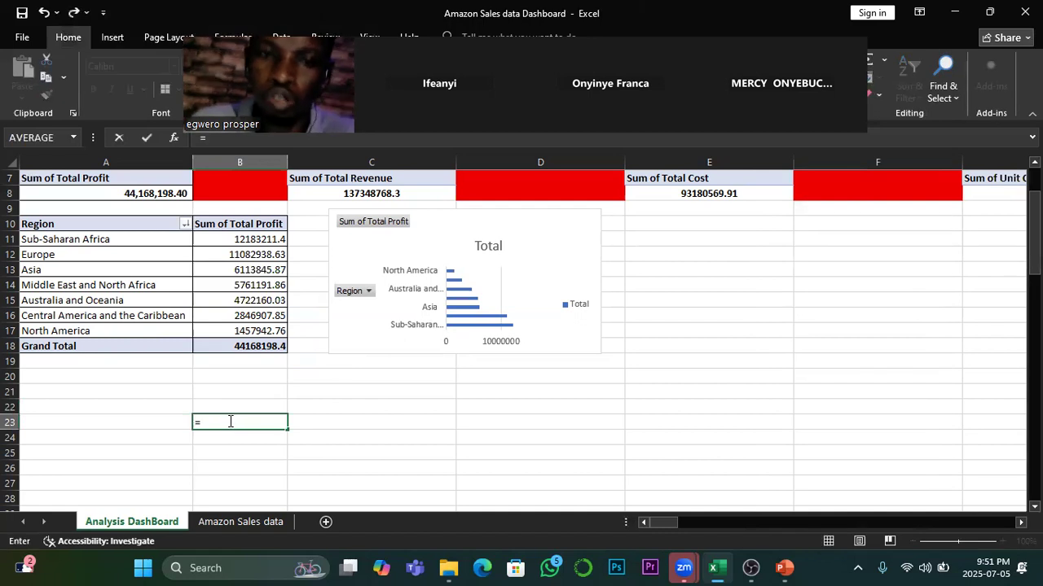
click(239, 242)
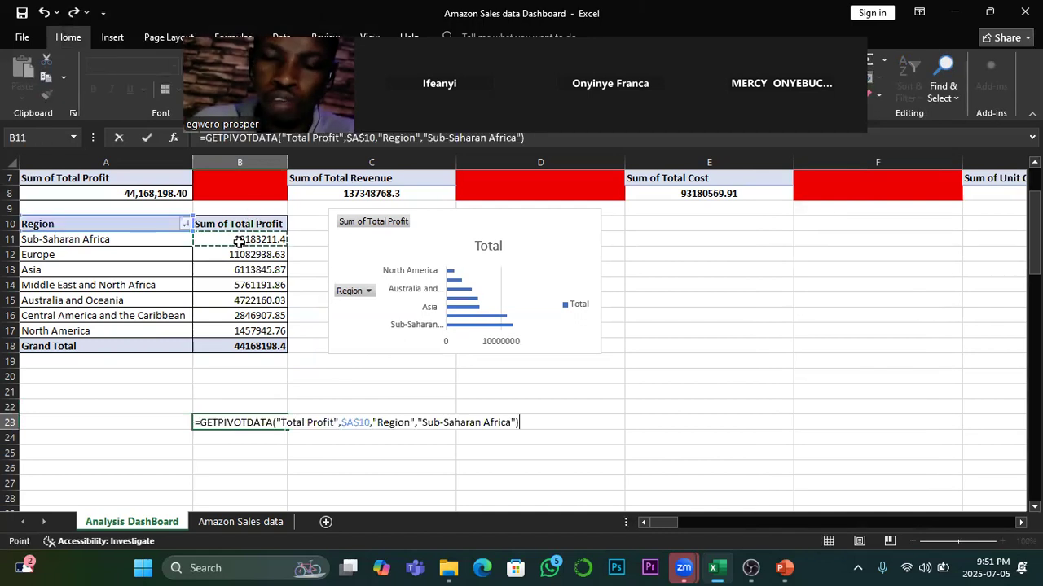
text(-)
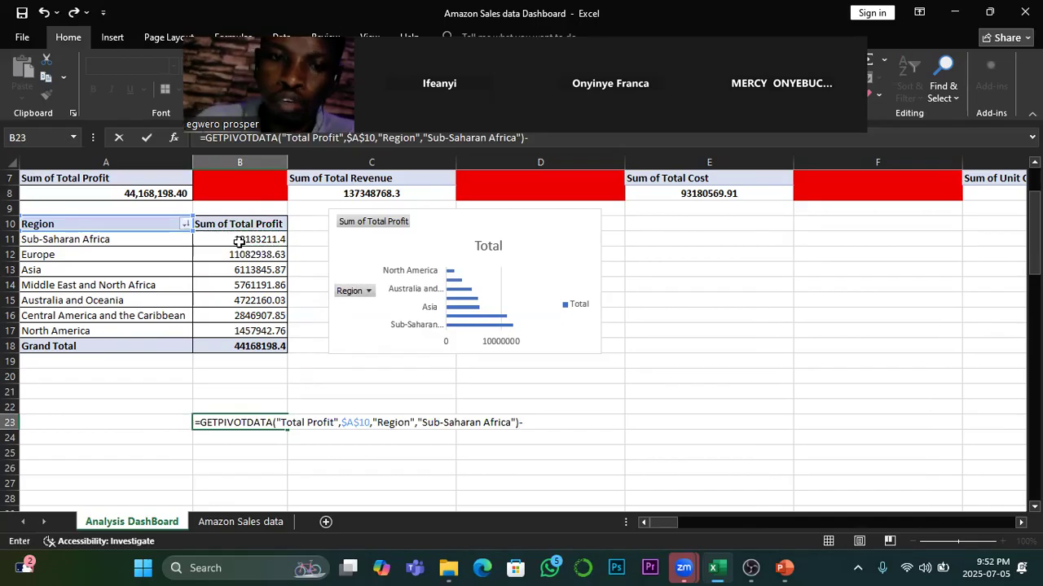
click(254, 331)
key(Return)
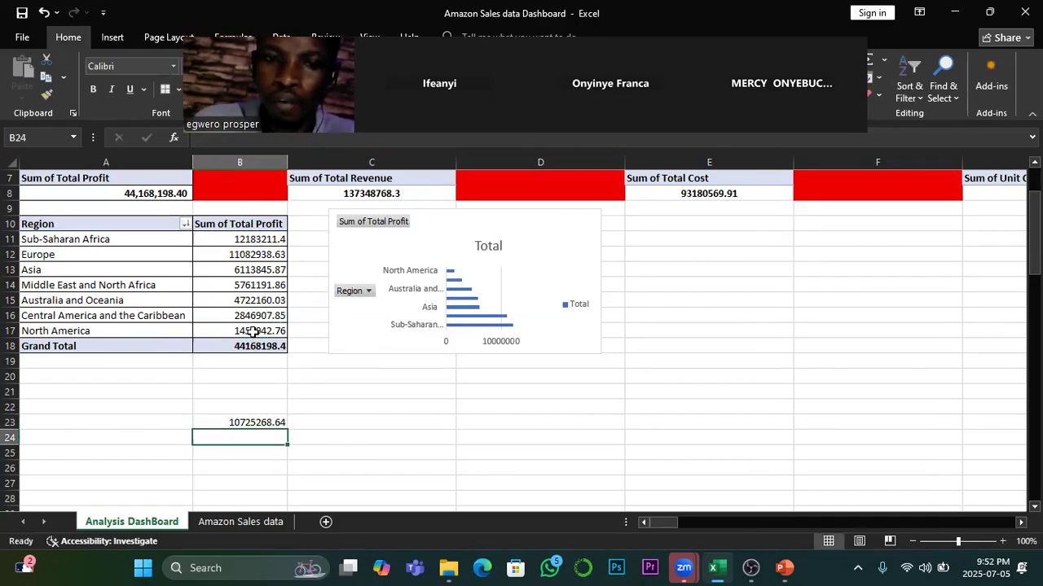
click(244, 422)
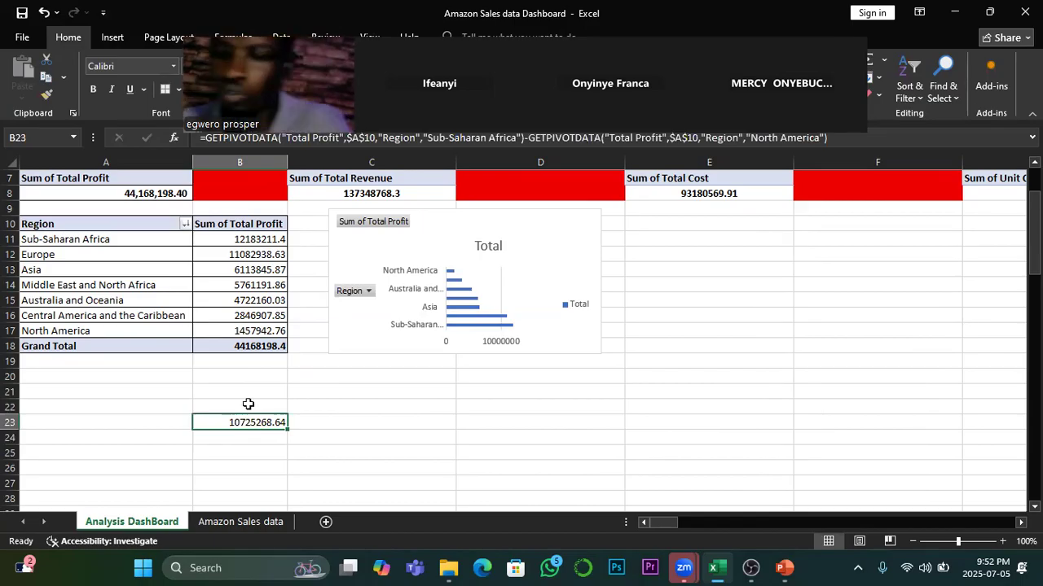
key(Delete)
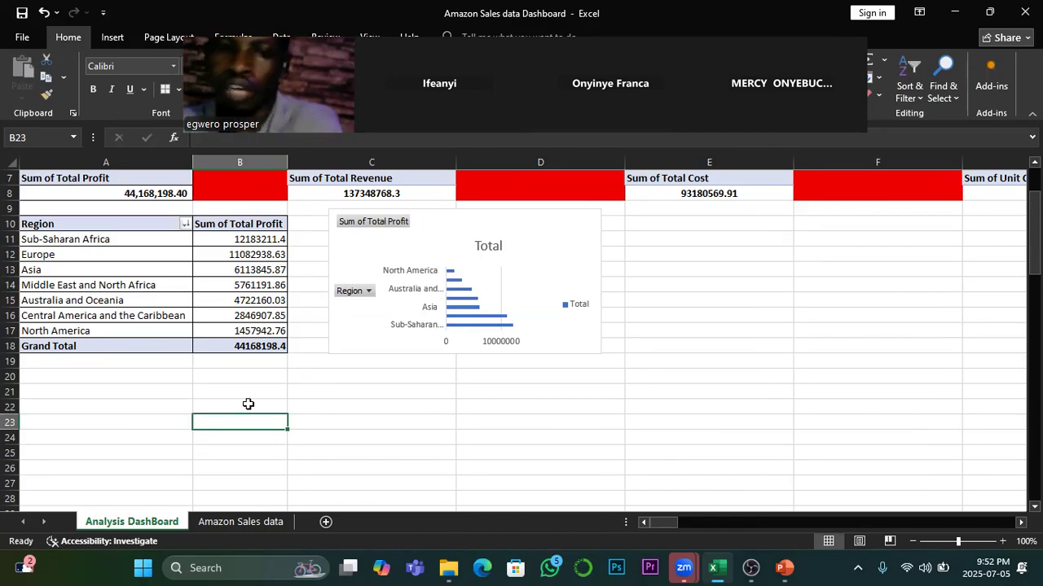
Step: Try the chart styles on the region profit PivotChart and apply Style 3
click(544, 253)
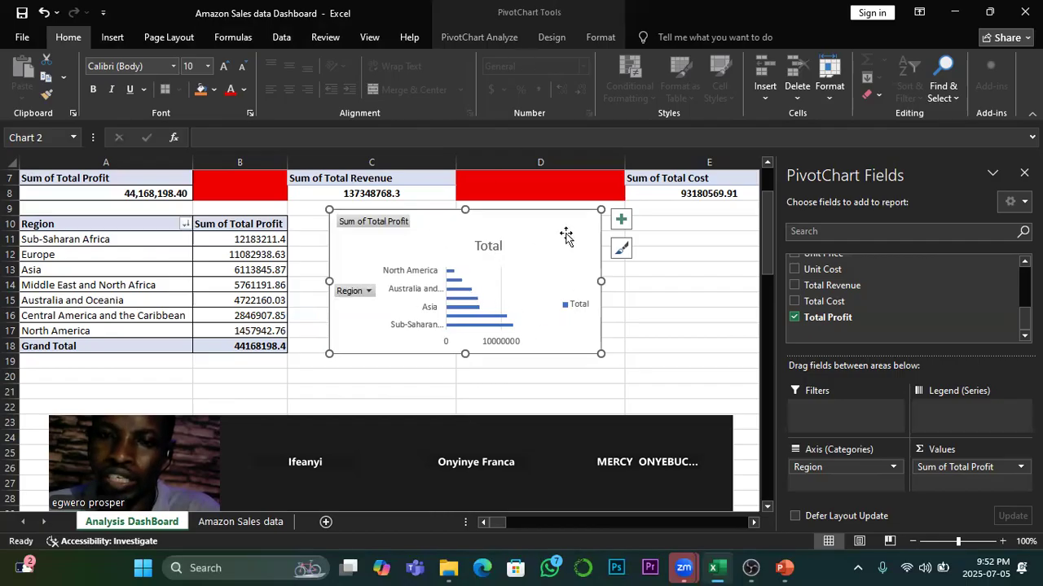
click(553, 37)
click(290, 88)
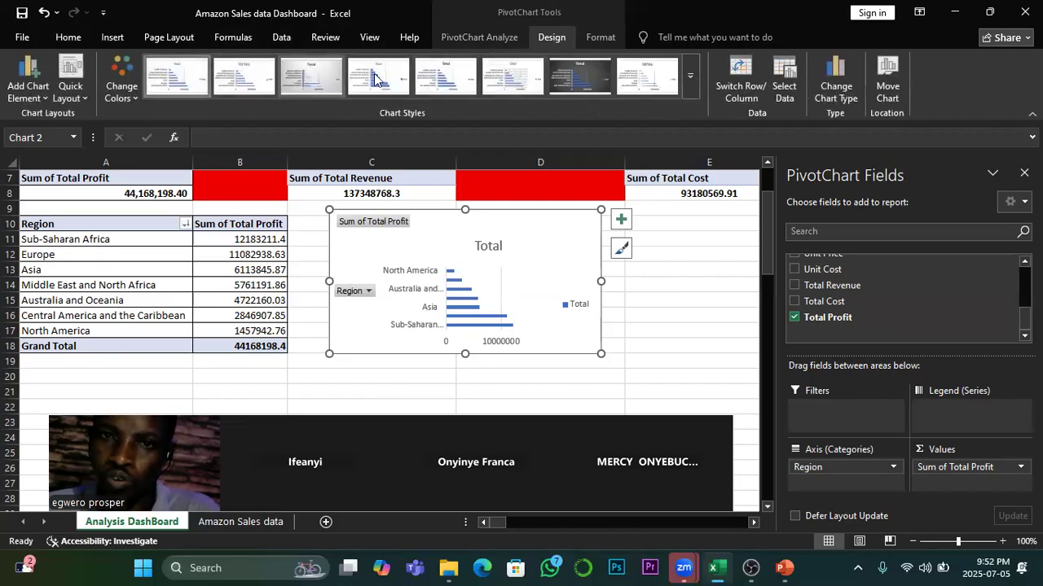
click(439, 79)
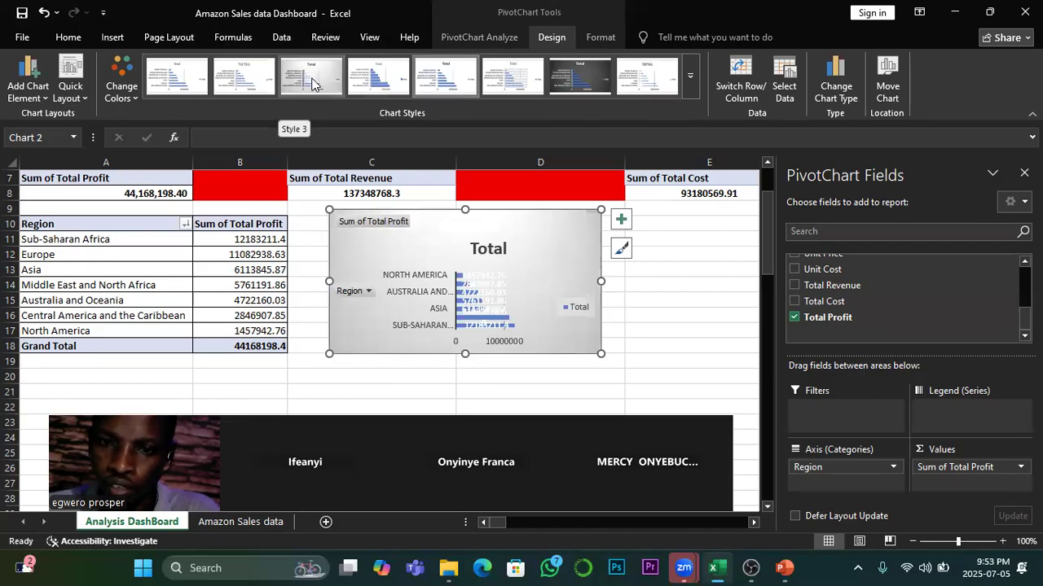
click(311, 79)
Step: Enlarge the PivotChart to reach about row 22 and column E, and slightly adjust its plot area
drag(600, 352, 667, 412)
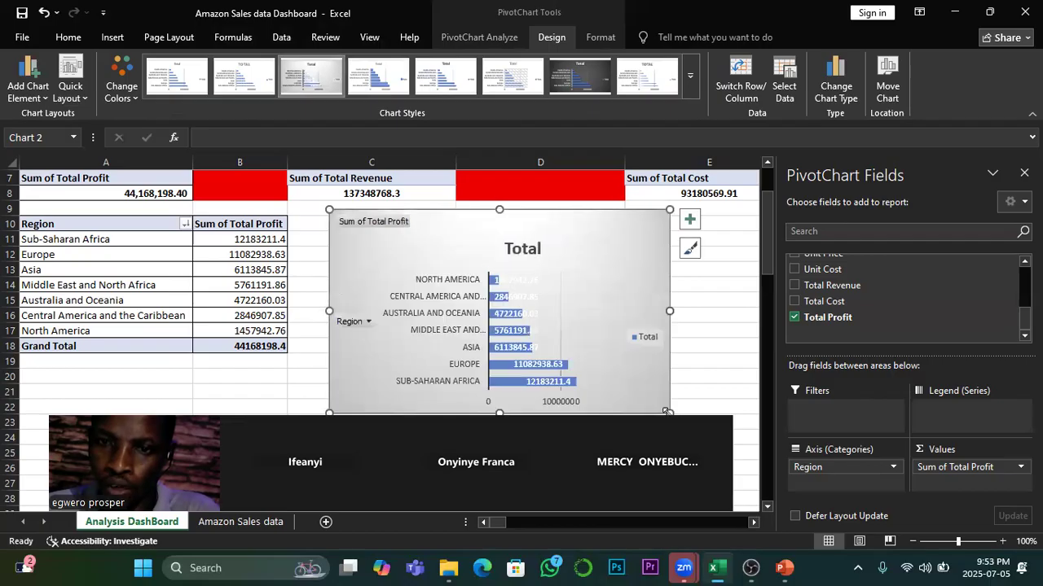
mouse_move(577, 281)
mouse_down()
mouse_move(558, 282)
mouse_move(573, 285)
mouse_up()
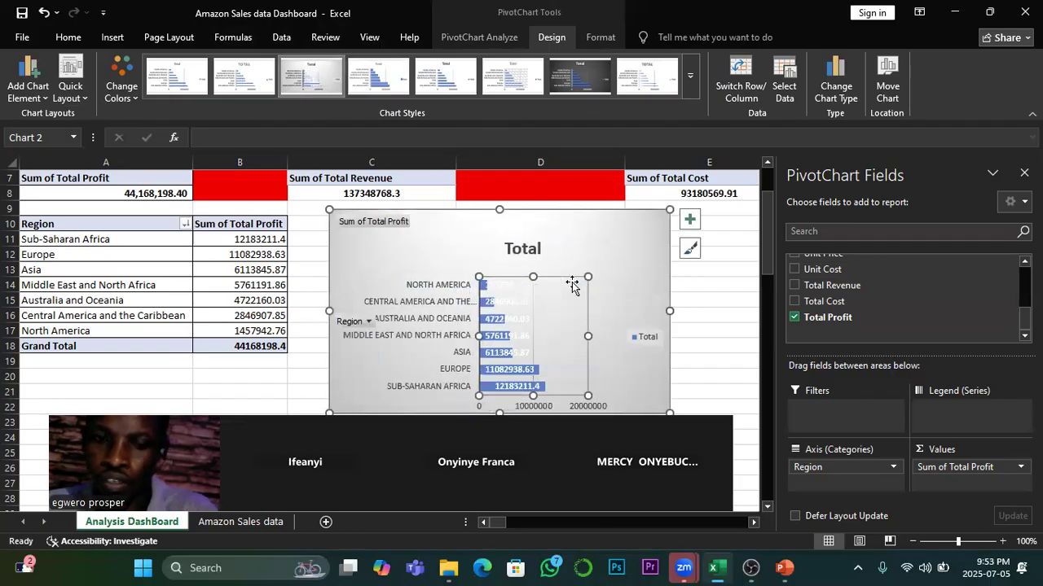
Step: Move the PivotChart directly below the Region PivotTable, starting at row 19, and narrow it to about the width of columns A and B
mouse_move(619, 233)
mouse_down()
mouse_move(599, 227)
mouse_move(594, 252)
mouse_up()
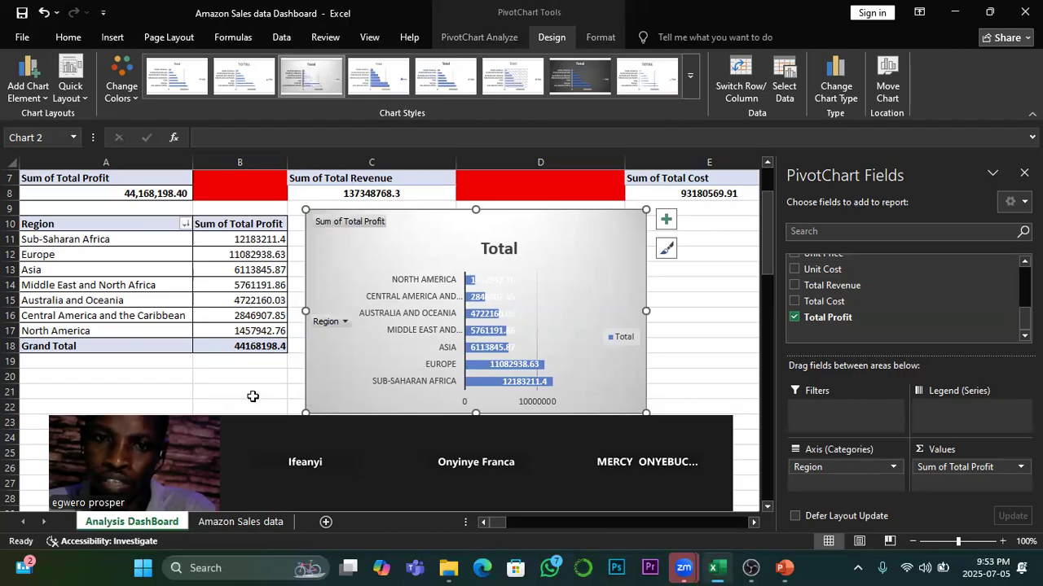
drag(623, 241, 314, 387)
drag(361, 359, 294, 359)
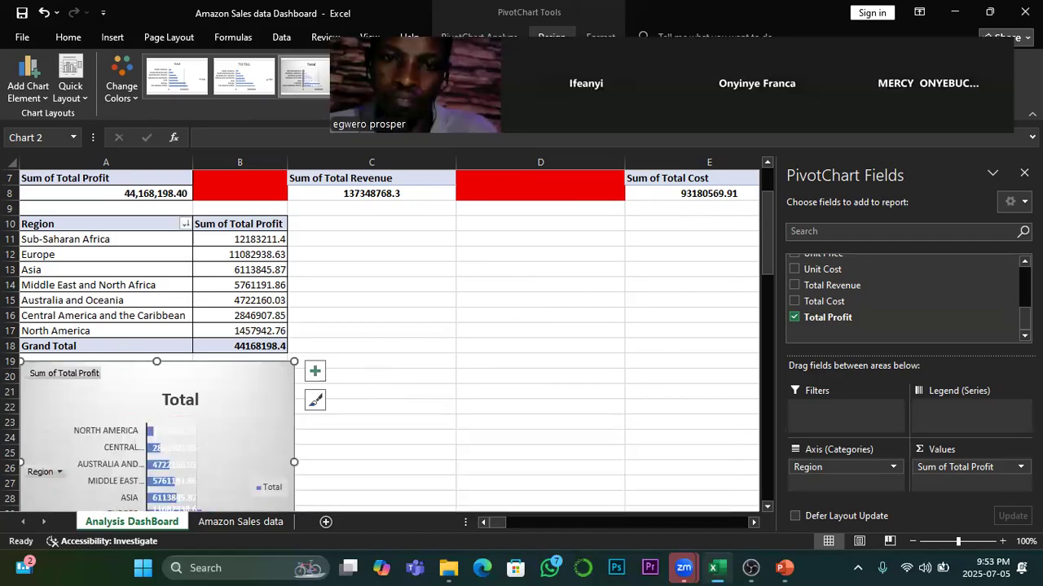
scroll(354, 435, down, 3)
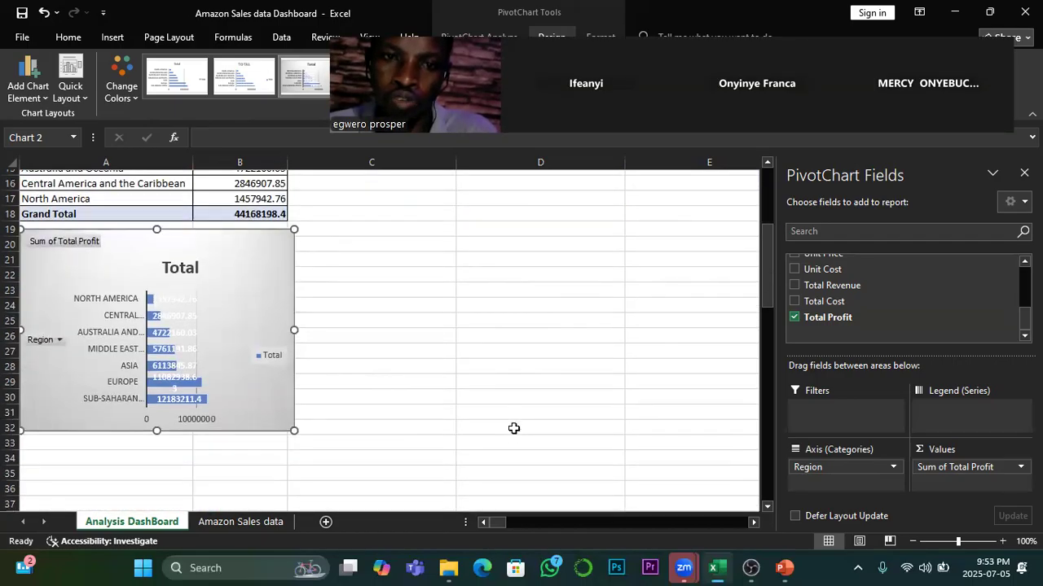
scroll(509, 428, up, 3)
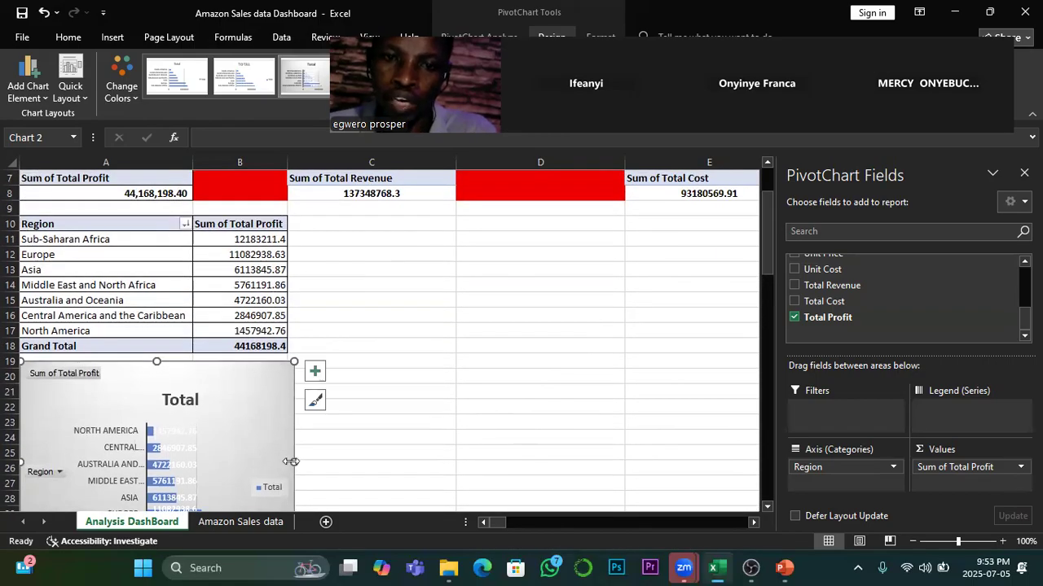
drag(295, 460, 290, 461)
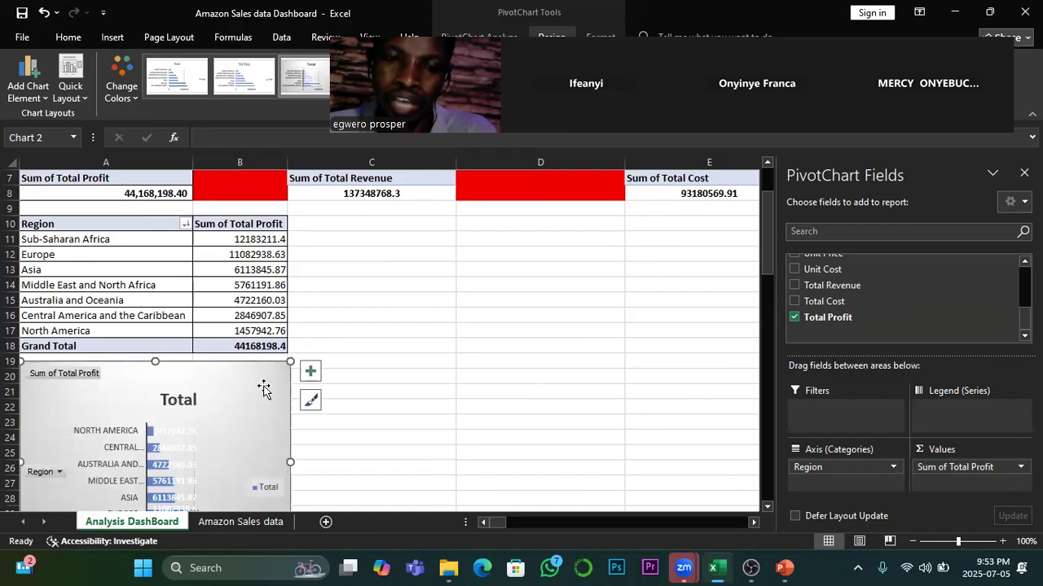
scroll(277, 430, down, 3)
scroll(245, 437, up, 1)
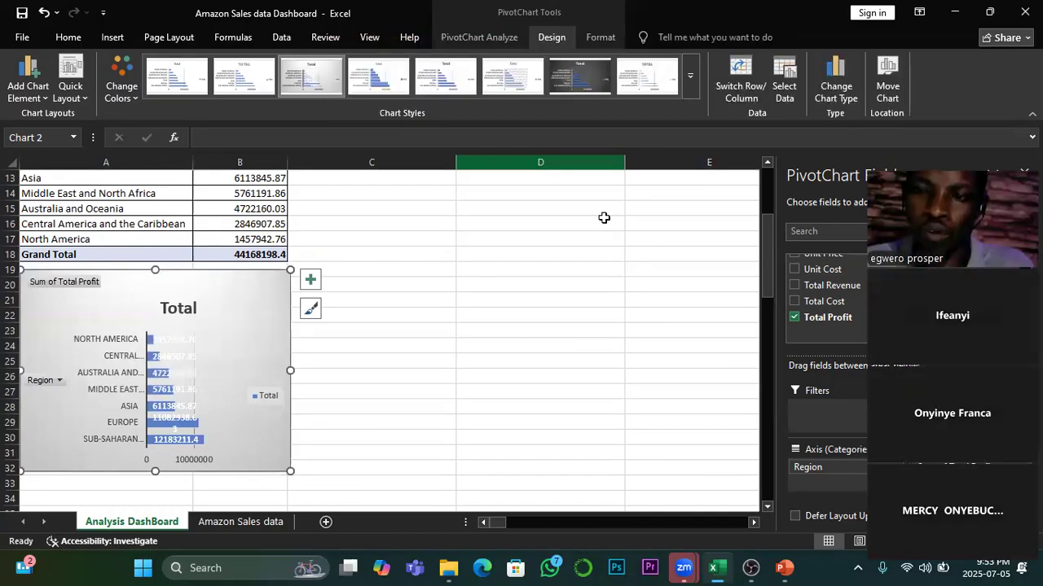
Step: Restyle the PivotChart with the dark Style 7, the blue monochromatic palette and quick Layout 4 with data labels and bottom legend
click(581, 77)
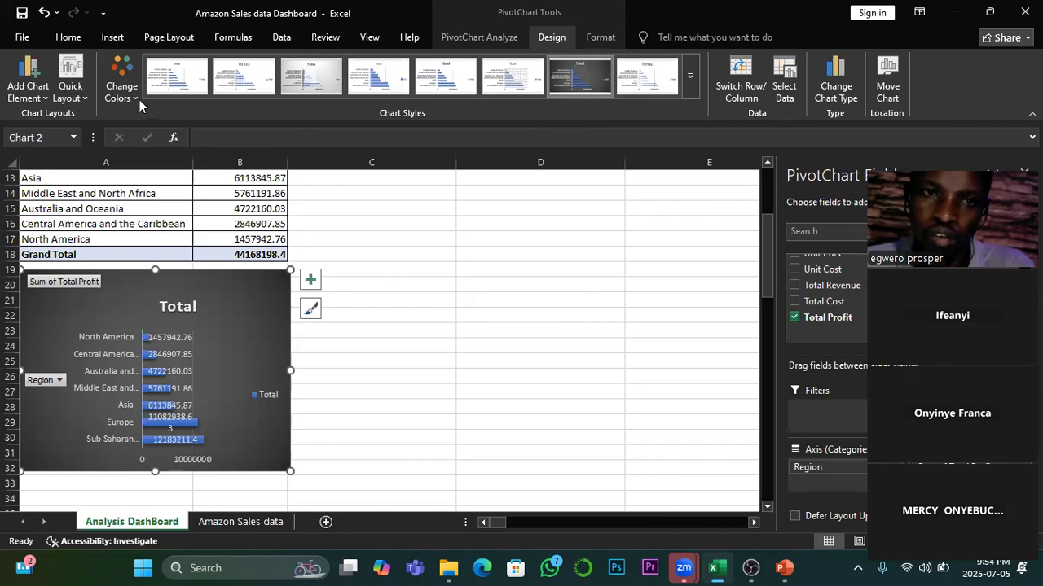
click(122, 85)
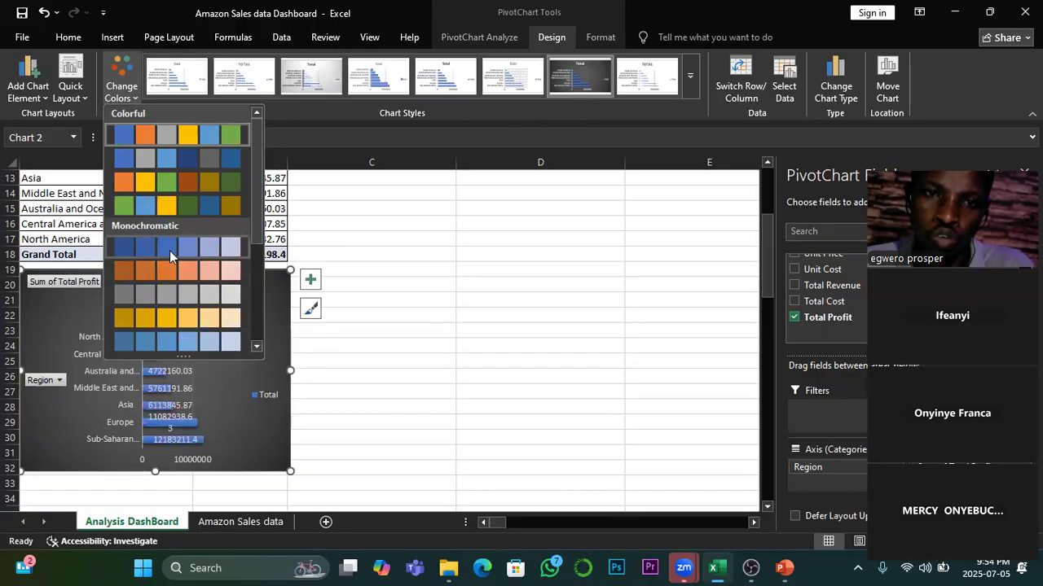
click(124, 252)
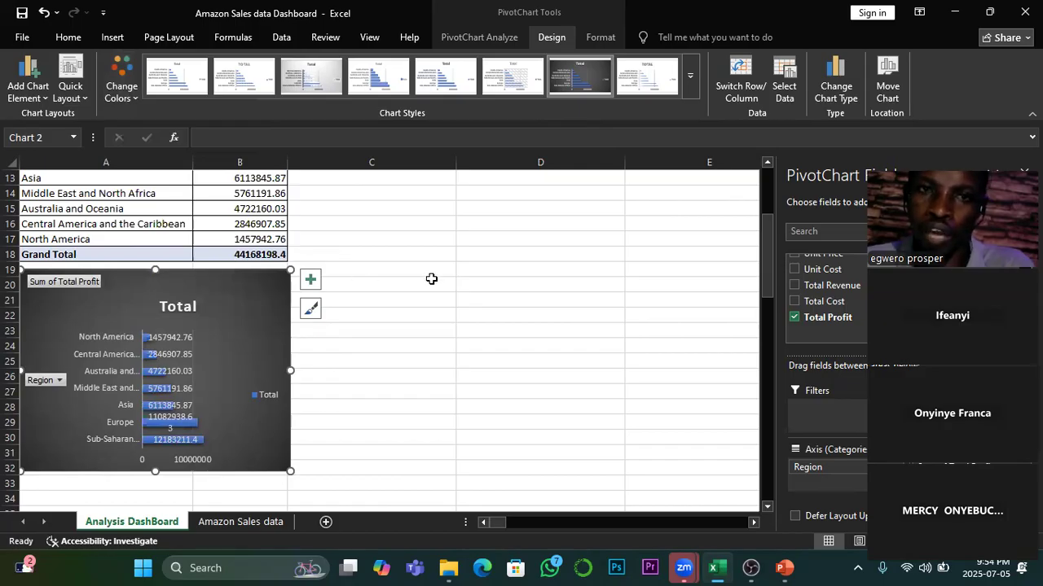
click(86, 96)
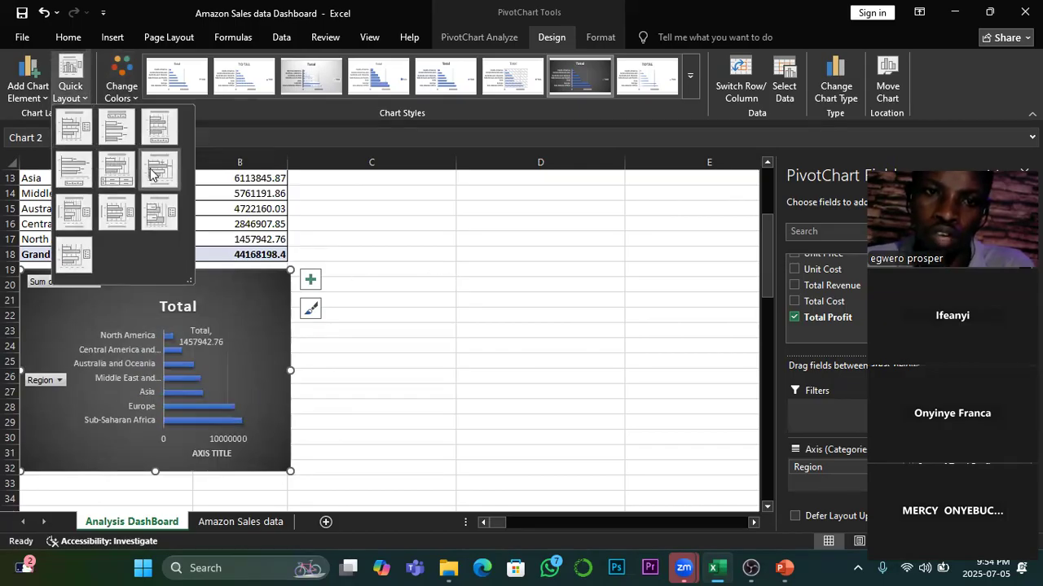
click(72, 176)
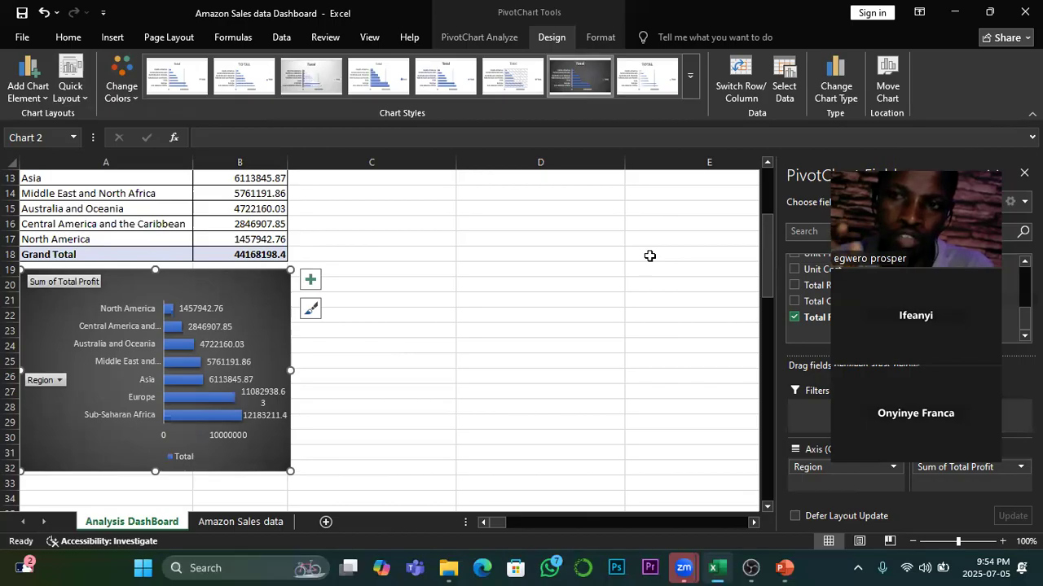
Step: Filter the PivotChart's Region field to show only Asia and Australia and Oceania, and review the filtered PivotTable
click(59, 381)
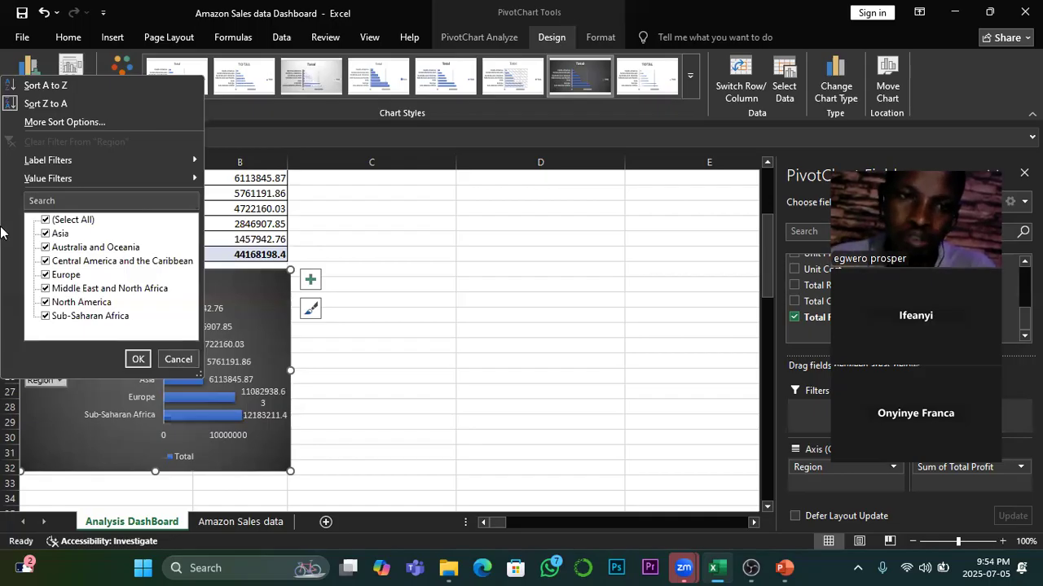
click(47, 221)
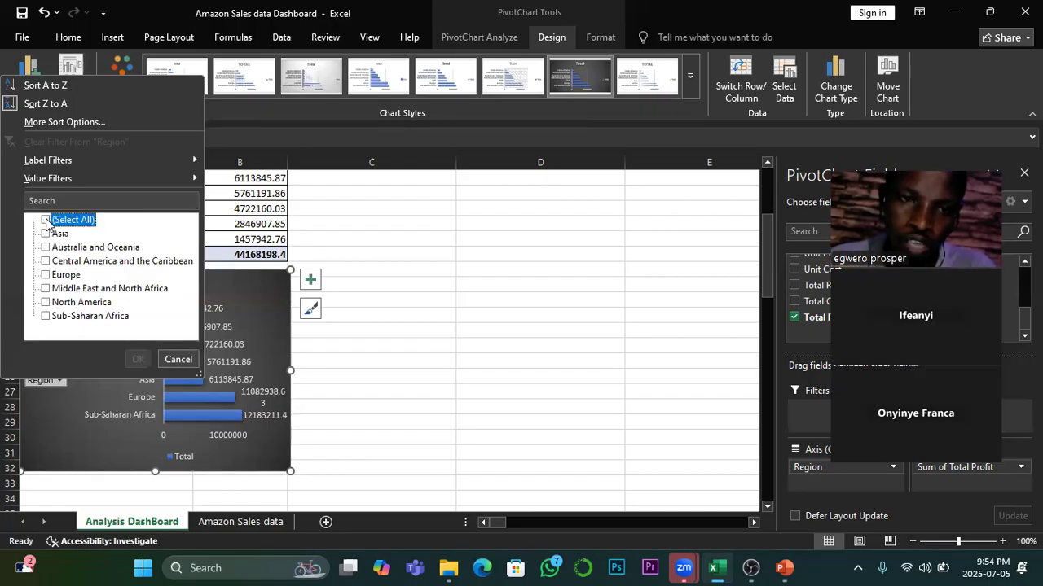
click(46, 234)
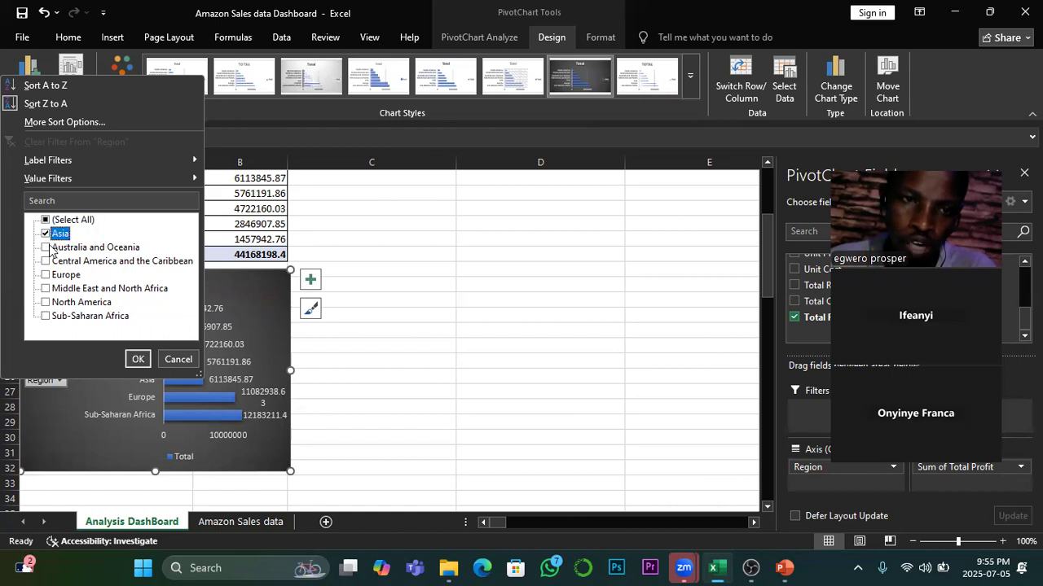
click(47, 248)
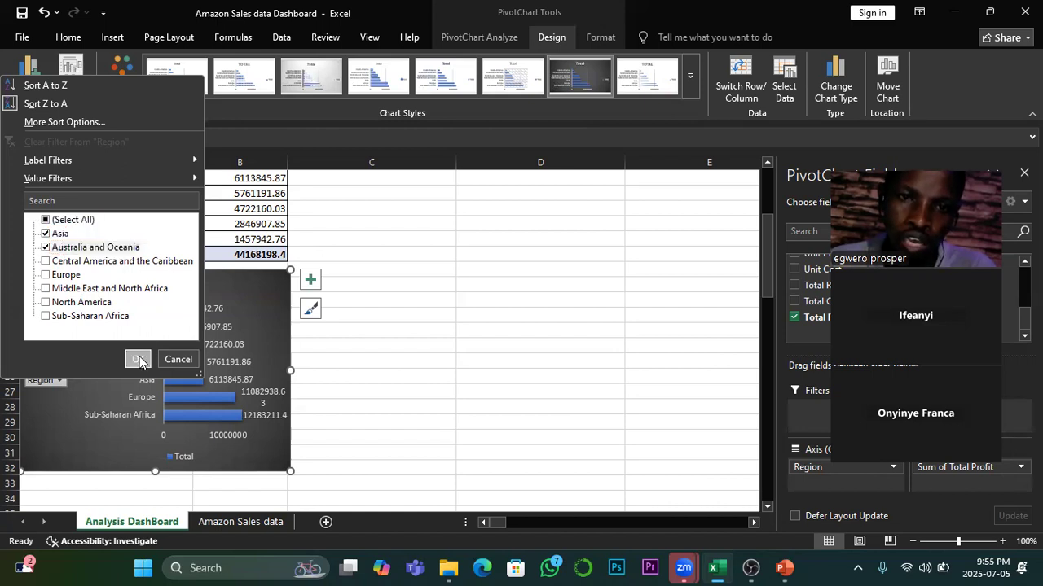
click(137, 359)
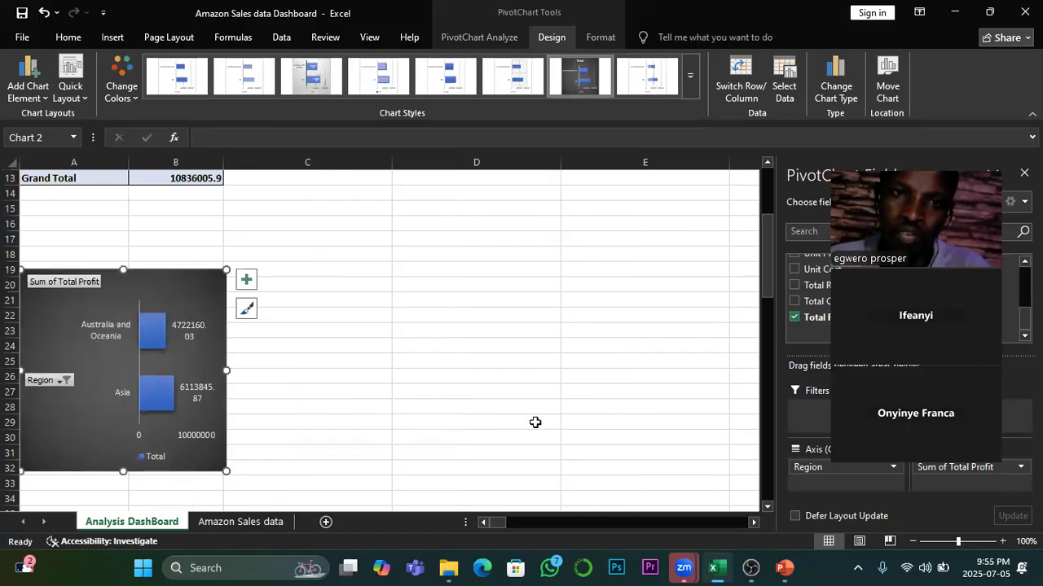
scroll(364, 361, up, 3)
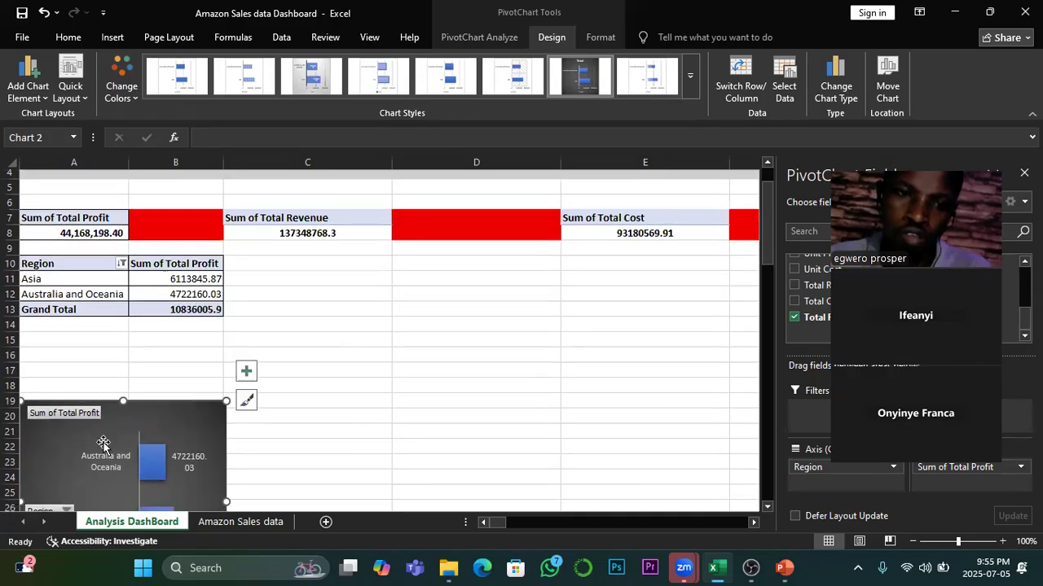
Step: Reselect all regions in the PivotChart's Region filter to restore the full chart and PivotTable
scroll(48, 440, down, 2)
click(65, 426)
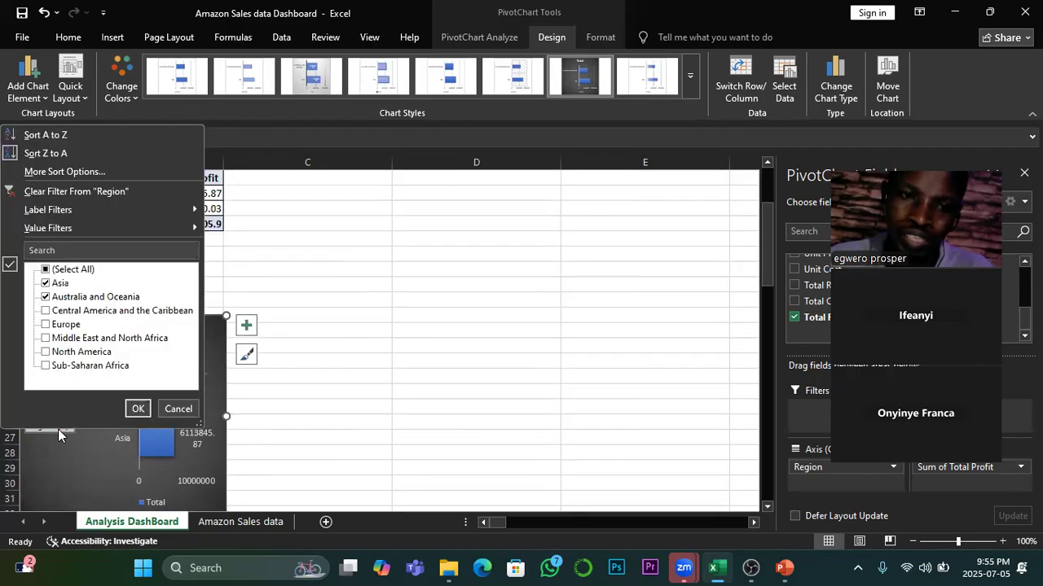
click(46, 270)
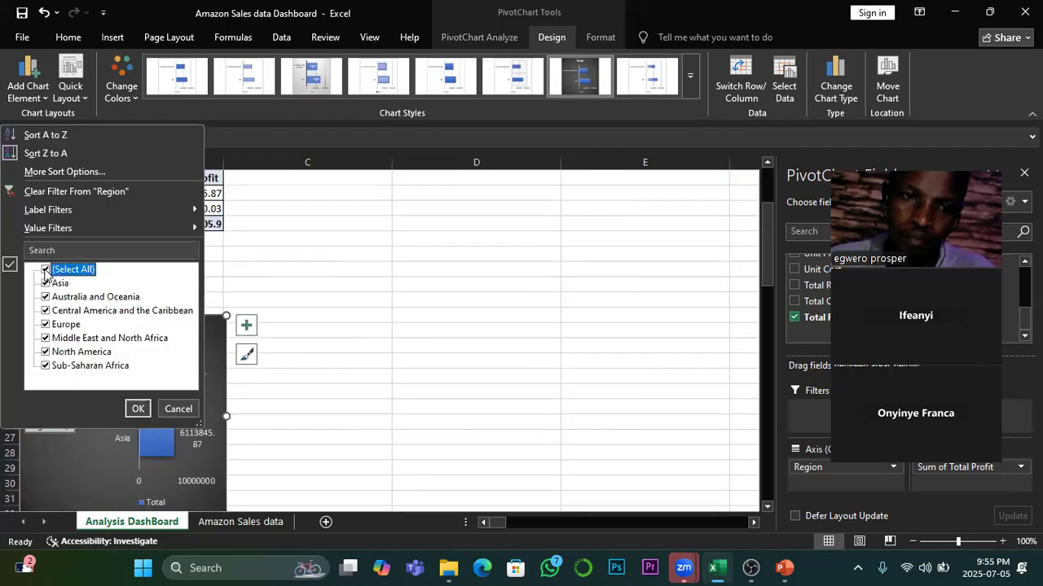
click(137, 408)
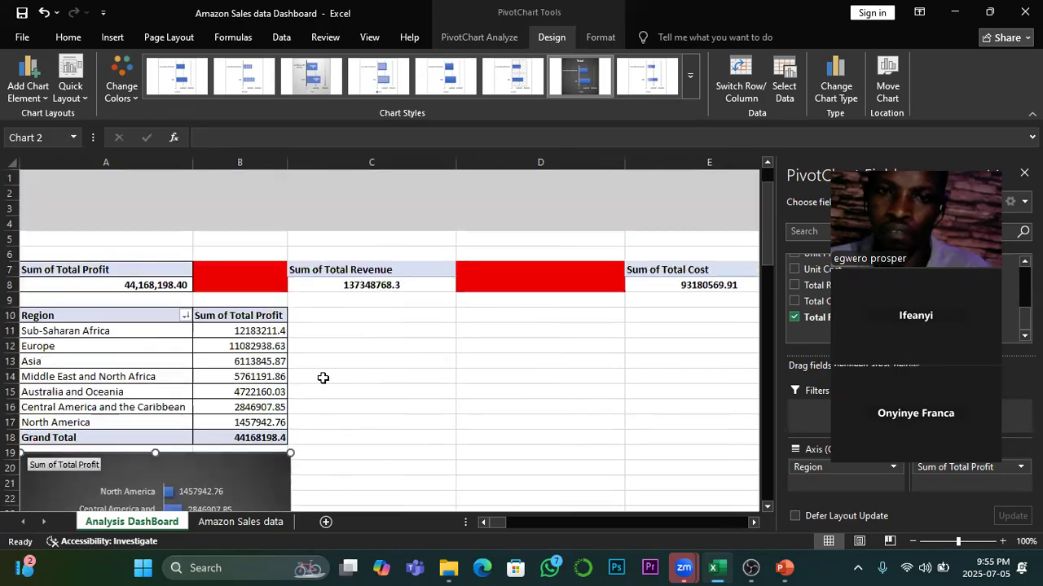
scroll(321, 377, up, 3)
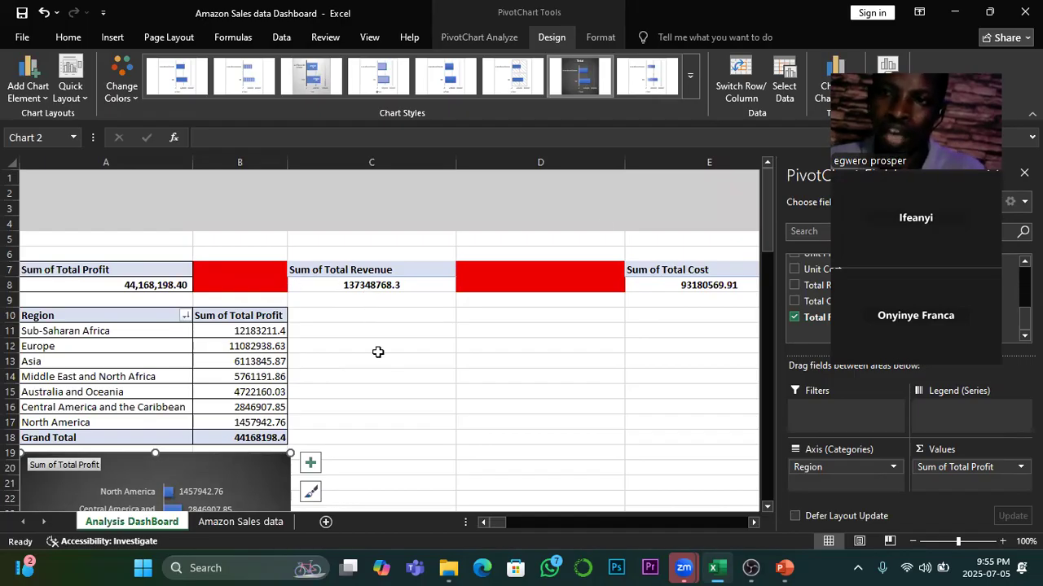
Step: Examine the profit and revenue summaries, the Region PivotTable and the columns of the Amazon Sales data sheet
click(359, 285)
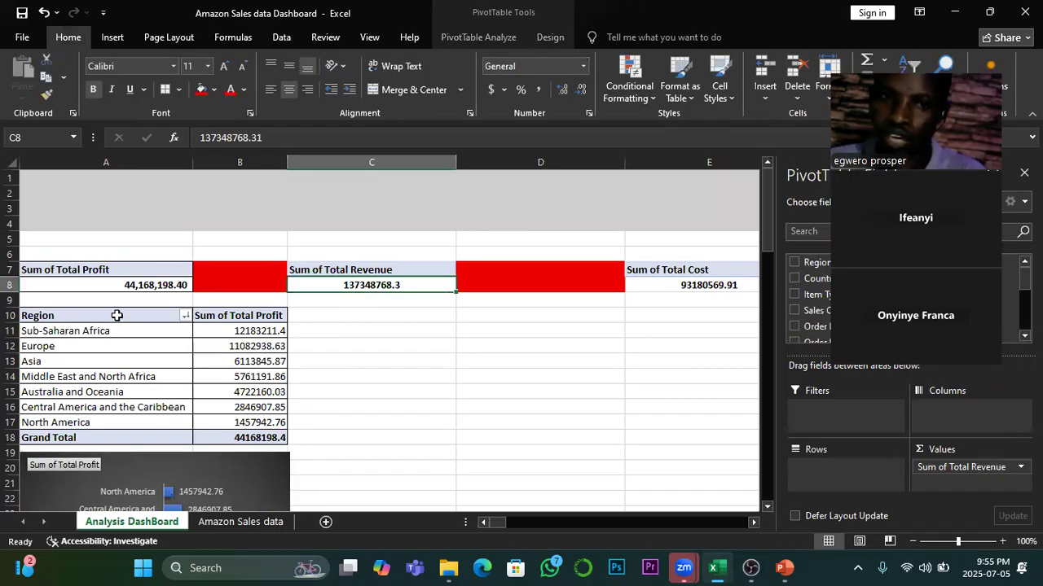
click(122, 345)
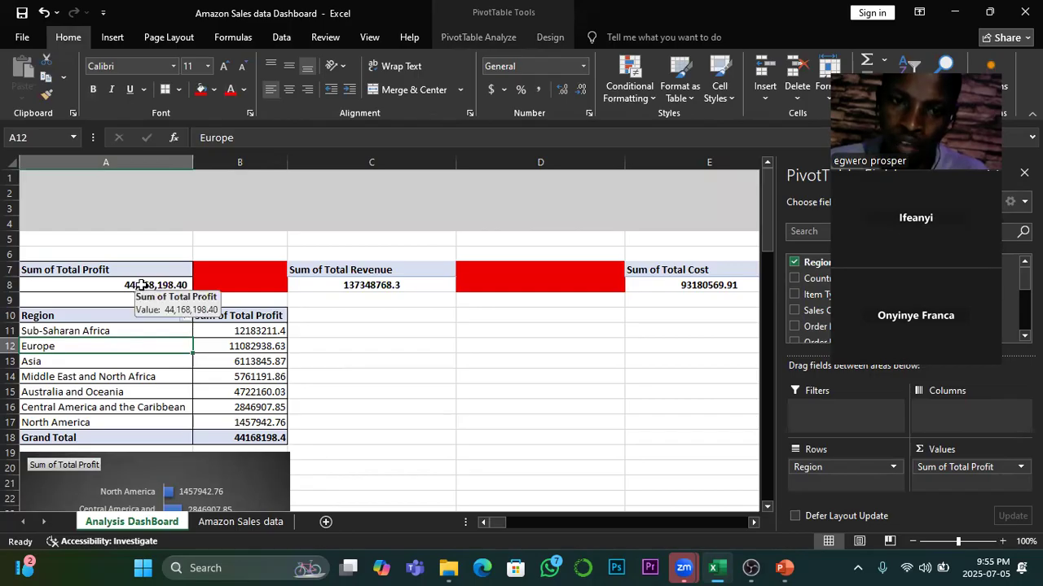
mouse_move(268, 440)
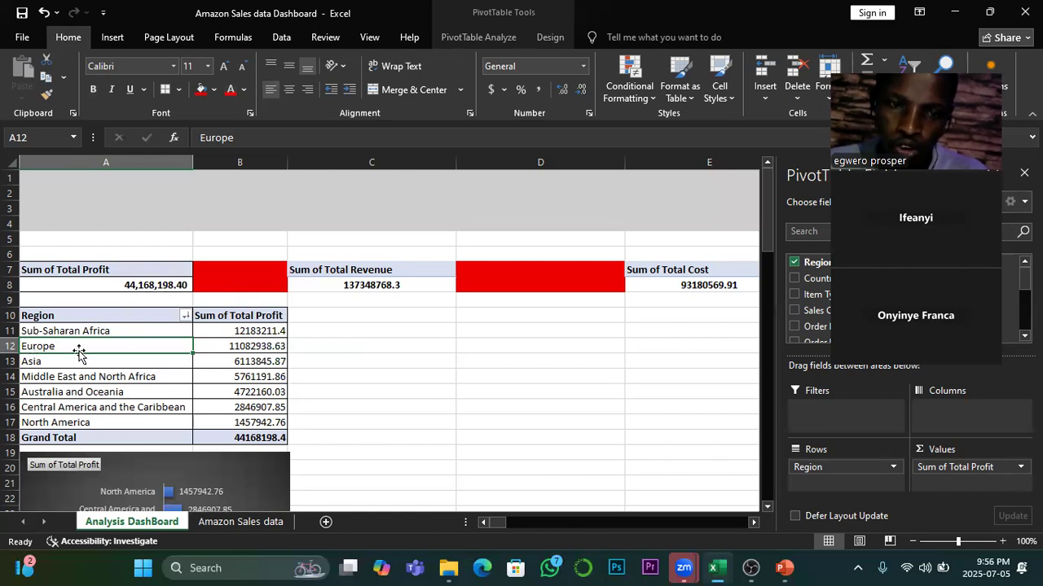
mouse_move(262, 353)
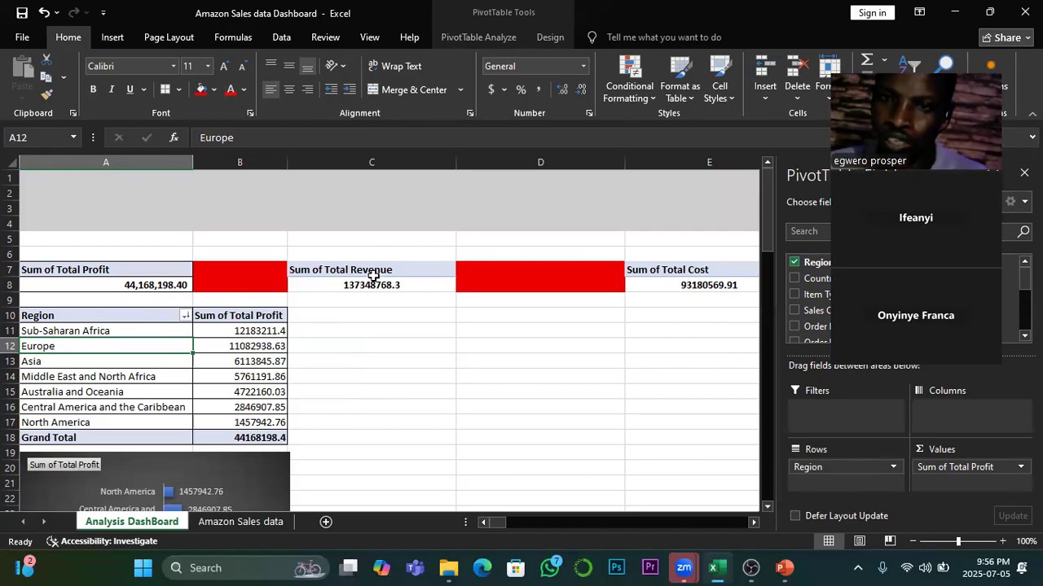
mouse_move(377, 287)
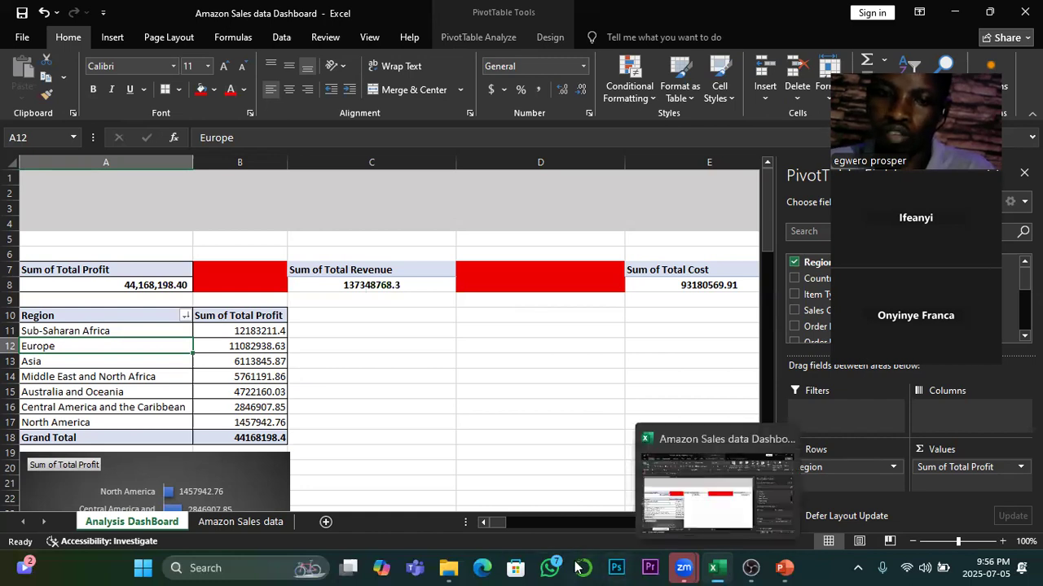
click(266, 522)
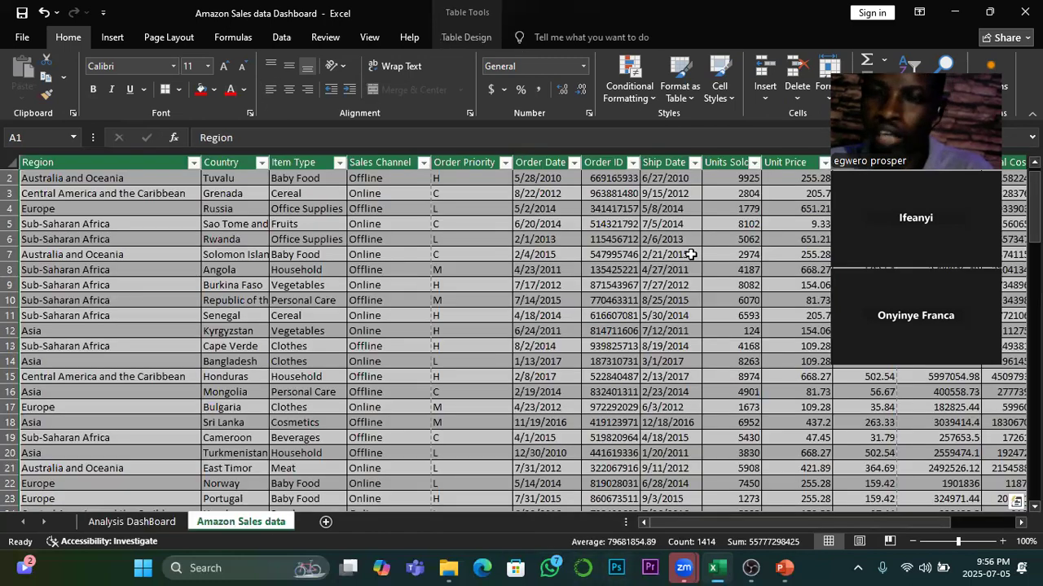
scroll(362, 181, up, 1)
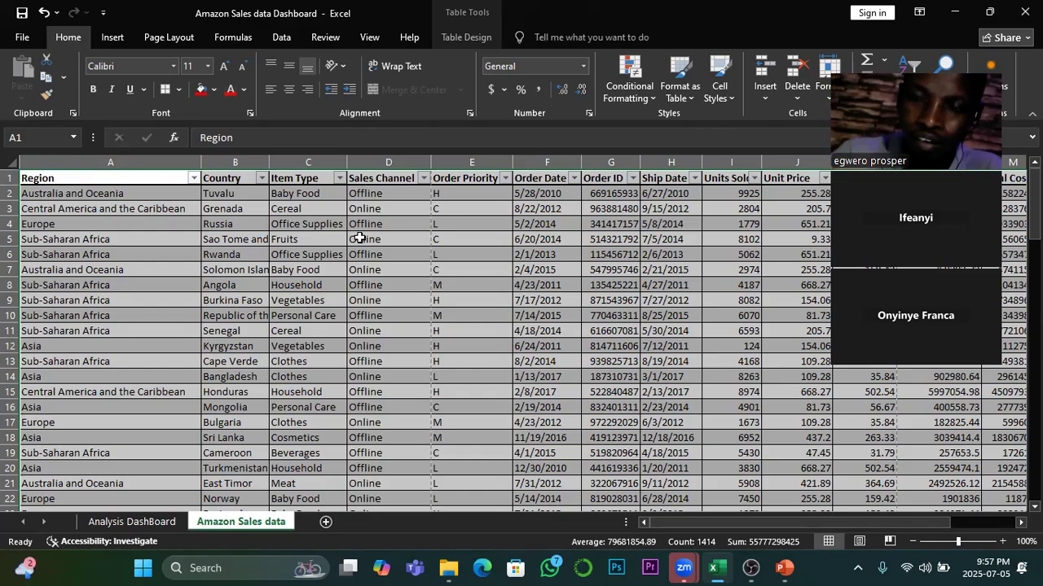
click(130, 522)
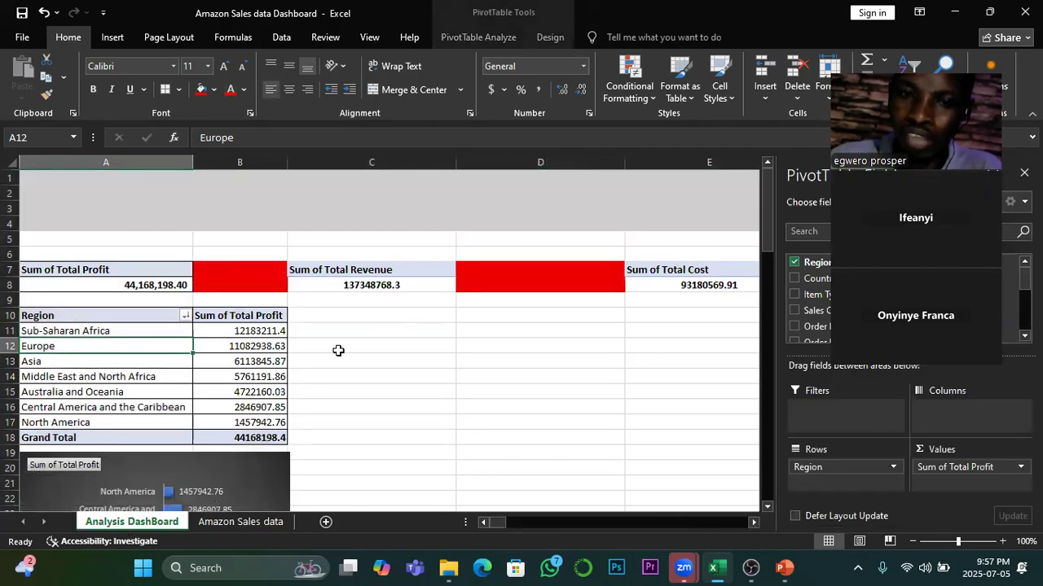
Step: Copy the Region PivotTable in A10:B18, widen column C, and paste the copy at D10 on the dashboard sheet
scroll(214, 375, down, 1)
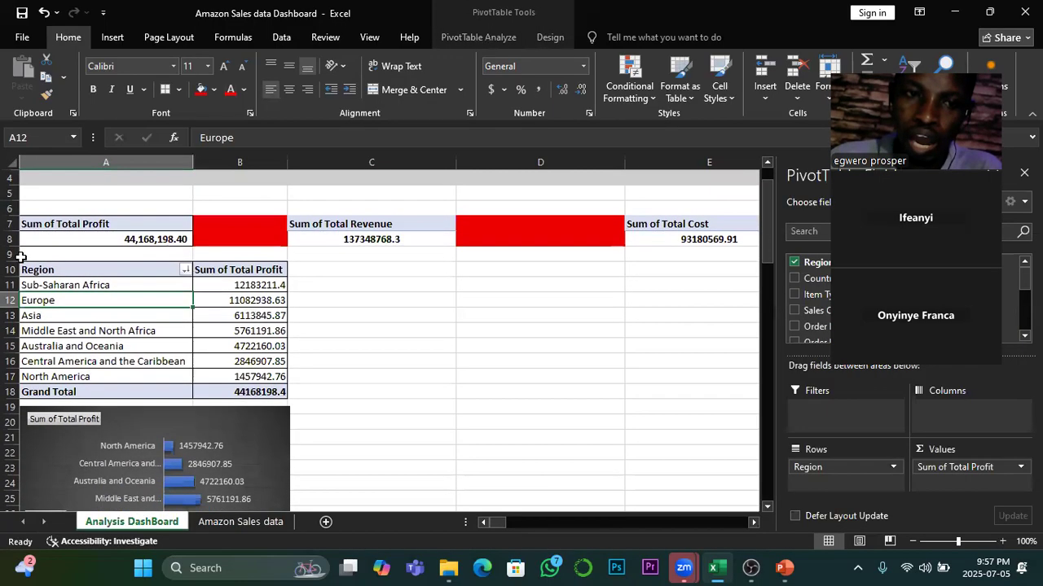
drag(28, 268, 245, 392)
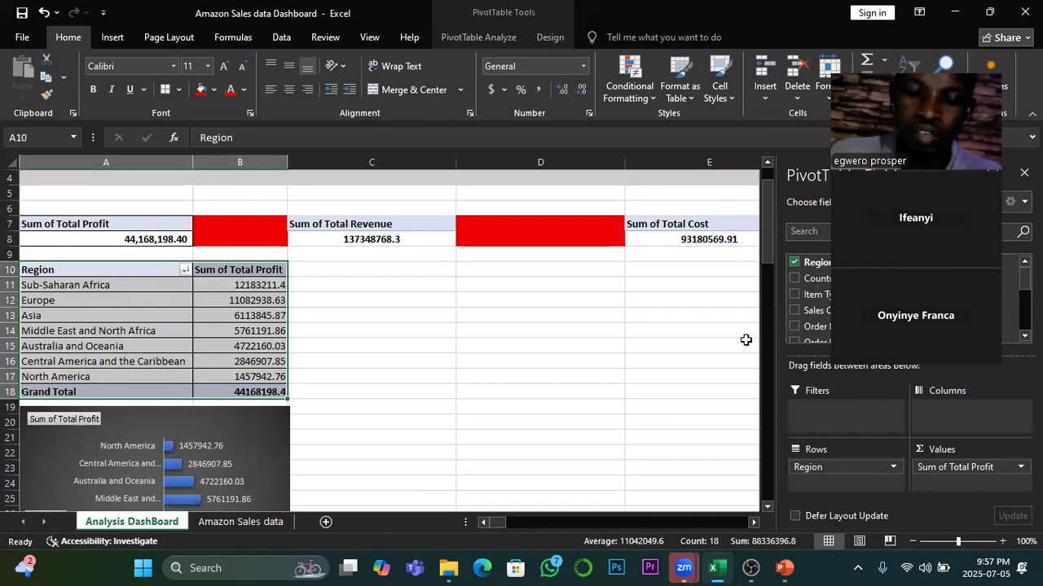
key(ctrl+c)
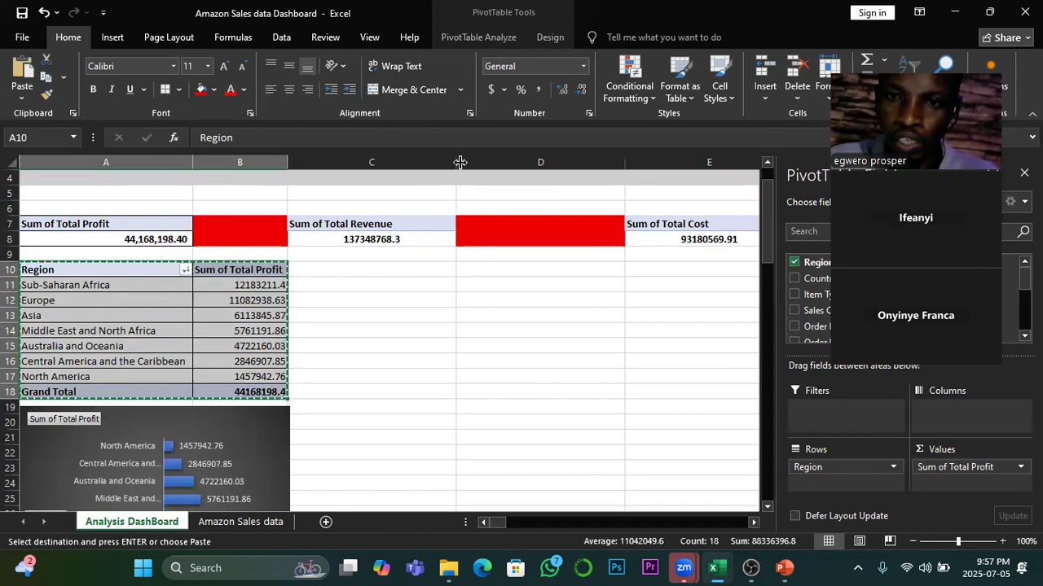
drag(459, 154, 507, 167)
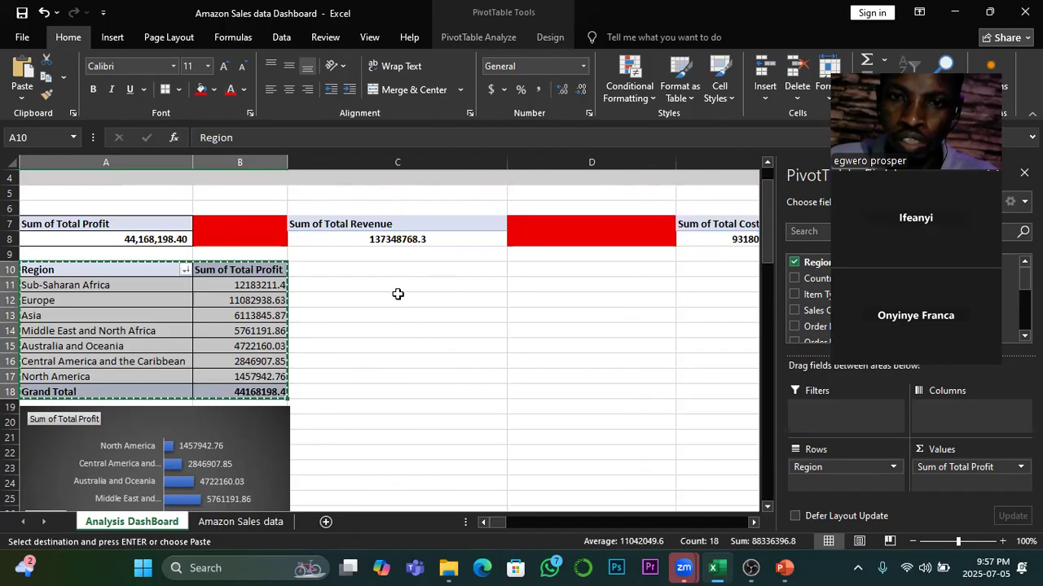
click(524, 270)
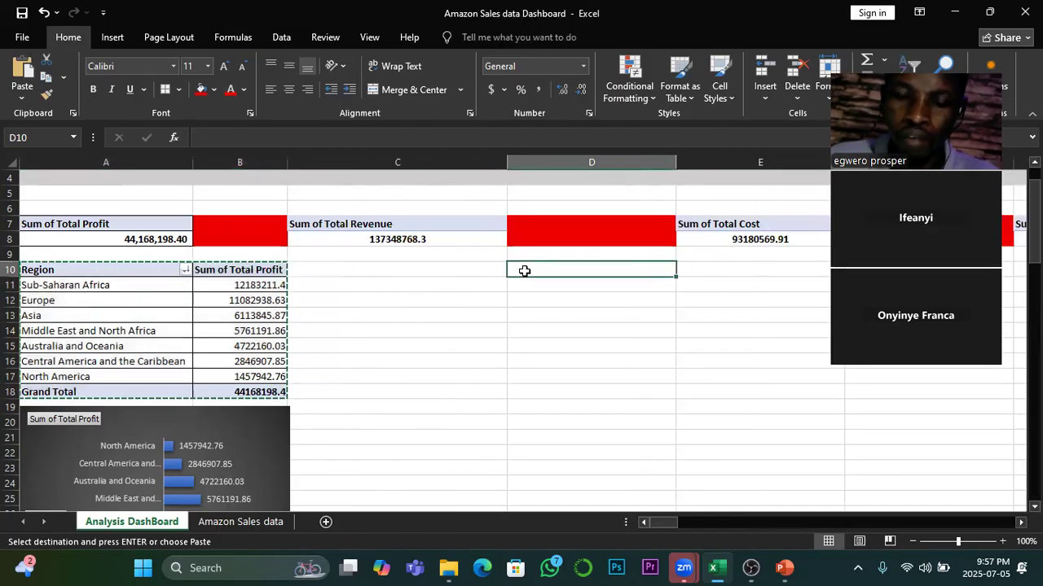
key(ctrl+v)
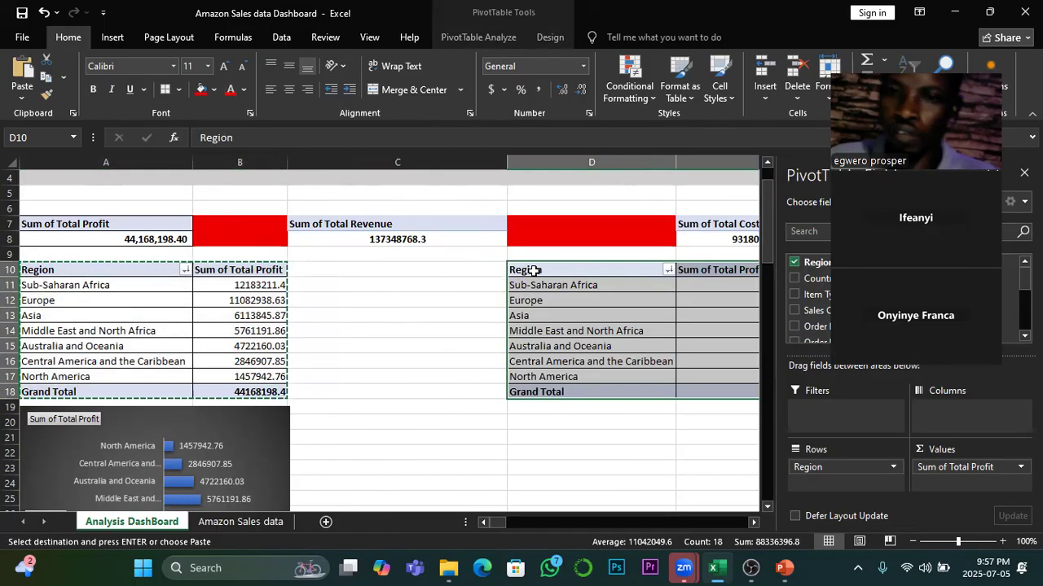
Step: Narrow column C and wrap the Sum of Total Revenue heading in C7
drag(510, 158, 360, 163)
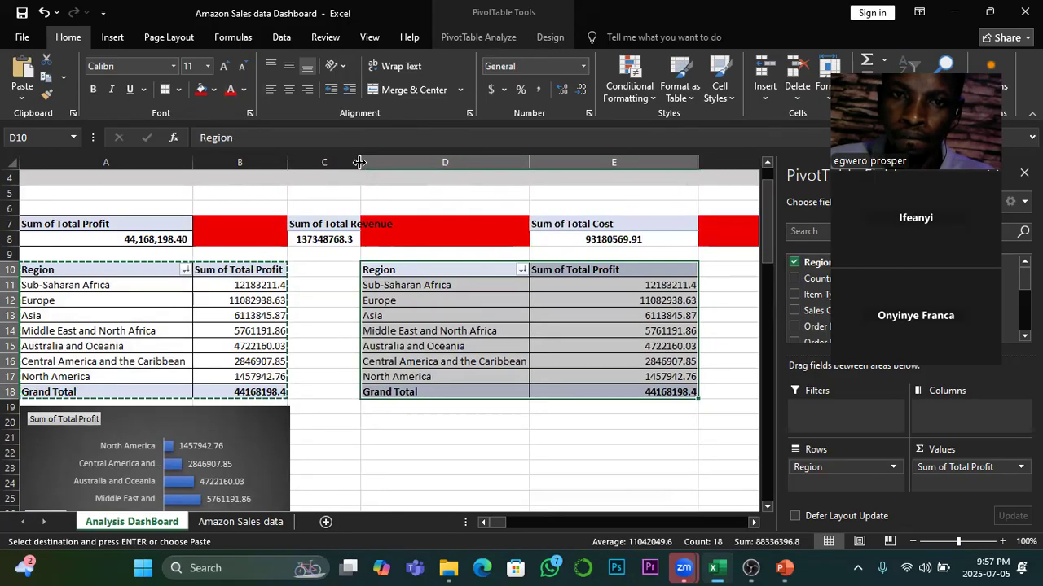
click(331, 224)
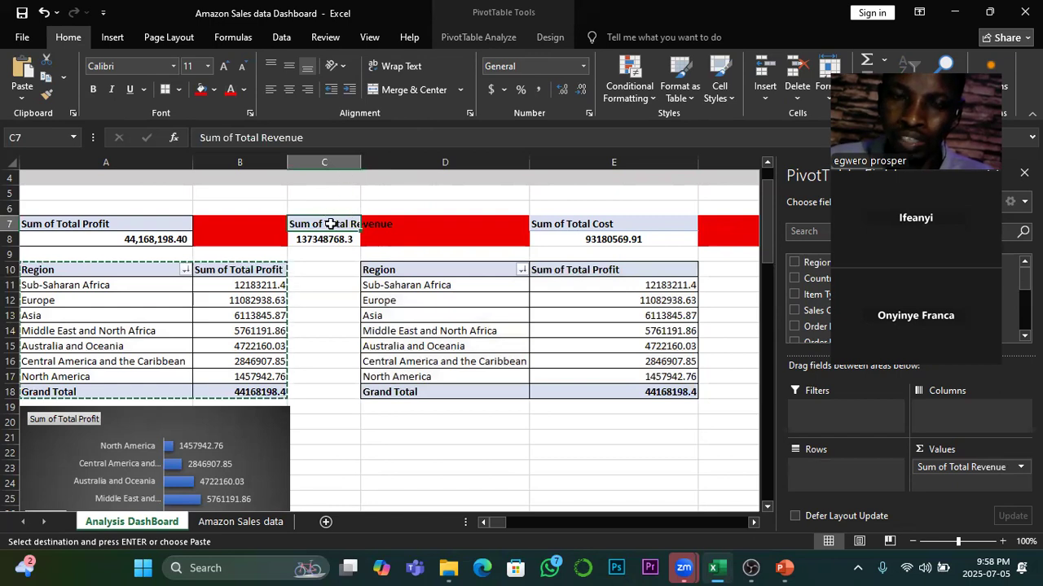
click(397, 67)
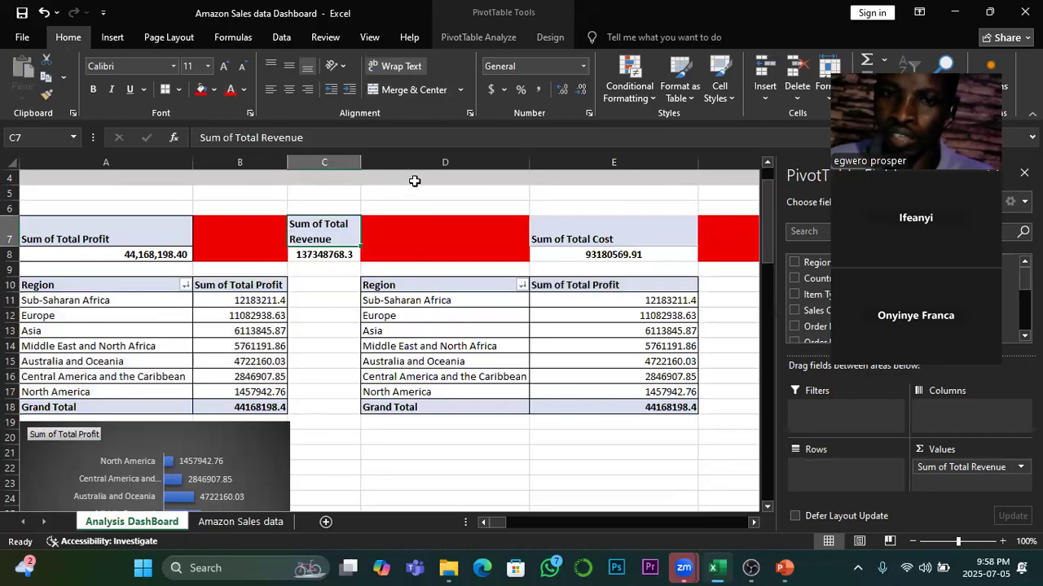
Step: Replace Total Profit with Total Revenue as the value field in the copied Region PivotTable at D10
click(458, 318)
click(250, 317)
click(481, 321)
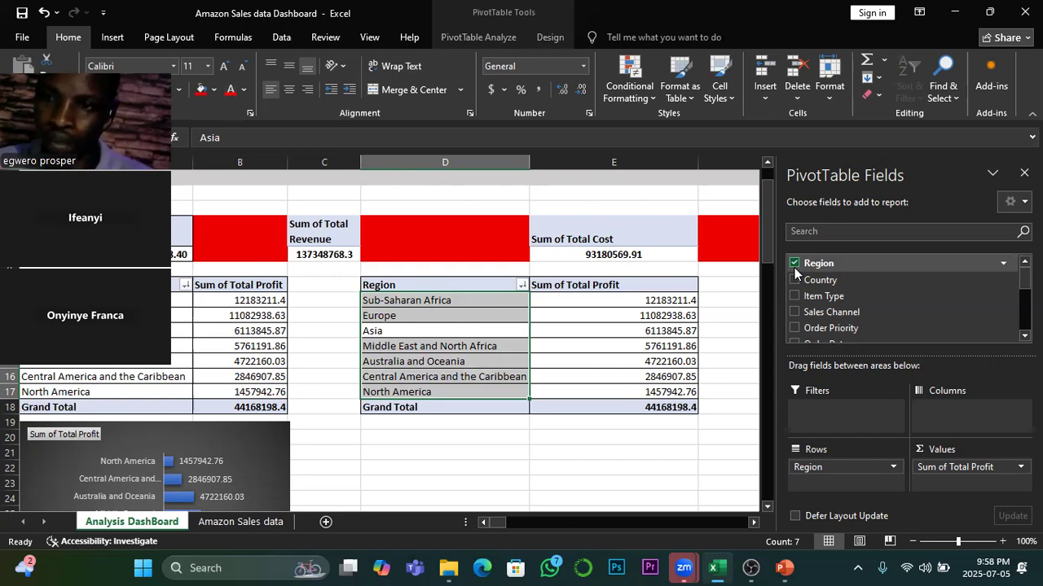
scroll(847, 317, down, 3)
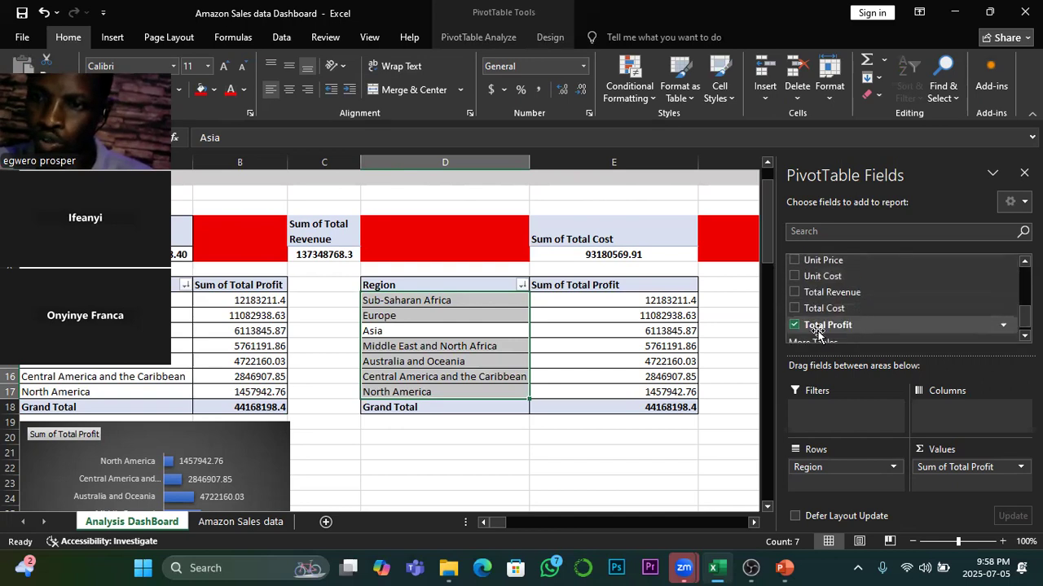
click(795, 325)
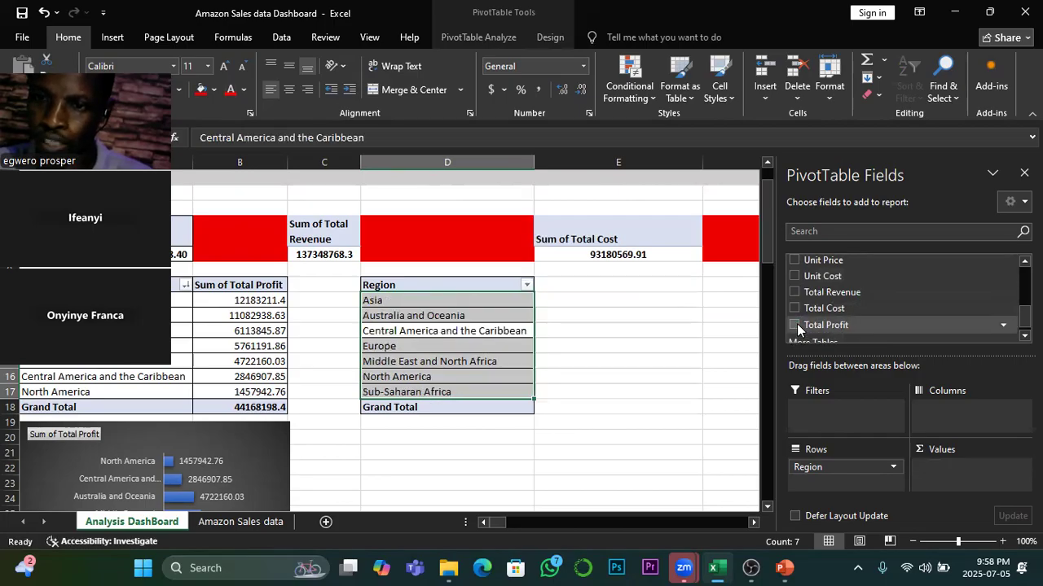
scroll(847, 326, down, 1)
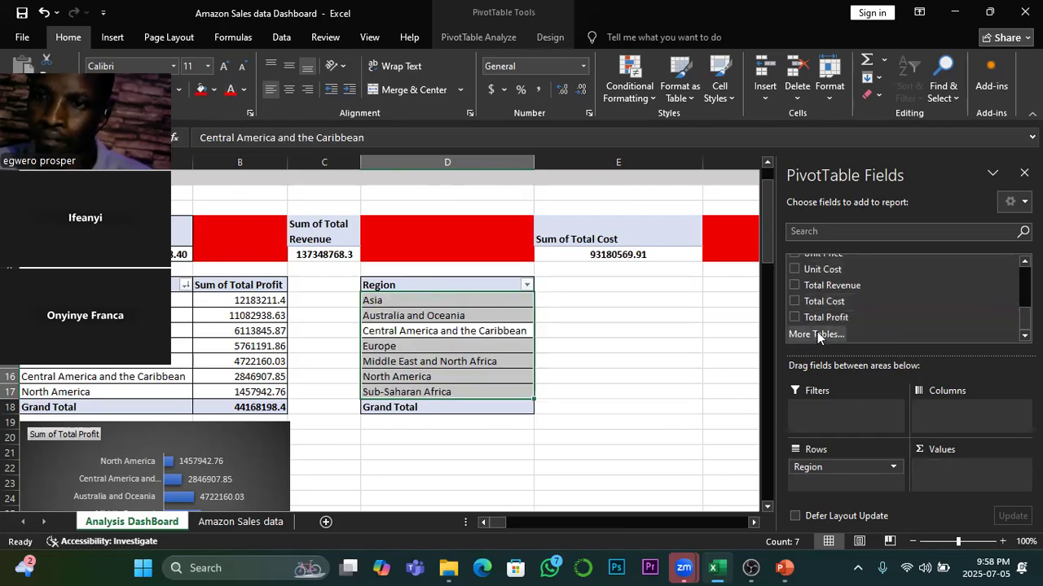
click(793, 285)
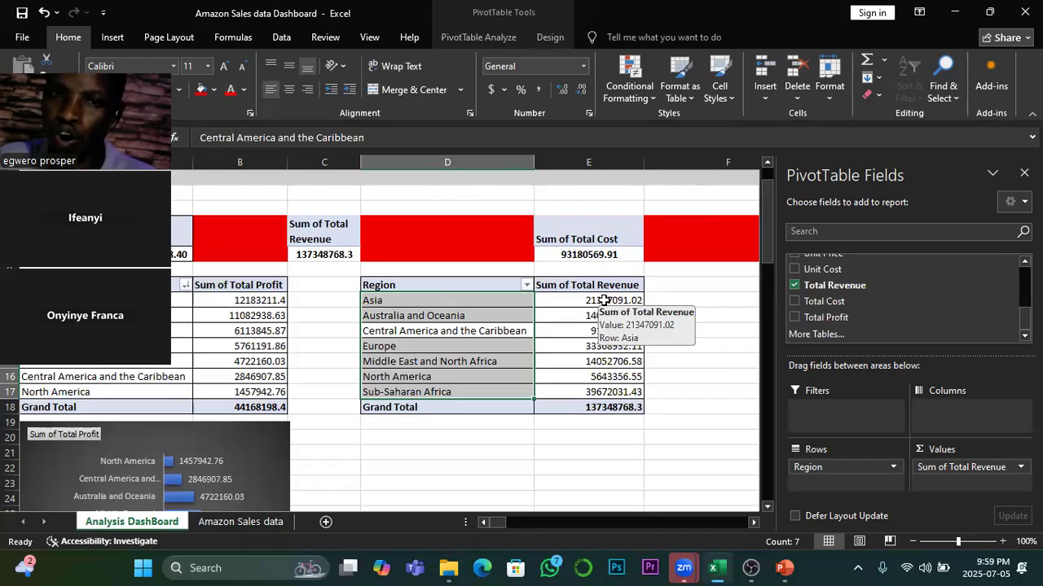
Step: Check the Sales Channel column on the Amazon Sales data sheet and add Sales Channel below Region in the revenue PivotTable's rows
click(224, 524)
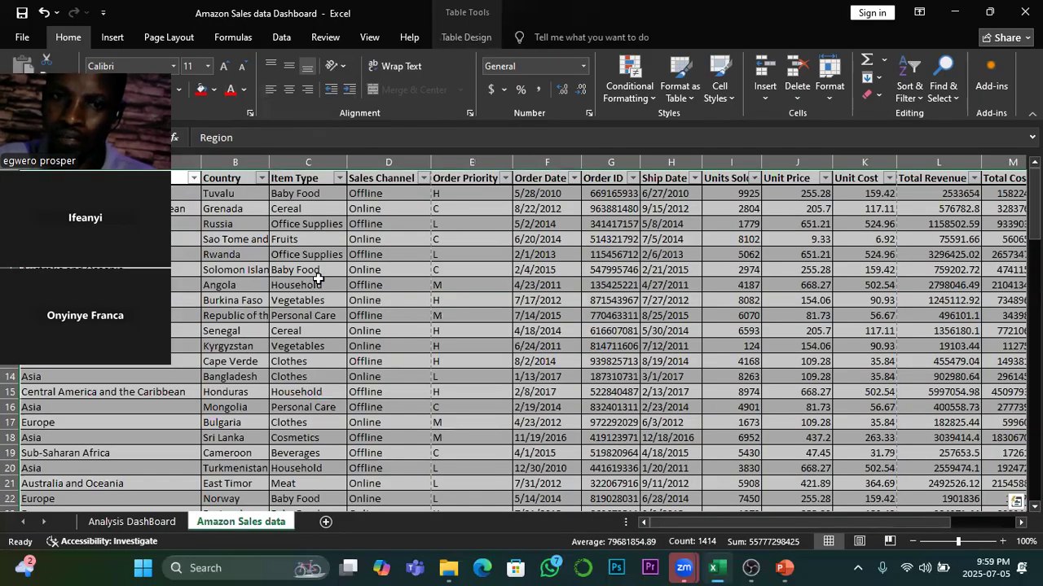
click(373, 197)
click(375, 211)
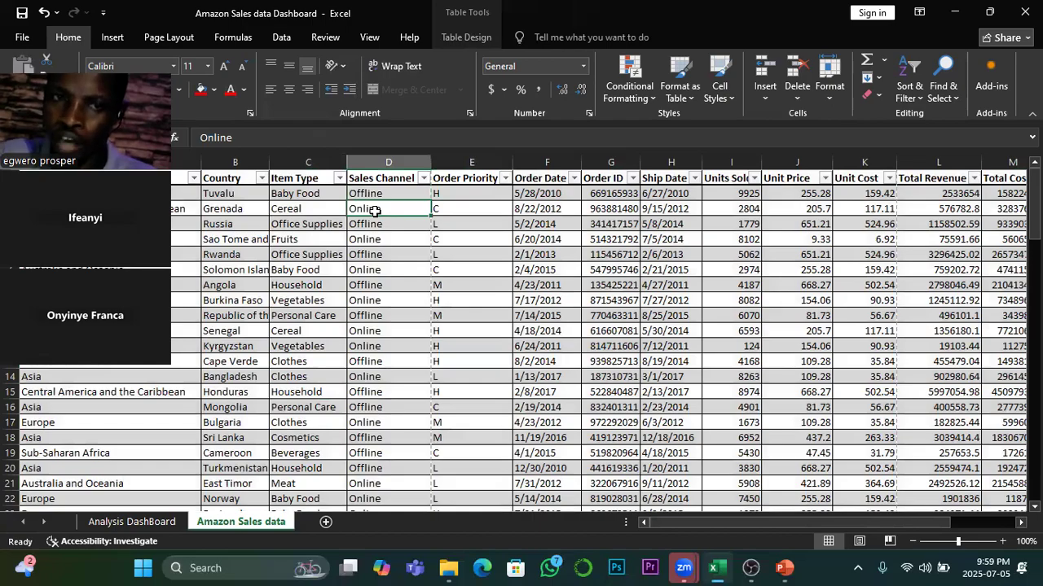
click(130, 522)
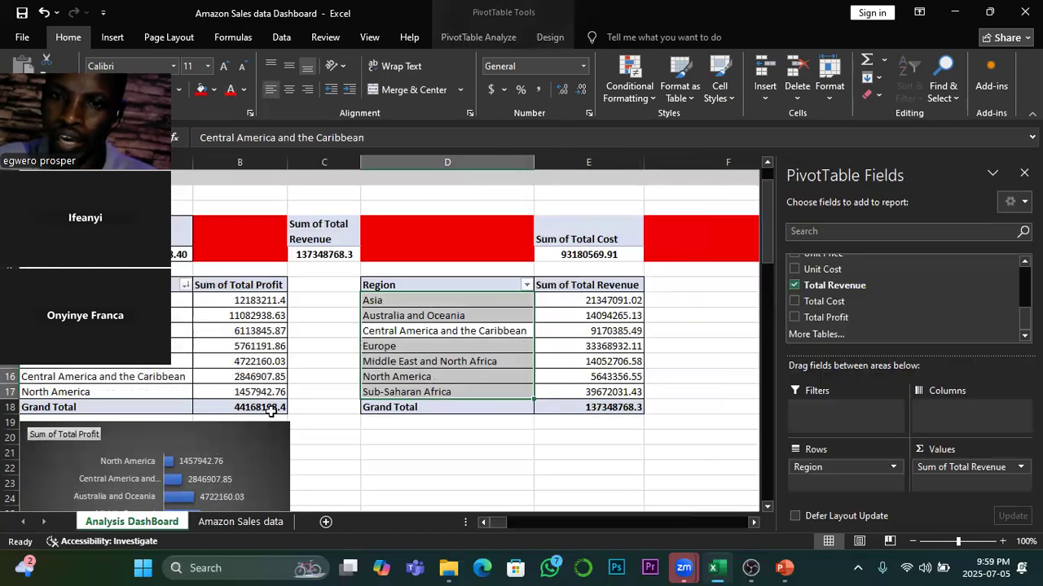
mouse_move(608, 303)
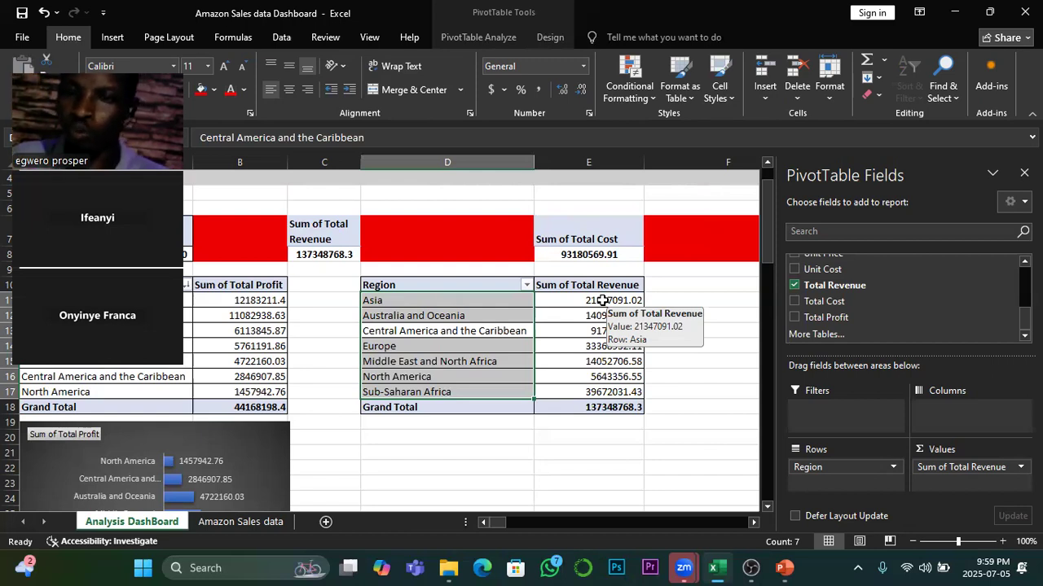
scroll(865, 305, up, 2)
scroll(865, 306, down, 3)
scroll(862, 303, up, 4)
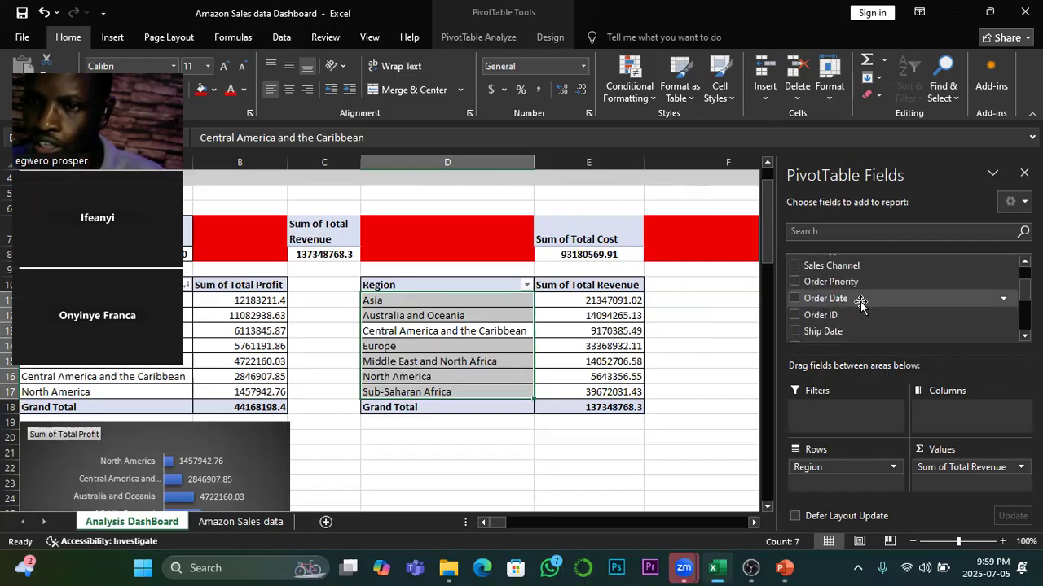
drag(803, 269, 836, 484)
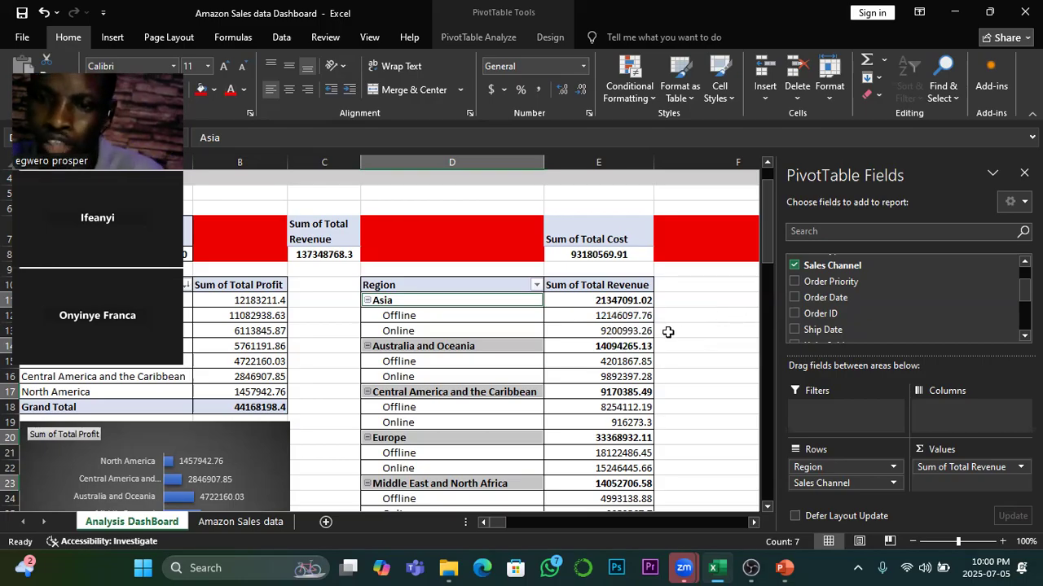
Step: Collapse the sales channel rows under every region in the revenue PivotTable, from Asia to Sub-Saharan Africa, briefly expanding Europe to check its breakdown
mouse_move(646, 322)
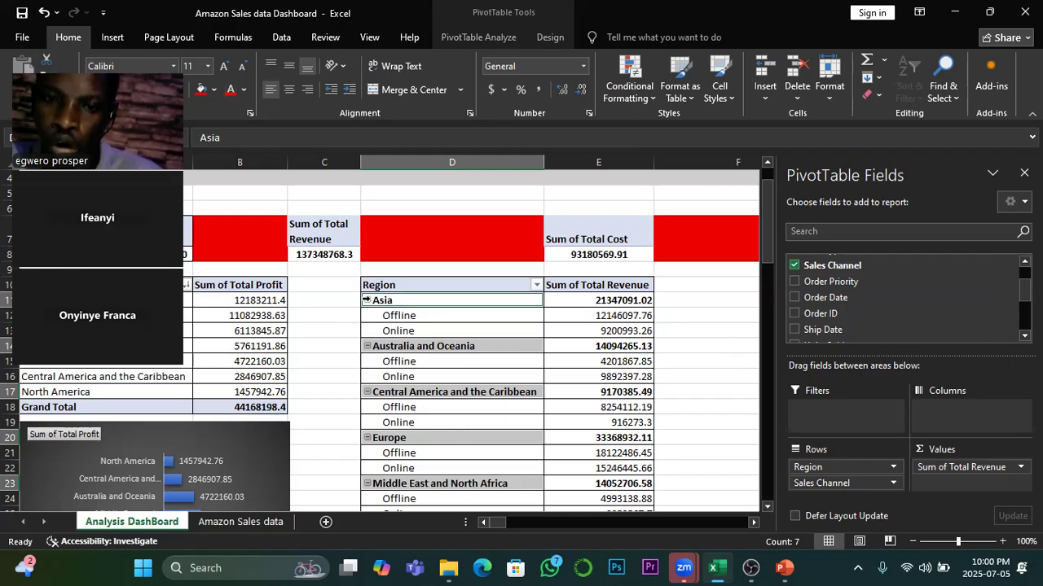
click(366, 300)
click(367, 300)
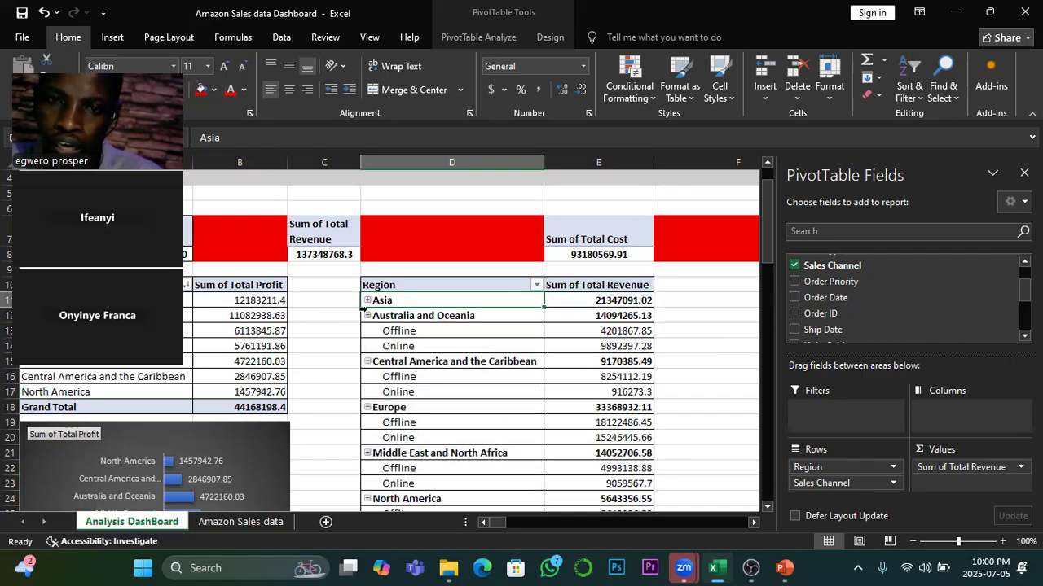
click(367, 315)
click(367, 331)
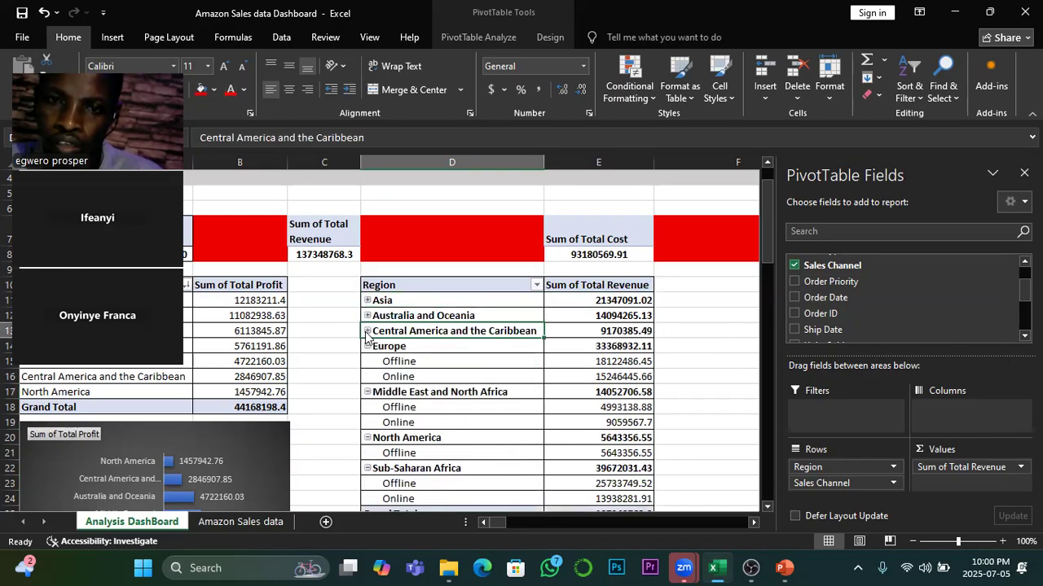
click(368, 346)
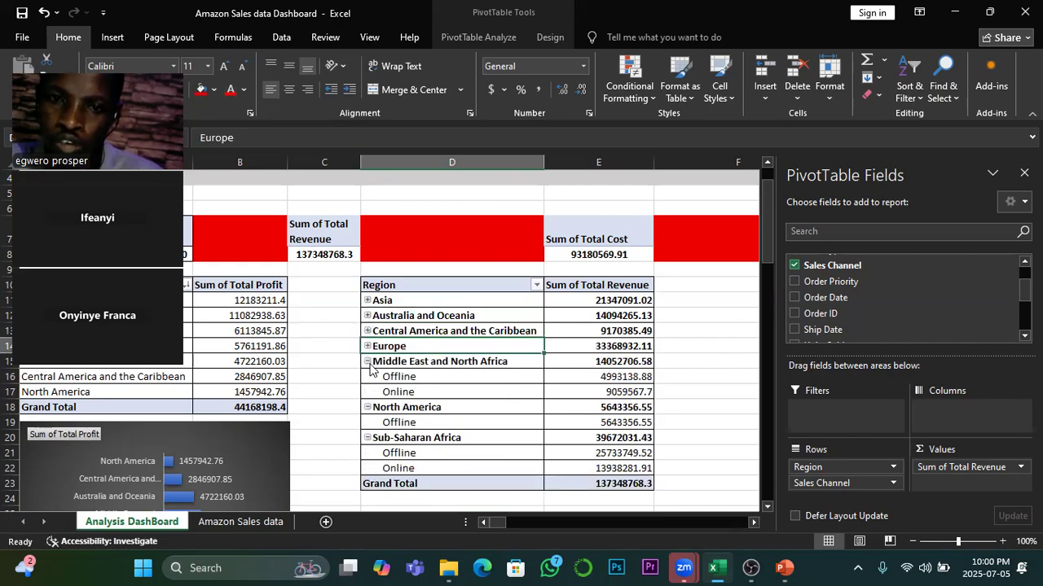
click(367, 362)
click(368, 377)
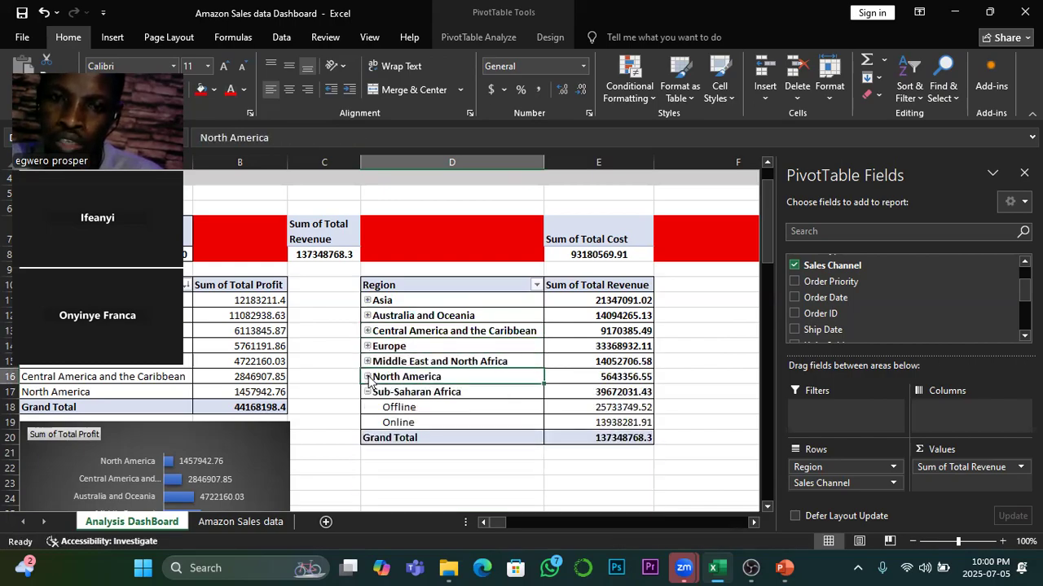
click(367, 392)
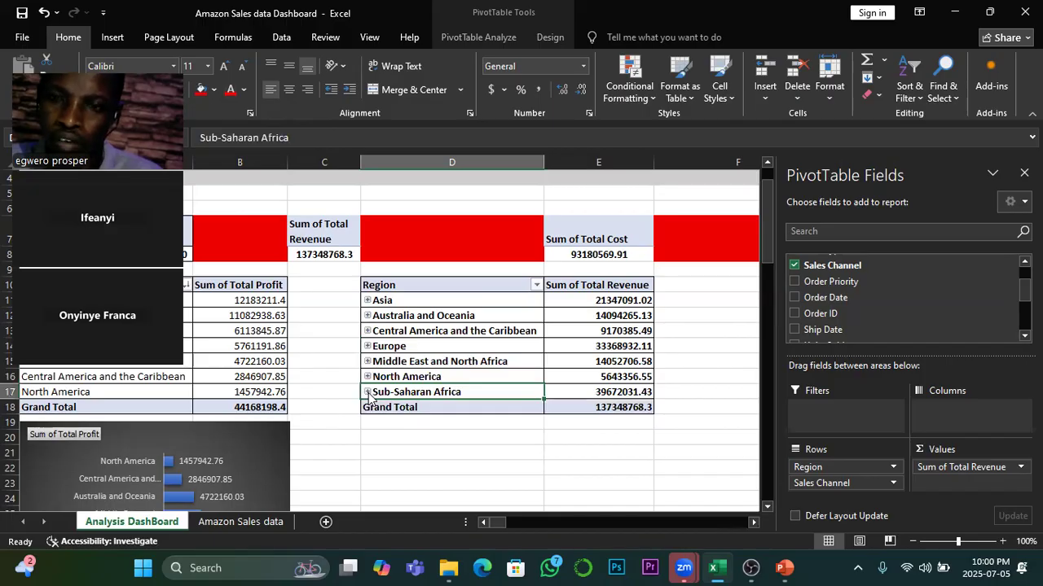
click(366, 347)
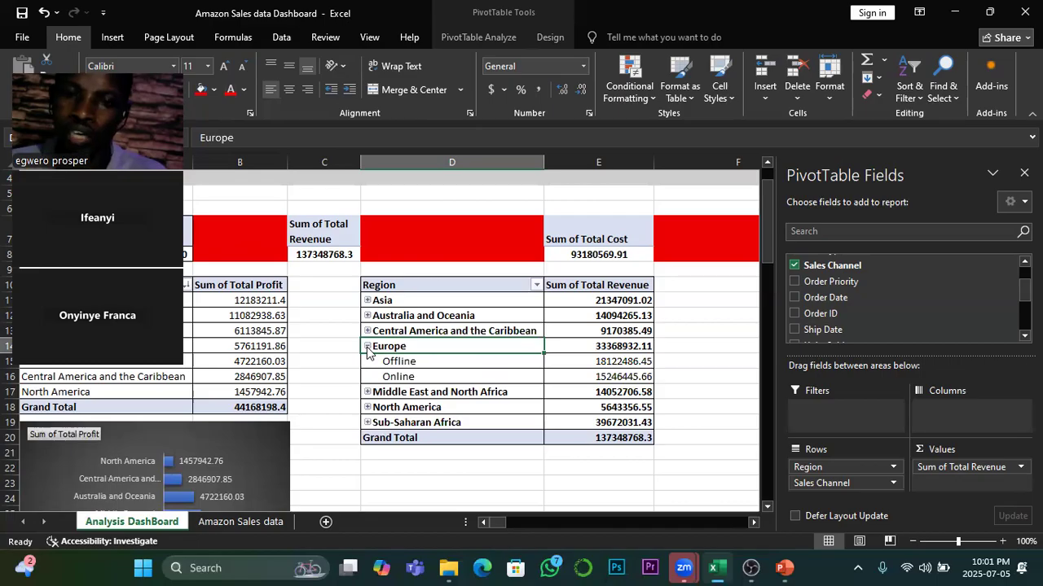
click(366, 347)
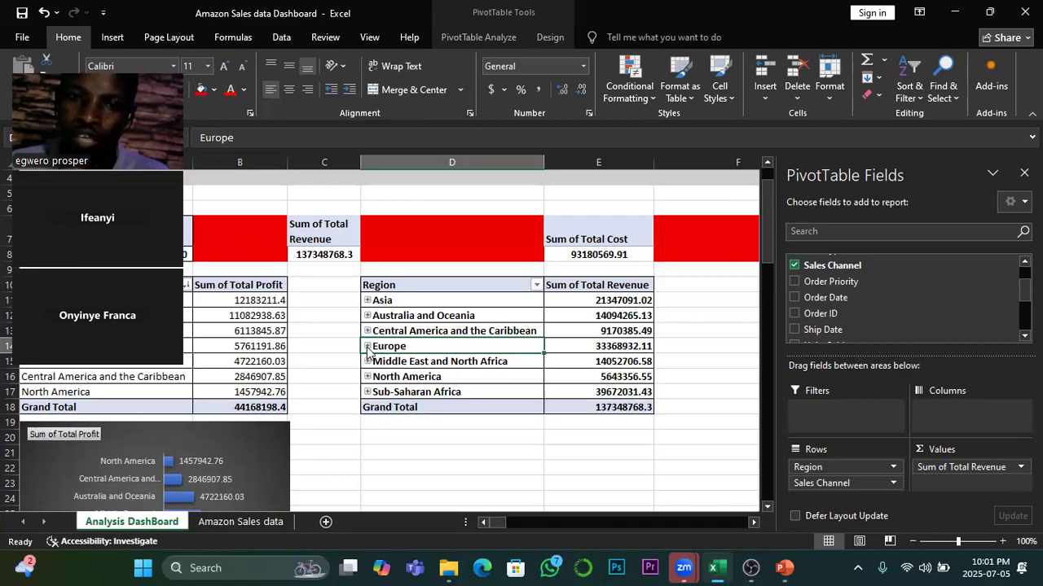
Step: Extract the records behind the Central America and the Caribbean revenue to a detail sheet, and return to the Analysis DashBoard sheet
double_click(619, 331)
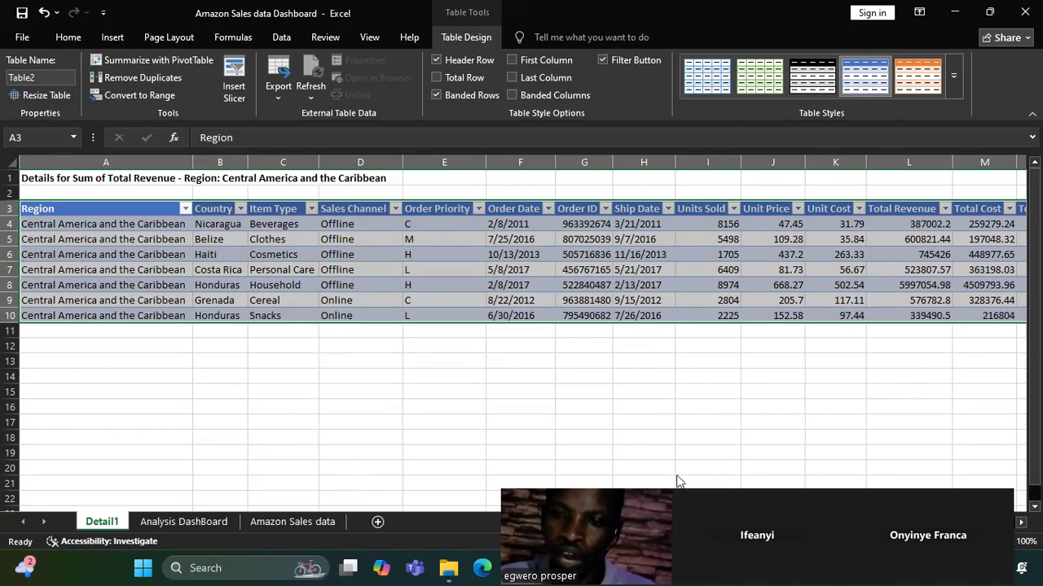
drag(681, 493, 533, 382)
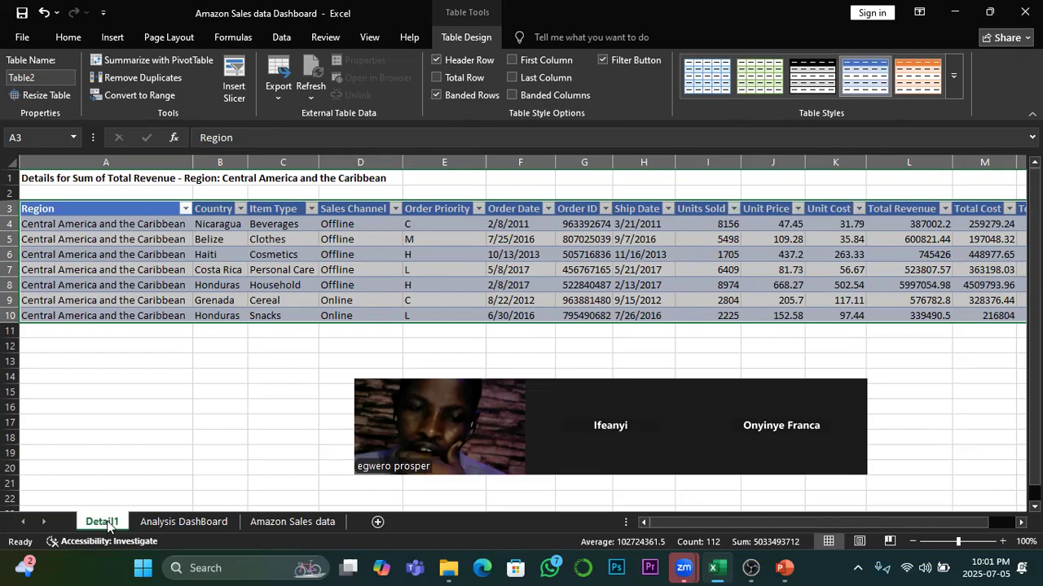
click(184, 524)
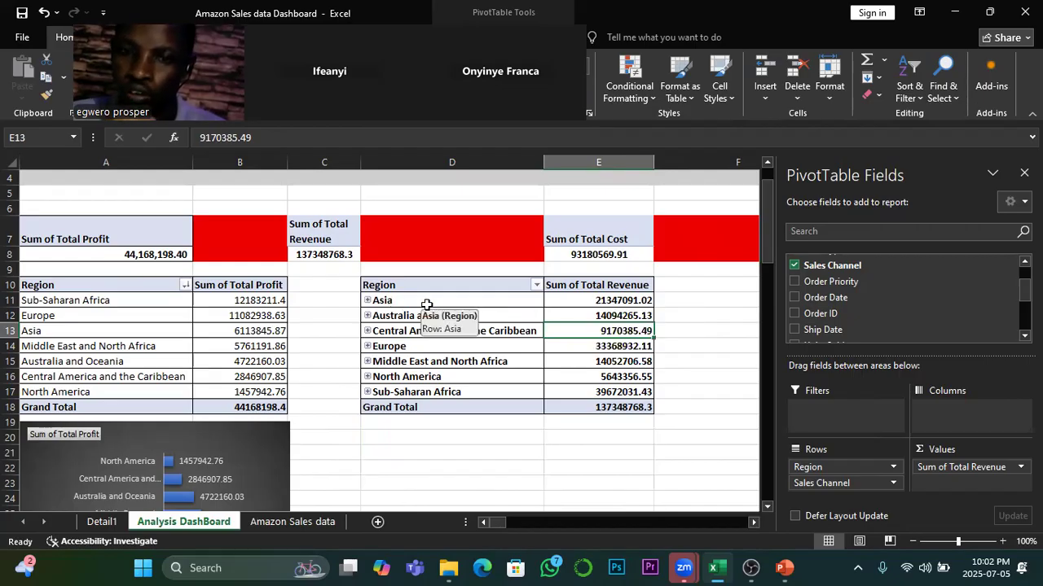
Step: Expand Asia in the revenue PivotTable and review its total, Offline and Online revenue cells
click(367, 301)
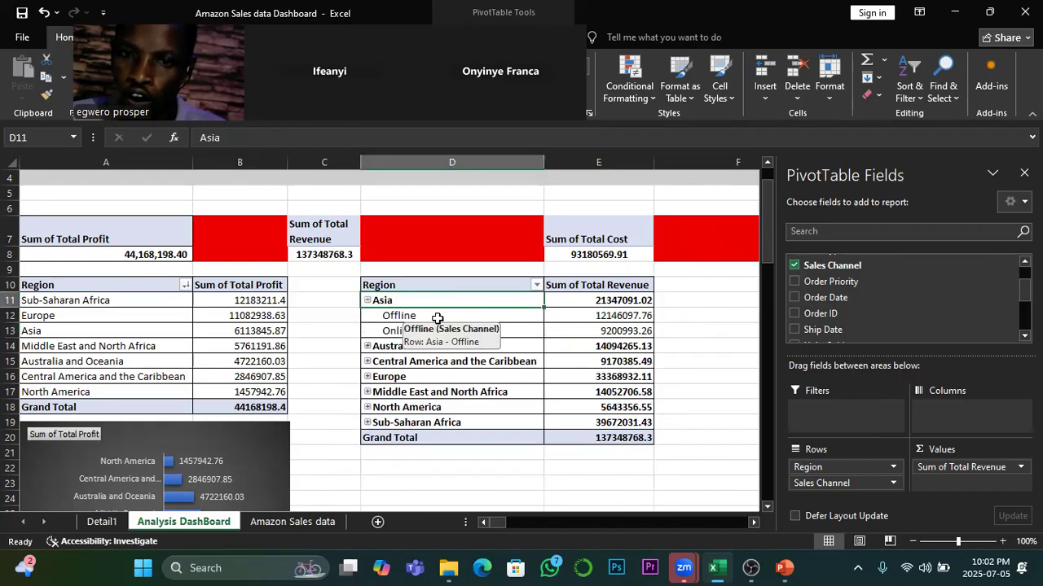
click(617, 300)
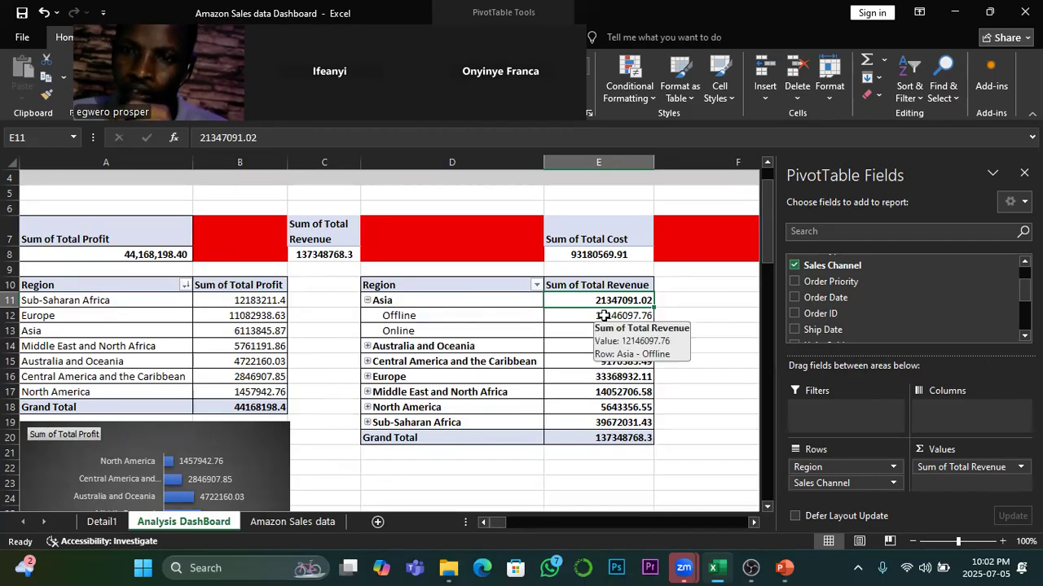
click(603, 316)
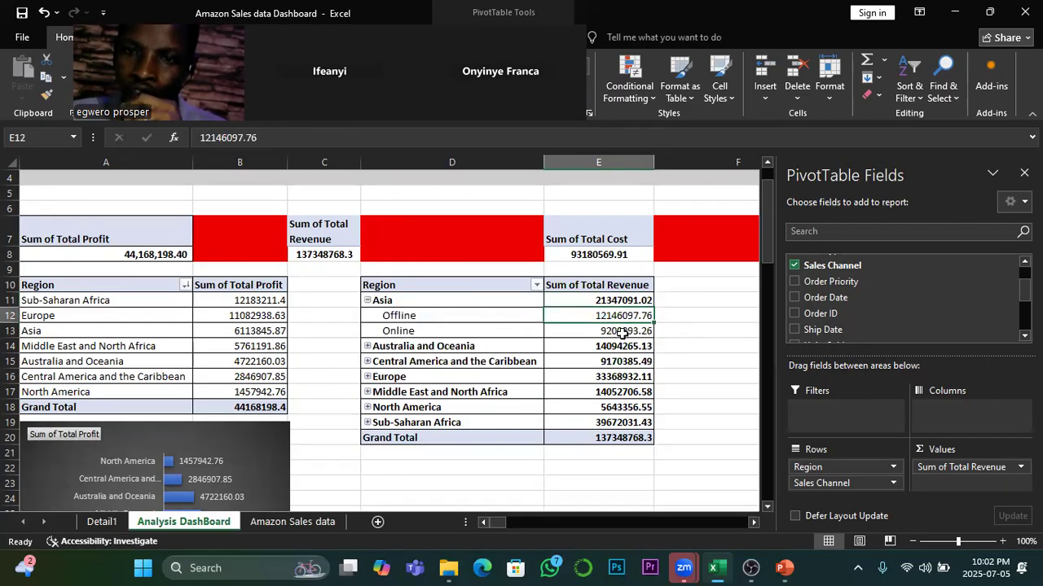
click(621, 332)
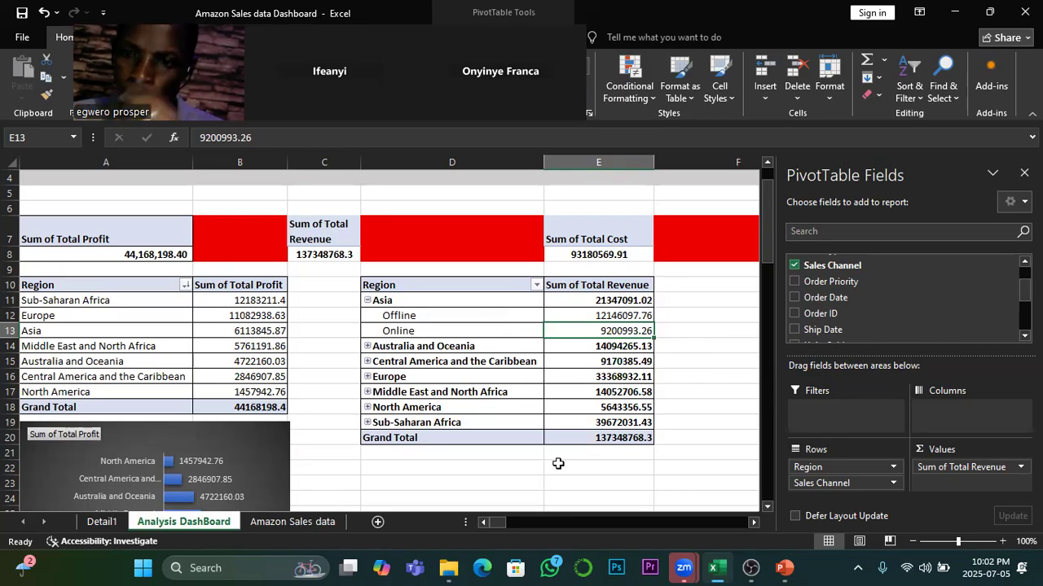
Step: Extract the records behind Asia's Offline revenue to a new detail sheet and open that sheet's name for editing
double_click(602, 316)
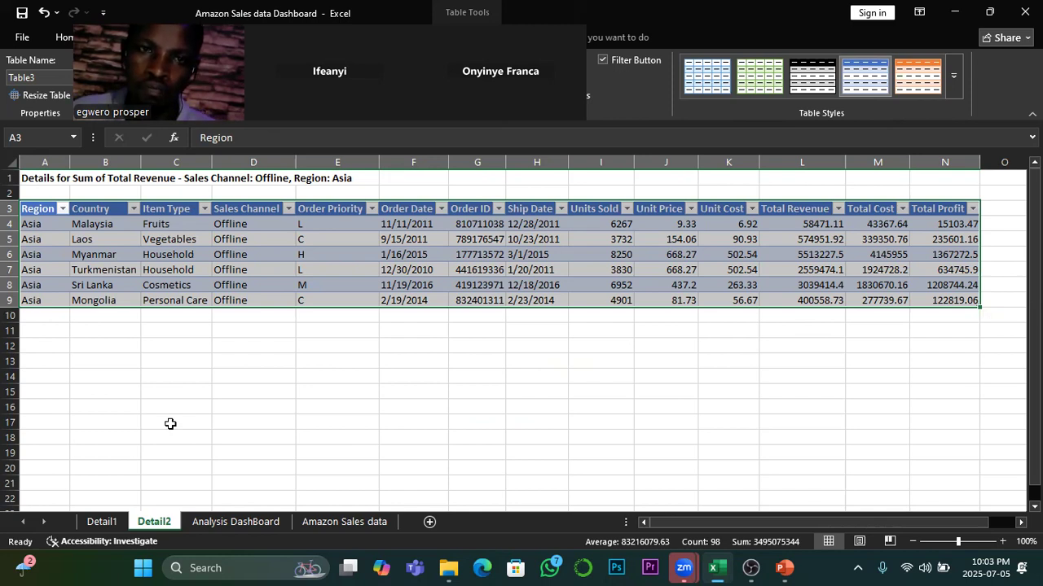
double_click(155, 523)
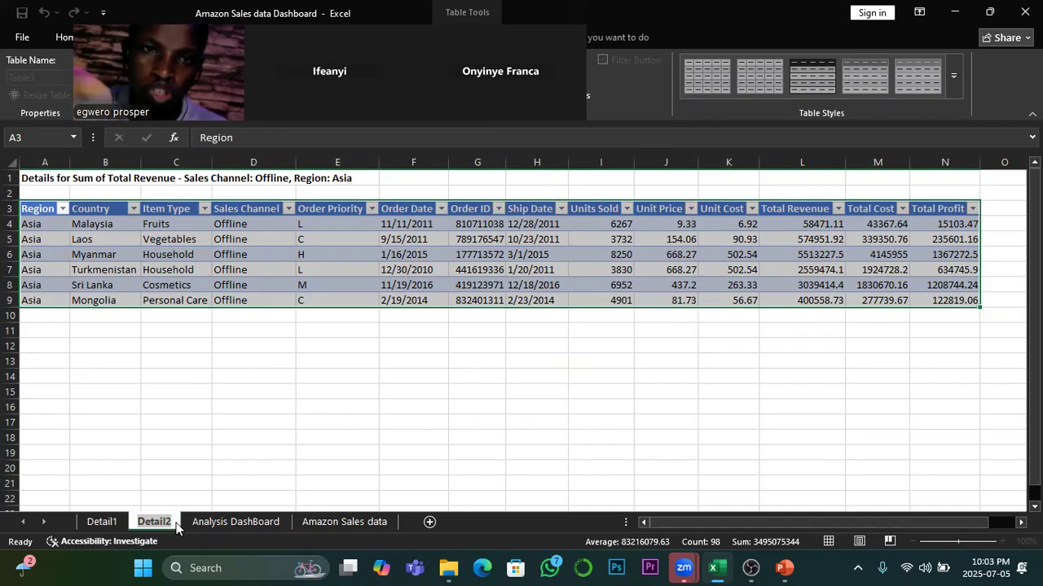
Step: Switch to the PIVOT TABLE presentation in PowerPoint, highlight "drill-down into data" on the Benefits of Pivot Tables slide, and return to the Excel workbook
click(796, 568)
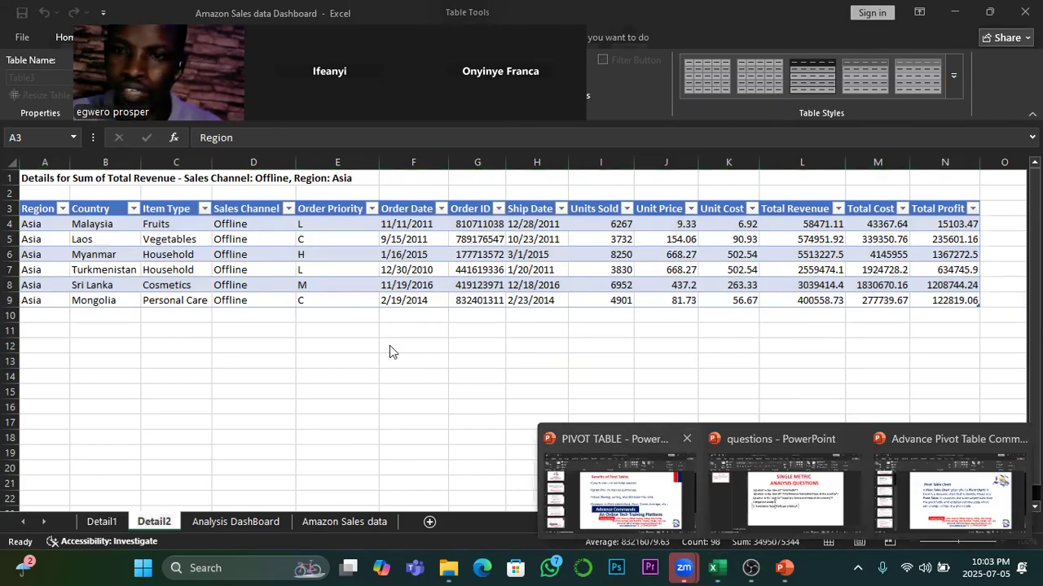
key(alt+Tab)
drag(756, 303, 355, 307)
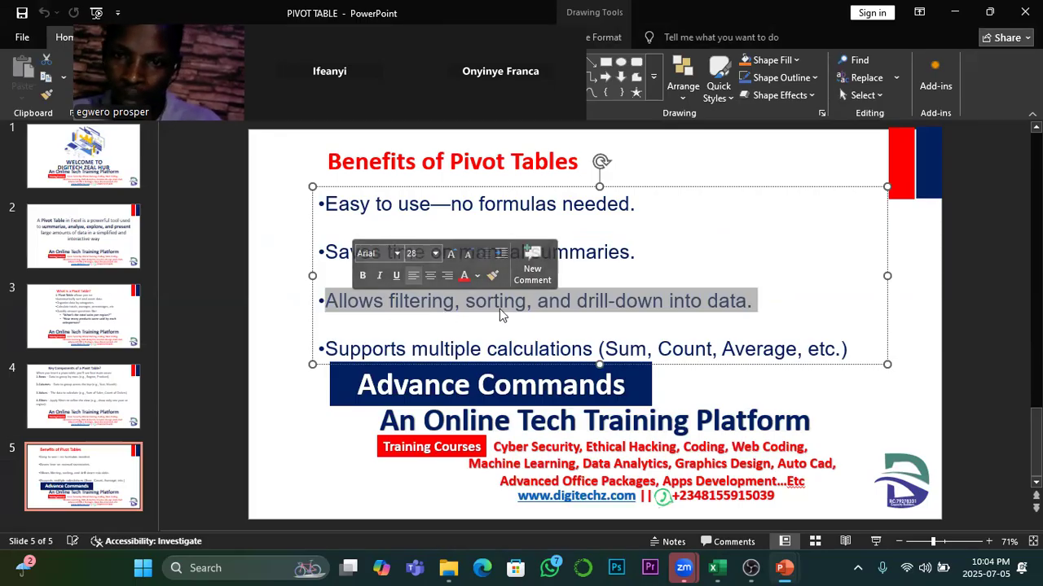
click(584, 319)
drag(580, 302, 720, 305)
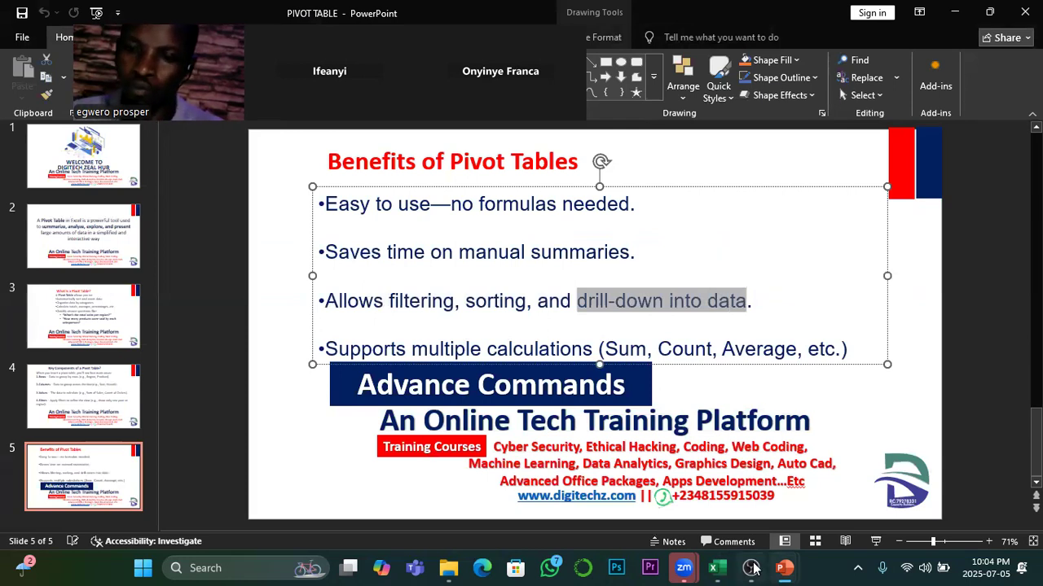
click(713, 568)
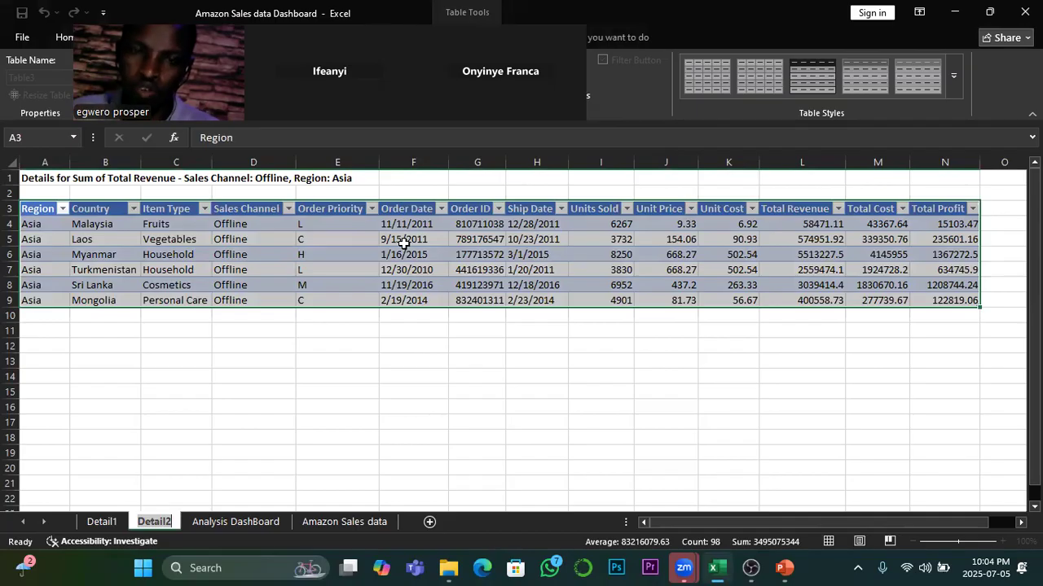
Step: Rename the Detail2 sheet holding Asia's Offline records as offline, and return to the Analysis DashBoard sheet
click(110, 523)
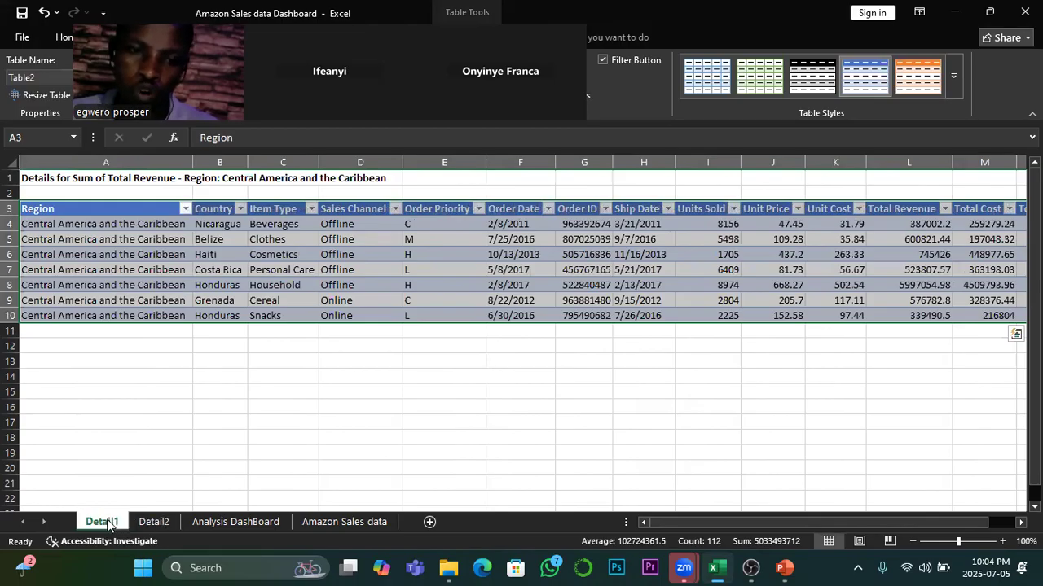
click(154, 522)
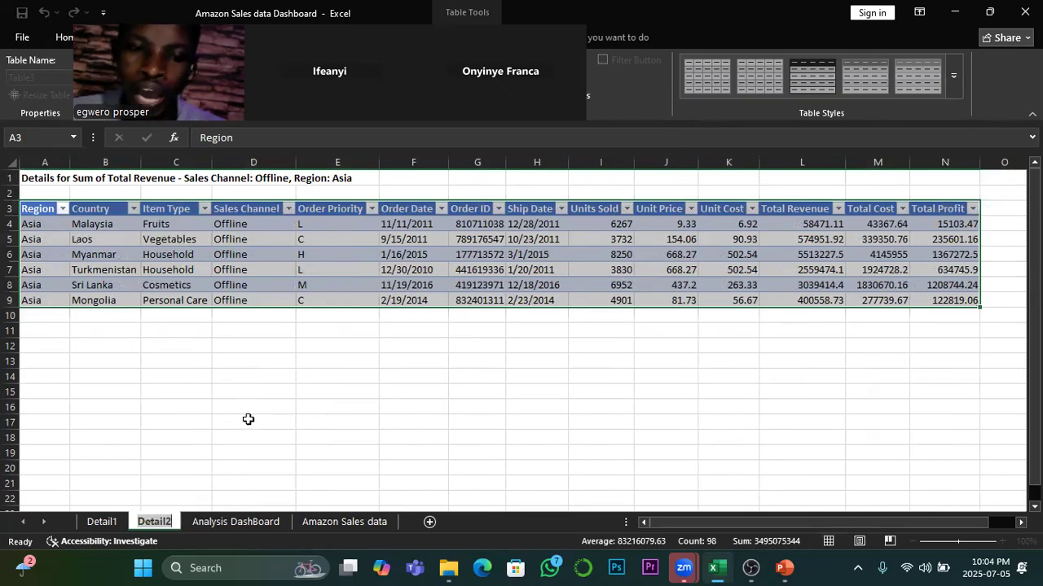
text(offline)
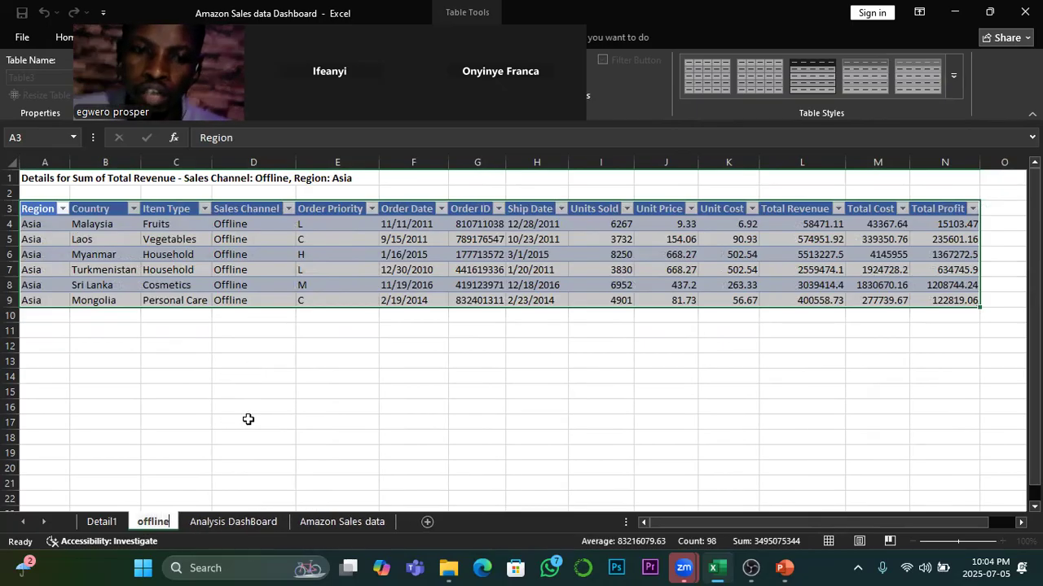
key(Return)
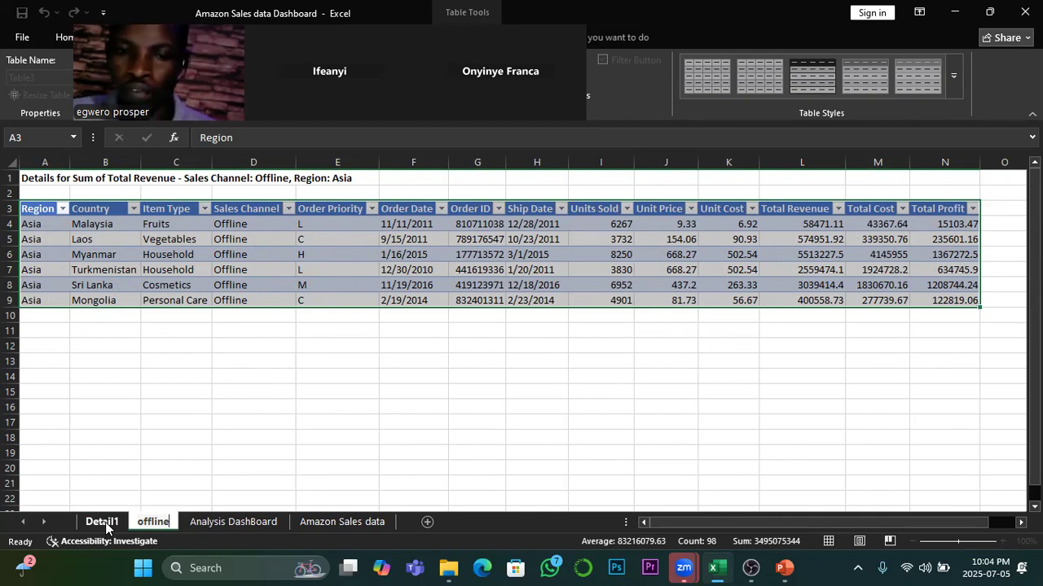
click(251, 522)
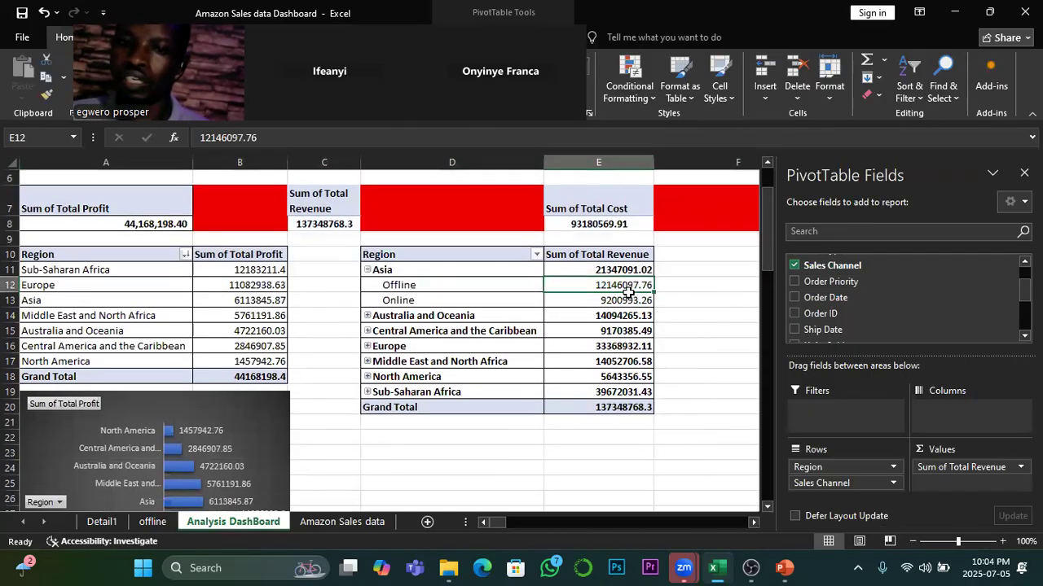
Step: Maximize the workbook window and move the floating meeting video strip away from the Excel commands and formula bar
scroll(629, 291, down, 3)
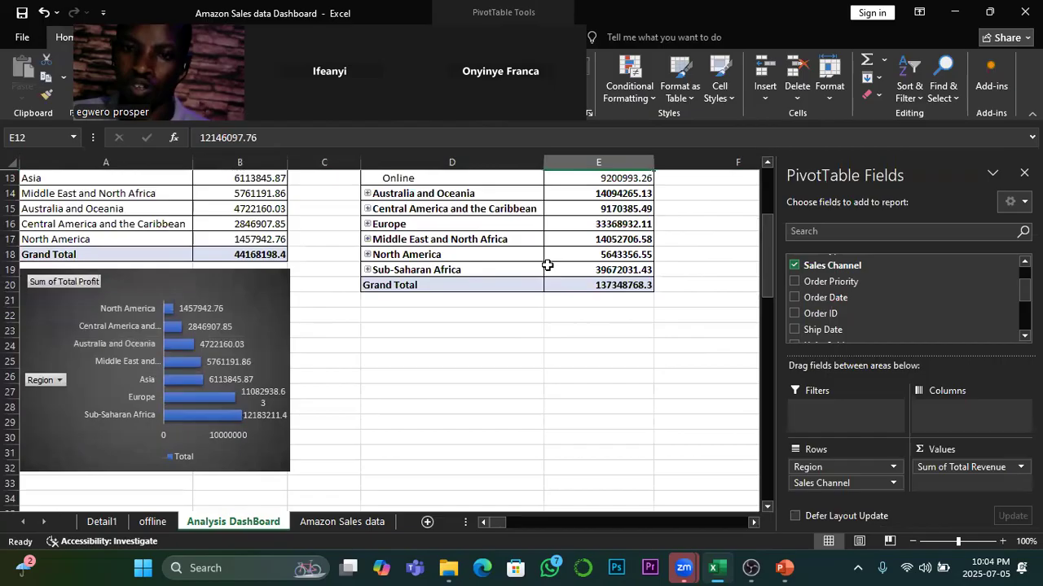
mouse_move(579, 219)
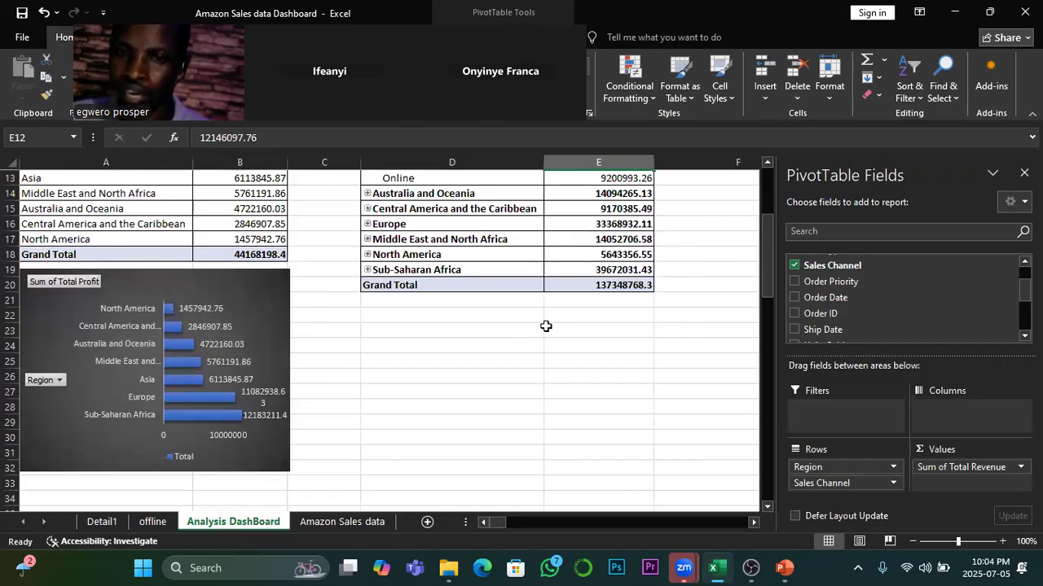
click(610, 208)
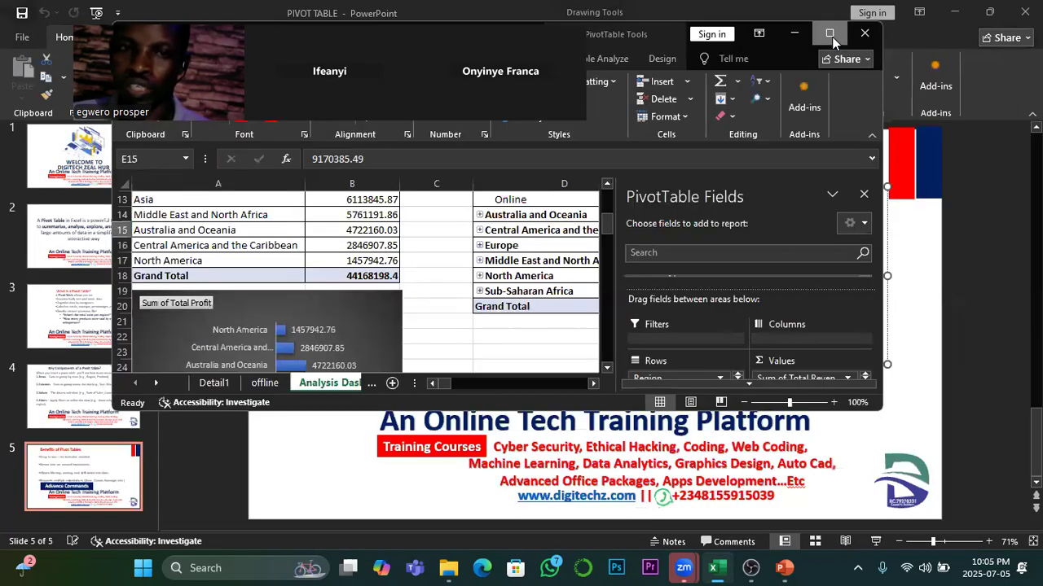
click(831, 38)
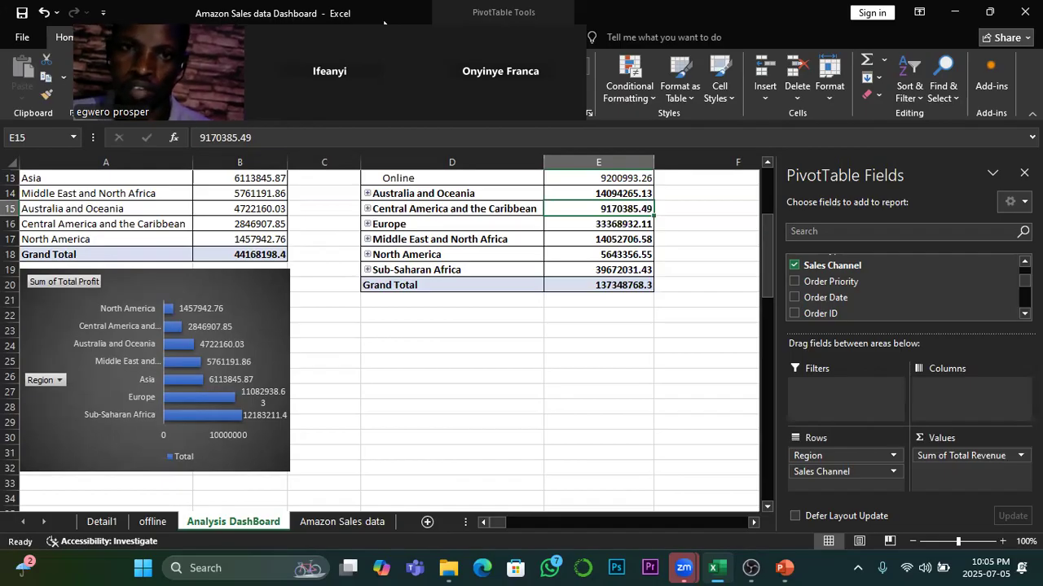
drag(384, 26, 335, 75)
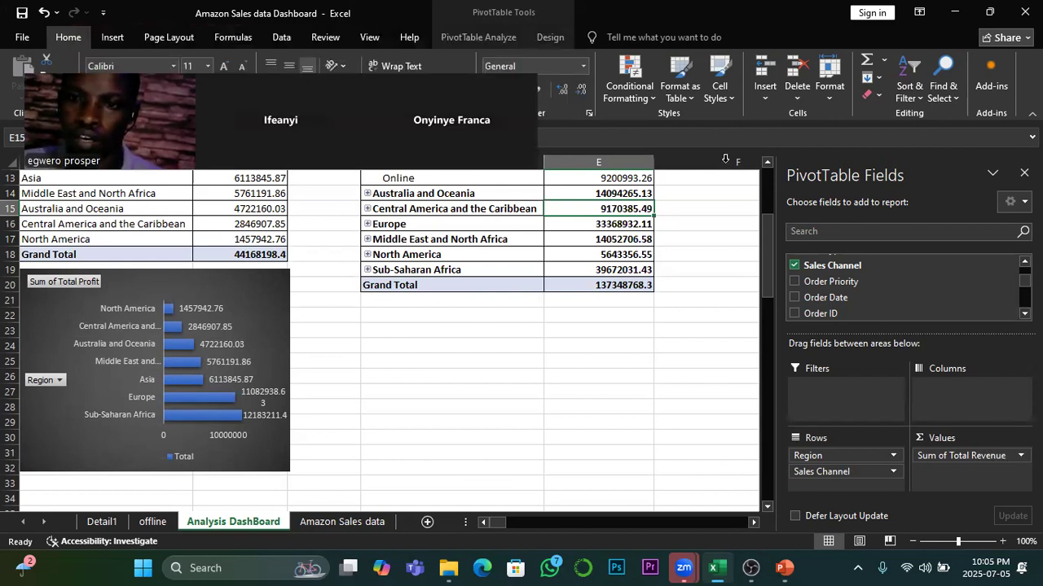
drag(310, 155, 383, 570)
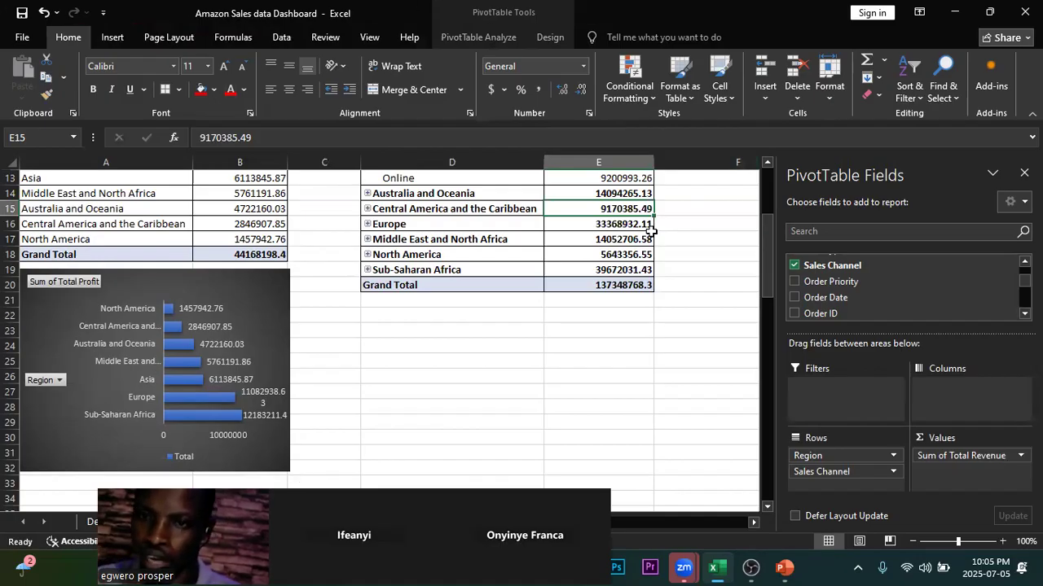
Step: Insert a Pie PivotChart from the region revenue PivotTable and place it just beneath the table's Grand Total row
click(598, 224)
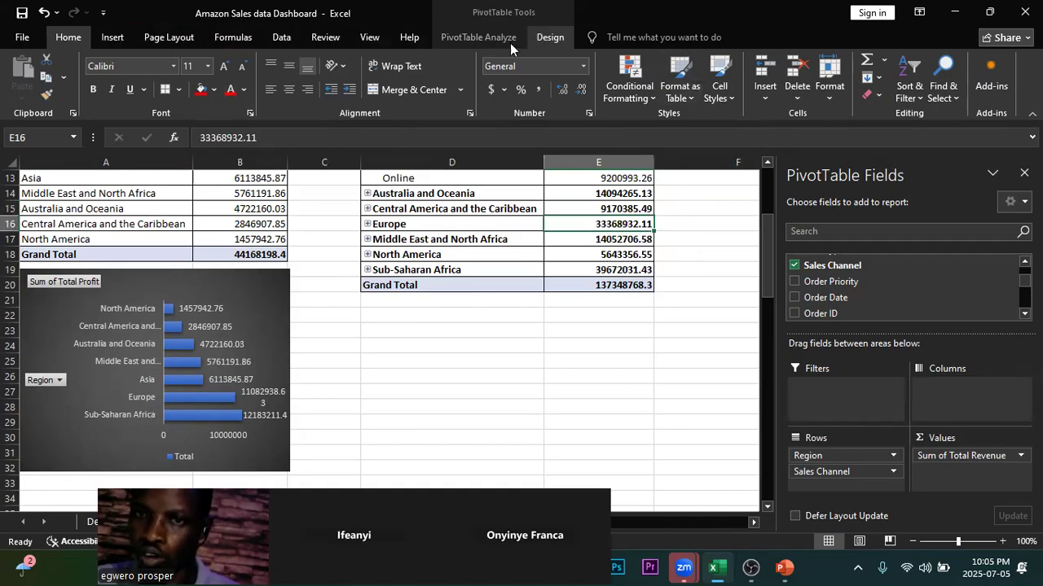
click(473, 39)
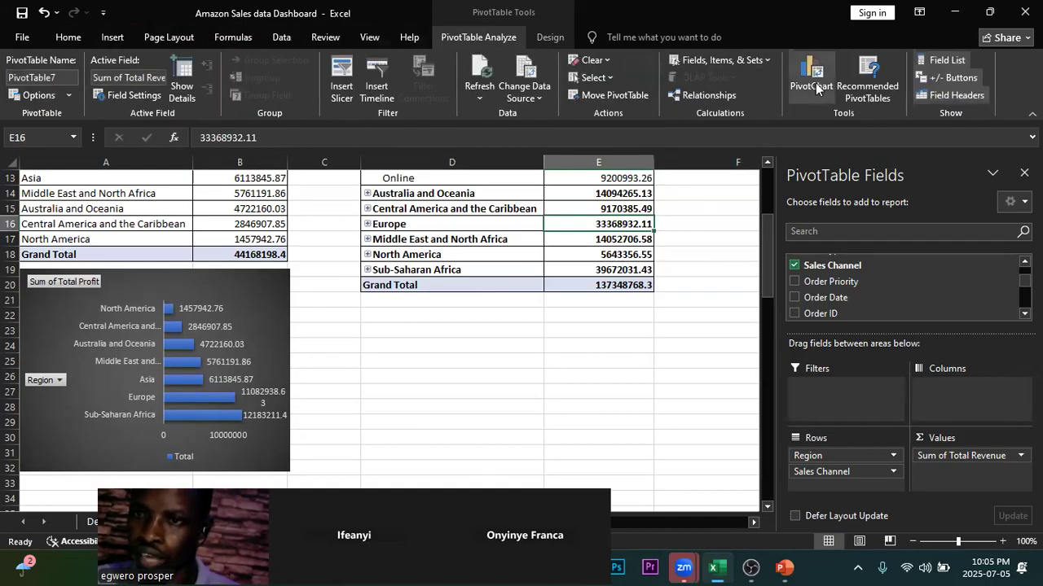
click(815, 82)
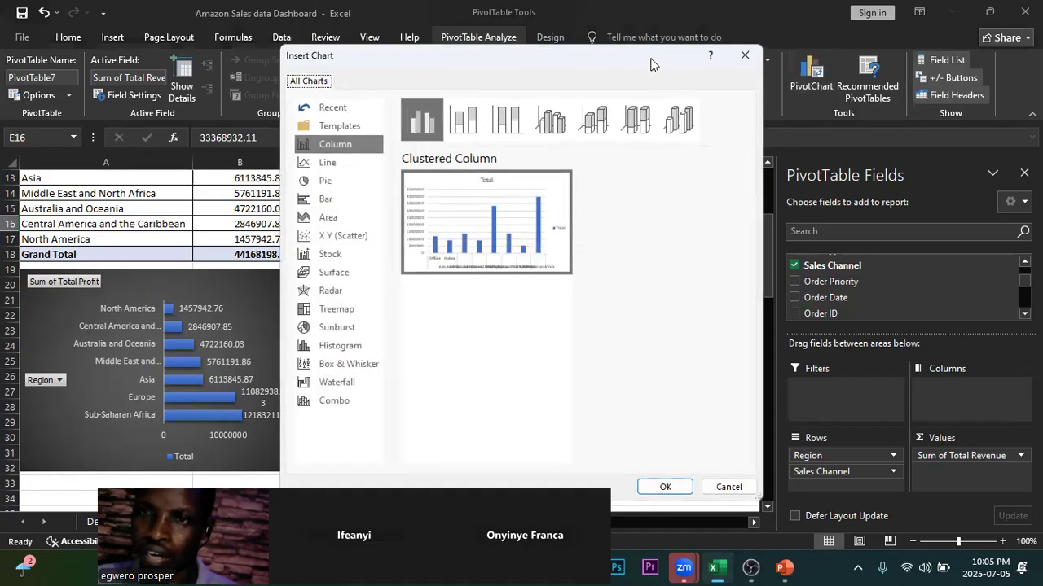
drag(652, 57, 940, 57)
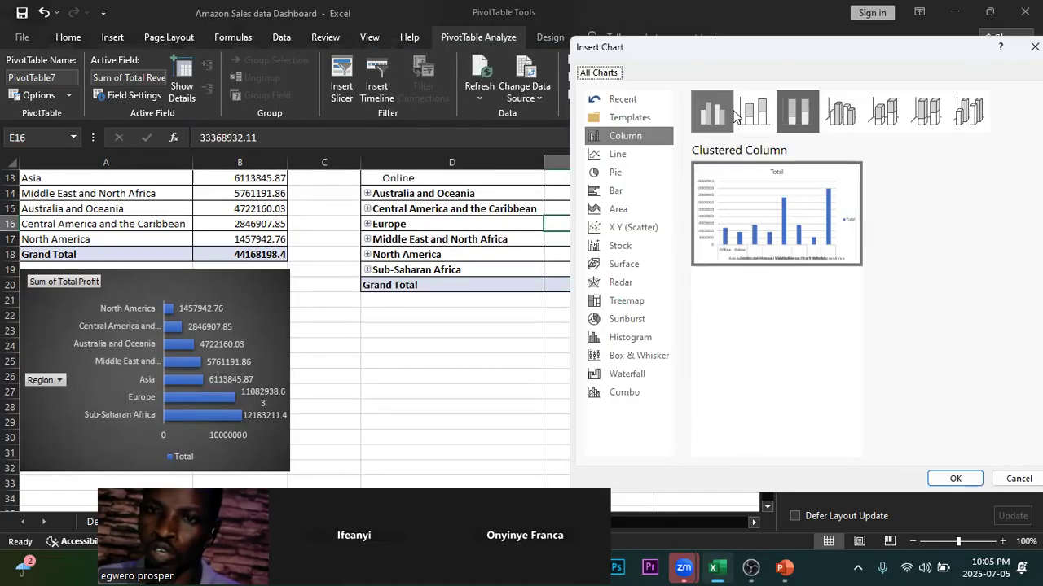
click(614, 173)
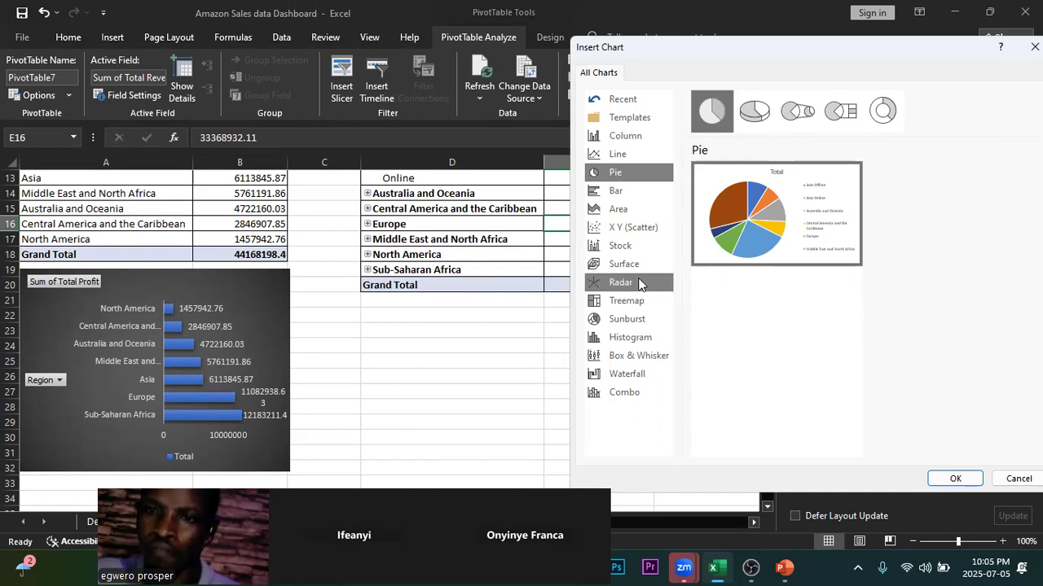
click(613, 155)
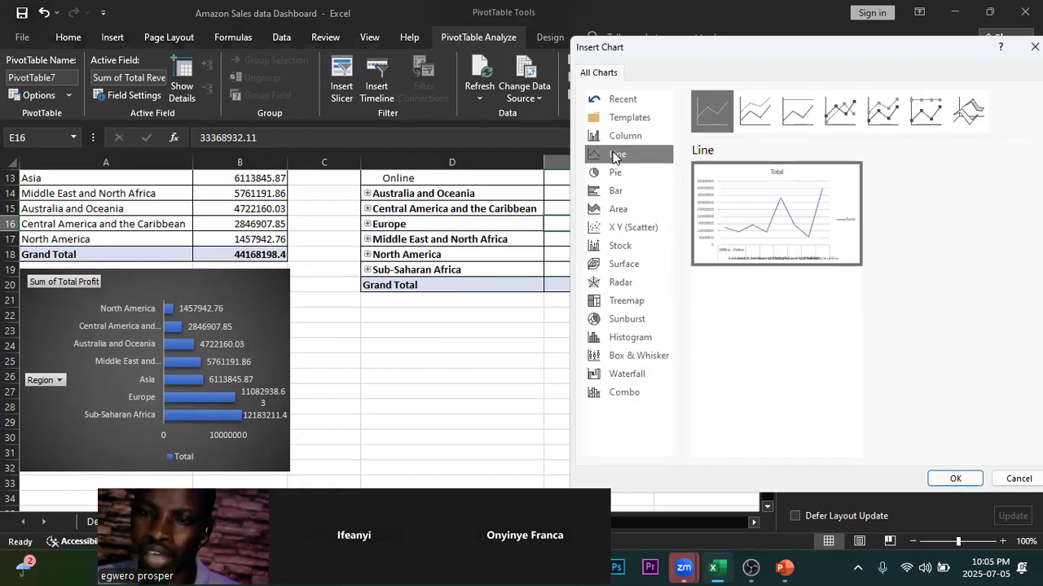
click(843, 116)
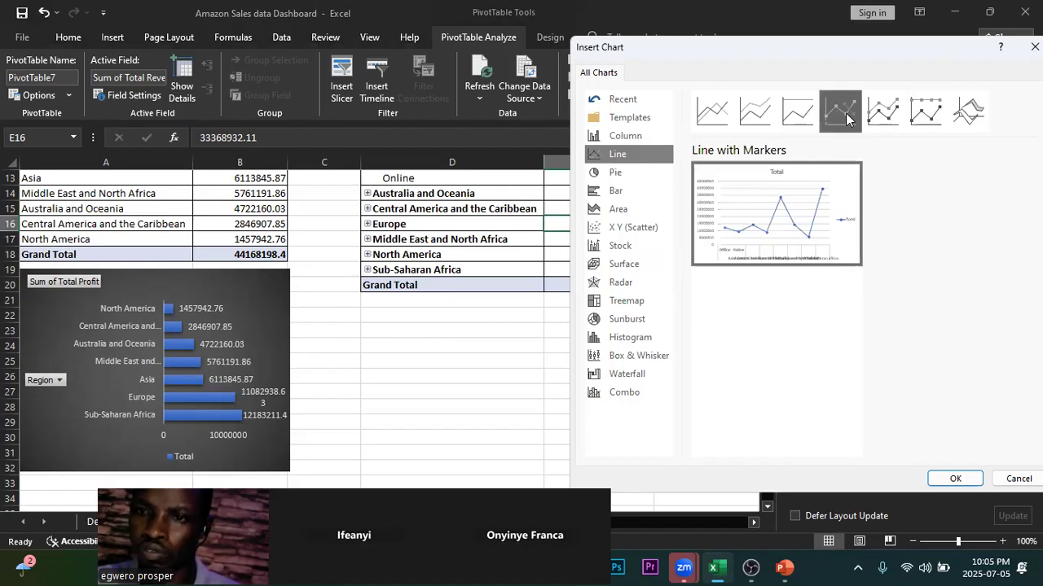
mouse_move(842, 210)
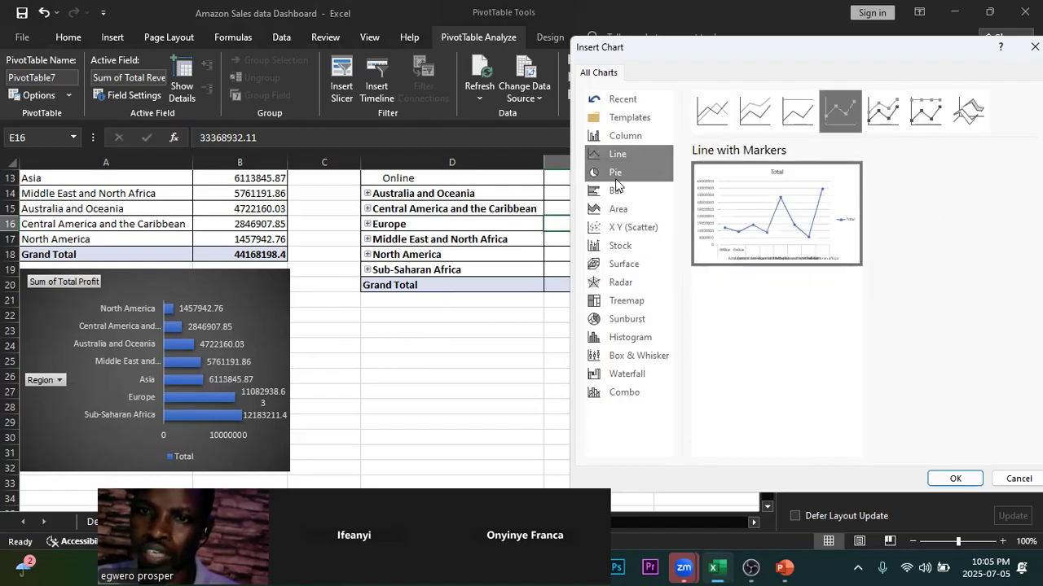
click(613, 174)
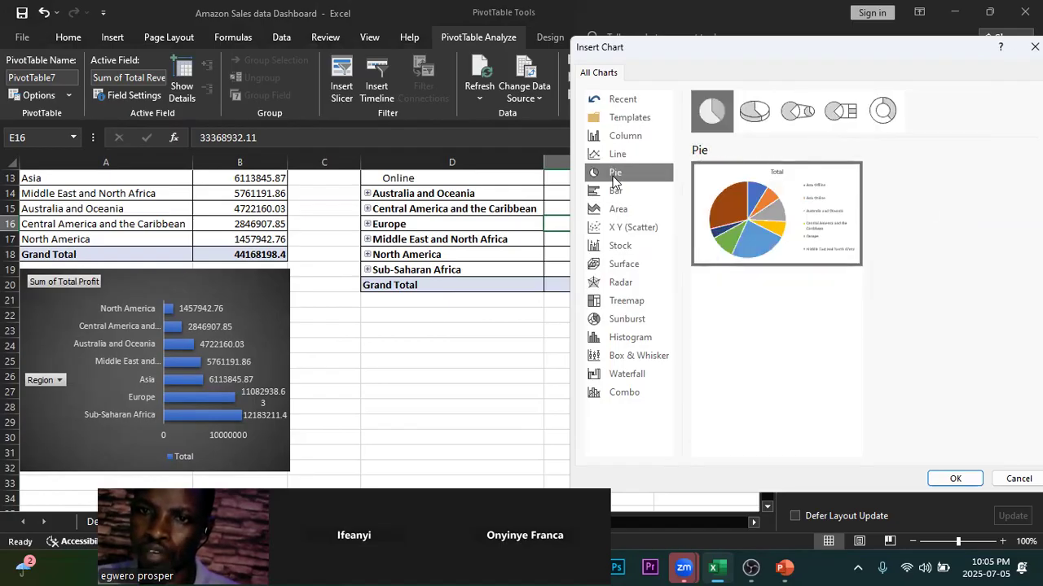
click(954, 479)
drag(531, 273, 612, 305)
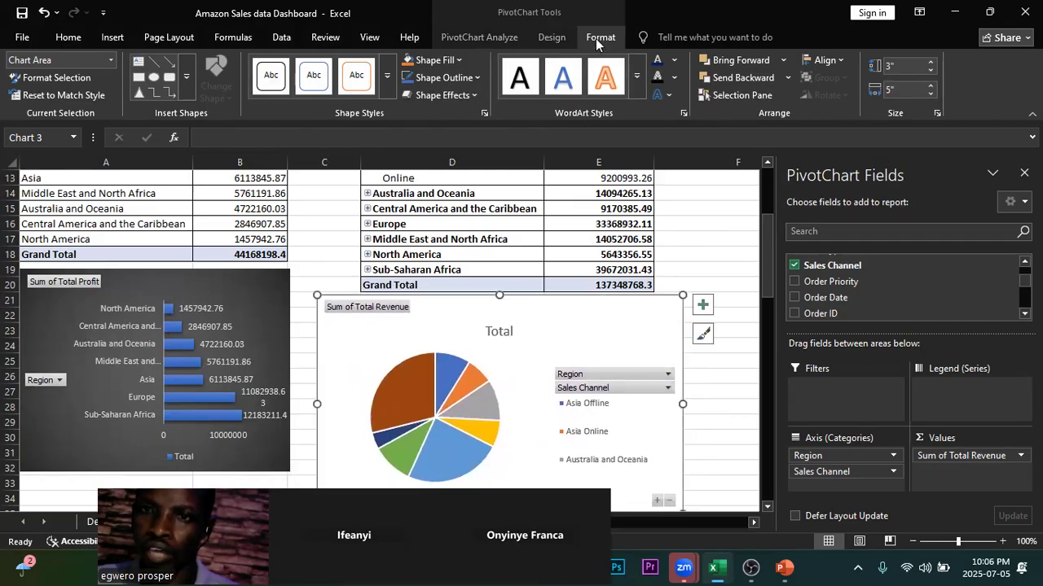
Step: Apply the dark-background chart style to the revenue pie chart and add Data Callout labels
click(553, 40)
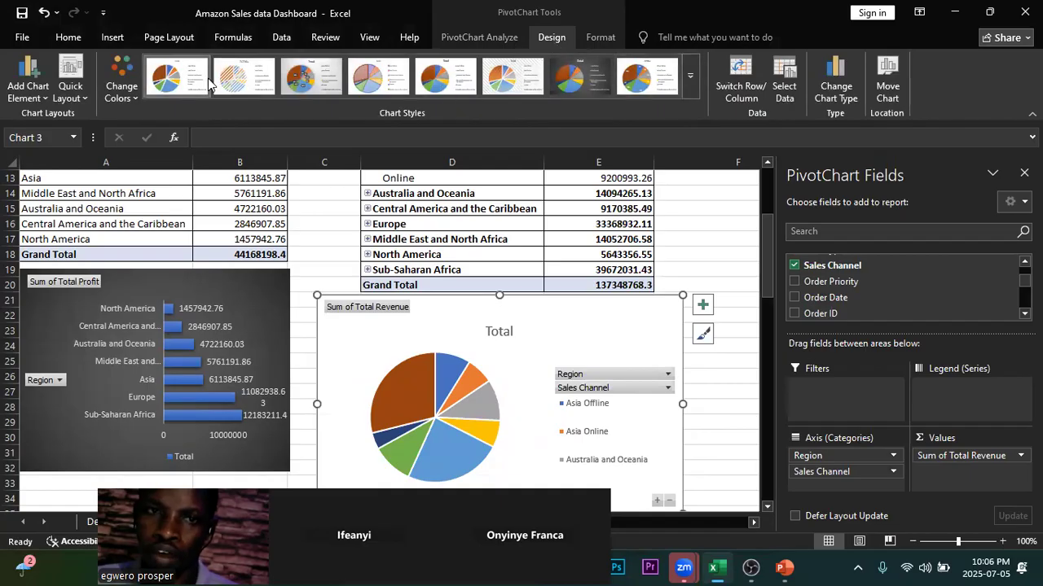
click(579, 76)
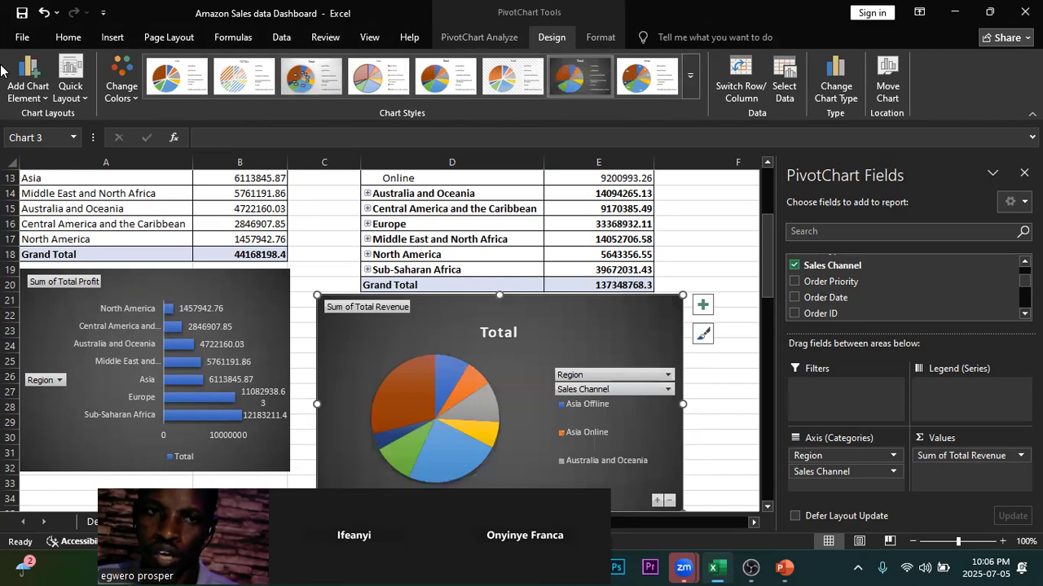
click(42, 96)
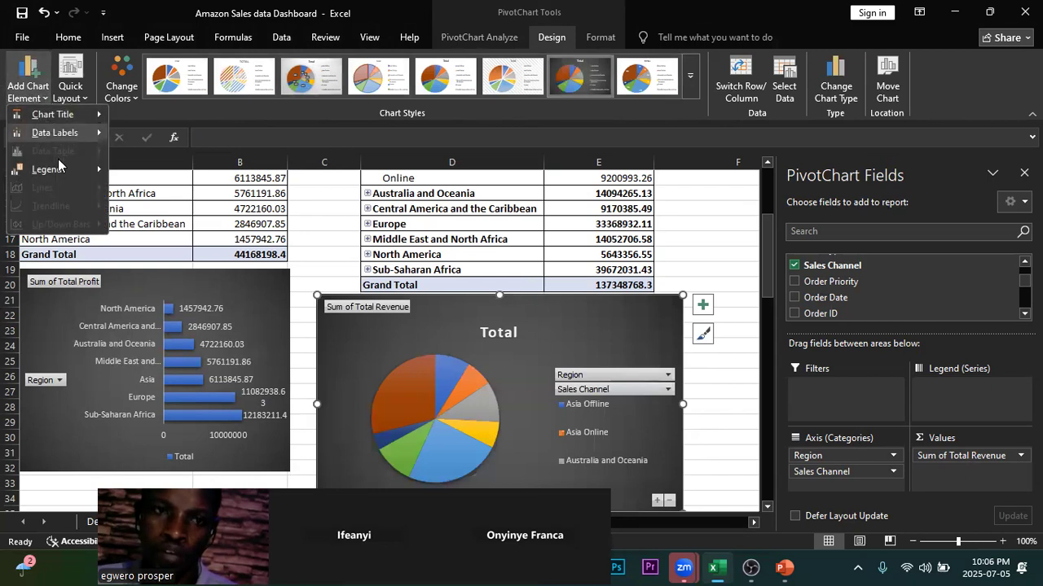
mouse_move(58, 135)
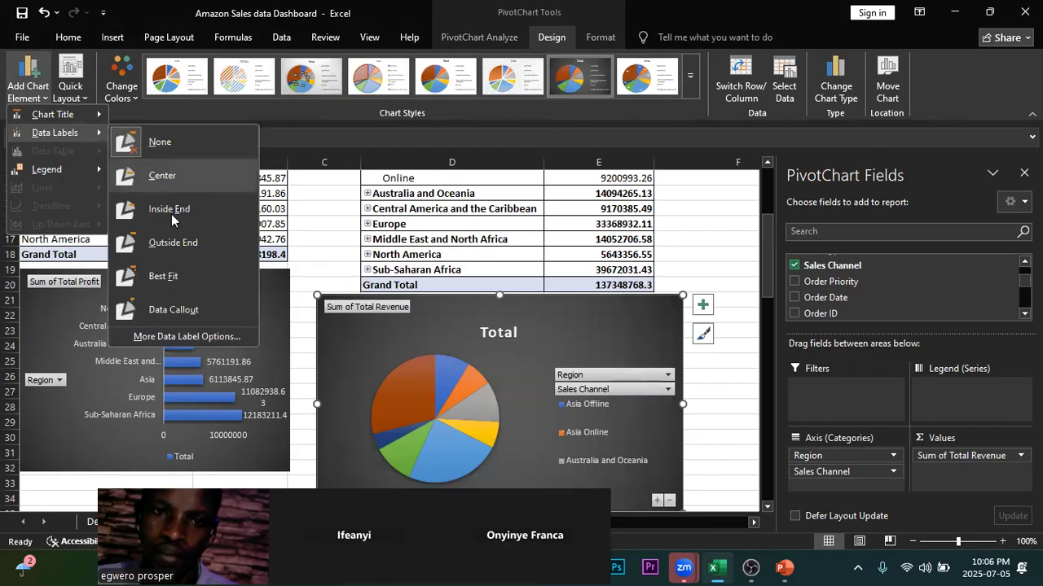
click(184, 314)
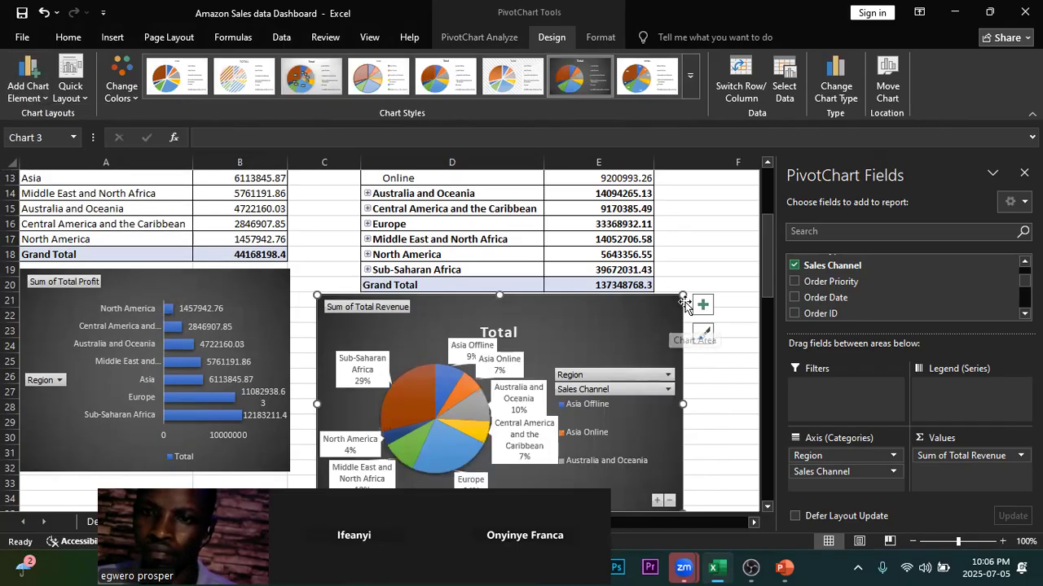
Step: Shrink the revenue pie chart to fit beneath the revenue PivotTable, spanning about rows 21 to 32 and ending at column E's edge
drag(682, 298, 613, 307)
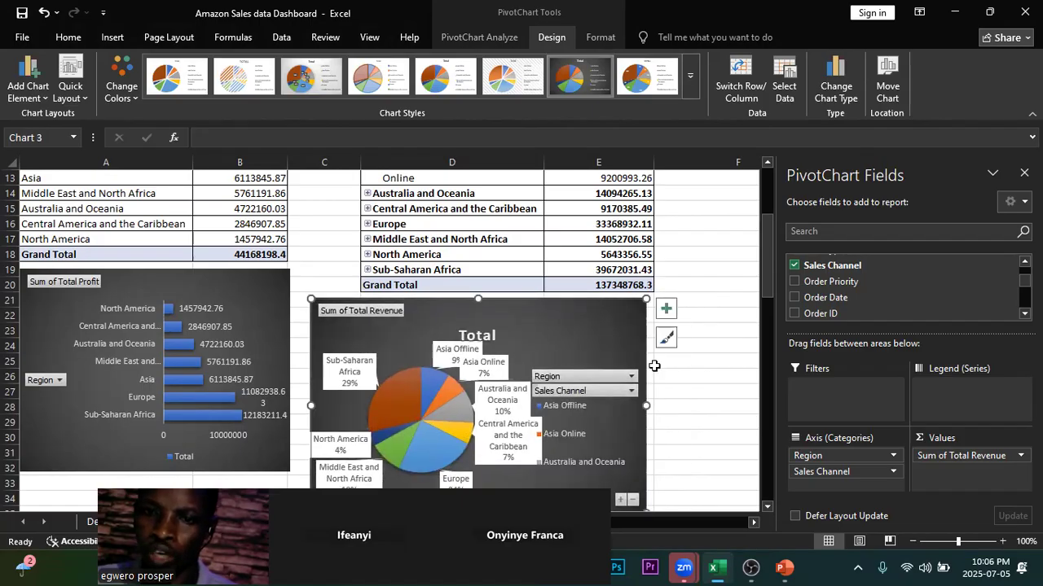
scroll(674, 396, down, 1)
drag(478, 467, 477, 426)
drag(647, 340, 651, 339)
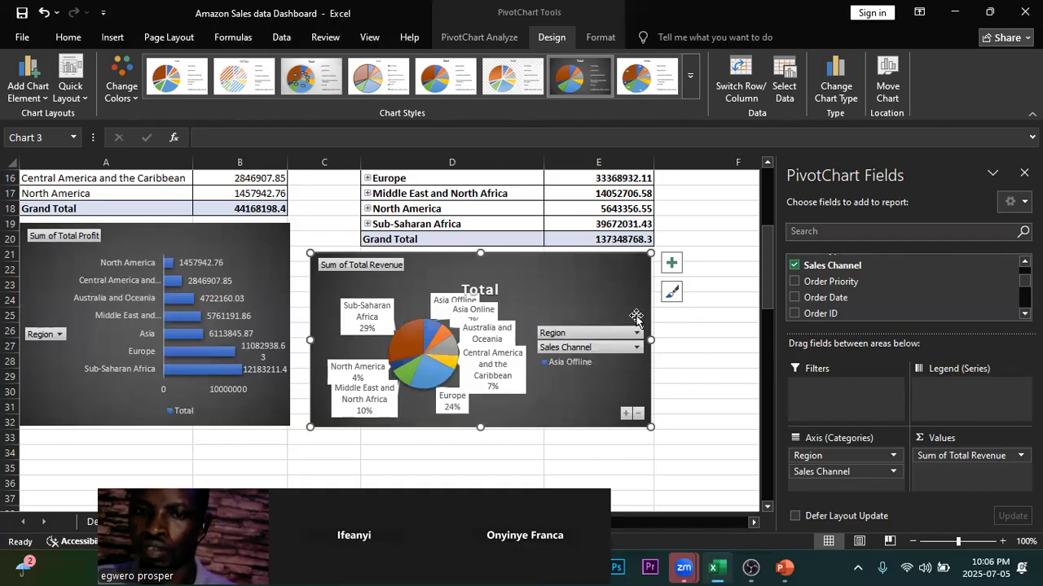
scroll(635, 320, up, 3)
scroll(635, 320, down, 2)
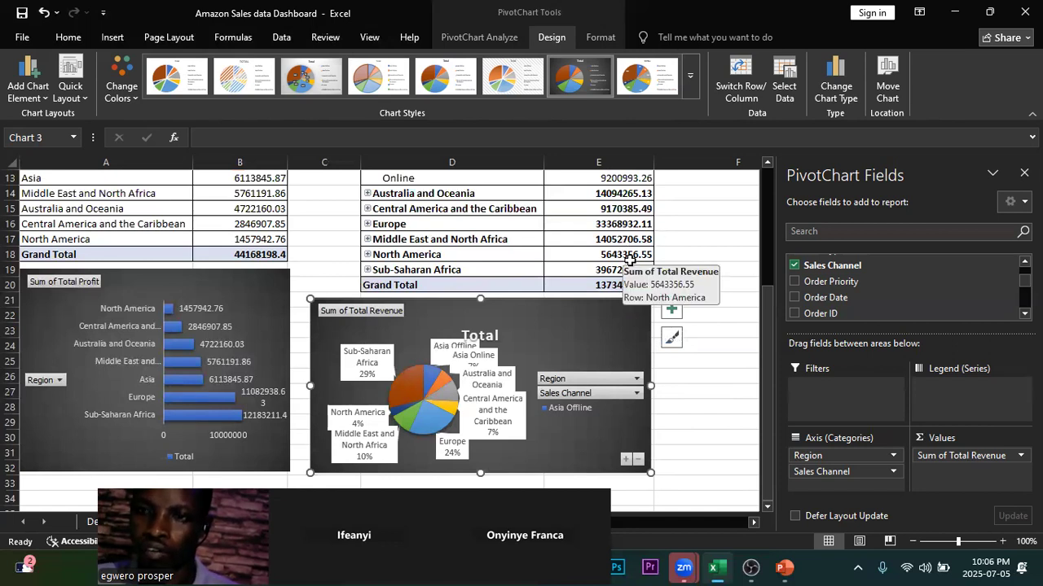
Step: Review Sub-Saharan Africa's profit in the region profit PivotTable, check the Amazon Sales data sheet, and return to Analysis DashBoard
scroll(630, 259, up, 1)
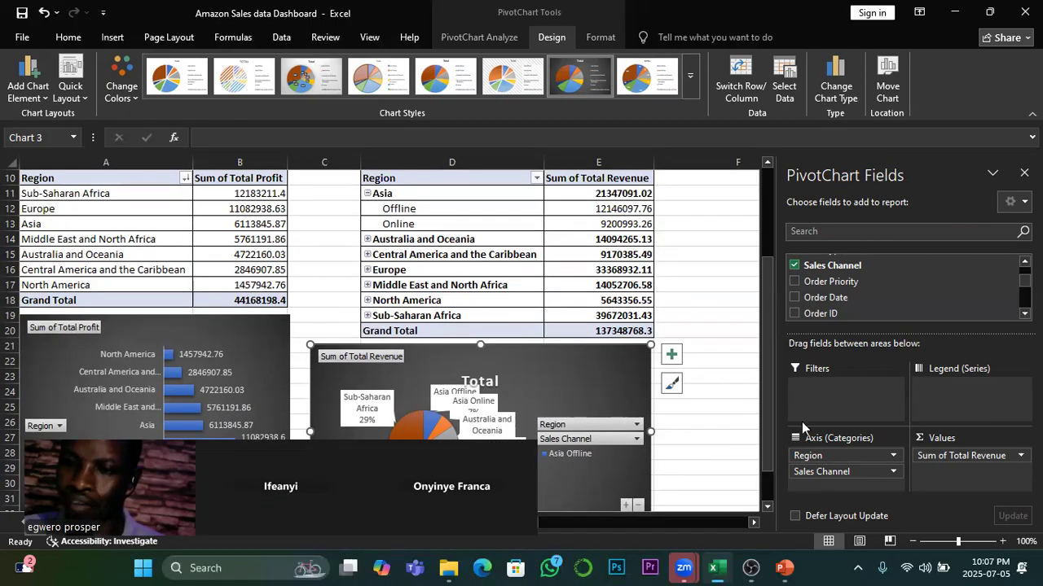
scroll(731, 369, up, 2)
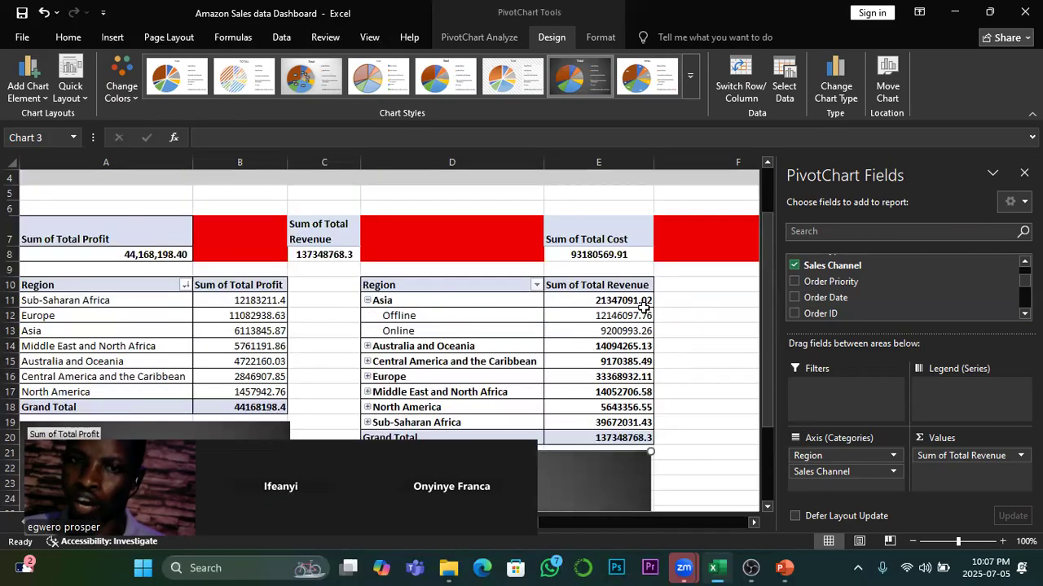
click(249, 301)
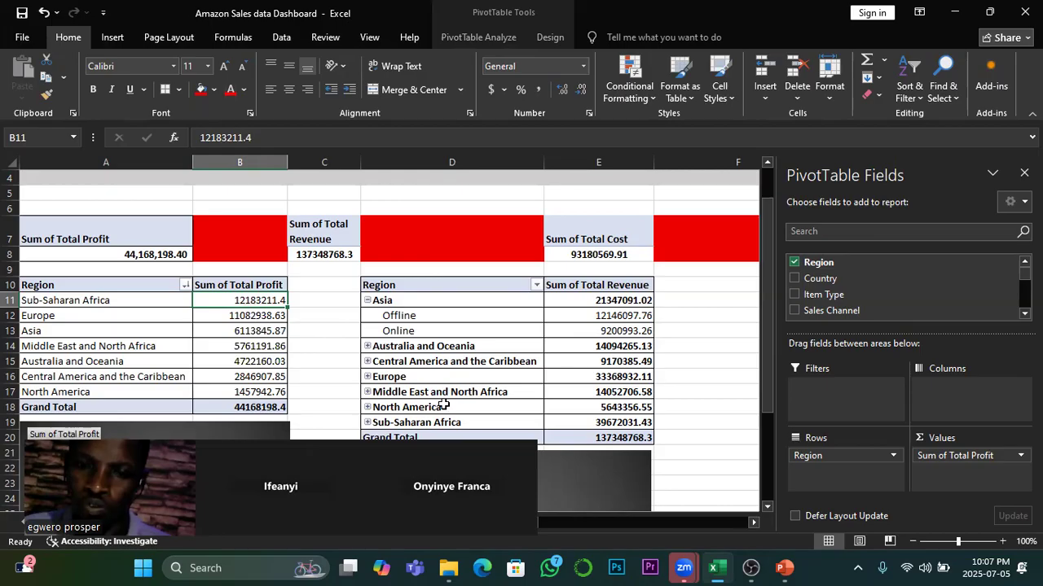
drag(360, 505, 421, 102)
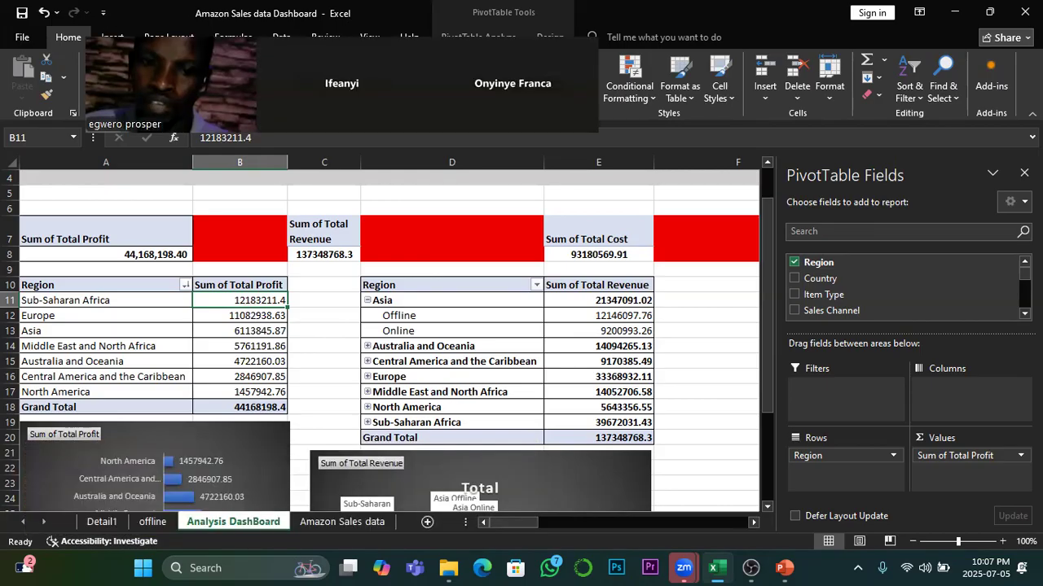
click(342, 522)
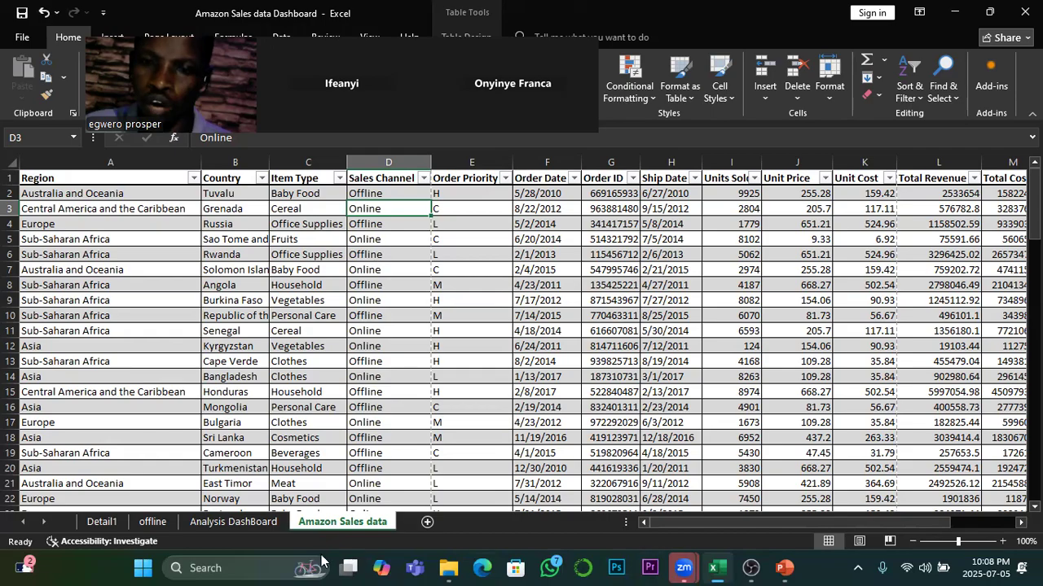
click(248, 526)
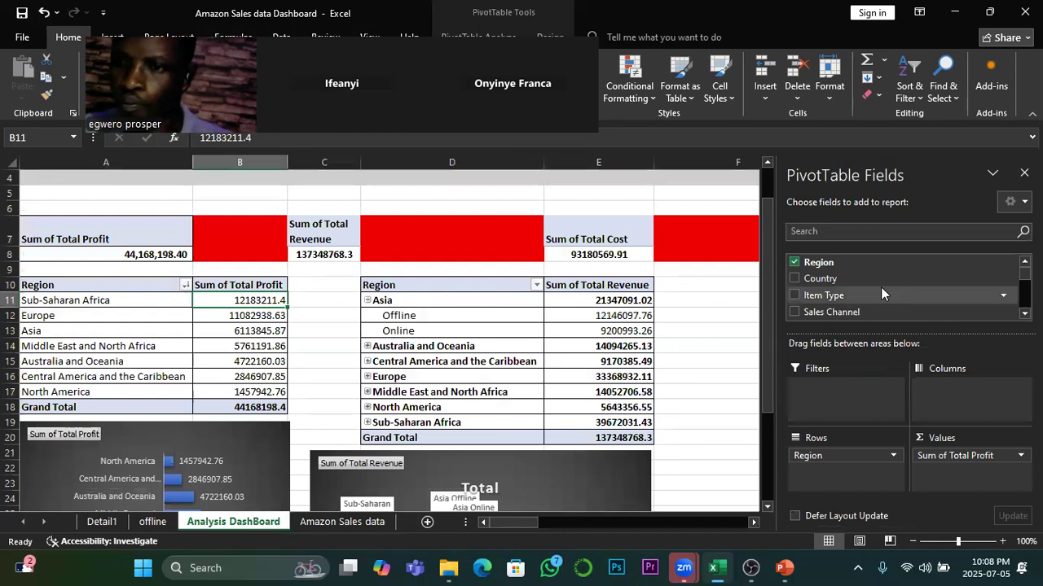
Step: Try to add Country as a report filter to the region profit PivotTable
drag(817, 280, 830, 389)
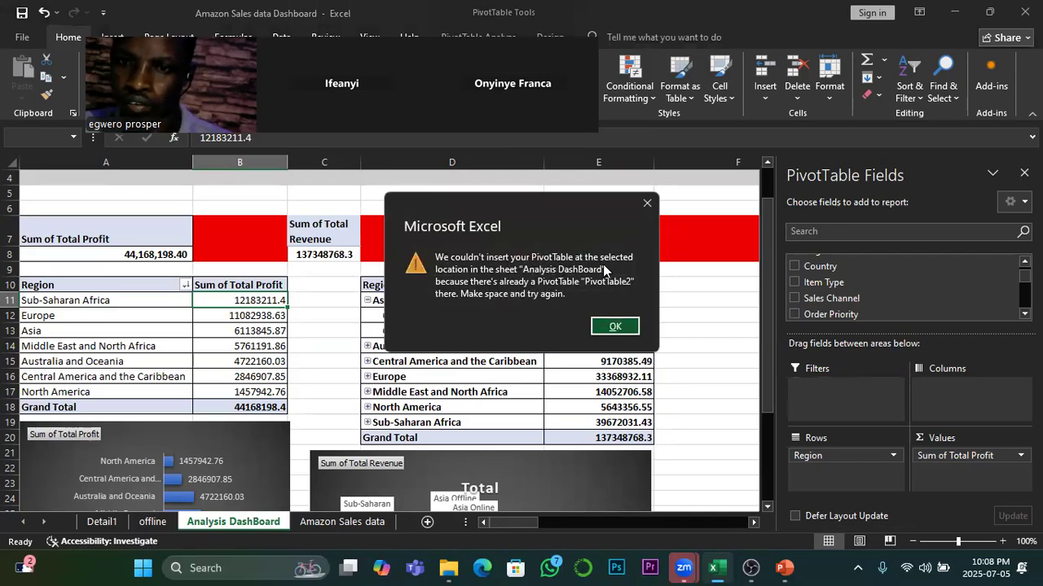
click(647, 200)
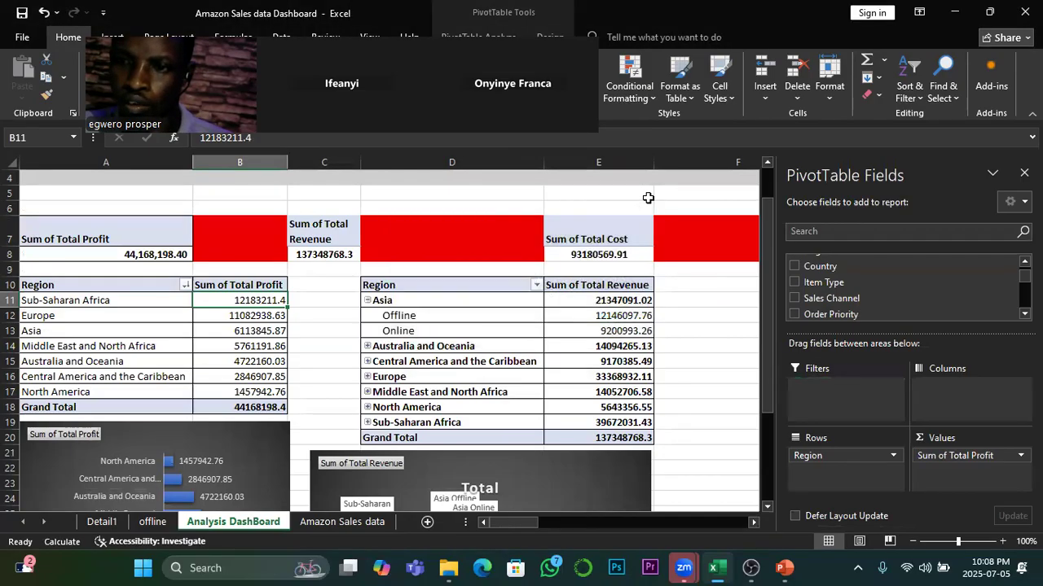
Step: Add Country as a second row field under Region in the region profit PivotTable and review the country breakdown
click(246, 344)
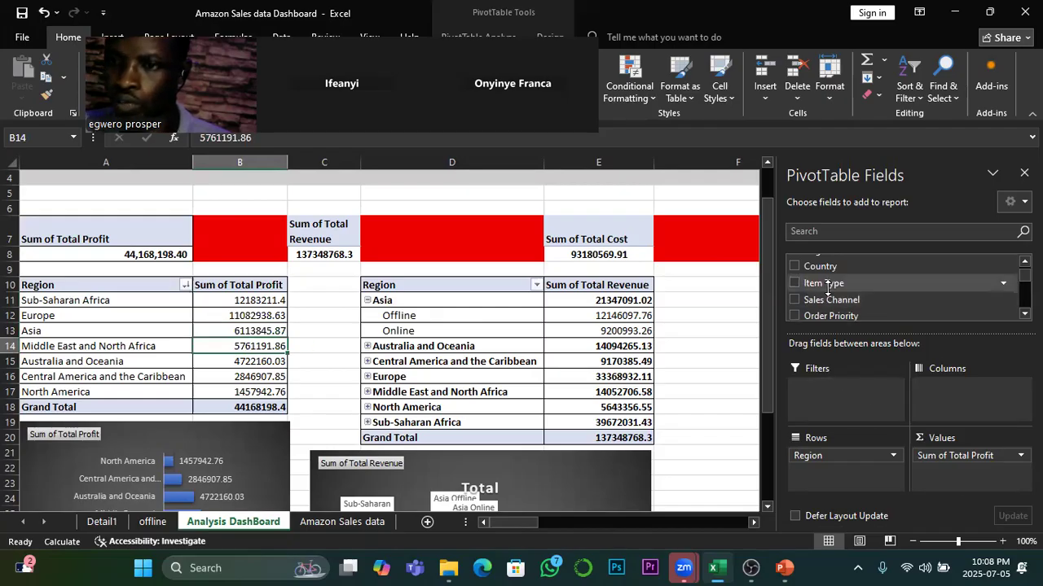
click(794, 268)
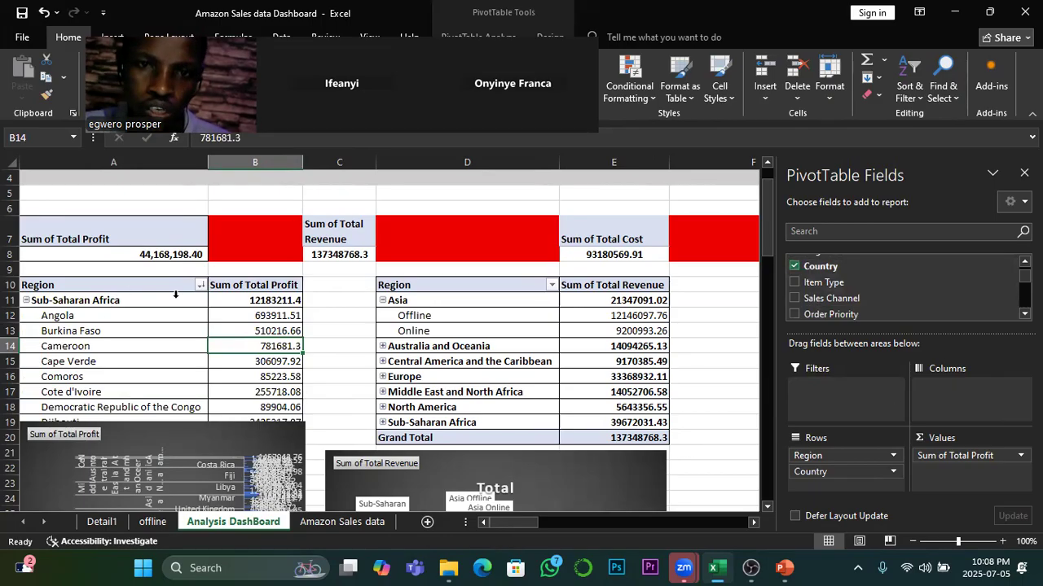
scroll(175, 299, up, 1)
scroll(175, 300, down, 2)
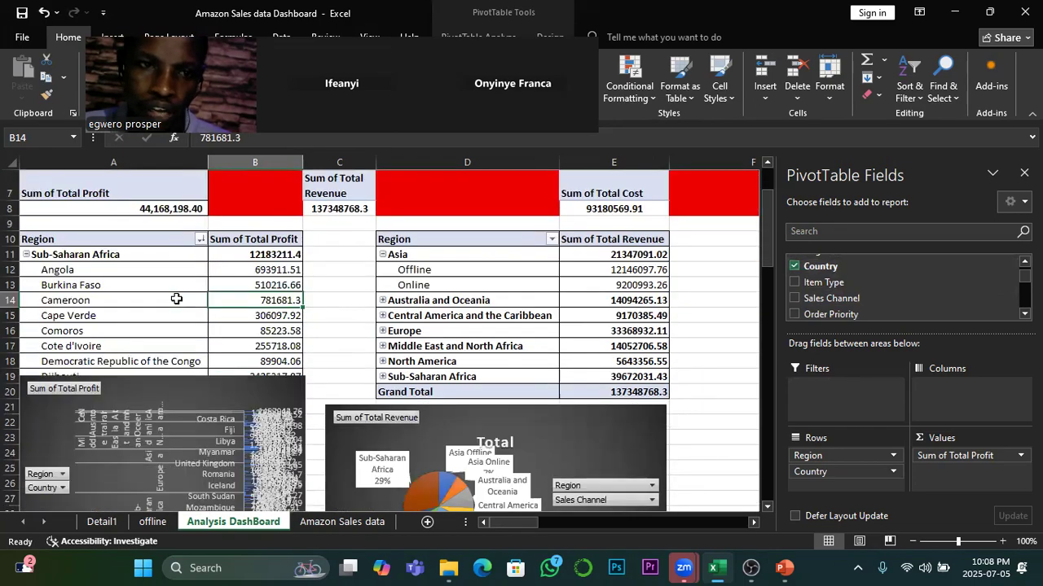
scroll(176, 299, up, 1)
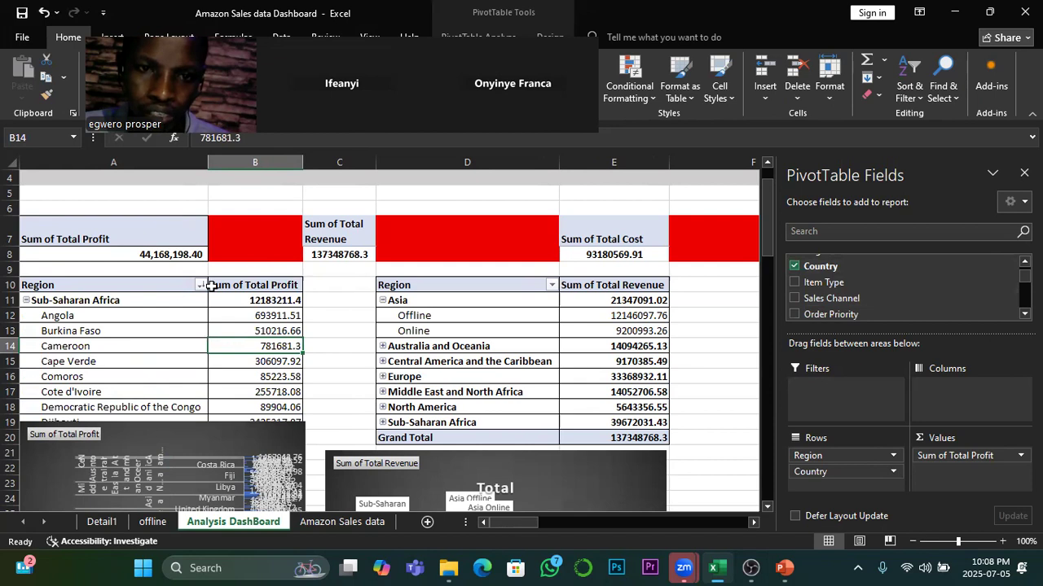
Step: Check the Region filter options of the profit PivotTable and try to move Country from the row fields to the report filters
click(201, 285)
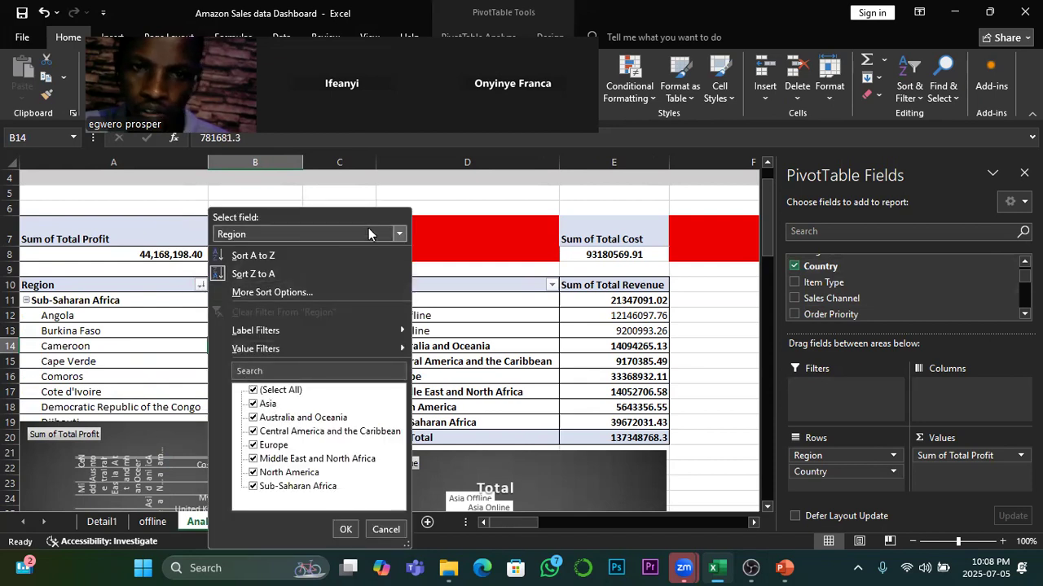
click(502, 208)
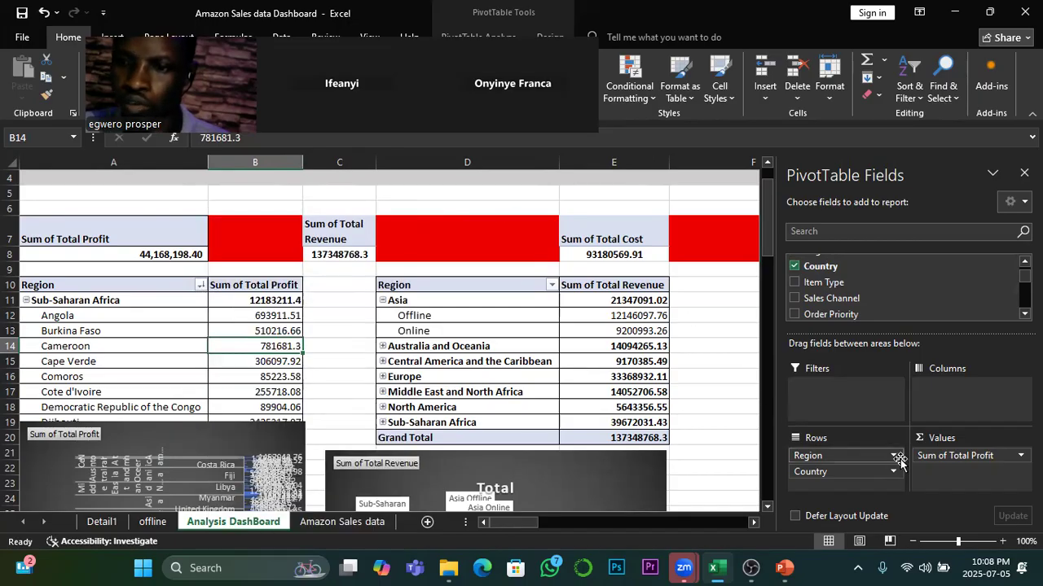
drag(832, 475, 837, 404)
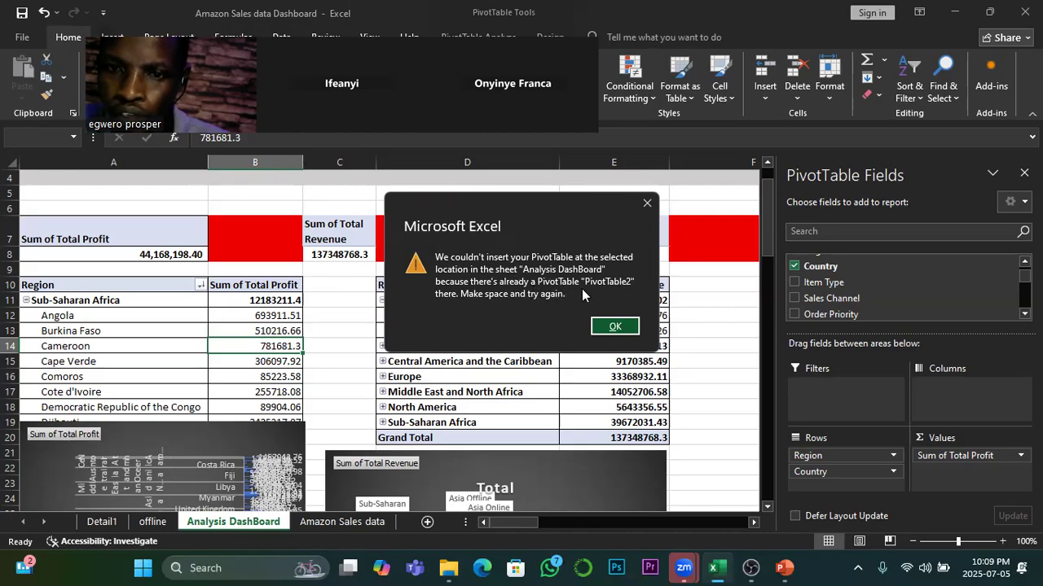
click(647, 203)
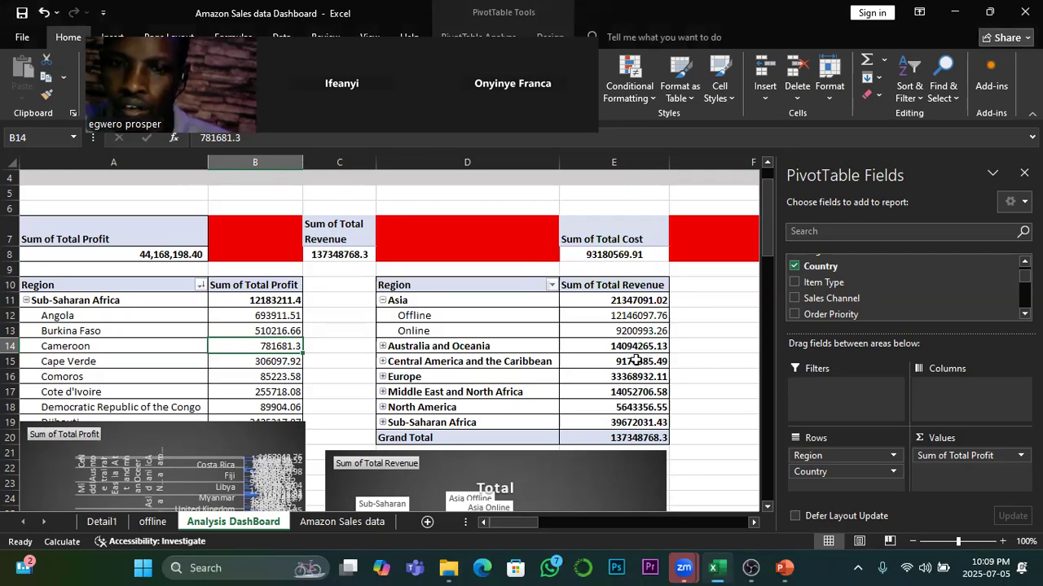
Step: Review the Country filter on the profit bar chart and apply it with all countries selected
scroll(636, 360, down, 3)
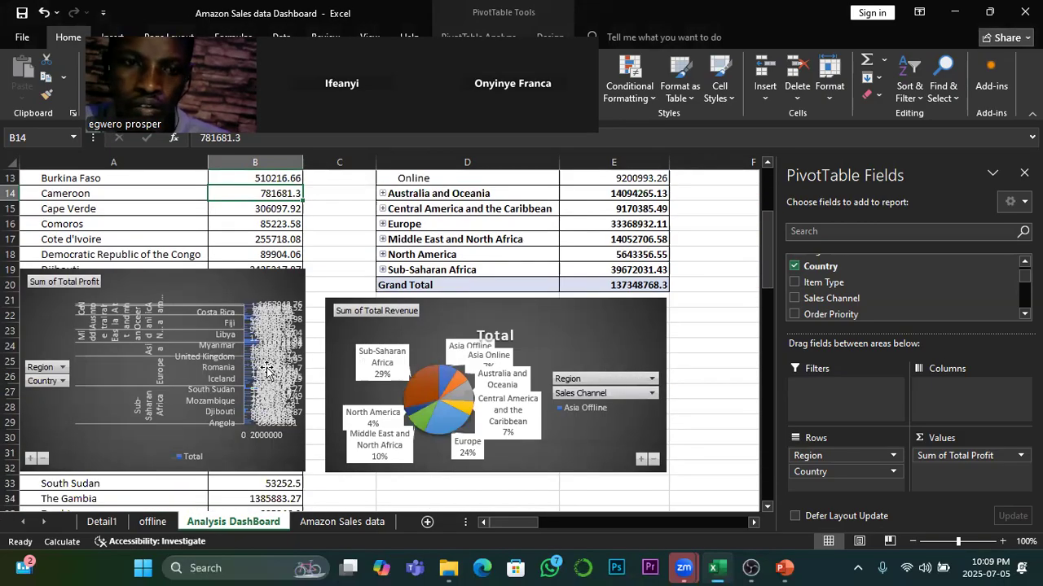
click(63, 383)
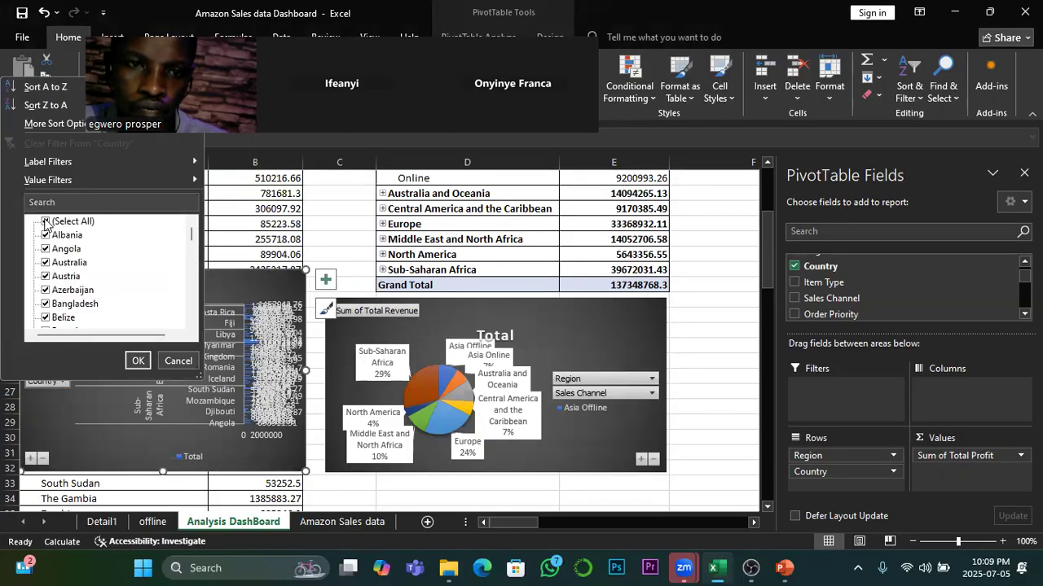
click(46, 222)
click(46, 222)
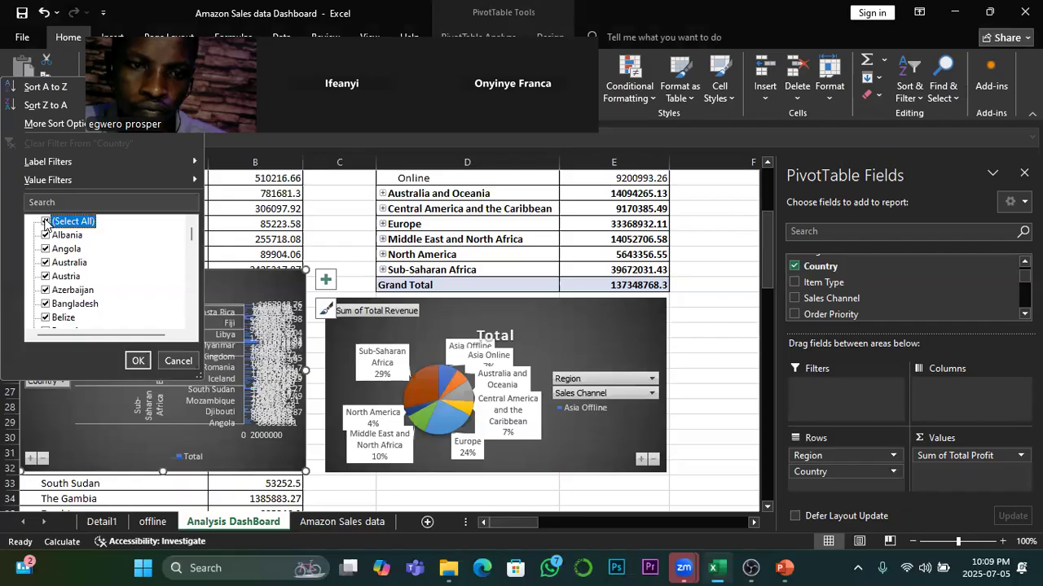
click(131, 360)
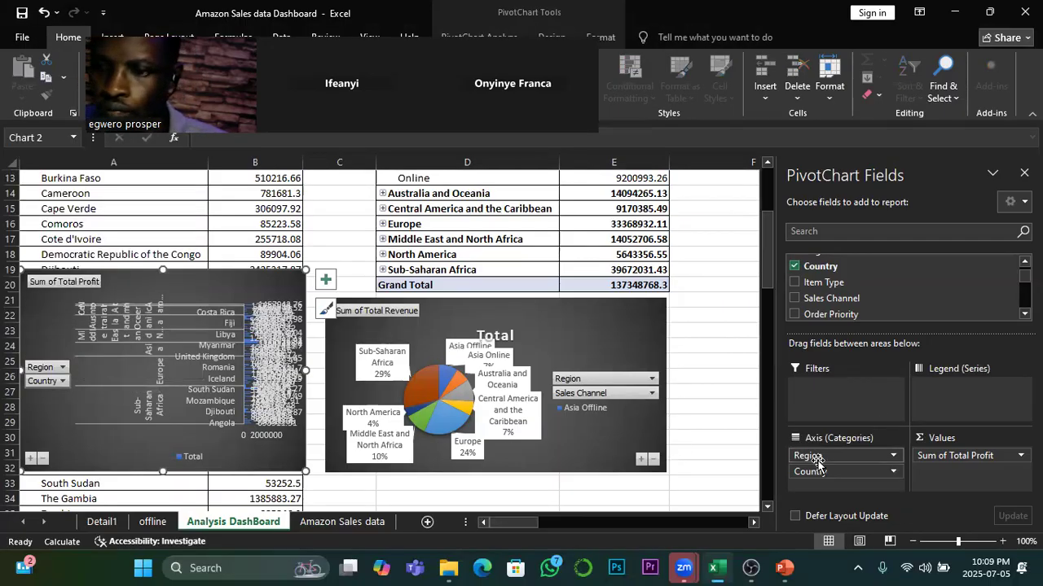
Step: Remove Country from the axis categories of the profit bar chart
drag(884, 478, 900, 298)
scroll(201, 383, up, 2)
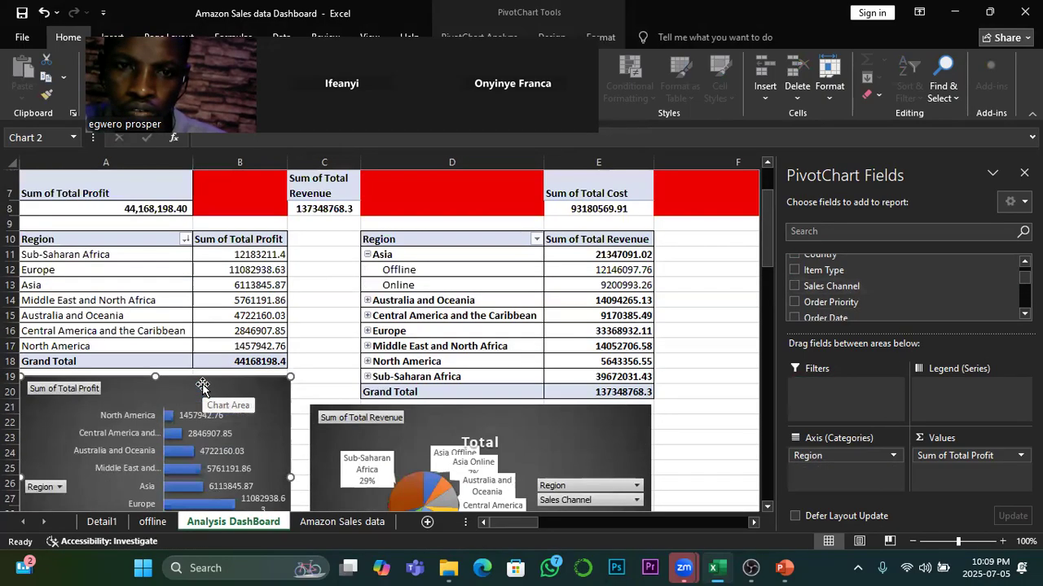
scroll(201, 383, up, 1)
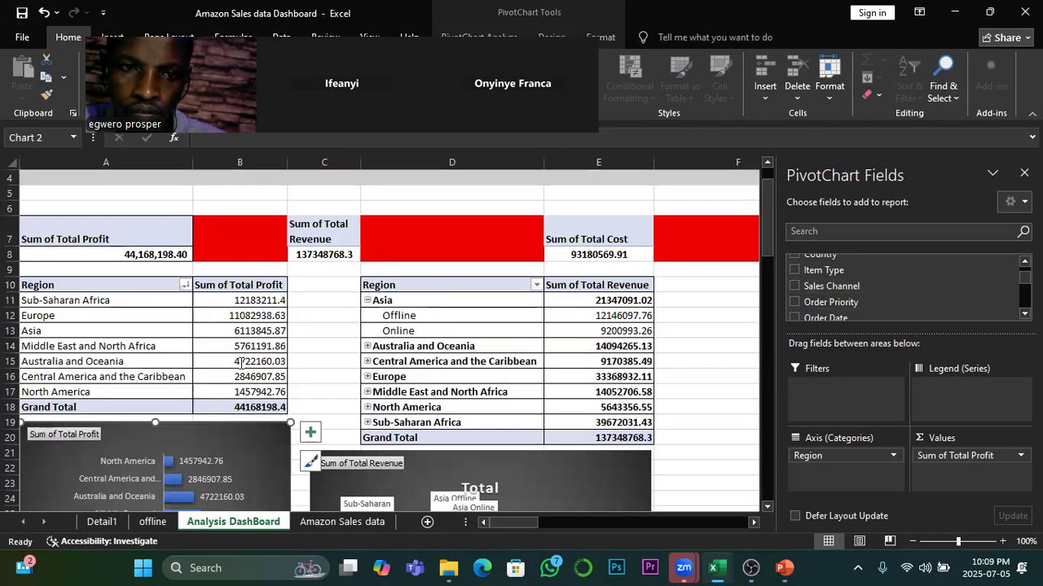
Step: Examine the label and value filter options for Region in the profit PivotTable and look over the charts beneath both tables
click(185, 285)
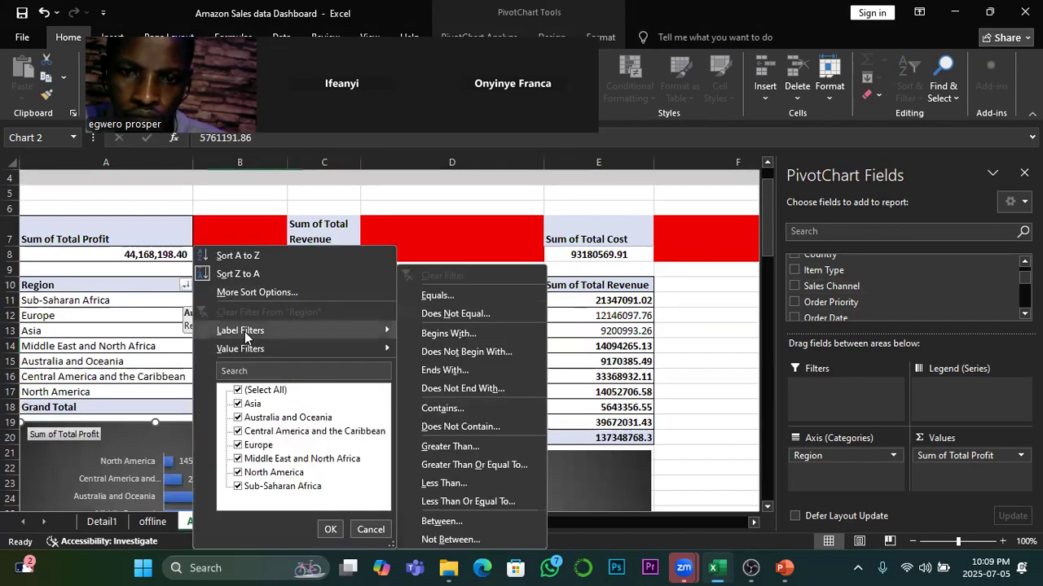
mouse_move(243, 348)
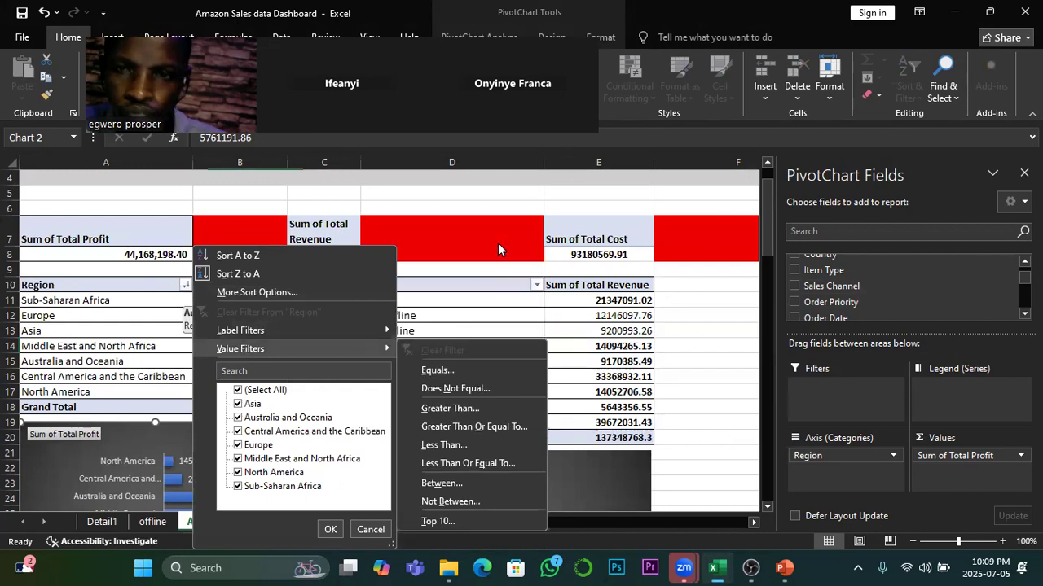
click(518, 195)
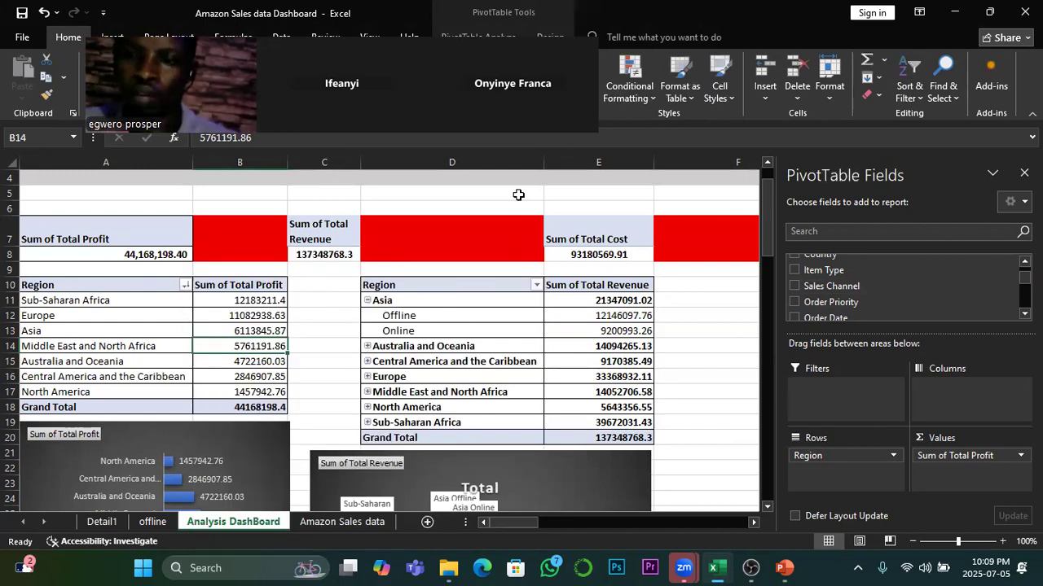
scroll(338, 318, down, 1)
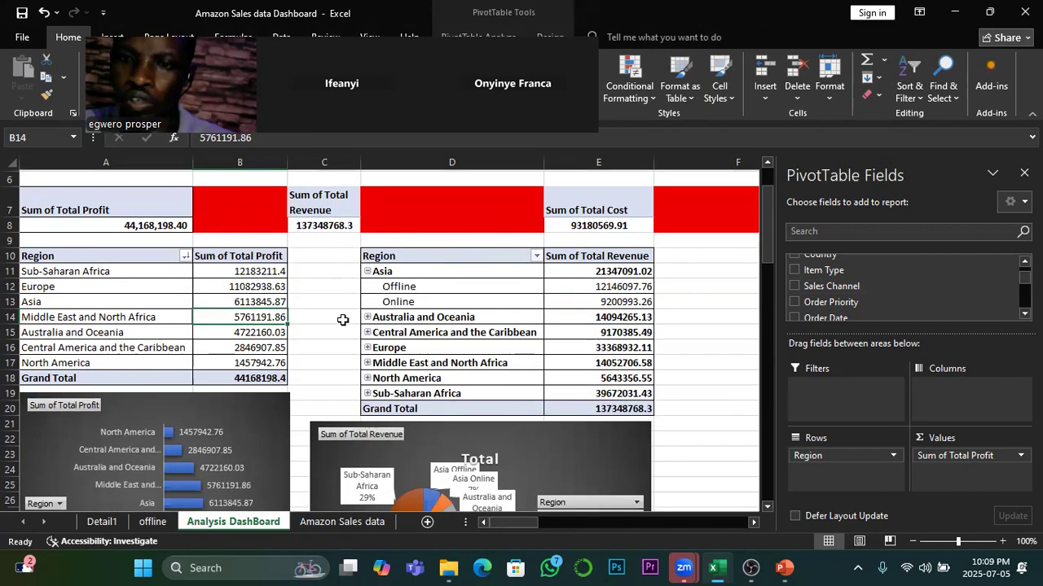
scroll(574, 315, down, 2)
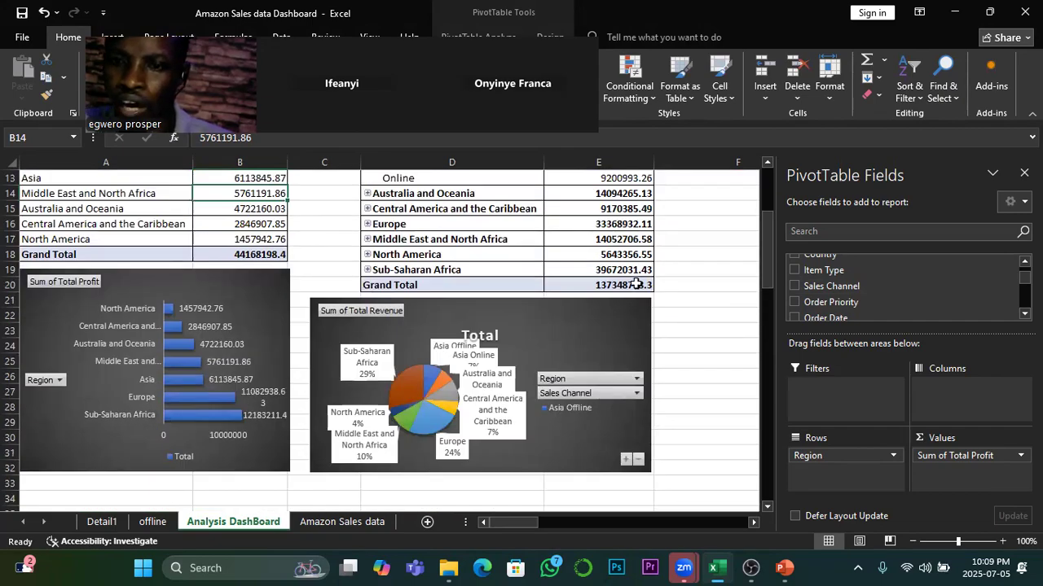
scroll(617, 287, up, 2)
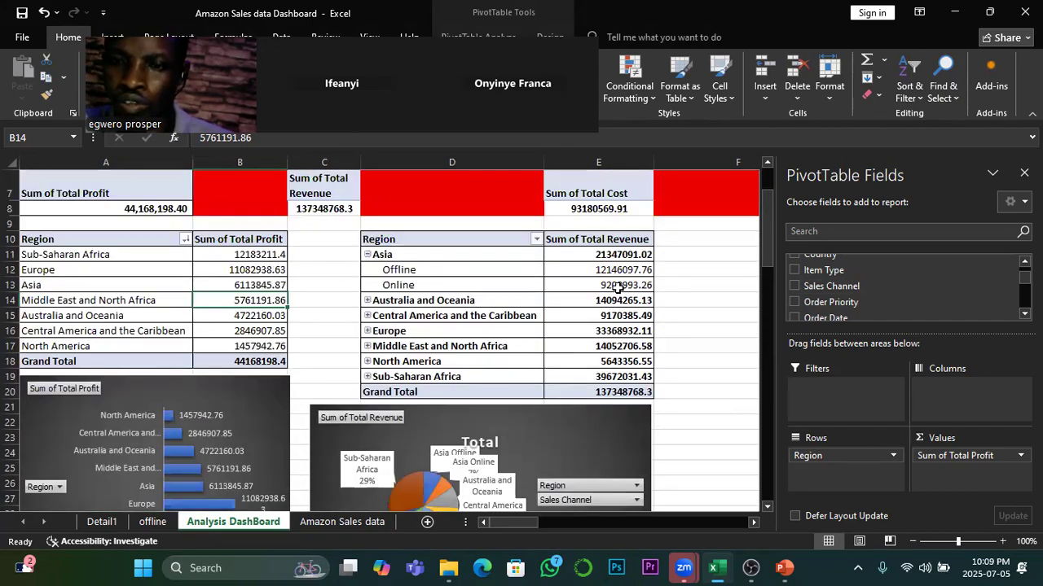
Step: Add Country as a report filter to the Sum of Total Cost PivotTable
click(623, 209)
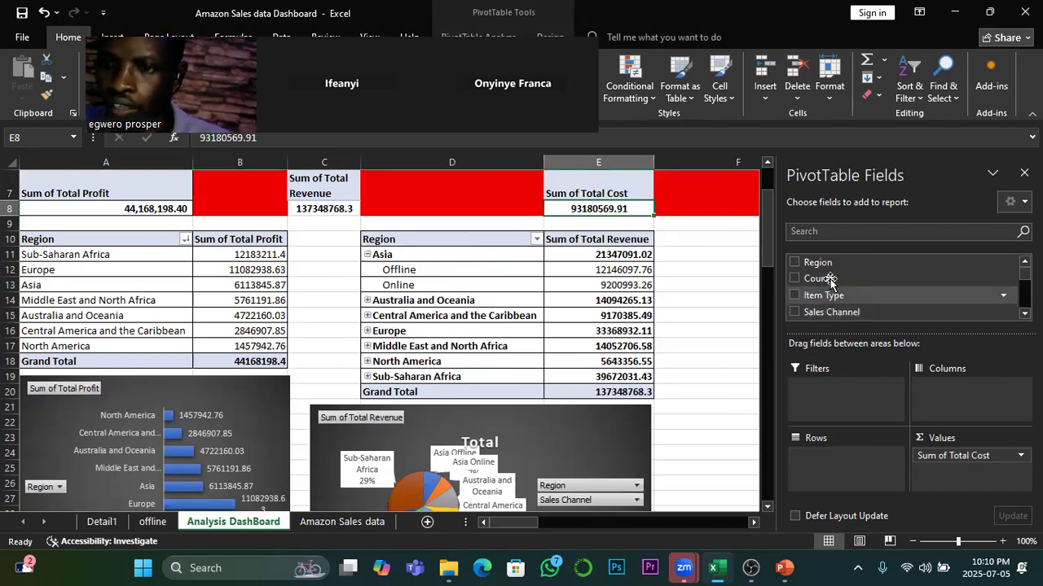
drag(822, 282, 834, 395)
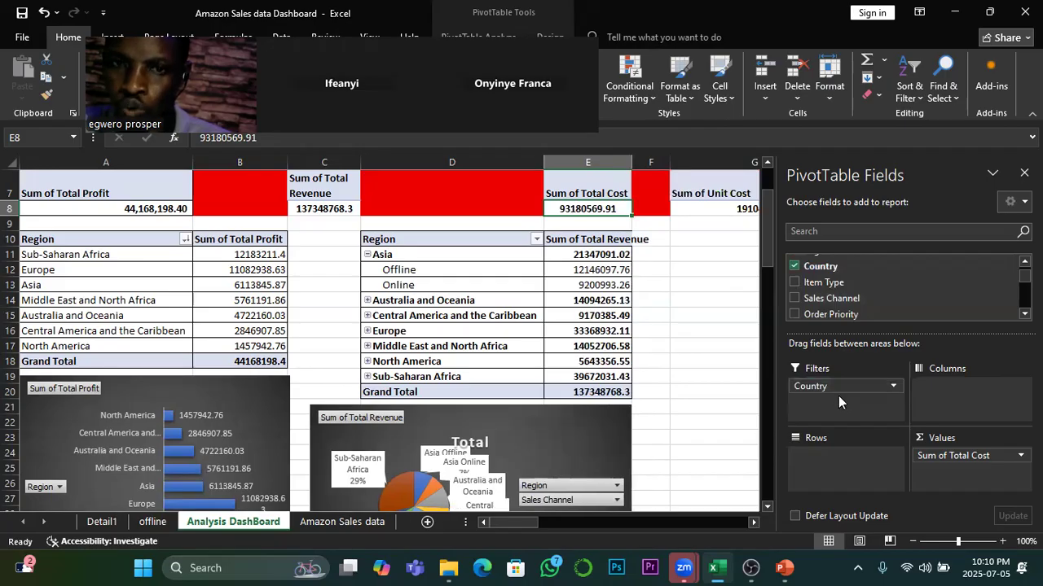
scroll(682, 310, up, 2)
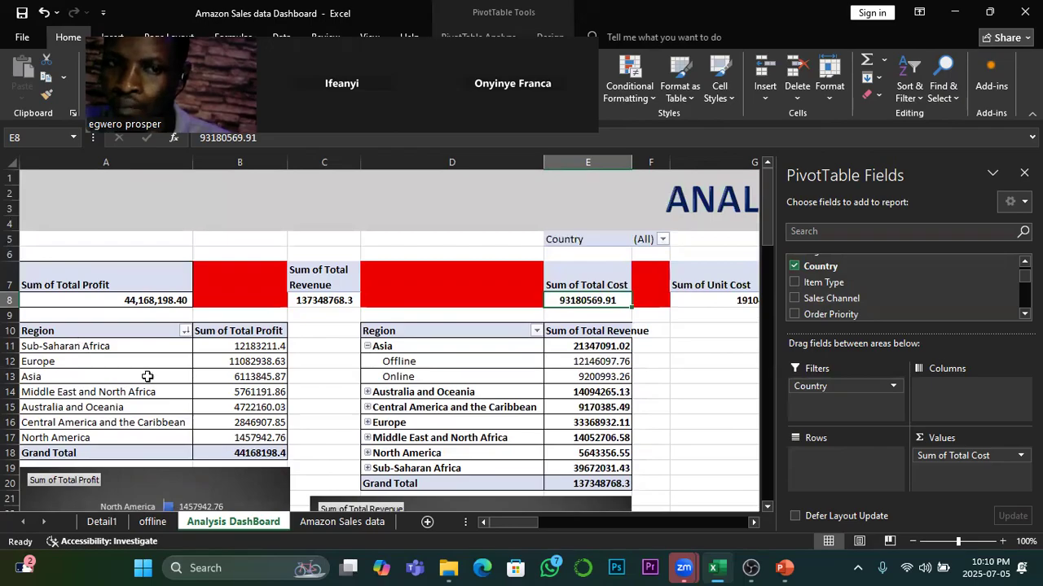
Step: Filter the Sum of Total Cost PivotTable to the country Angola
click(662, 239)
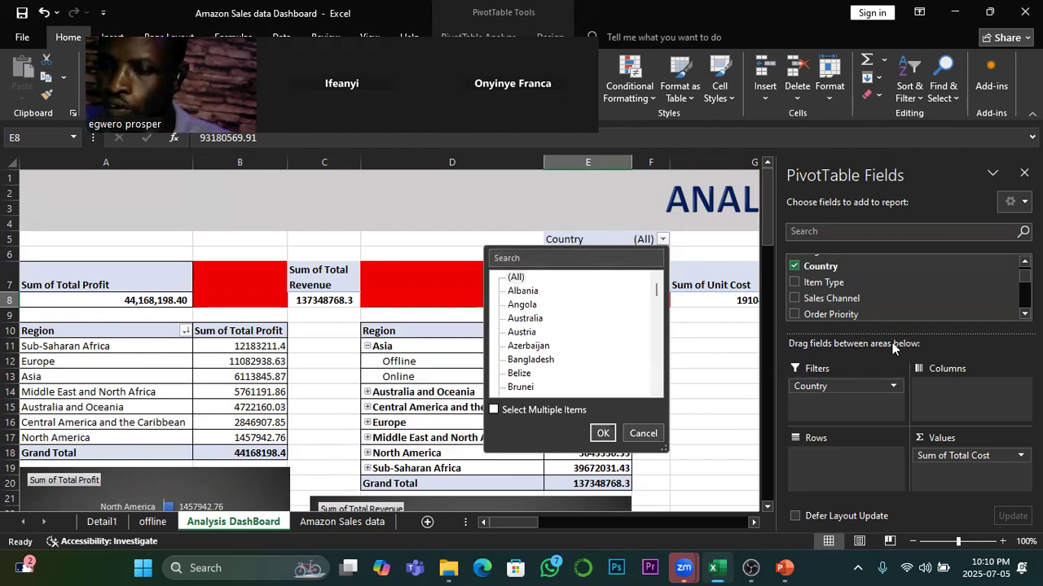
click(519, 305)
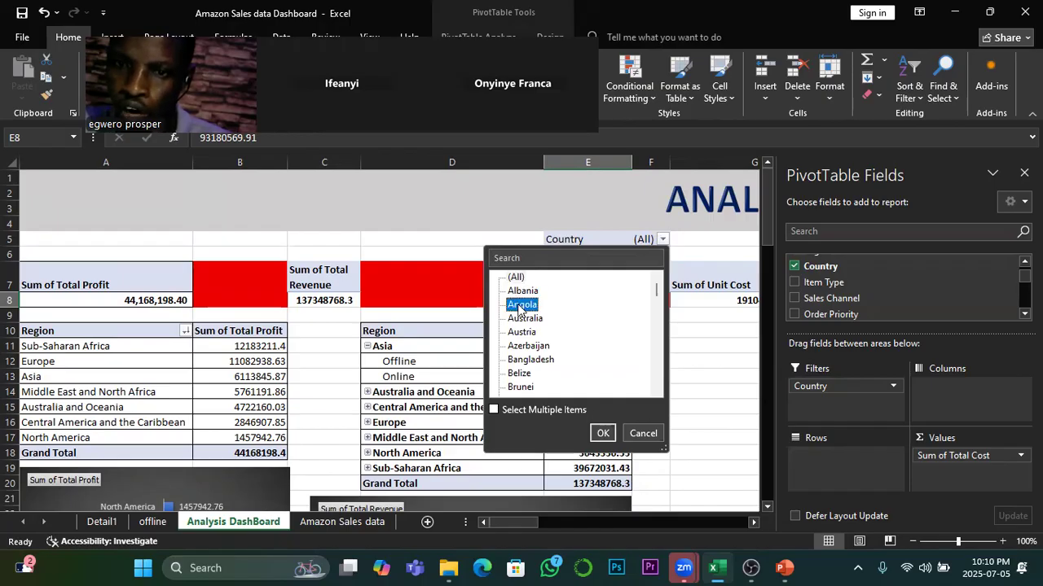
click(603, 433)
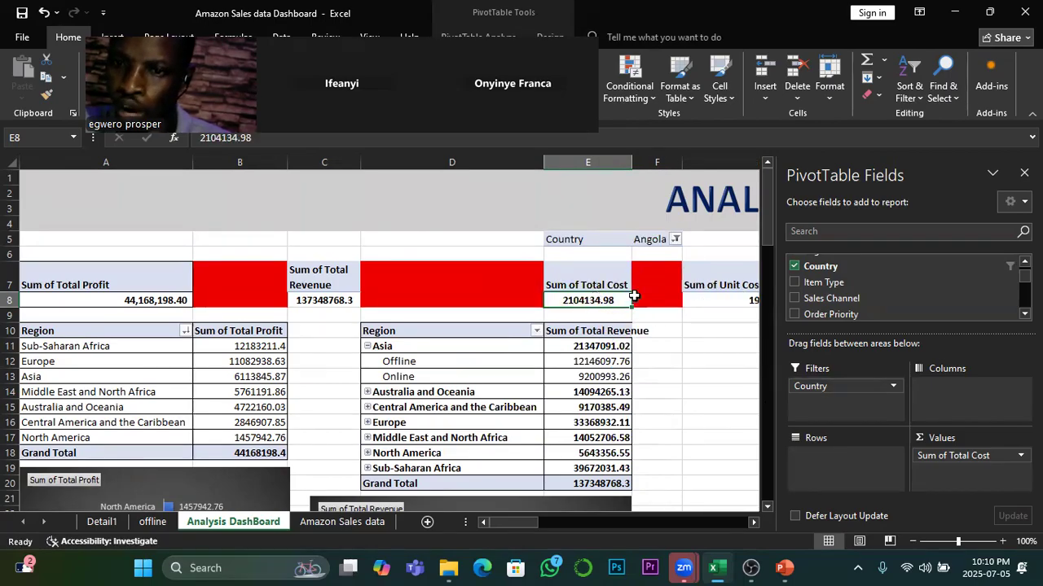
Step: Switch the Country filter of the Sum of Total Cost PivotTable to Monaco
click(675, 241)
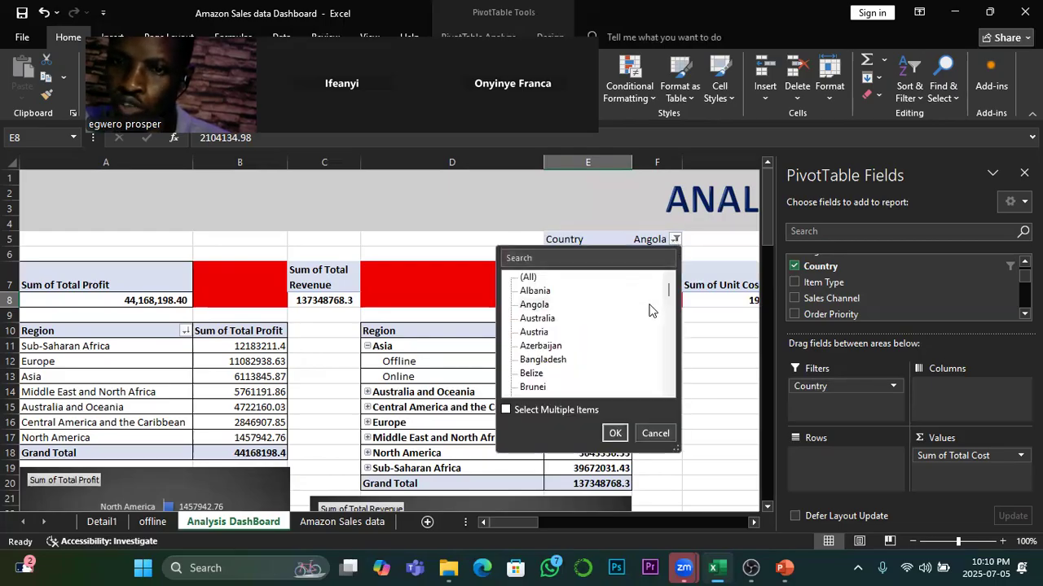
drag(668, 289, 667, 342)
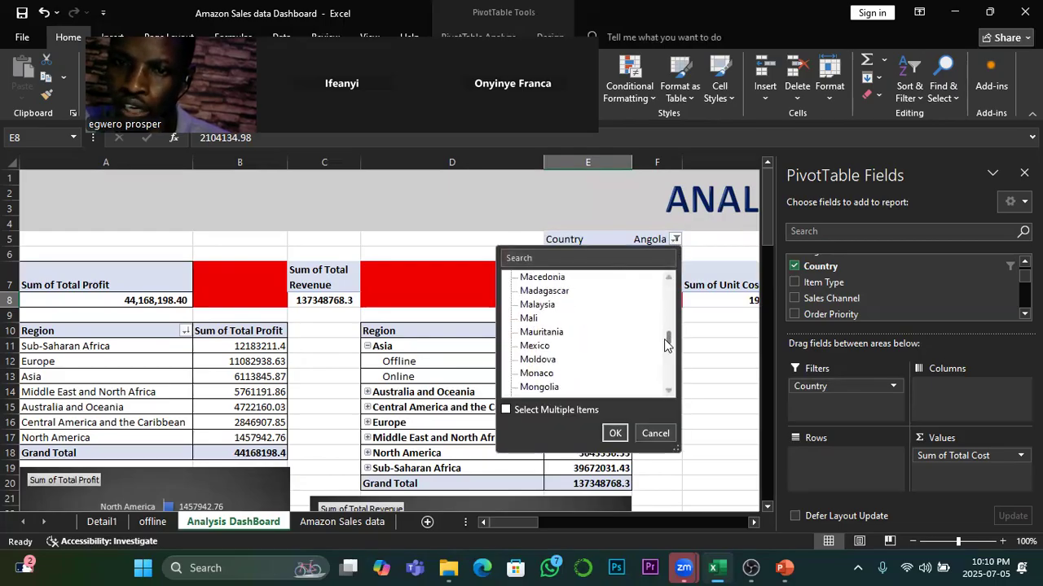
click(536, 374)
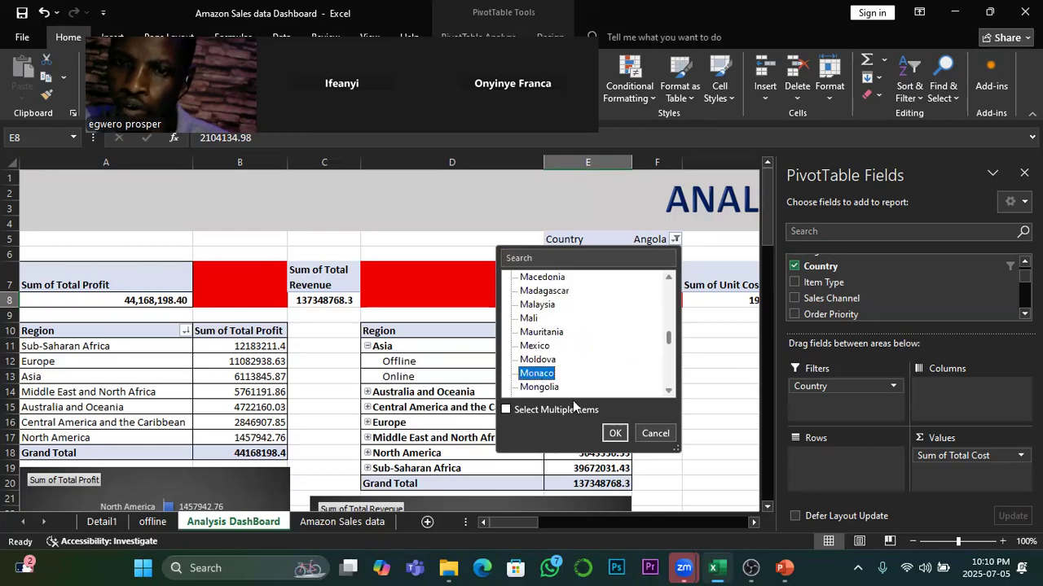
click(614, 433)
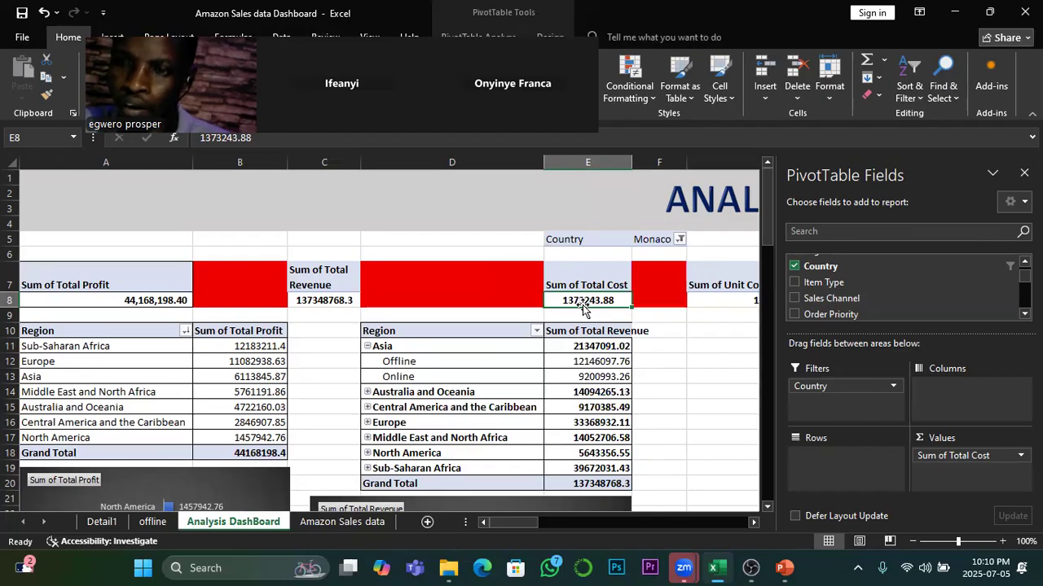
Step: Allow multiple items in the Country filter of the Sum of Total Cost PivotTable and add Angola, Australia and Austria to the selection
click(679, 239)
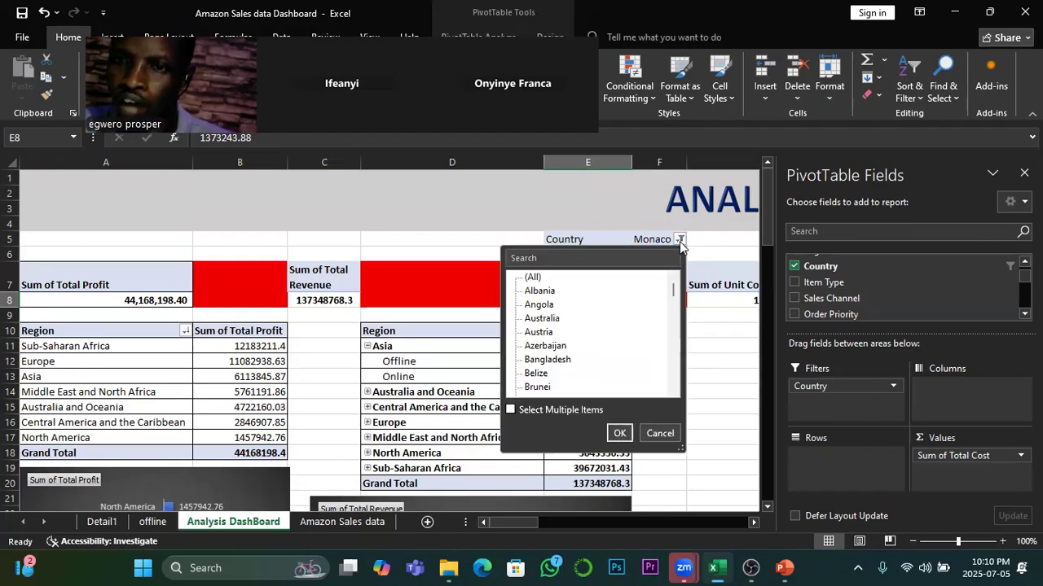
click(511, 412)
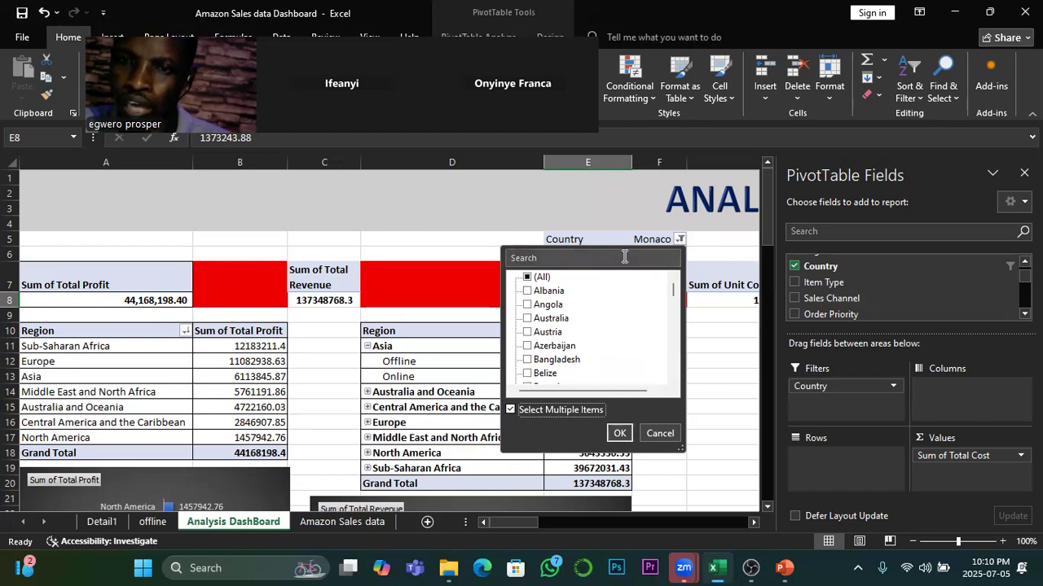
click(528, 305)
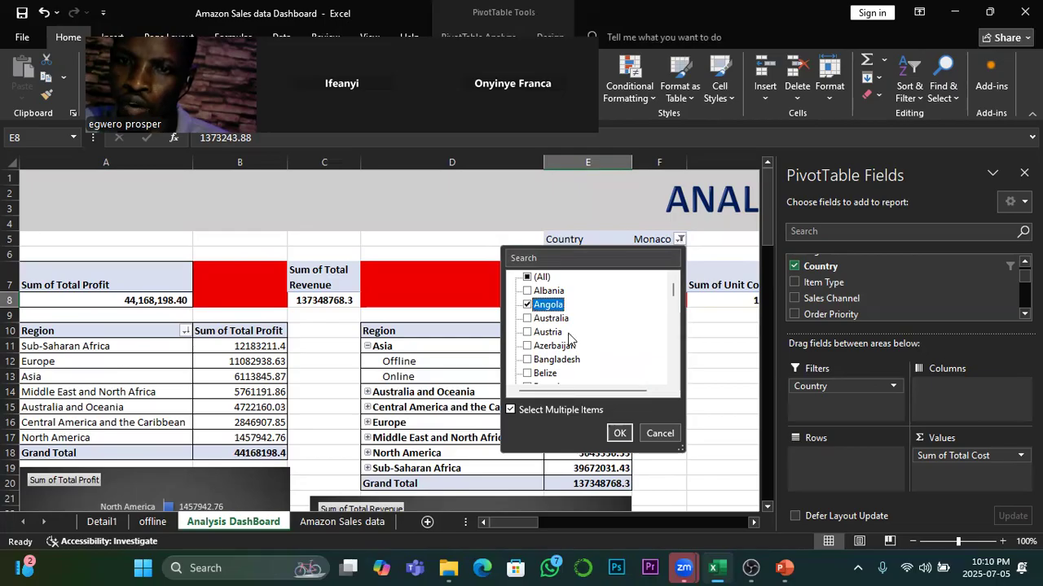
click(528, 318)
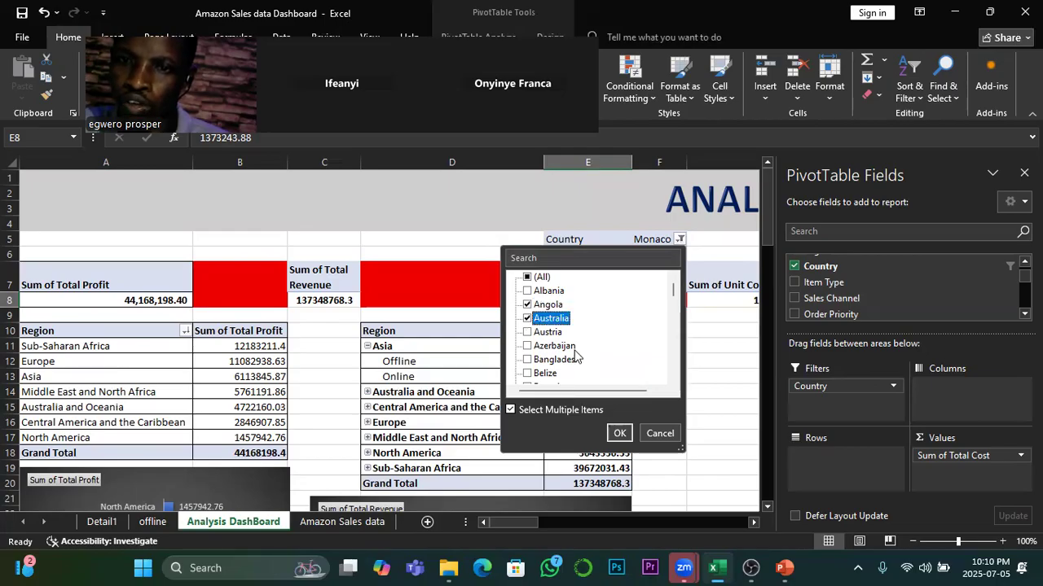
click(528, 332)
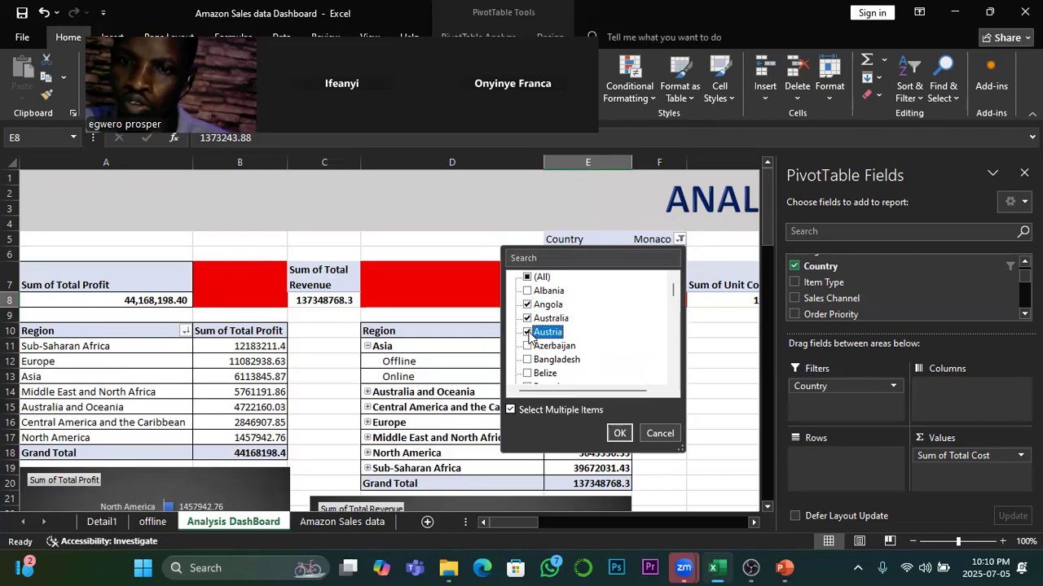
click(619, 433)
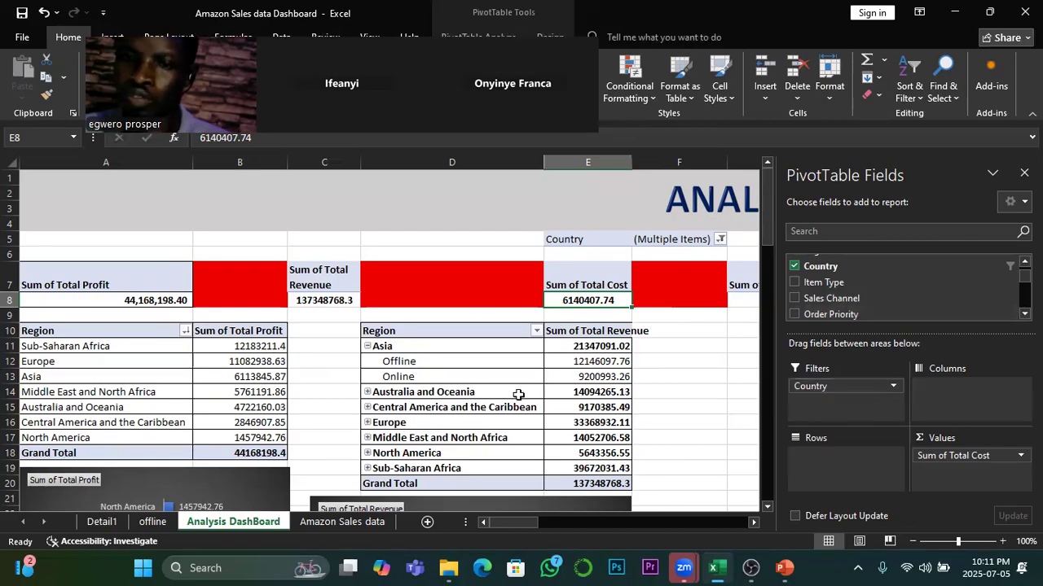
Step: Remove the Country report filter from the Sum of Total Cost PivotTable
drag(858, 396, 856, 286)
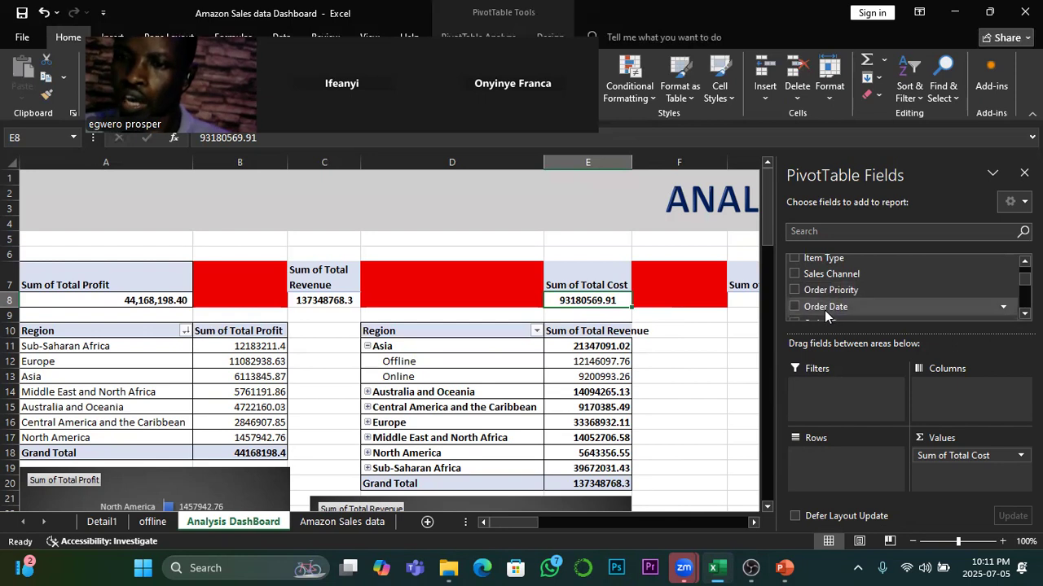
Step: Try an Order Date report filter set to 1/13/2017 on the Sum of Total Cost PivotTable and remove it again
drag(826, 309, 829, 393)
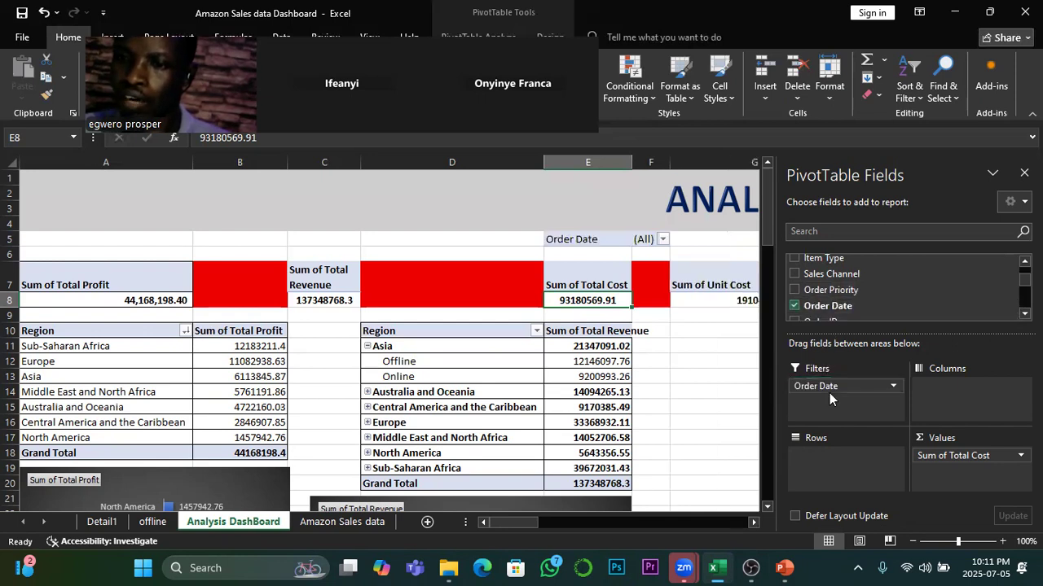
click(662, 239)
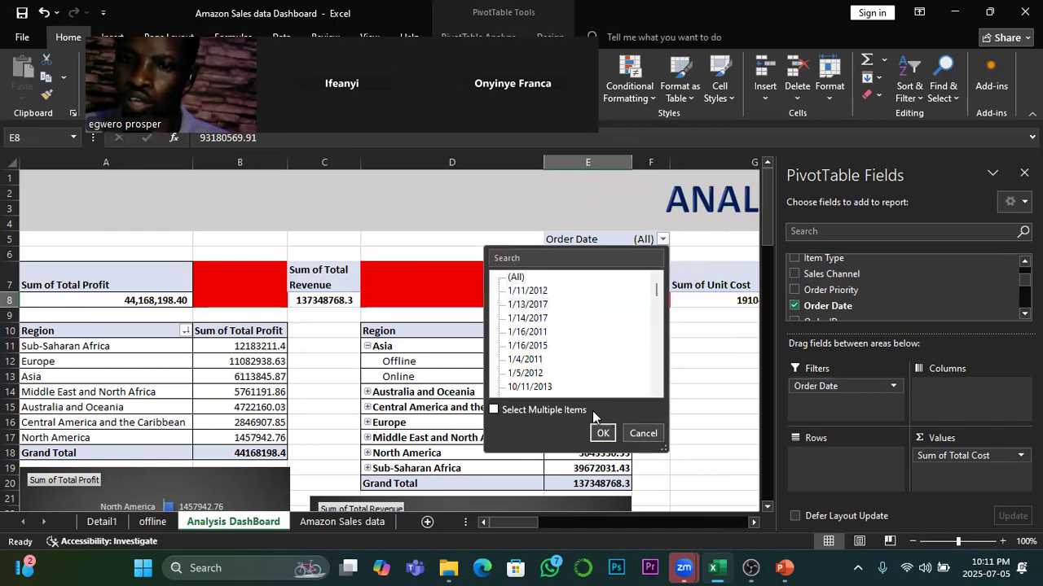
click(601, 433)
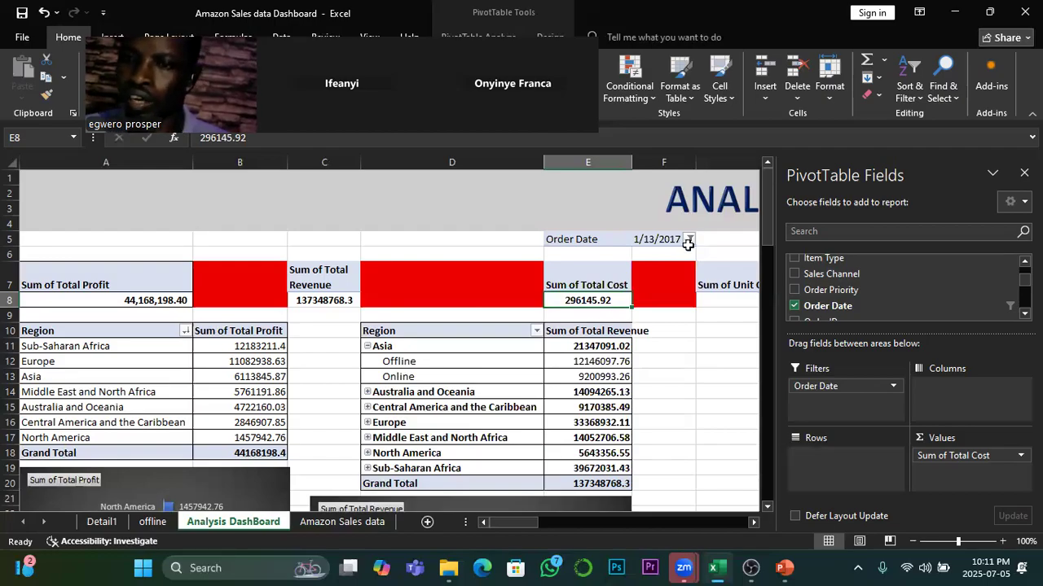
drag(825, 389, 831, 295)
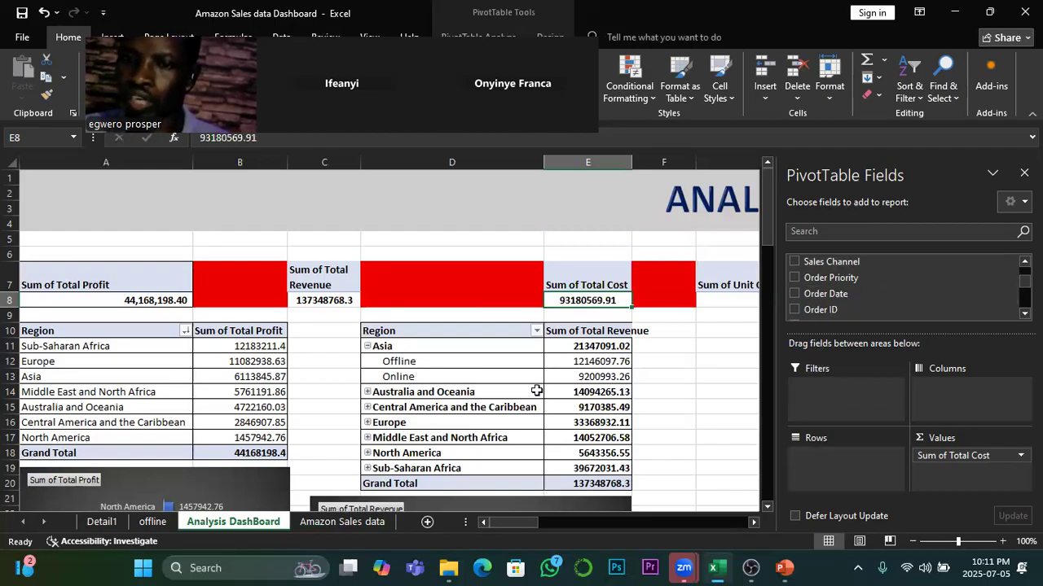
Step: Try to add another field as a report filter to the Sum of Total Revenue by Region PivotTable
click(598, 361)
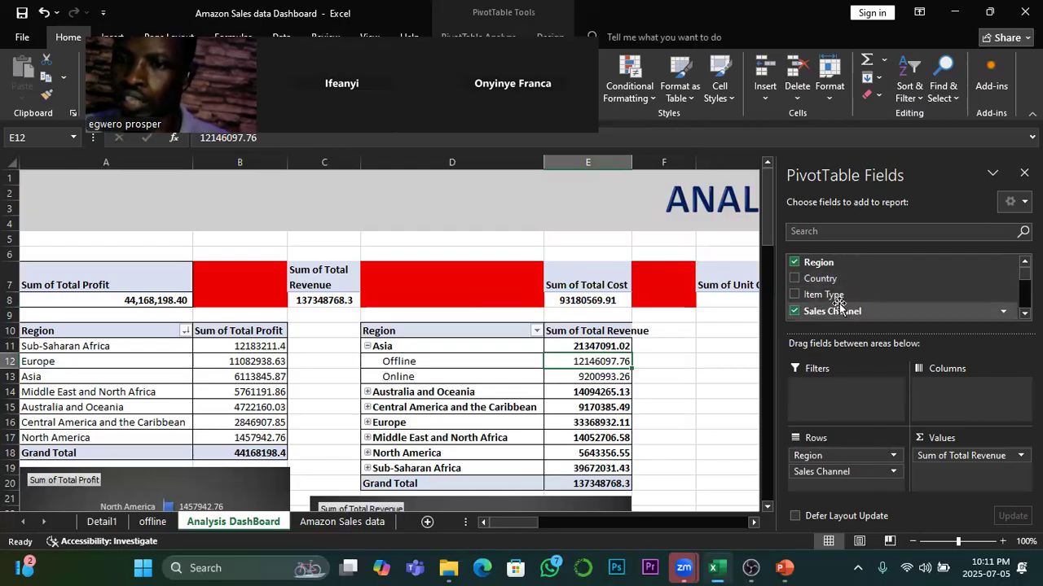
scroll(839, 306, down, 2)
drag(842, 270, 846, 395)
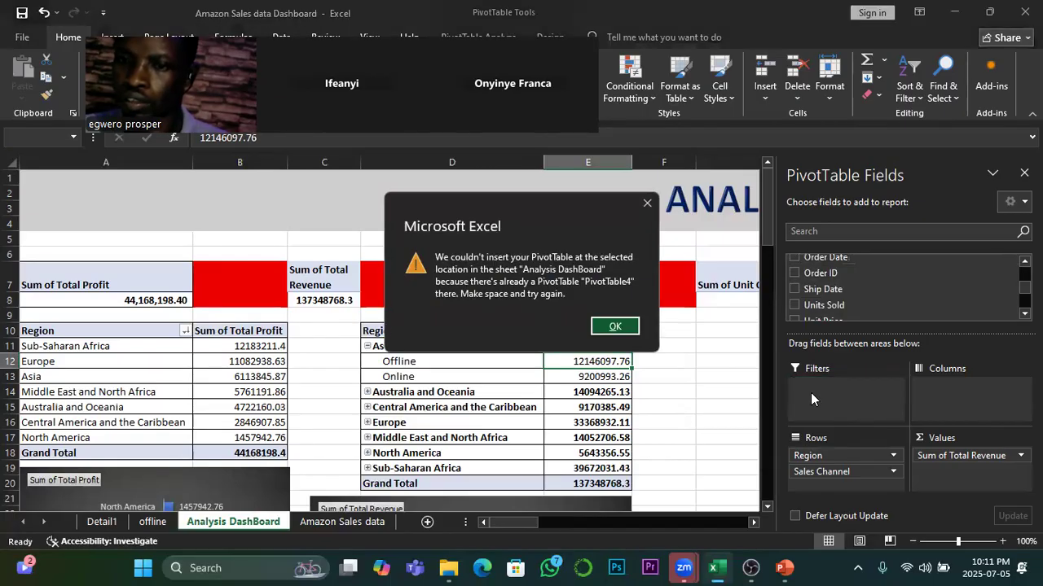
click(648, 203)
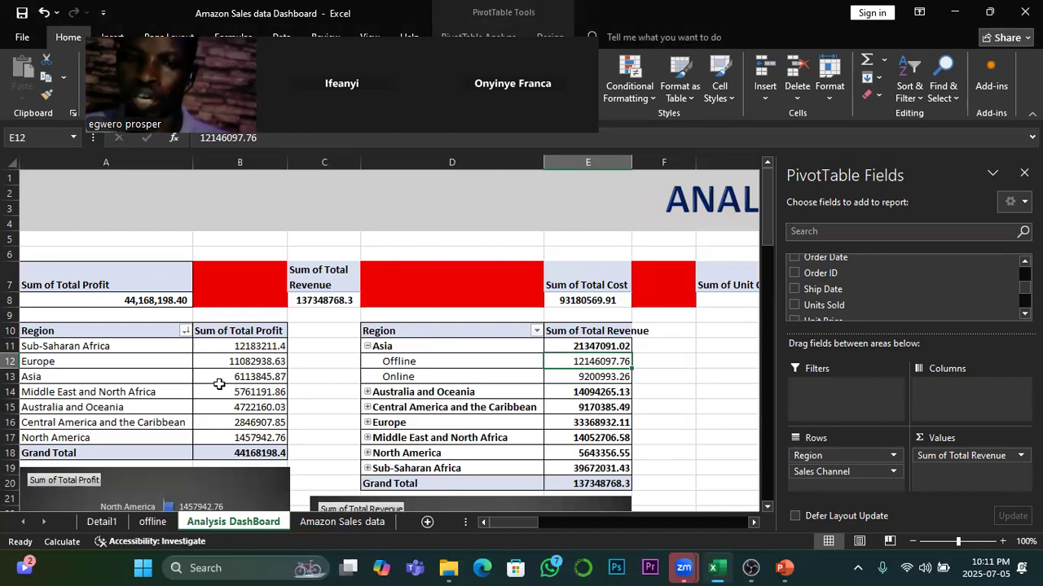
Step: Examine the summary totals, the region profit and revenue PivotTables, and the bar and pie charts beneath them
scroll(359, 409, down, 3)
scroll(359, 410, down, 1)
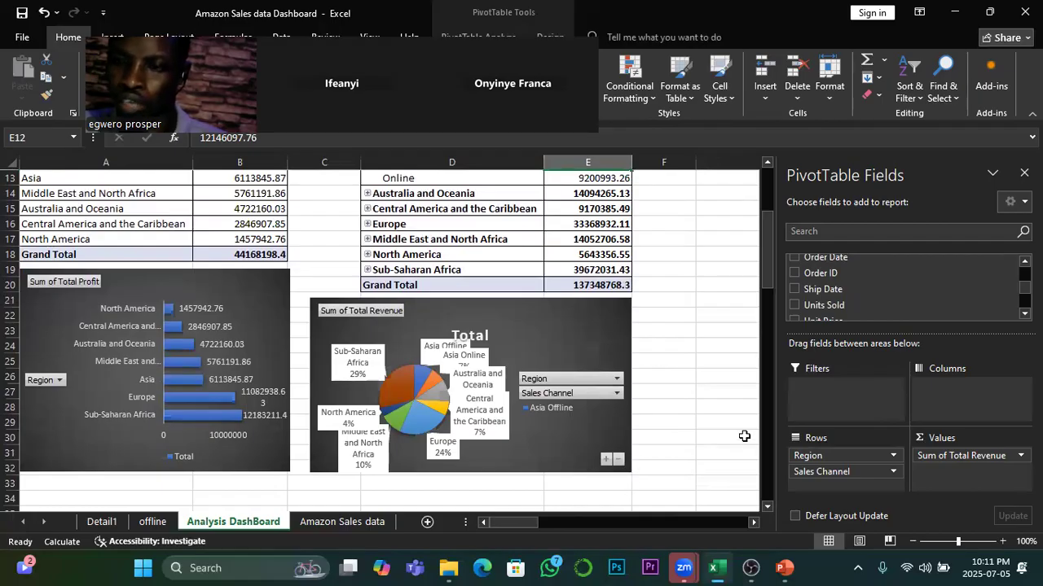
scroll(741, 432, up, 2)
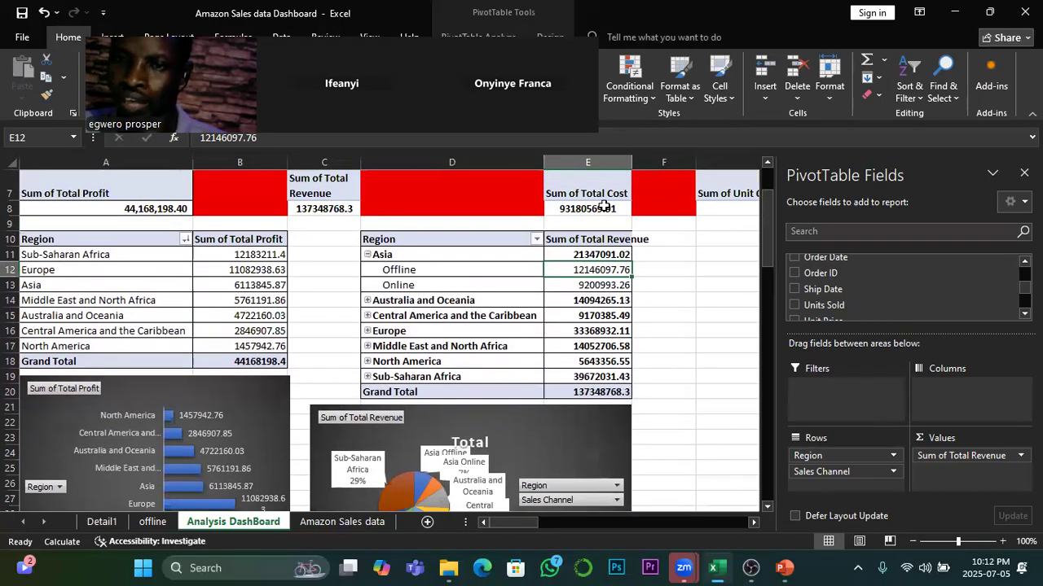
scroll(599, 210, up, 2)
scroll(609, 306, down, 1)
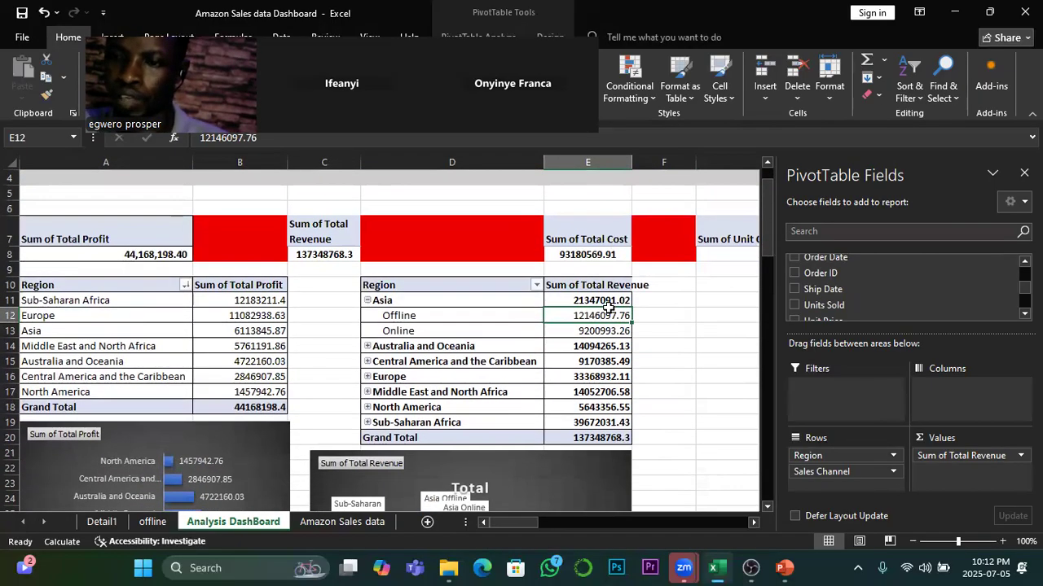
mouse_move(558, 346)
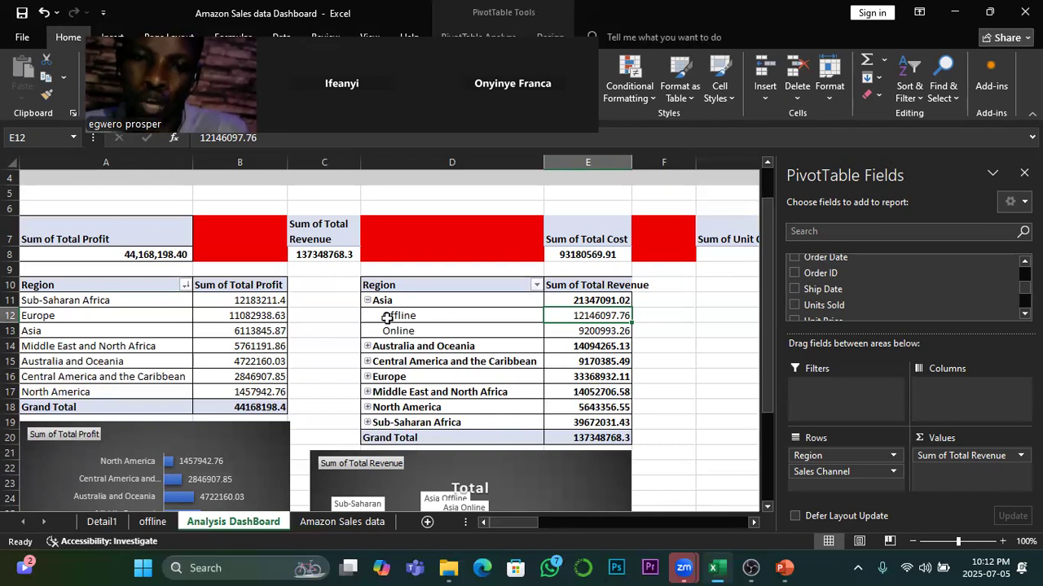
scroll(439, 289, down, 2)
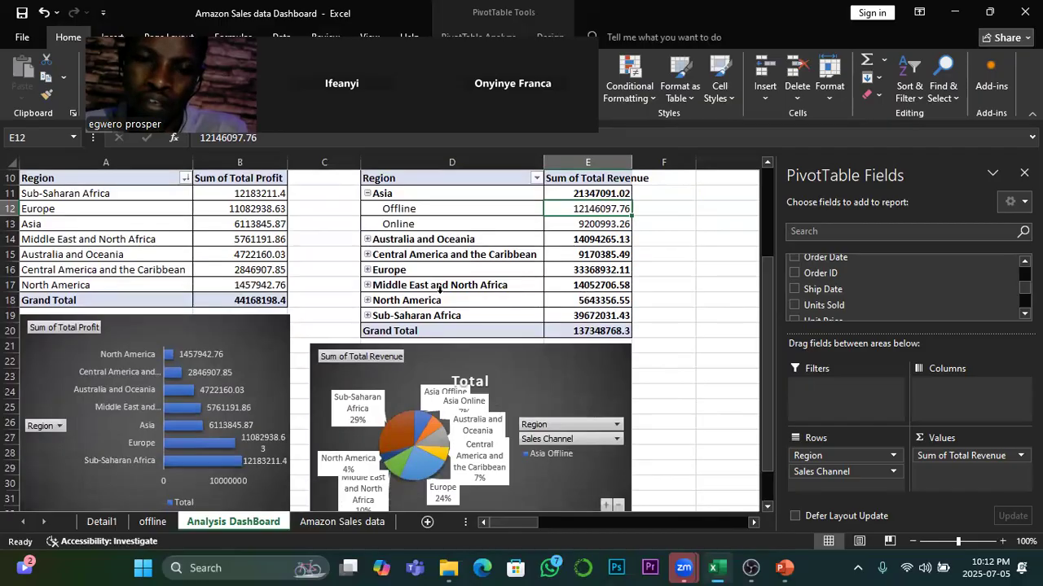
scroll(434, 314, up, 3)
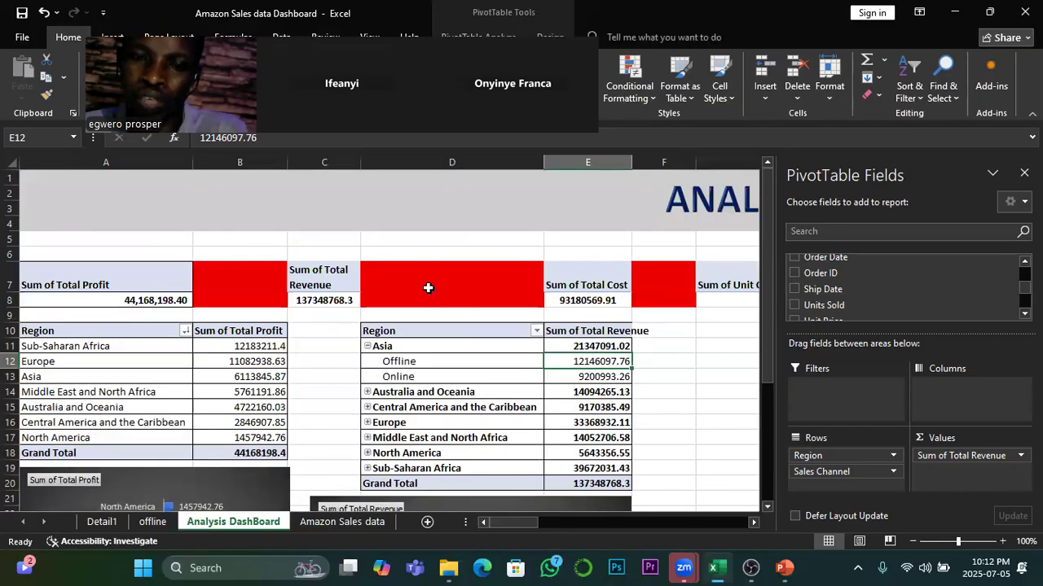
scroll(532, 349, down, 1)
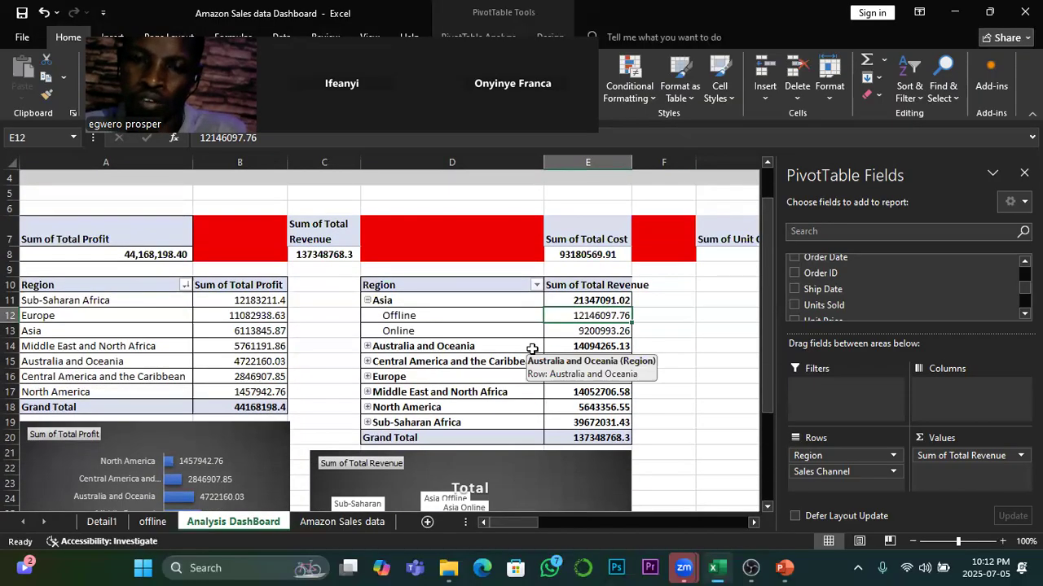
scroll(532, 349, down, 1)
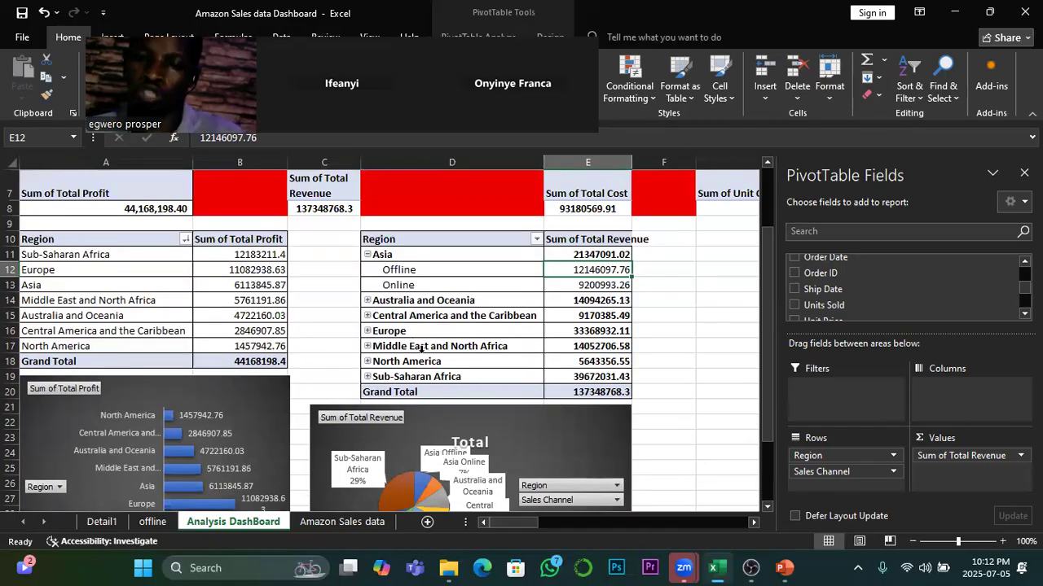